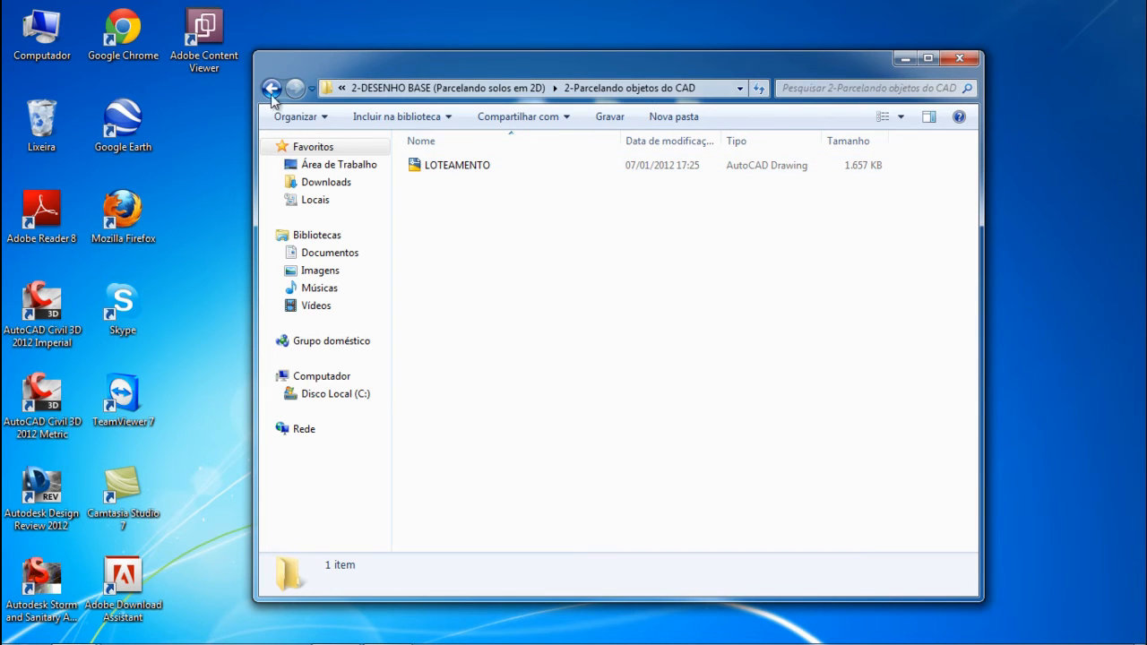
Step: Open the LOTEAMENTO drawing and dismiss the welcome screen
click(450, 170)
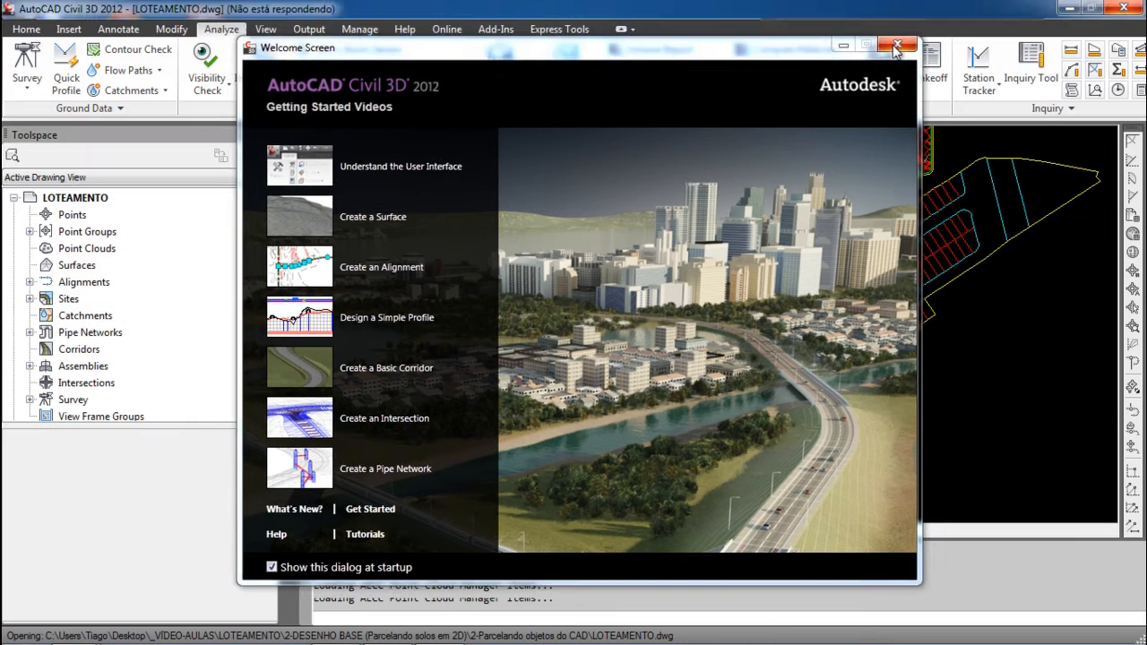
click(892, 40)
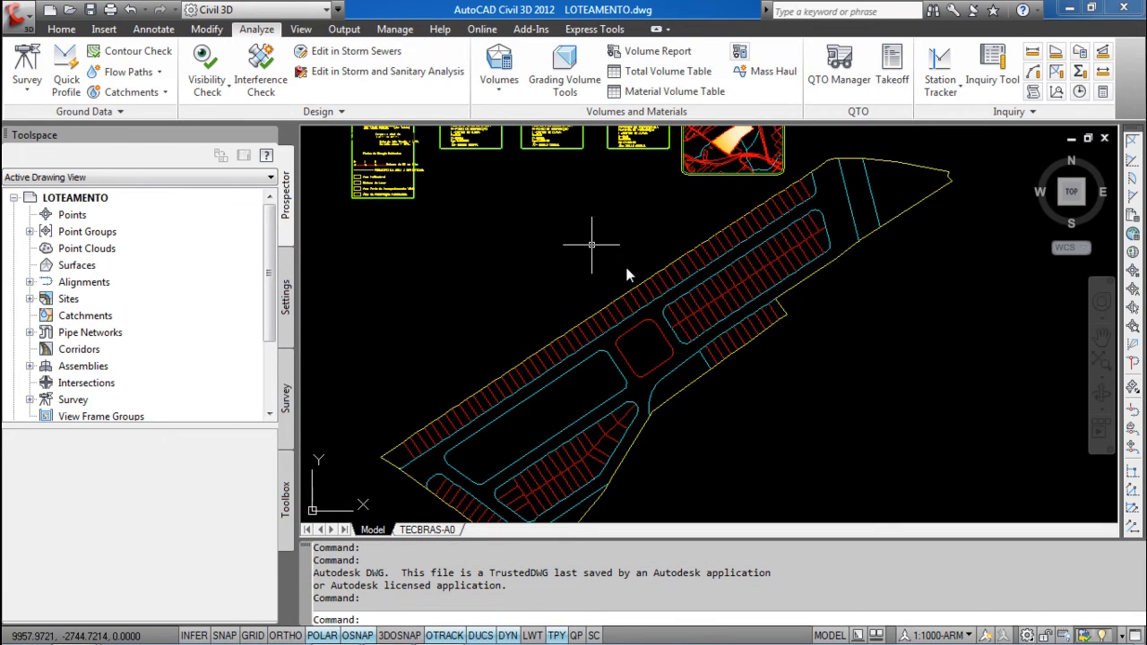
click(592, 244)
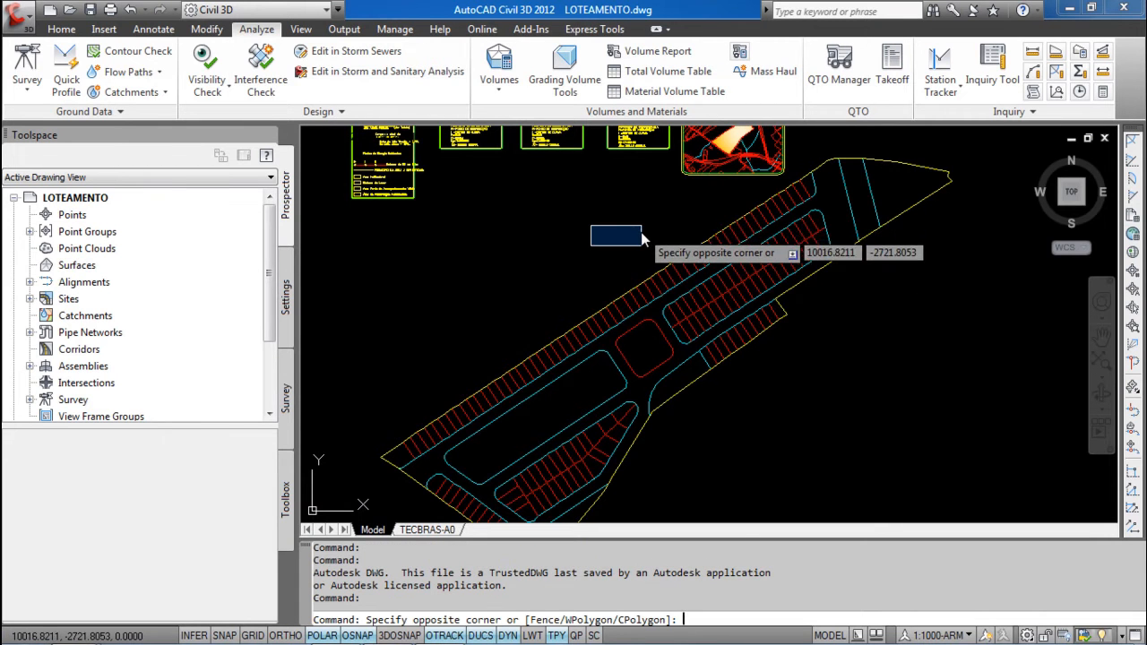
key(Escape)
scroll(616, 285, down, 2)
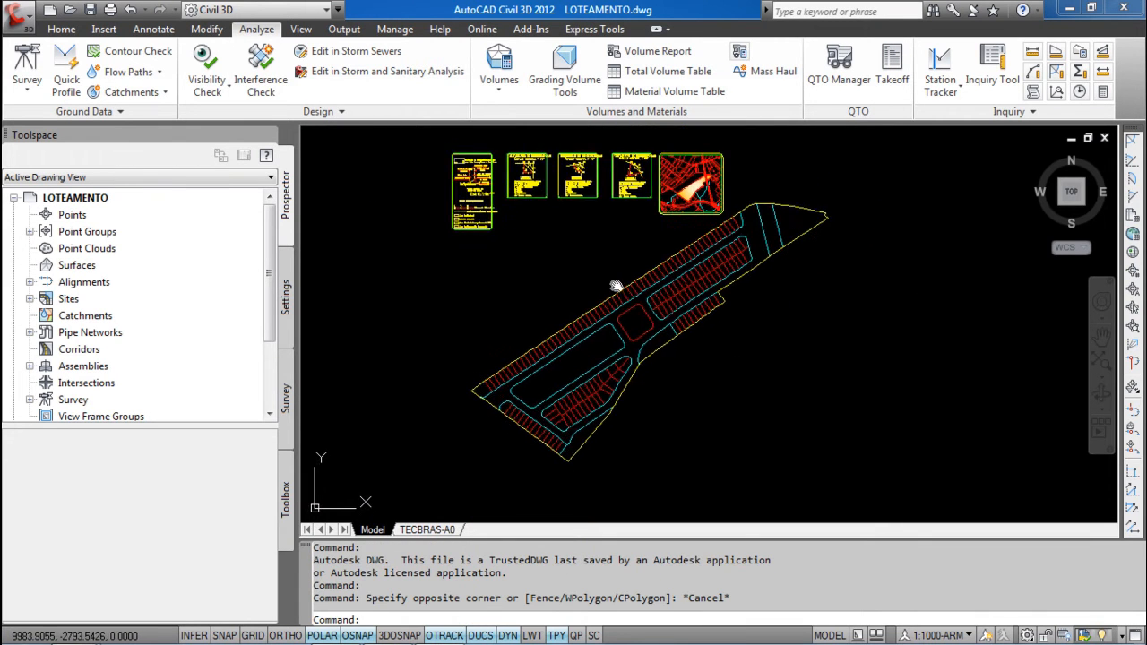
Step: Start Create Parcel from Objects and select the subdivision's blocks and lots with a crossing polygon, leaving out the northeastern tip
click(61, 29)
click(268, 52)
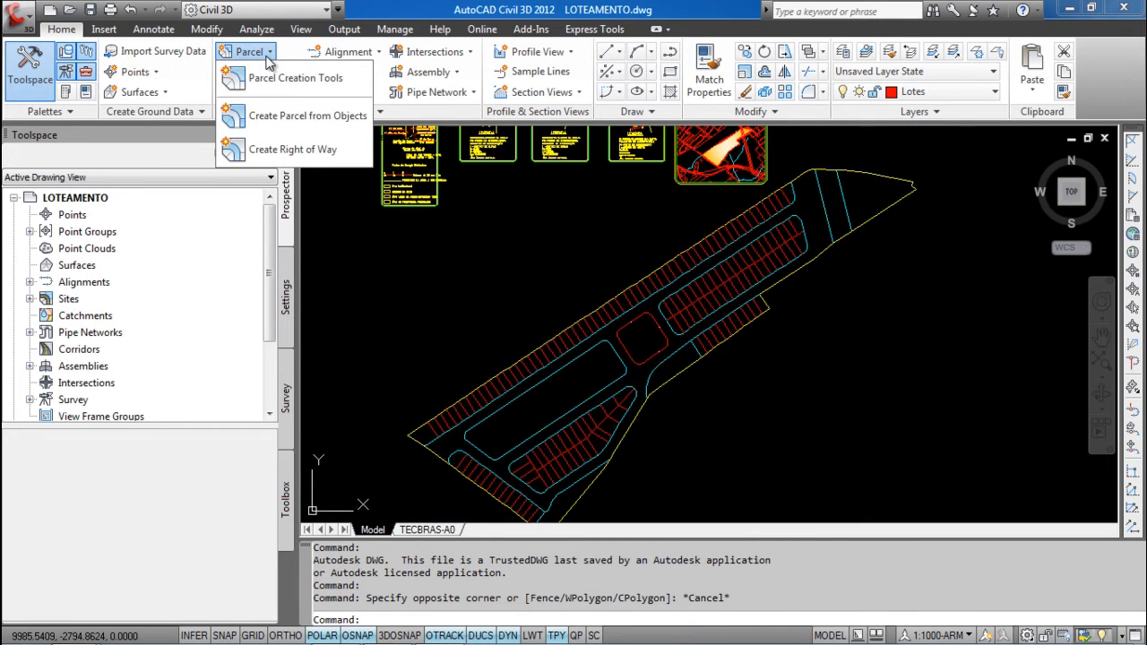
click(276, 128)
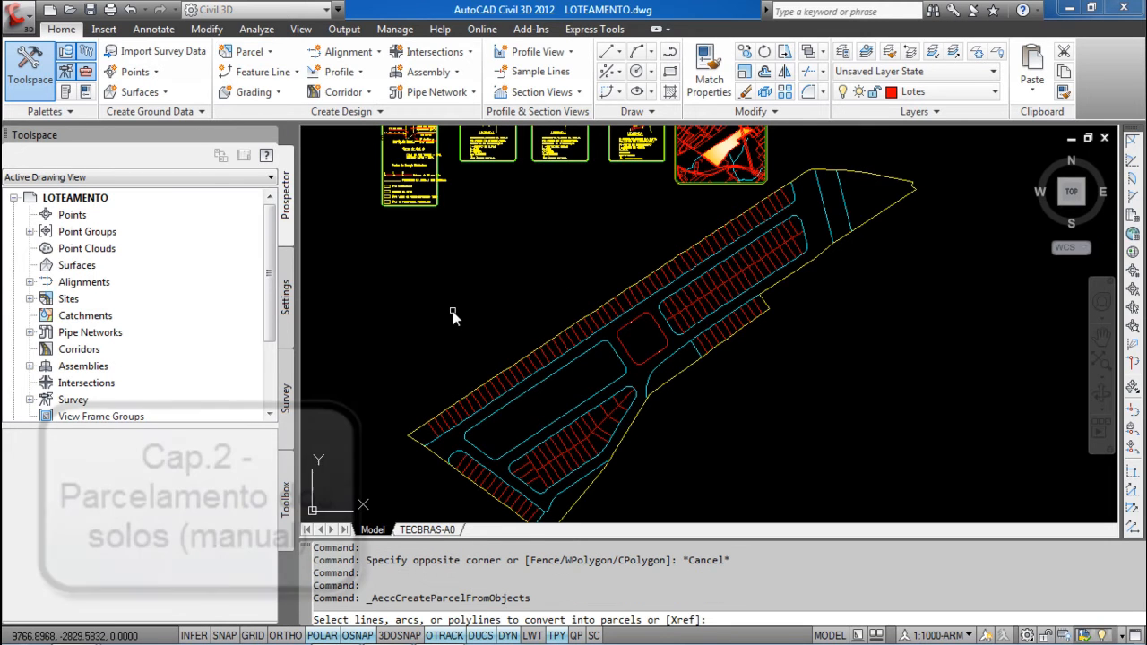
text(cp)
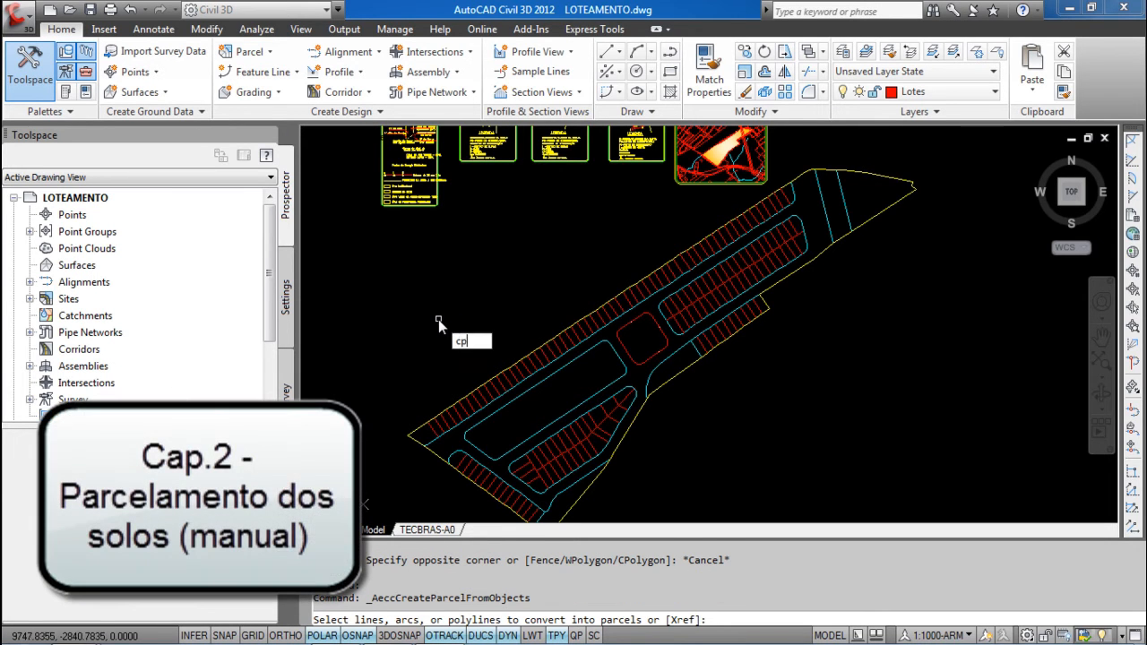
key(Return)
mouse_move(418, 445)
middle_down()
mouse_move(398, 439)
mouse_move(451, 427)
middle_up()
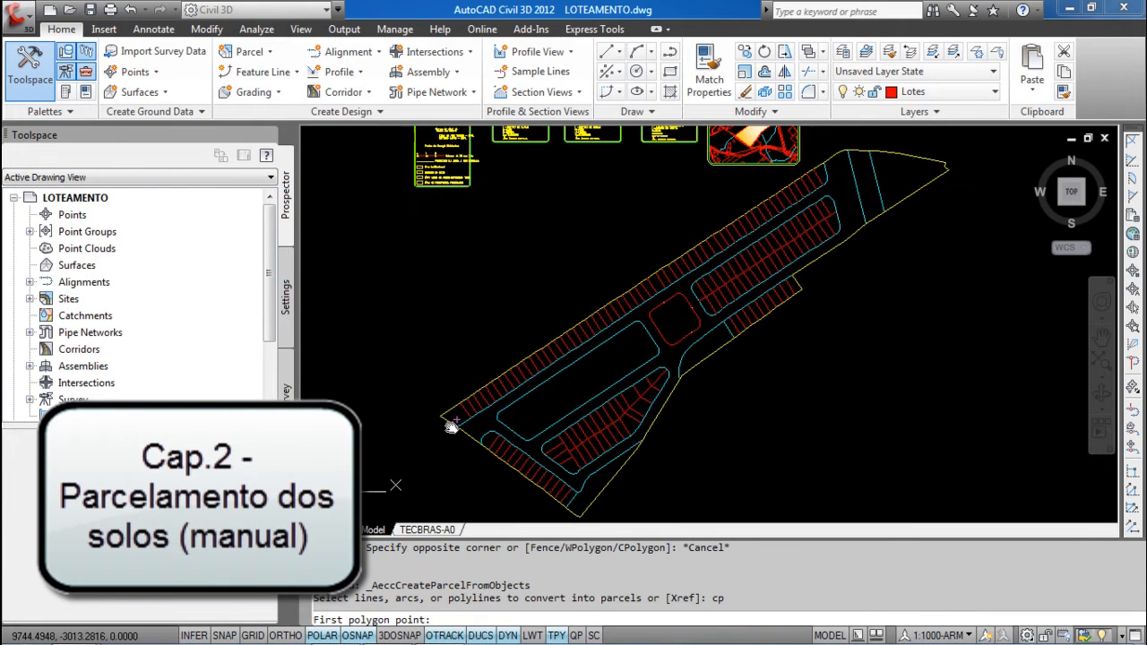
middle_drag(504, 473, 472, 489)
middle_drag(518, 519, 519, 510)
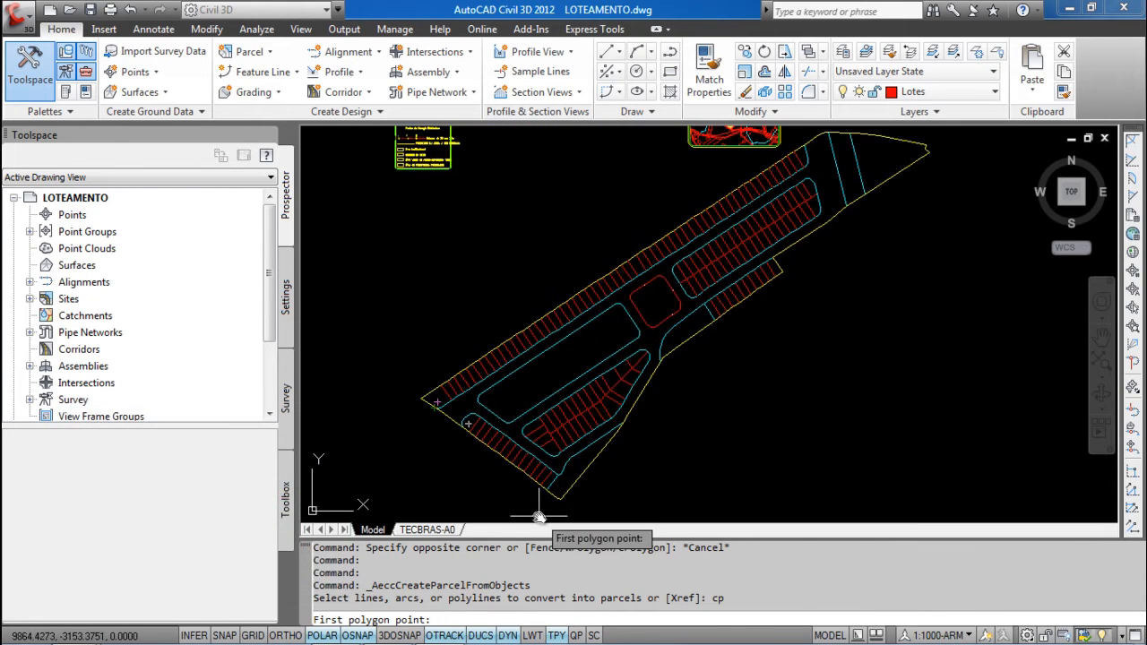
click(389, 398)
click(424, 429)
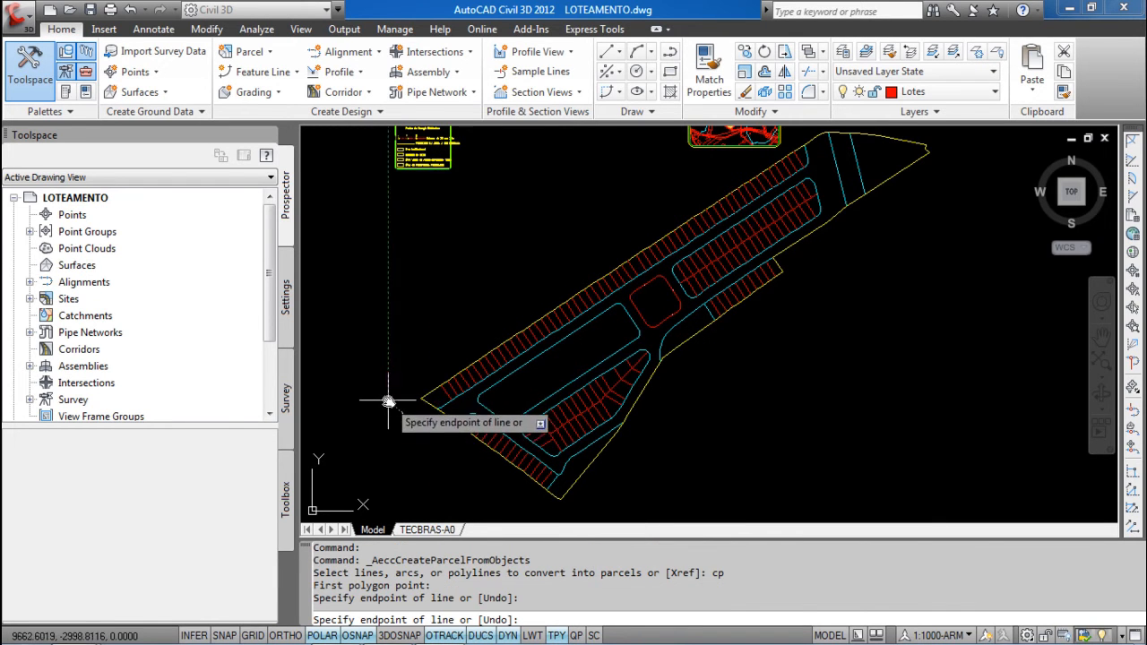
middle_drag(525, 249, 482, 320)
click(756, 225)
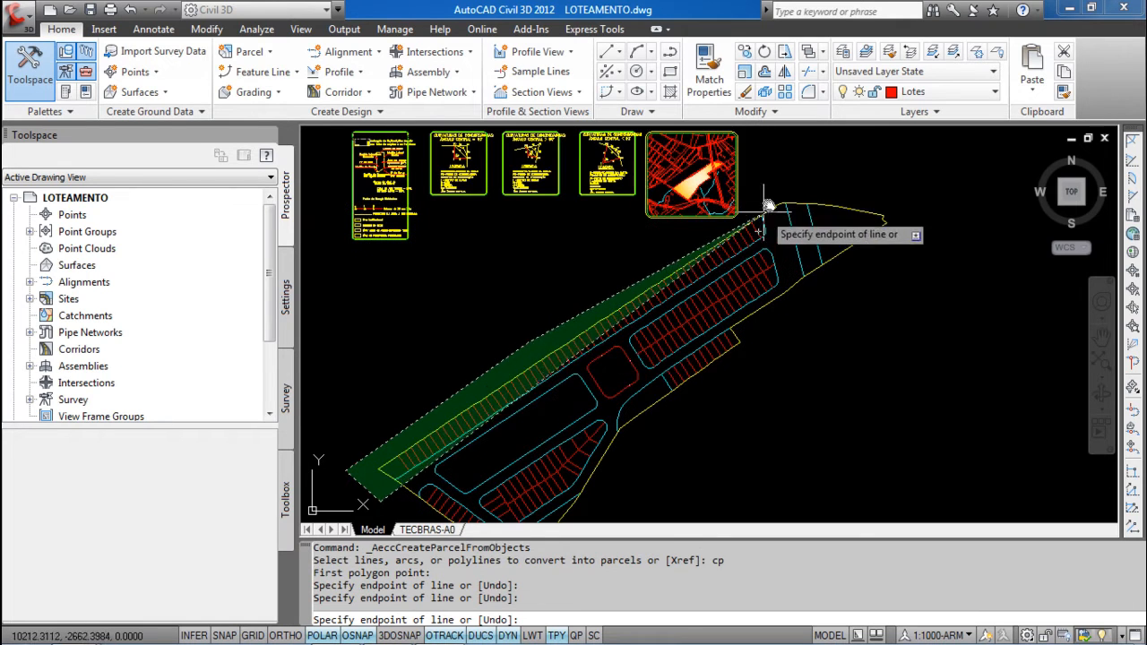
click(767, 196)
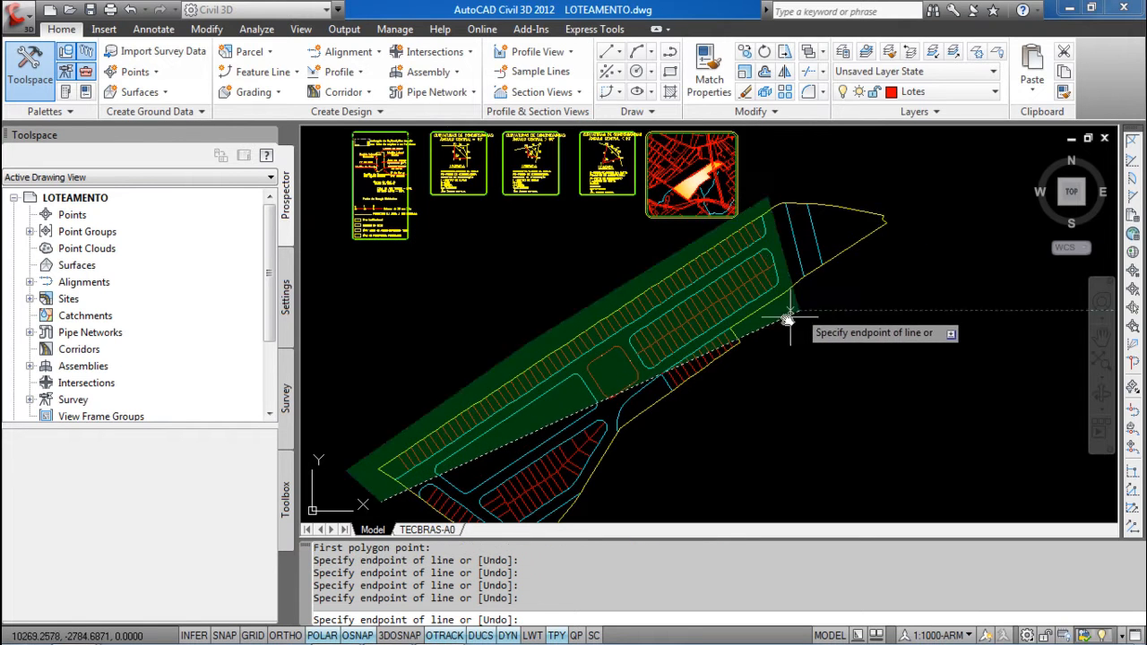
click(655, 430)
middle_drag(630, 468, 698, 387)
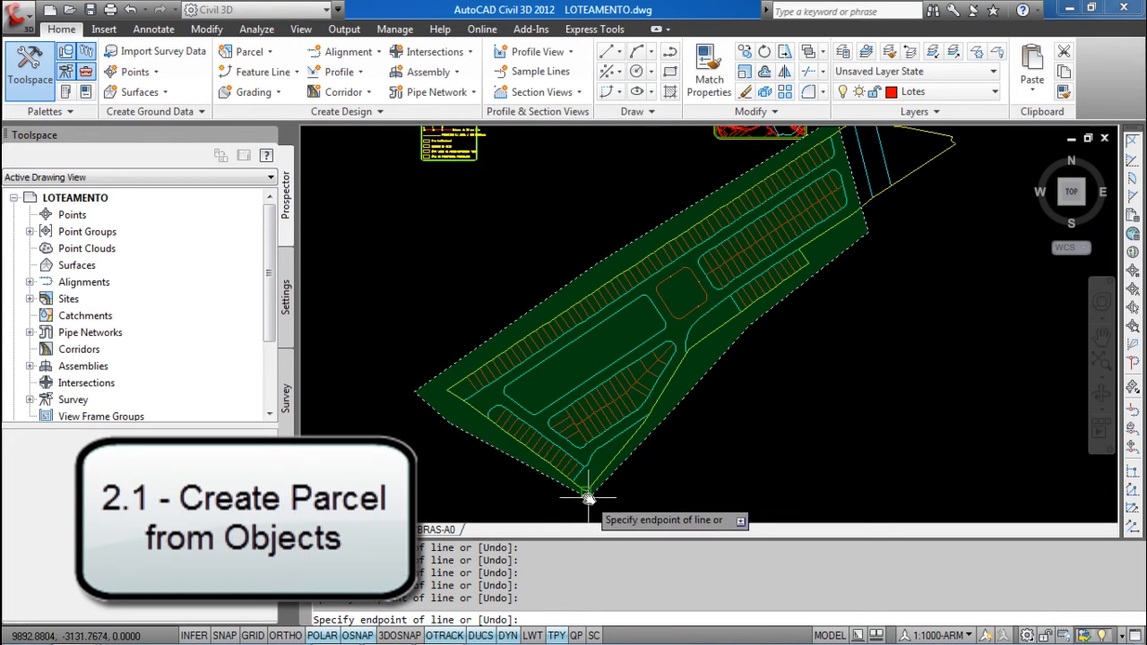
key(Return)
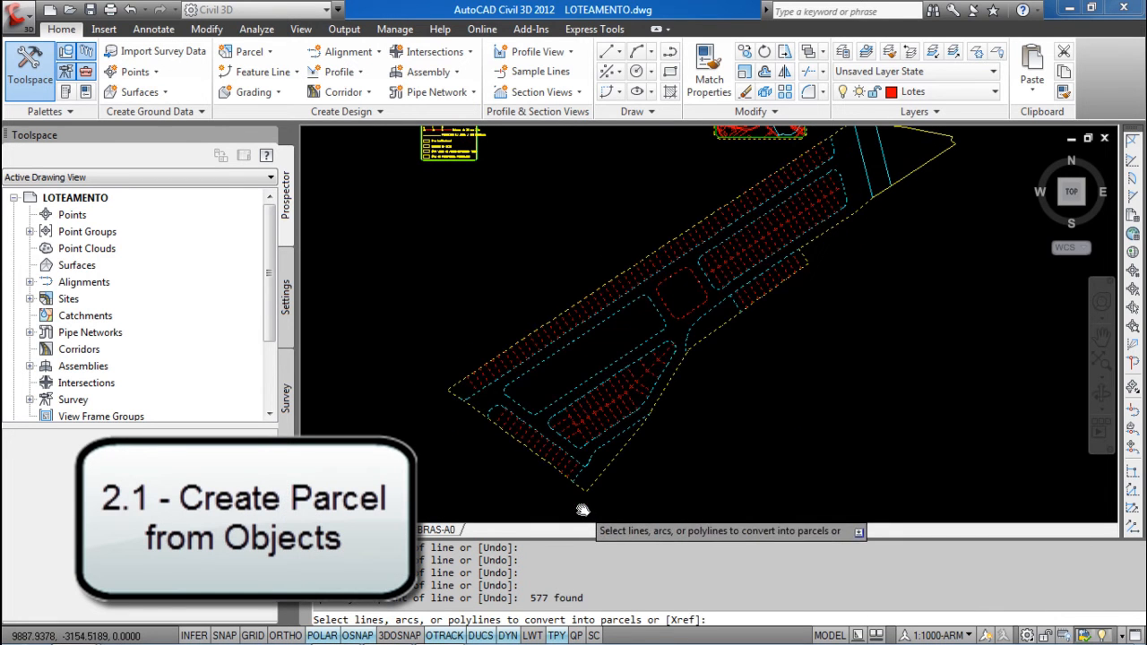
Step: Remove the line segments bounding the triangular area at the subdivision's southern corner from the selection
scroll(586, 489, up, 4)
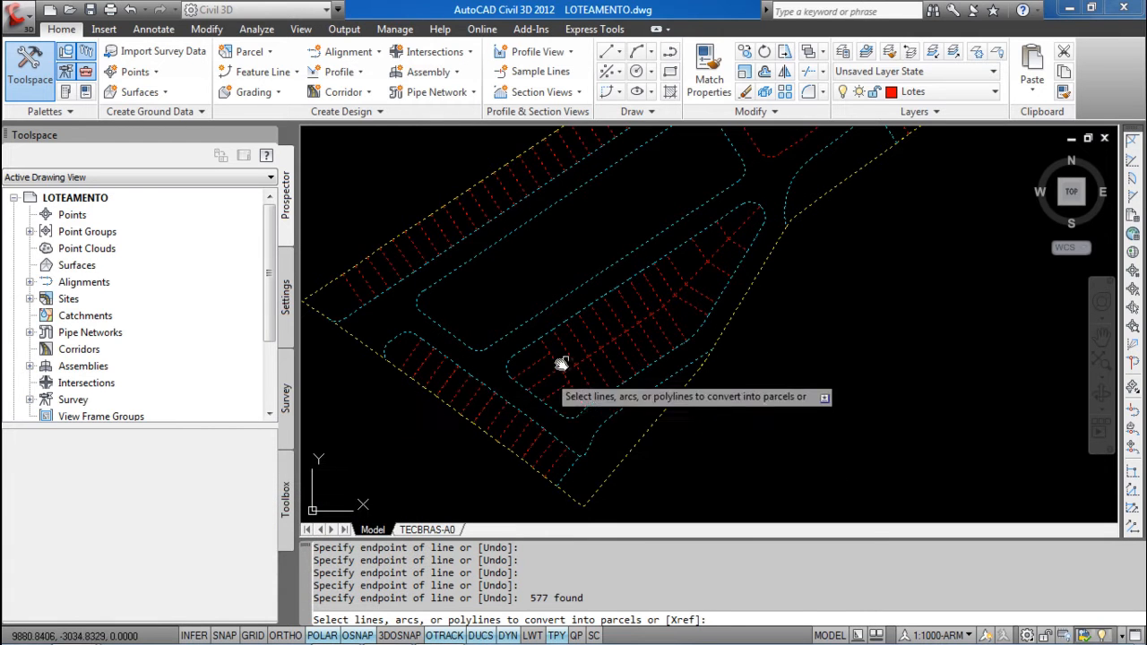
scroll(613, 435, up, 1)
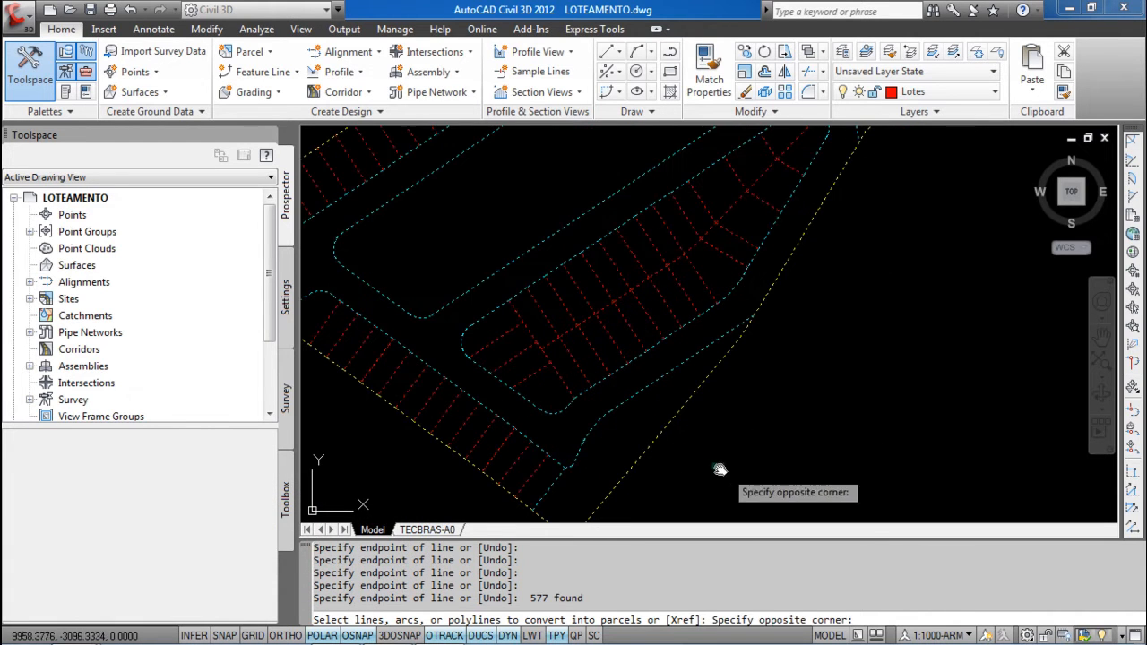
shift+click(727, 469)
shift+click(647, 421)
shift+click(629, 418)
shift+click(617, 391)
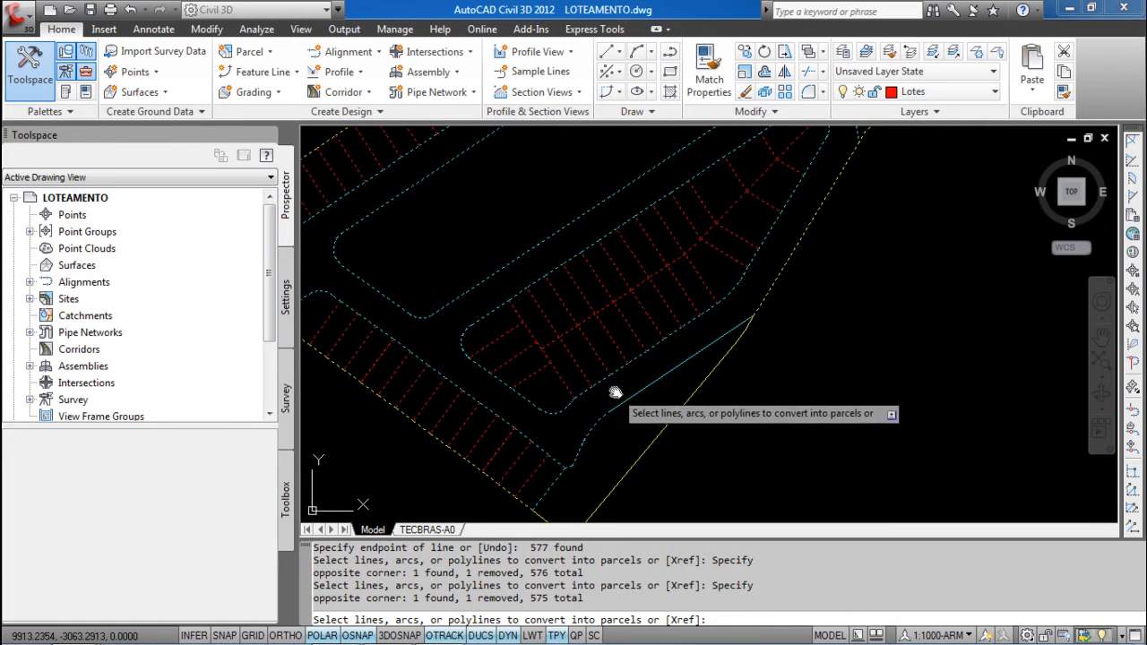
shift+click(596, 455)
scroll(570, 470, up, 1)
shift+click(570, 462)
shift+click(568, 456)
scroll(568, 455, down, 3)
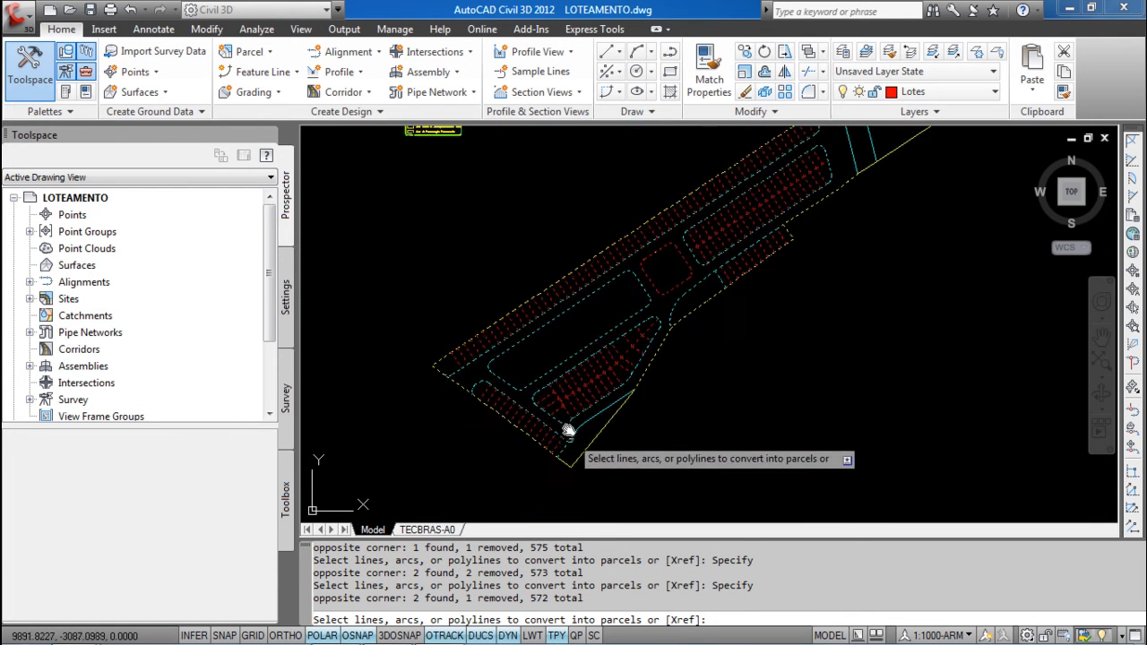
Step: Remove the central red square and the southeast and east edges of the large undivided block from the selection
shift+click(573, 367)
shift+click(594, 371)
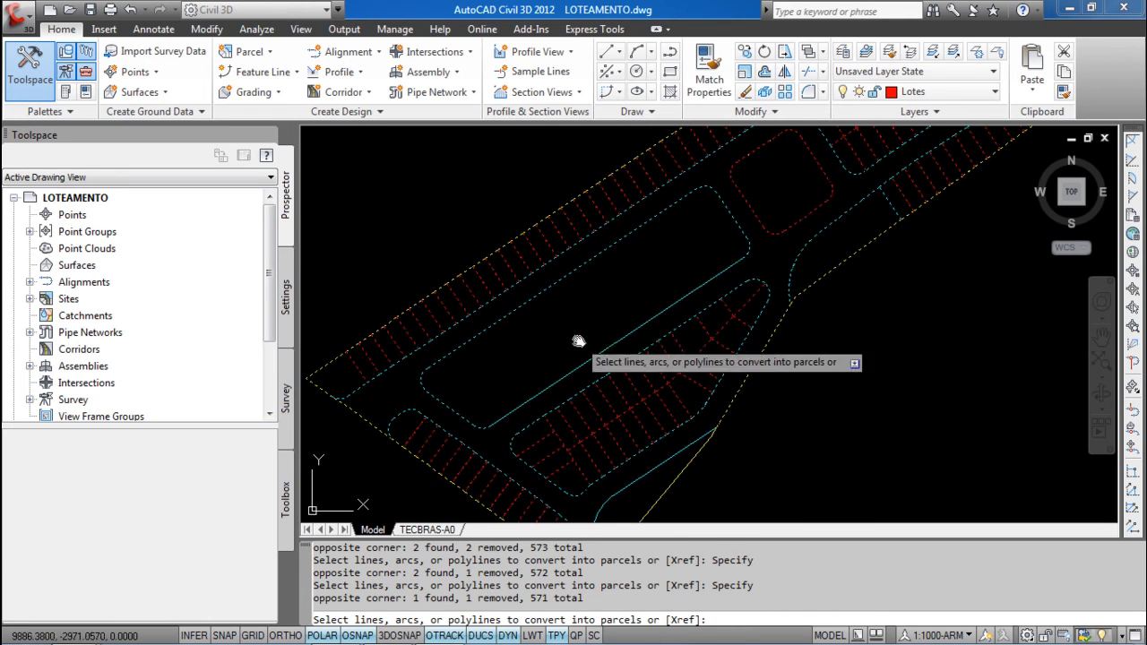
shift+click(758, 259)
shift+click(736, 240)
shift+click(810, 222)
shift+click(763, 199)
shift+click(734, 211)
shift+click(704, 217)
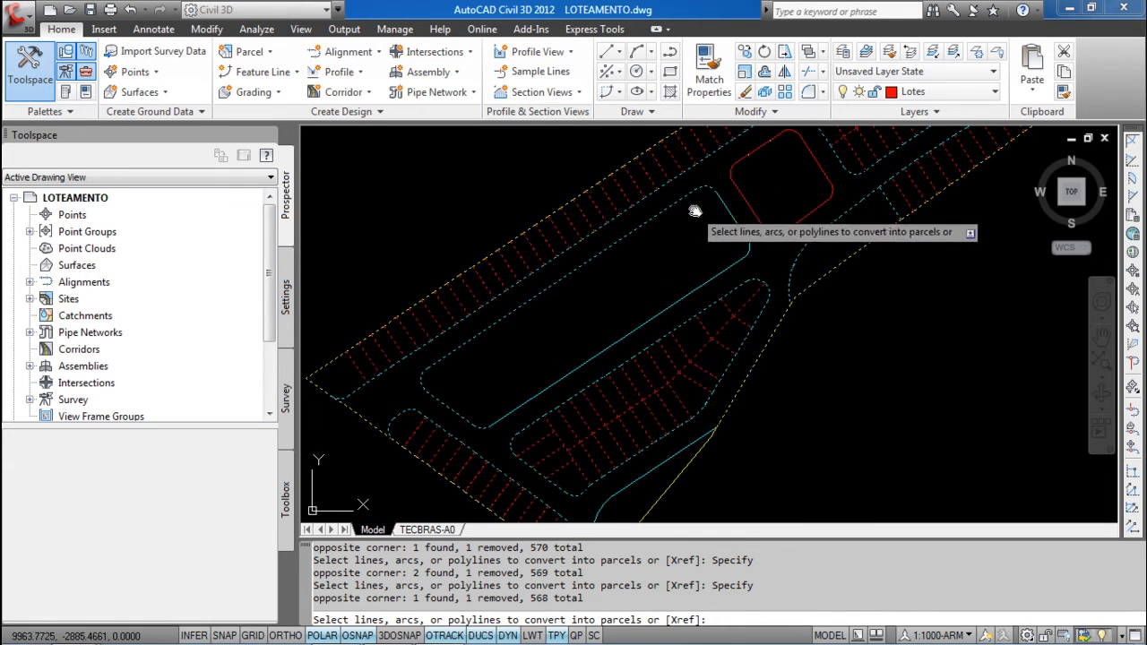
Step: Remove the rest of the large undivided block's outline and the boundary segment at the western street end from the selection
shift+click(708, 214)
shift+click(695, 199)
shift+click(611, 240)
shift+click(488, 334)
shift+click(446, 395)
shift+click(409, 382)
shift+click(477, 409)
shift+click(484, 415)
shift+click(503, 397)
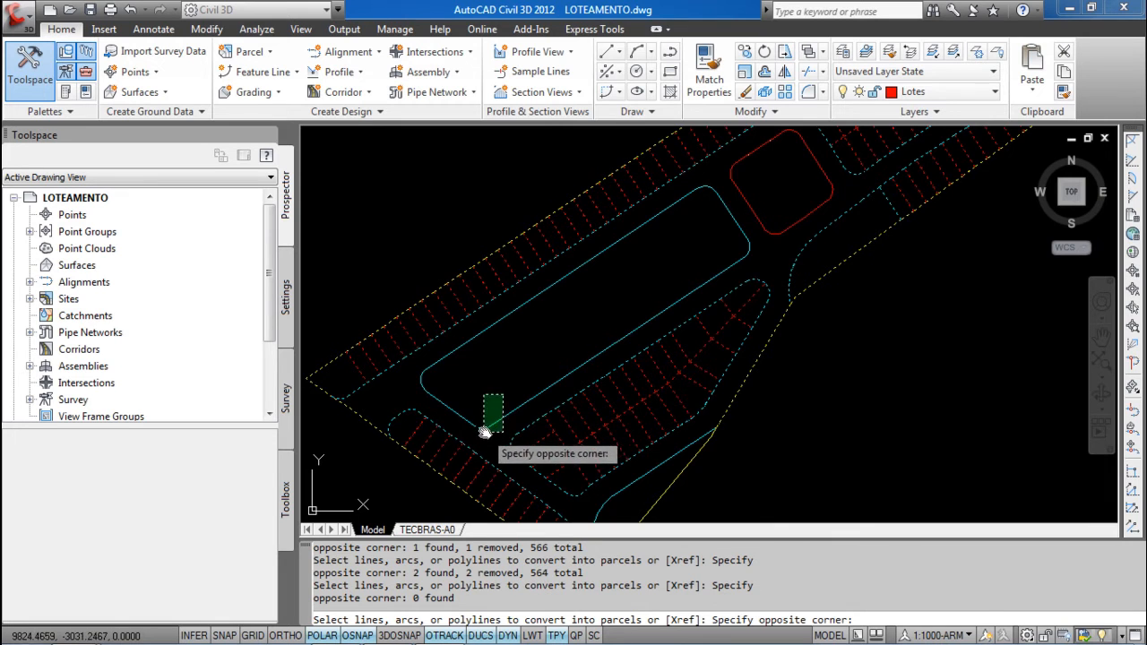
shift+click(483, 432)
middle_drag(340, 391, 493, 376)
shift+click(521, 371)
shift+click(495, 401)
Step: Remove several lot lines at the western end of the block northeast of the red square from the selection
middle_drag(830, 317, 686, 373)
mouse_move(173, 343)
middle_down()
mouse_move(210, 361)
mouse_move(250, 320)
mouse_move(148, 401)
middle_up()
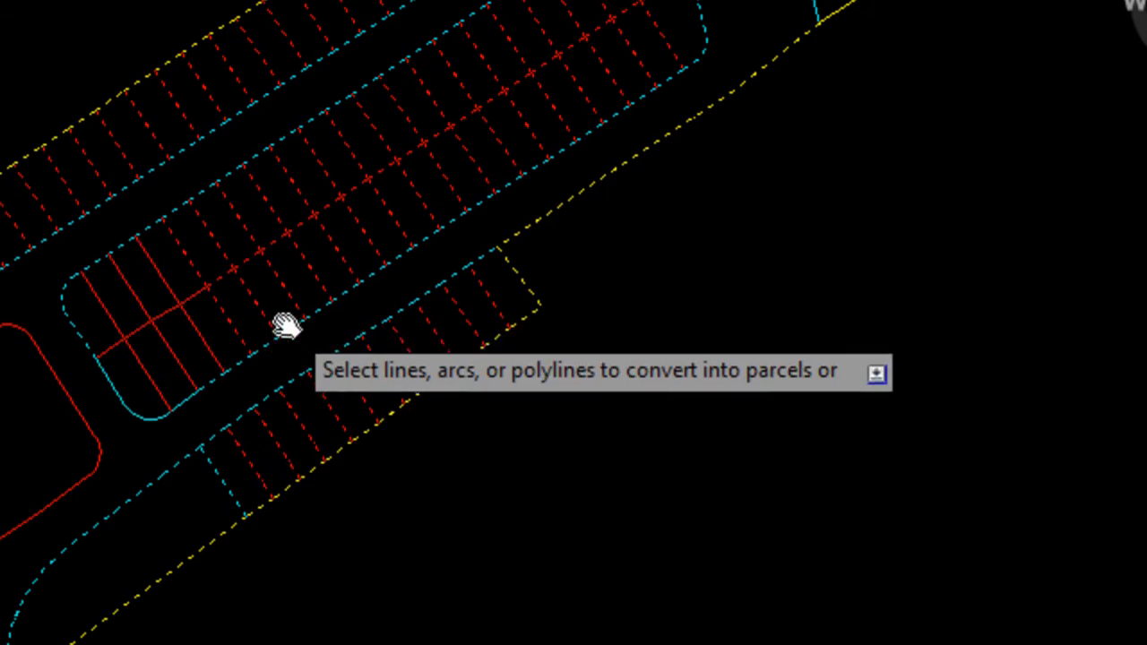
click(276, 363)
shift+click(183, 199)
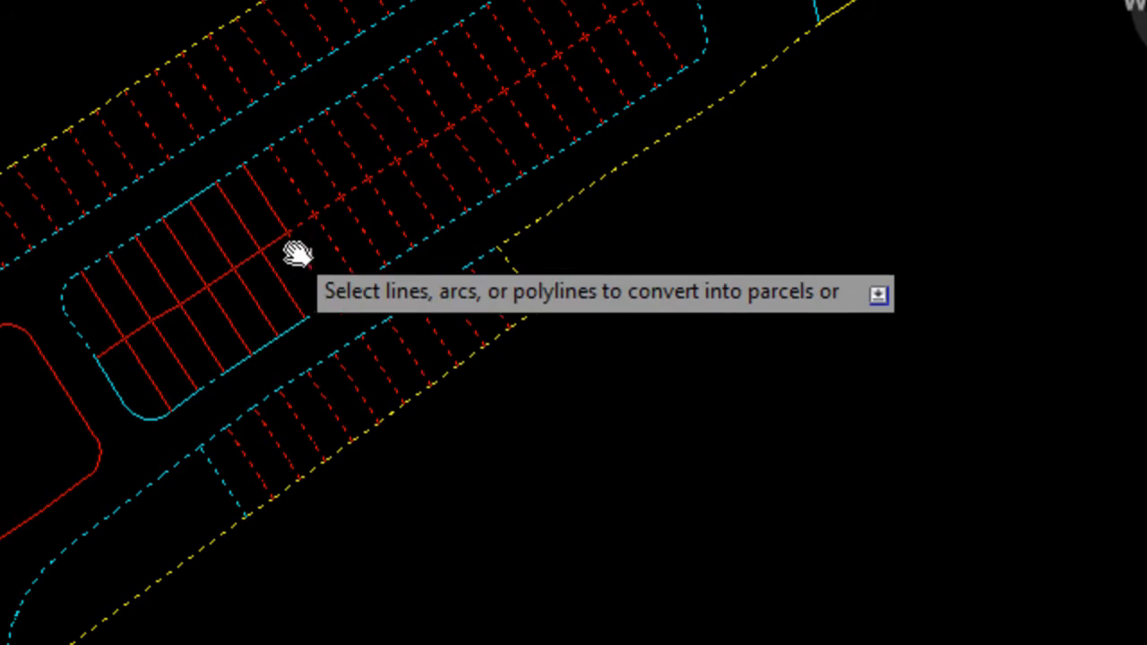
shift+click(360, 302)
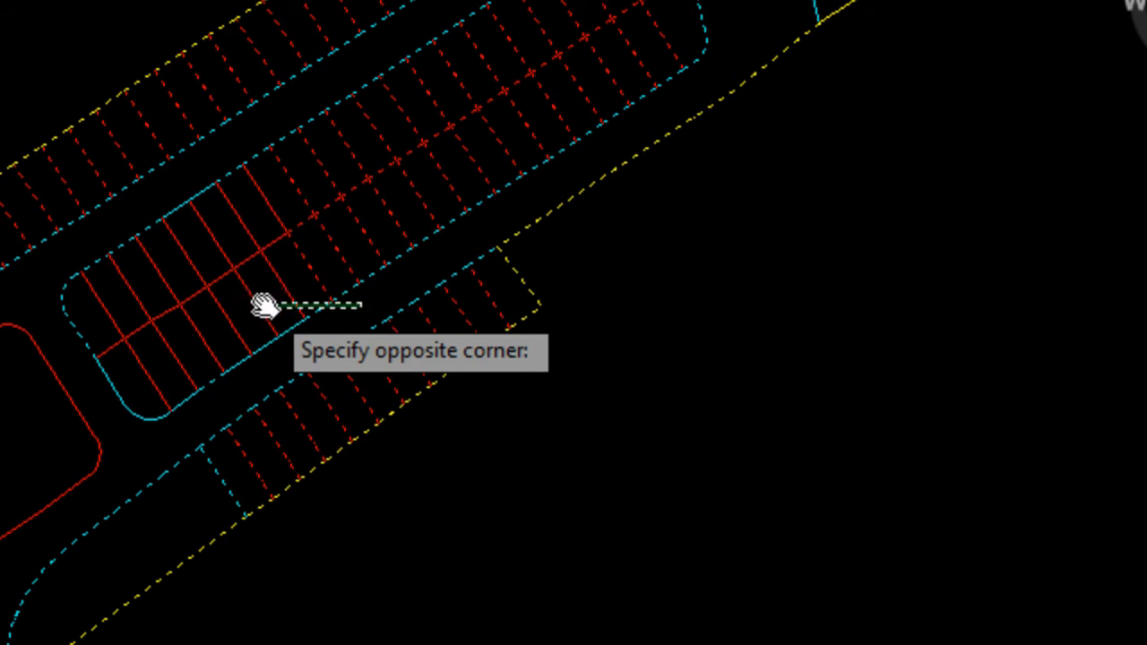
shift+click(210, 170)
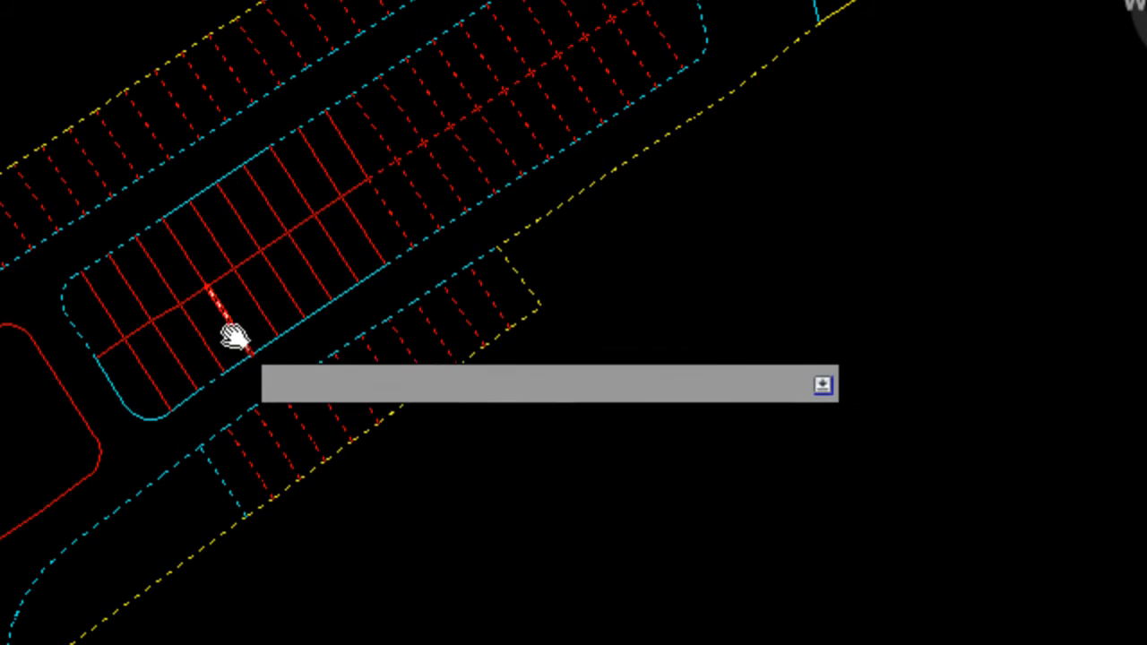
Step: Add the deselected lot and edge lines of the block northeast of the red square back to the selection
click(277, 361)
click(141, 209)
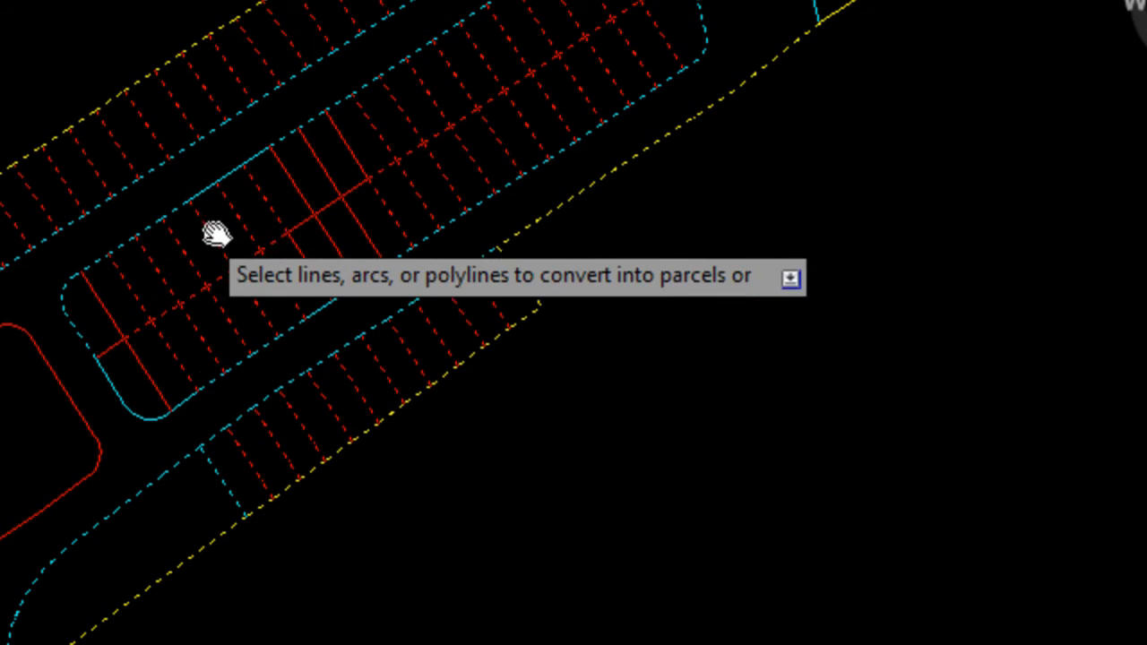
click(391, 296)
click(245, 144)
click(349, 322)
click(219, 153)
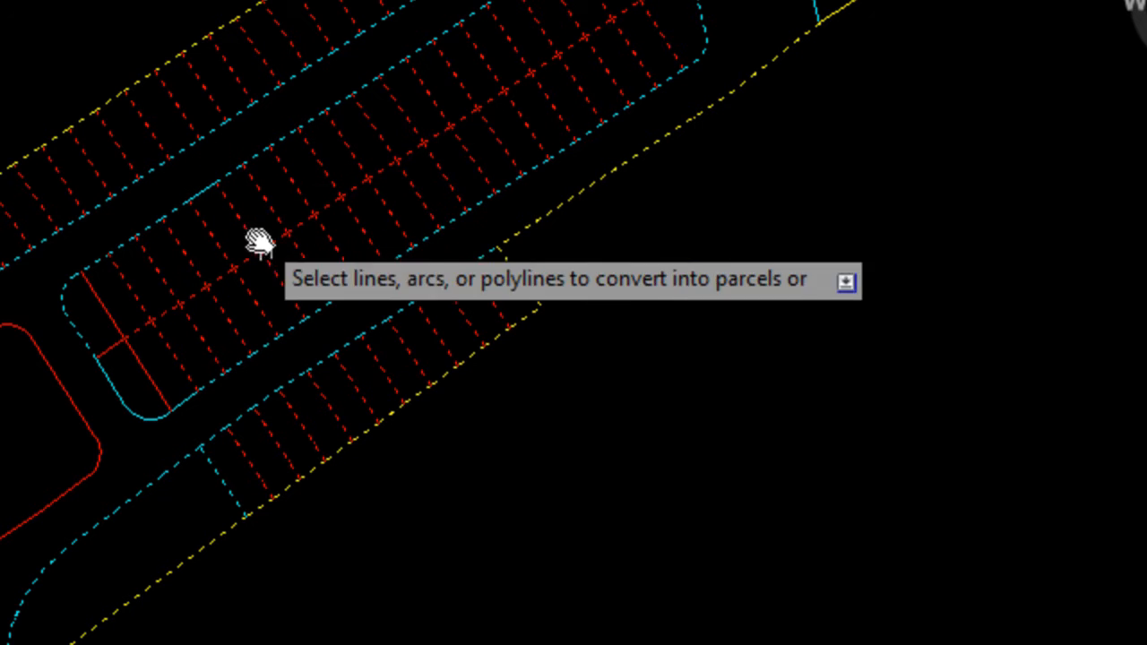
click(313, 339)
click(190, 179)
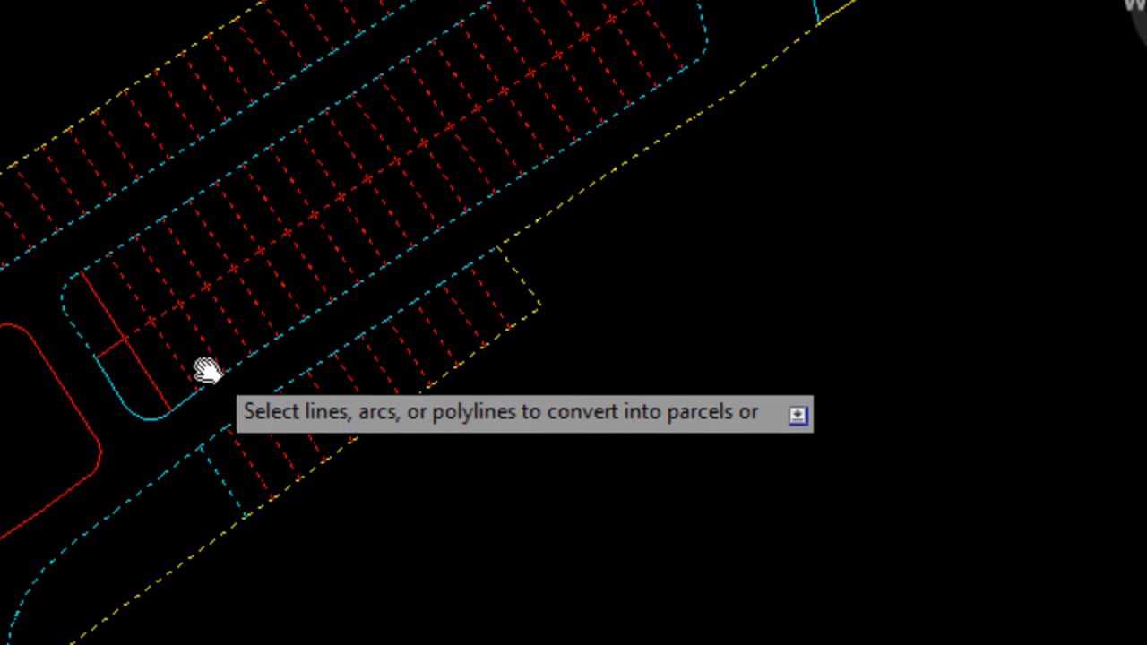
click(199, 423)
click(108, 273)
Step: Remove the curved street edge and adjoining outer boundary southeast of the red square from the selection
shift+click(604, 392)
shift+click(595, 408)
scroll(604, 420, up, 3)
shift+click(595, 429)
shift+click(557, 406)
shift+click(661, 360)
shift+click(643, 336)
Step: Remove the outer boundary segments along the street around the northeastern end of the lot blocks from the selection
scroll(811, 305, down, 3)
shift+click(741, 354)
shift+click(724, 367)
scroll(724, 290, up, 3)
shift+click(708, 276)
shift+click(704, 253)
shift+click(788, 493)
shift+click(762, 461)
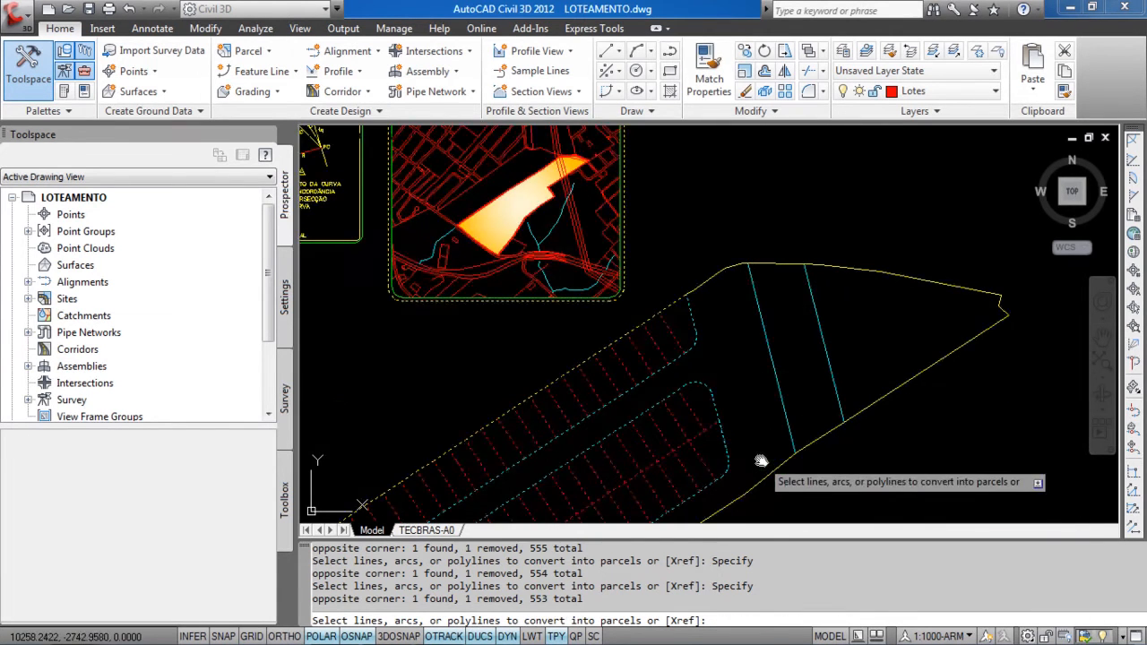
Step: Check the remaining selection across the whole subdivision and accept it for parcel creation
scroll(788, 433, down, 4)
middle_drag(735, 476, 793, 364)
scroll(762, 382, down, 4)
scroll(727, 428, up, 2)
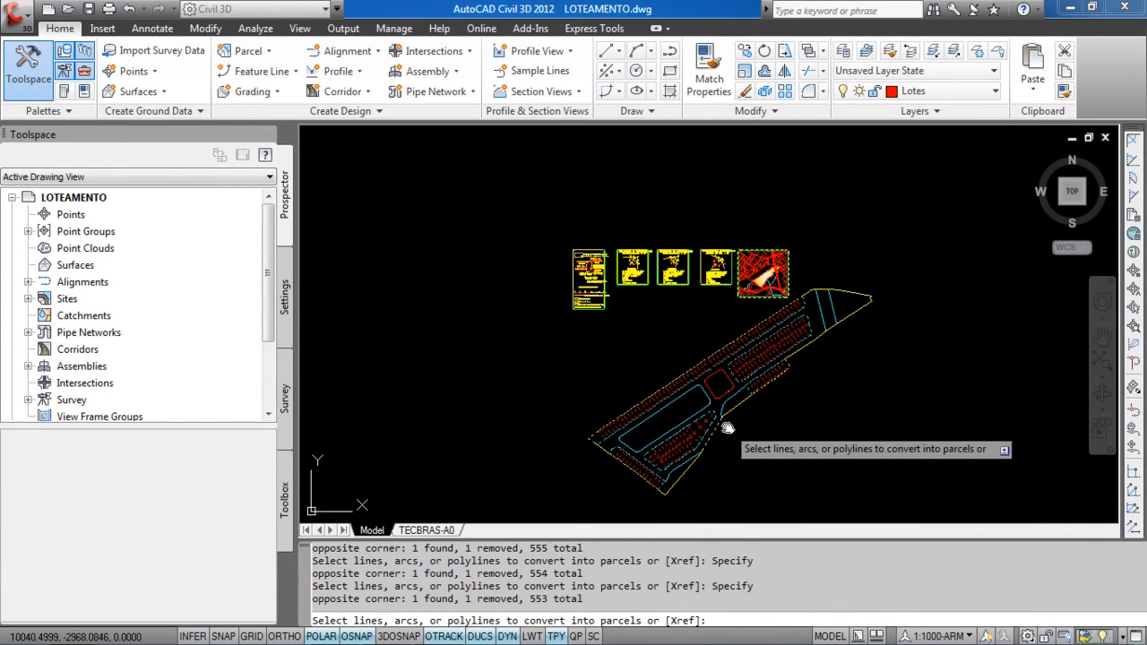
scroll(600, 448, up, 8)
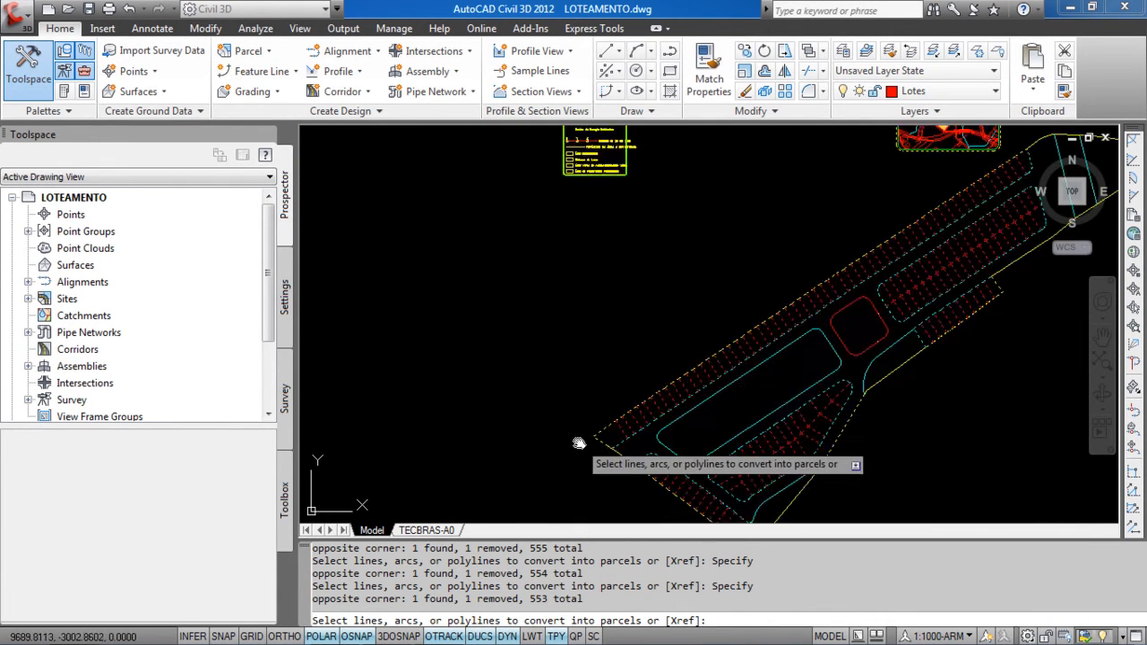
scroll(617, 446, down, 7)
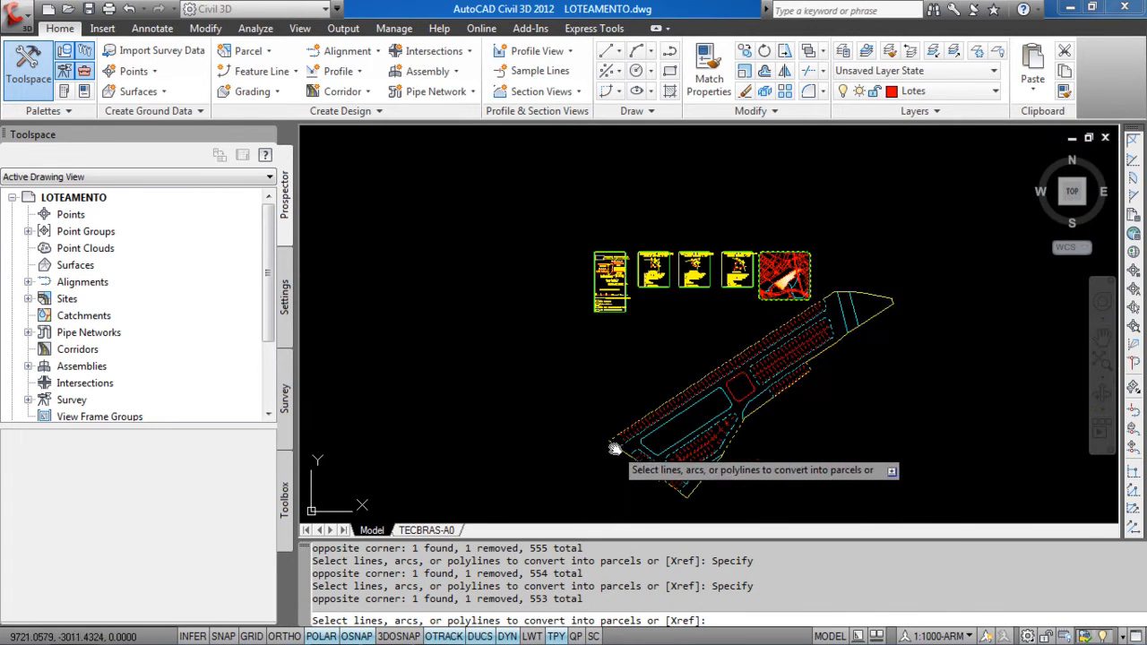
key(Return)
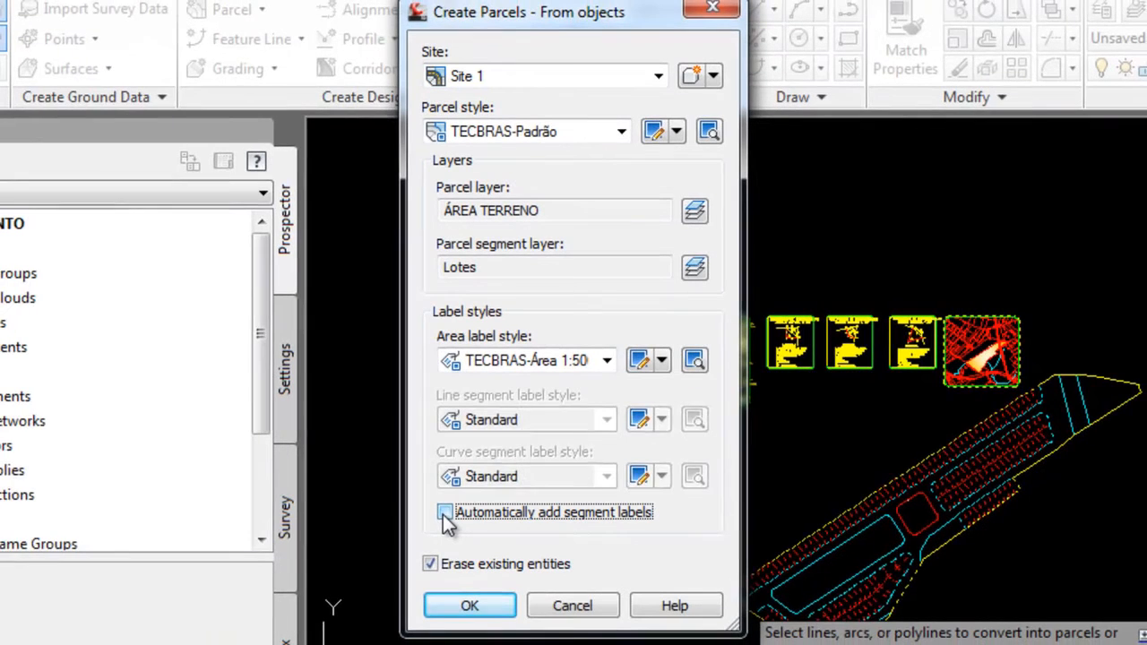
Step: Enable automatic segment labels with line style TECBRAS-Frentes e laterais 1:100 and curve style TECBRAS-Desenvolvimento e raio 1:500
click(386, 590)
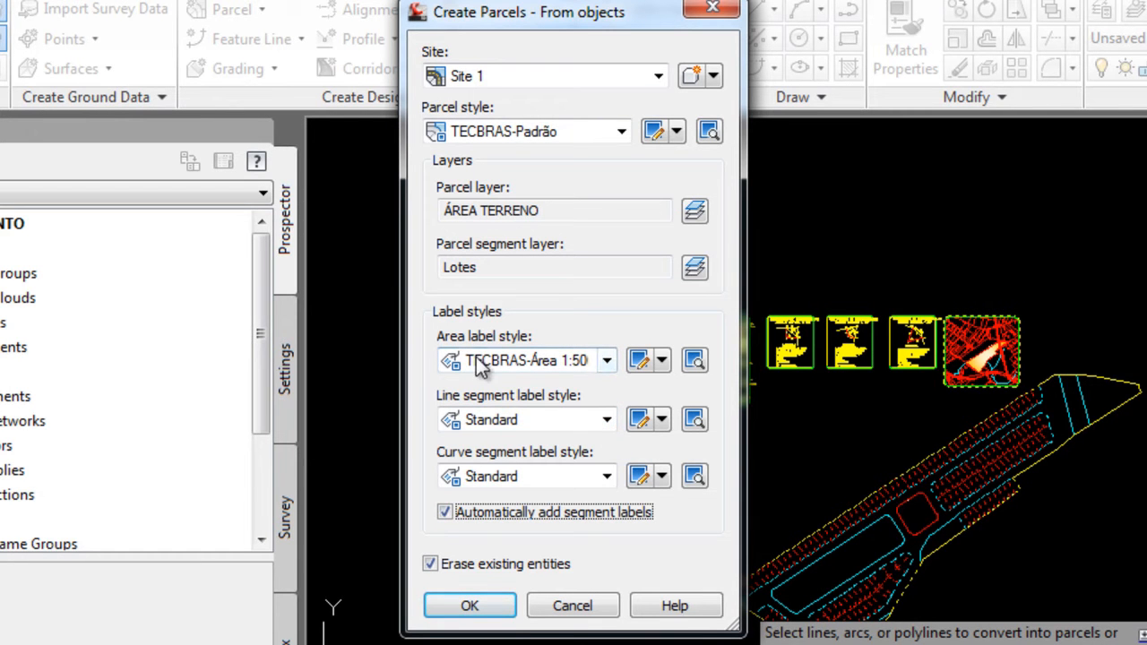
click(606, 421)
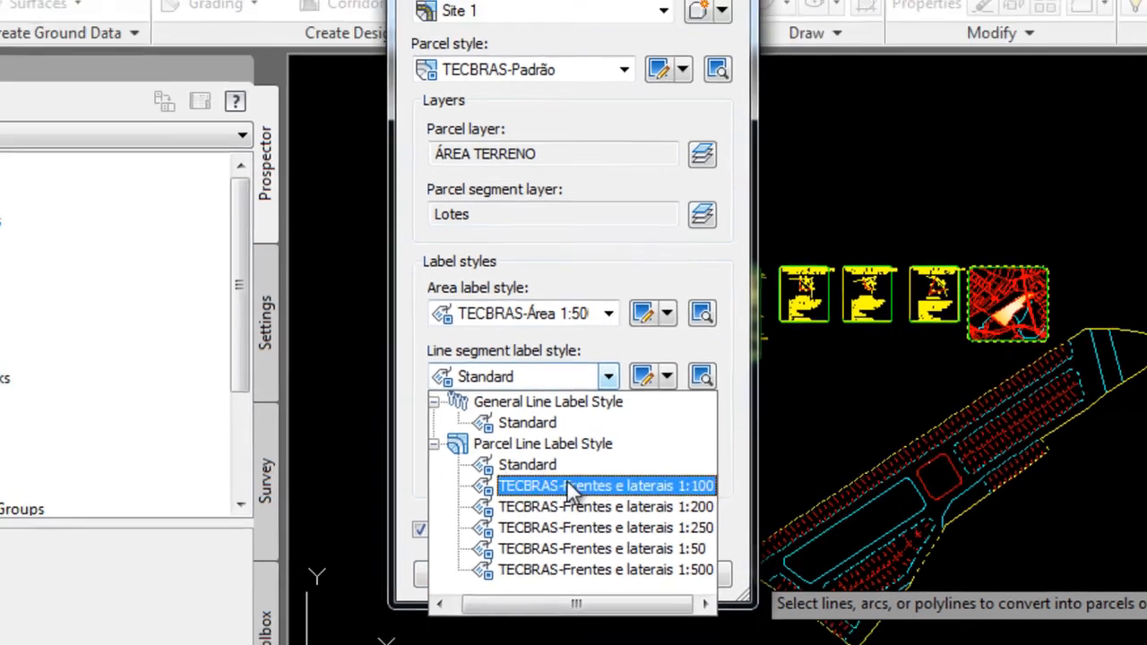
click(506, 522)
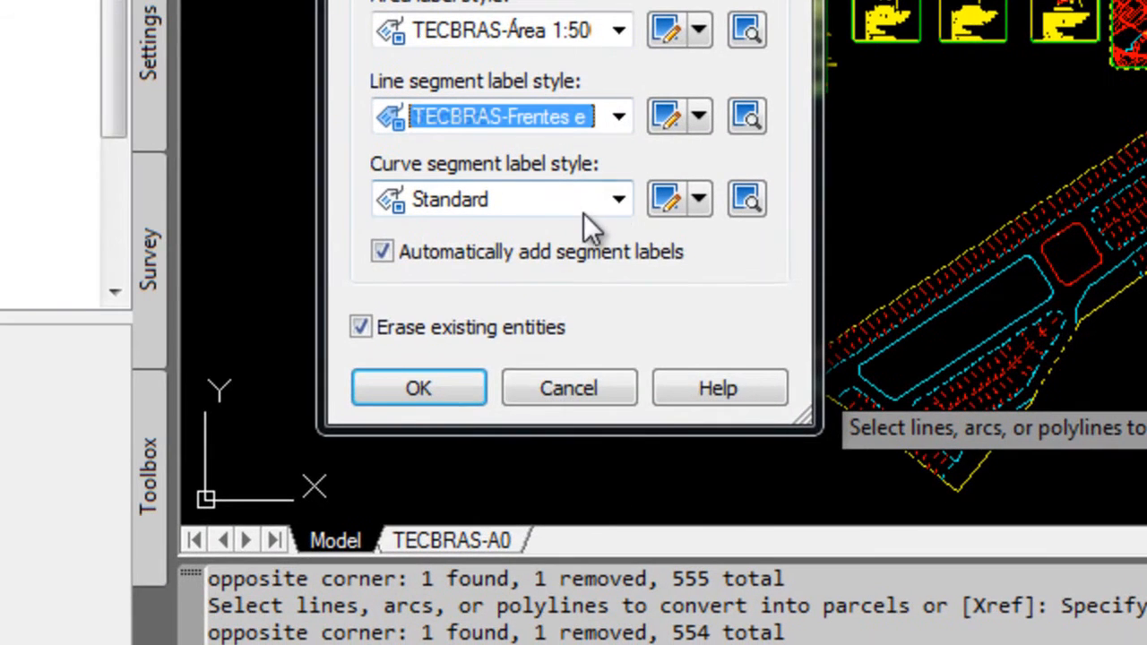
click(608, 476)
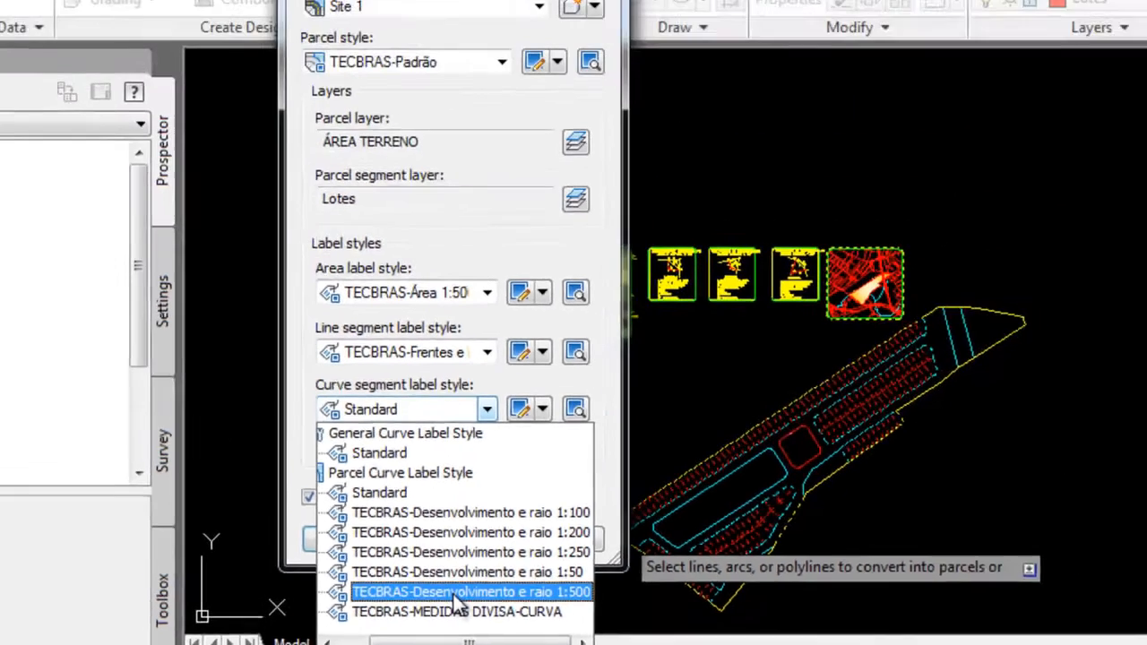
click(570, 464)
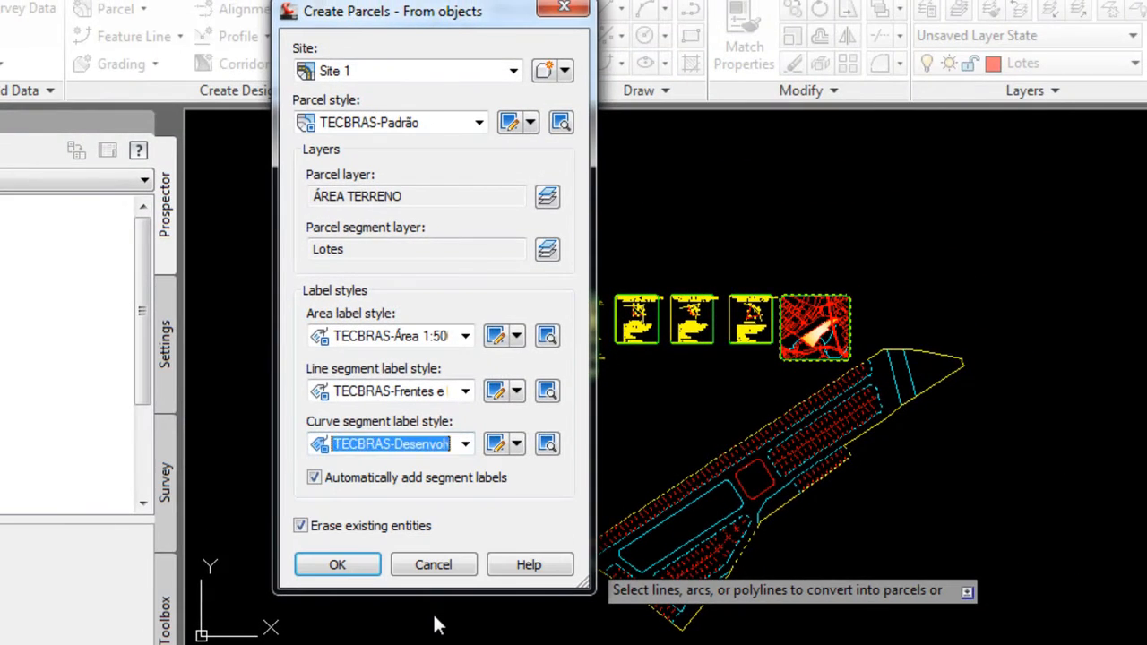
Step: Open the TECBRAS-Área 1:500 area label style for editing and enlarge an area label in its preview
click(504, 337)
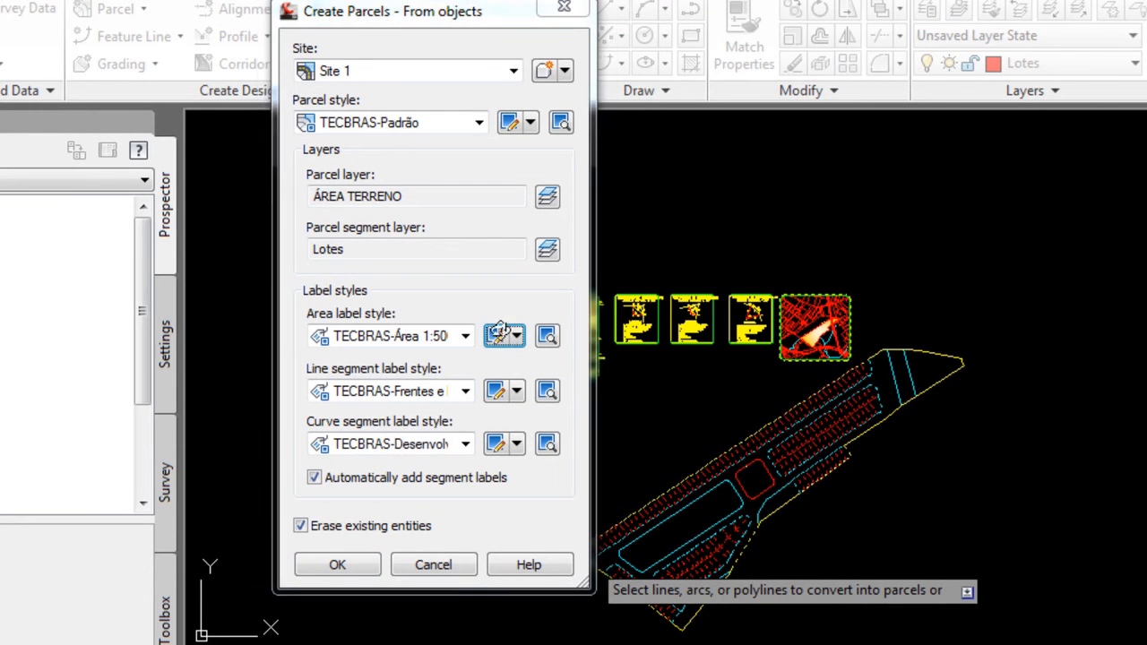
scroll(713, 351, up, 1)
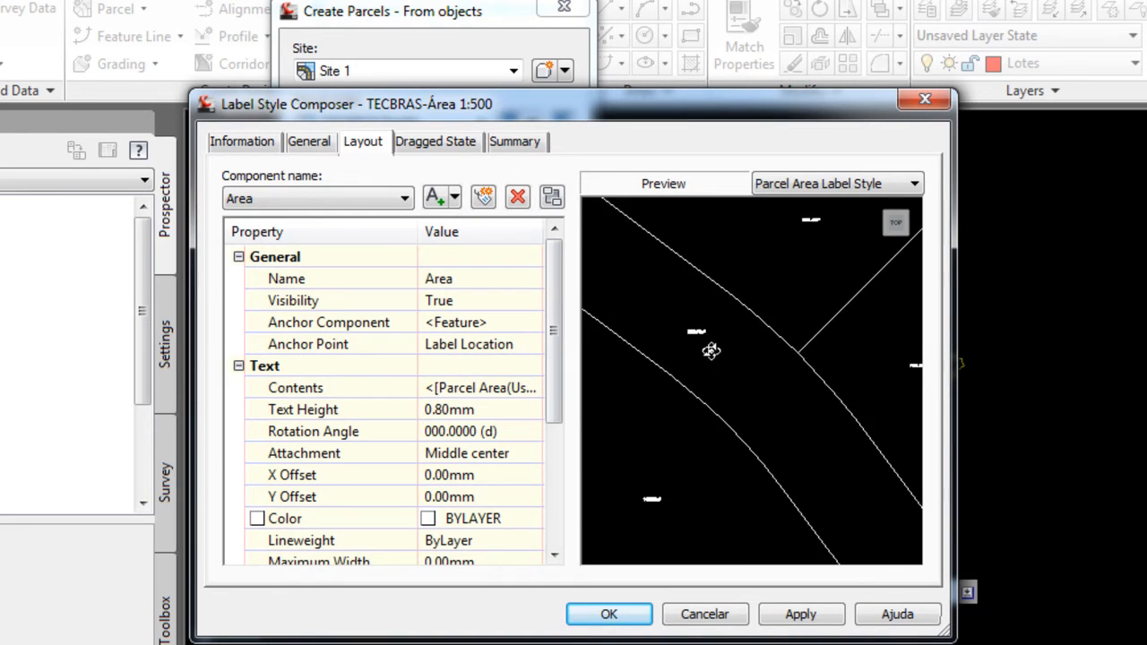
middle_drag(693, 347, 750, 420)
scroll(761, 401, up, 2)
scroll(761, 401, up, 2)
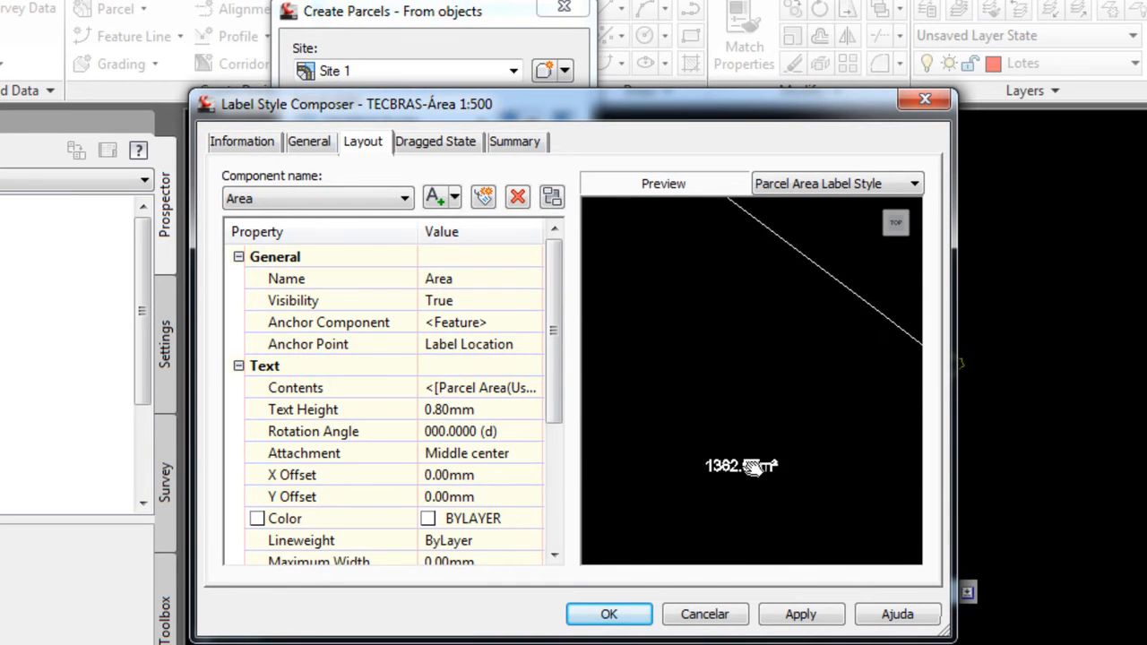
middle_drag(758, 471, 737, 376)
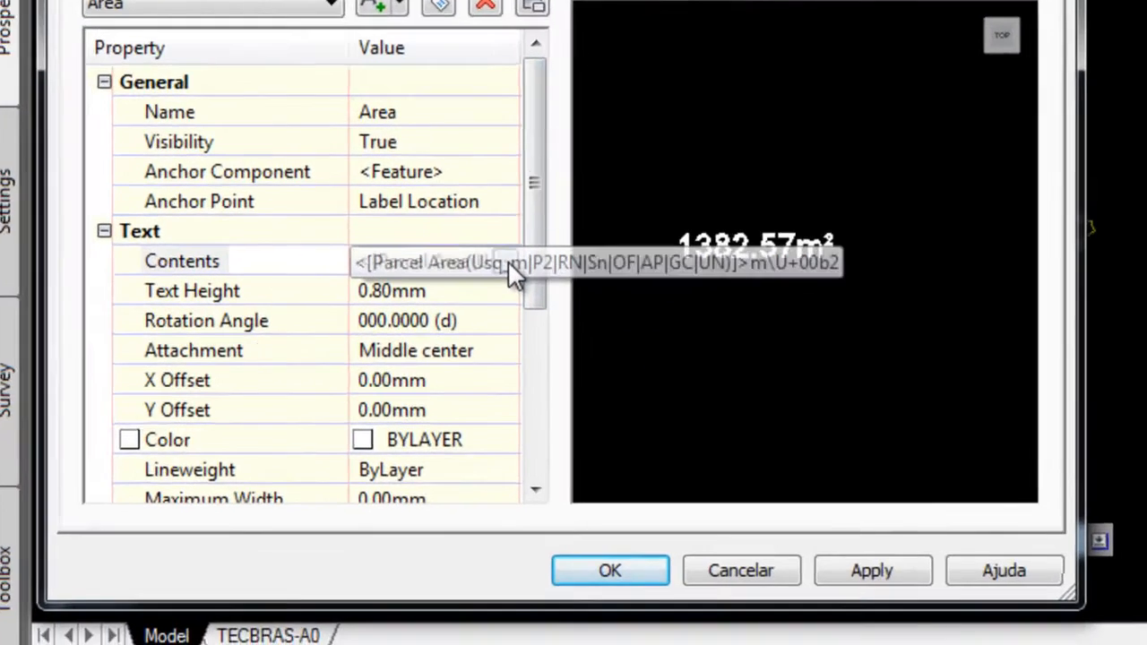
Step: Examine the text contents of the Area component, including its unit and precision modifiers
click(507, 261)
click(681, 116)
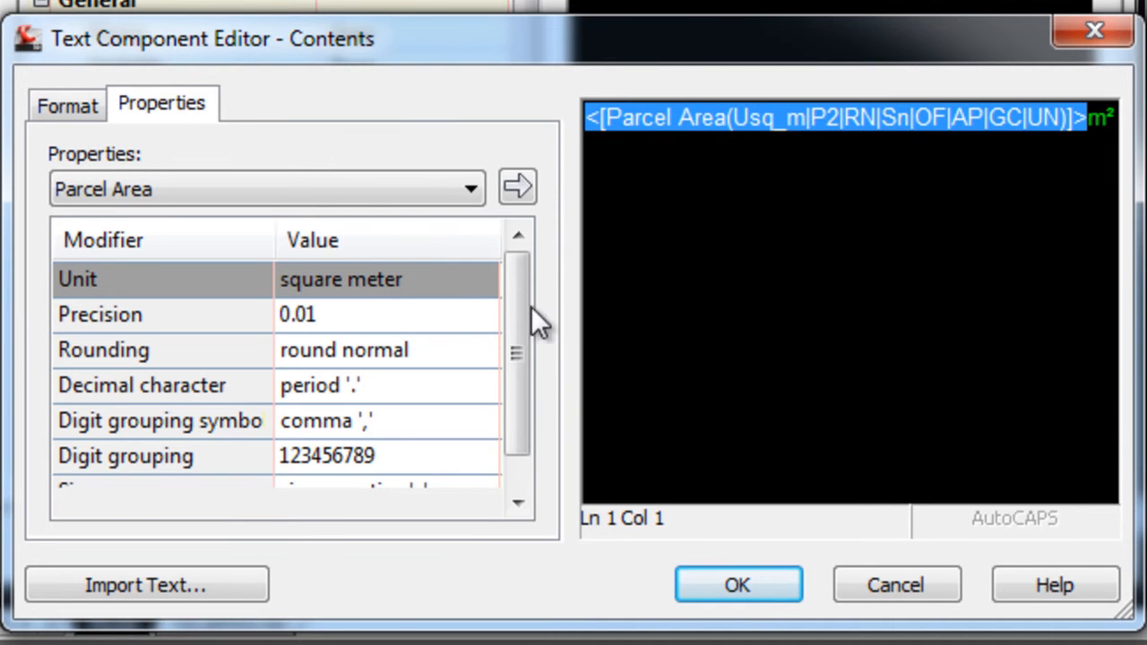
click(726, 576)
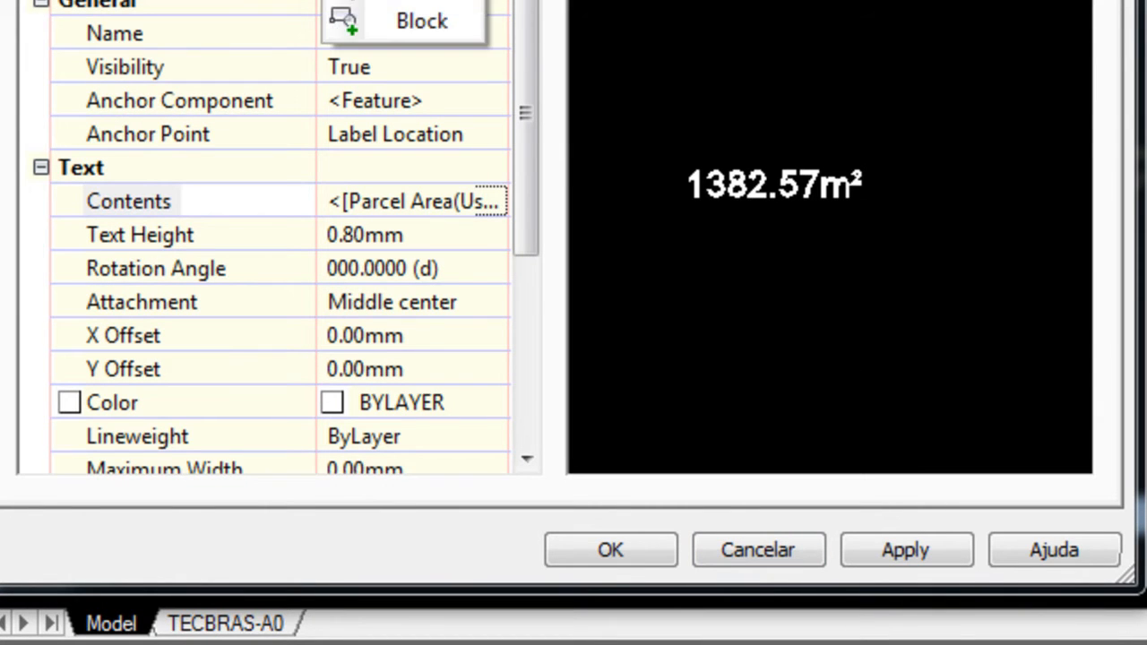
Step: Add a new text component to the area label style and replace its contents with the Parcel Number property
click(422, 0)
scroll(745, 114, down, 2)
middle_drag(742, 111, 767, 169)
click(488, 201)
click(494, 200)
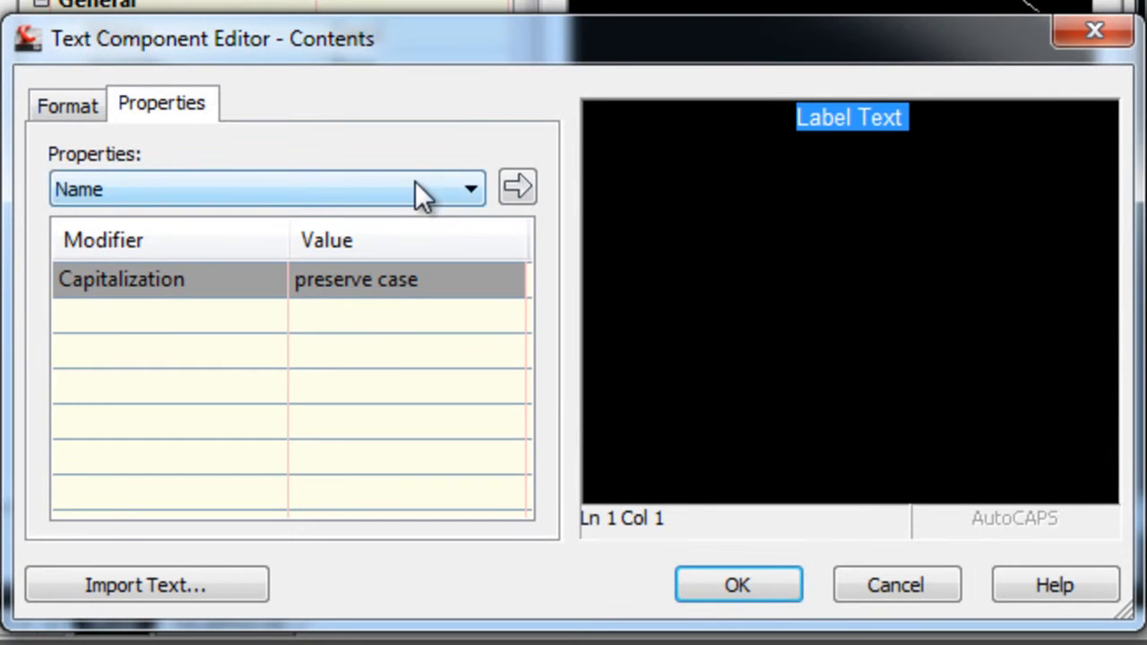
click(467, 188)
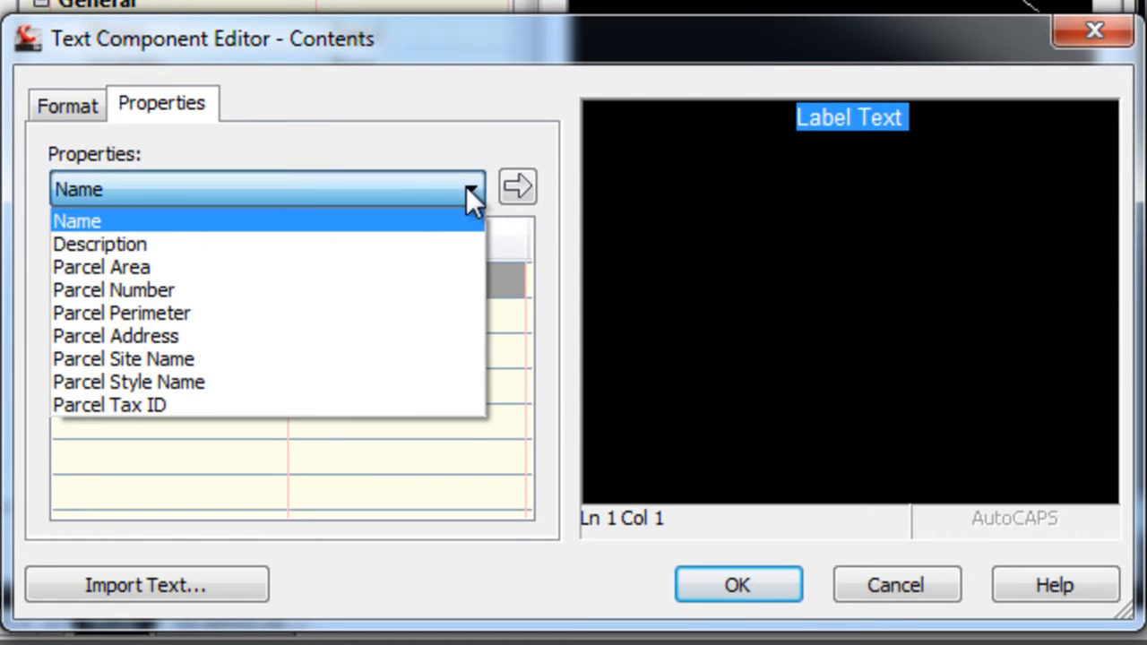
click(182, 290)
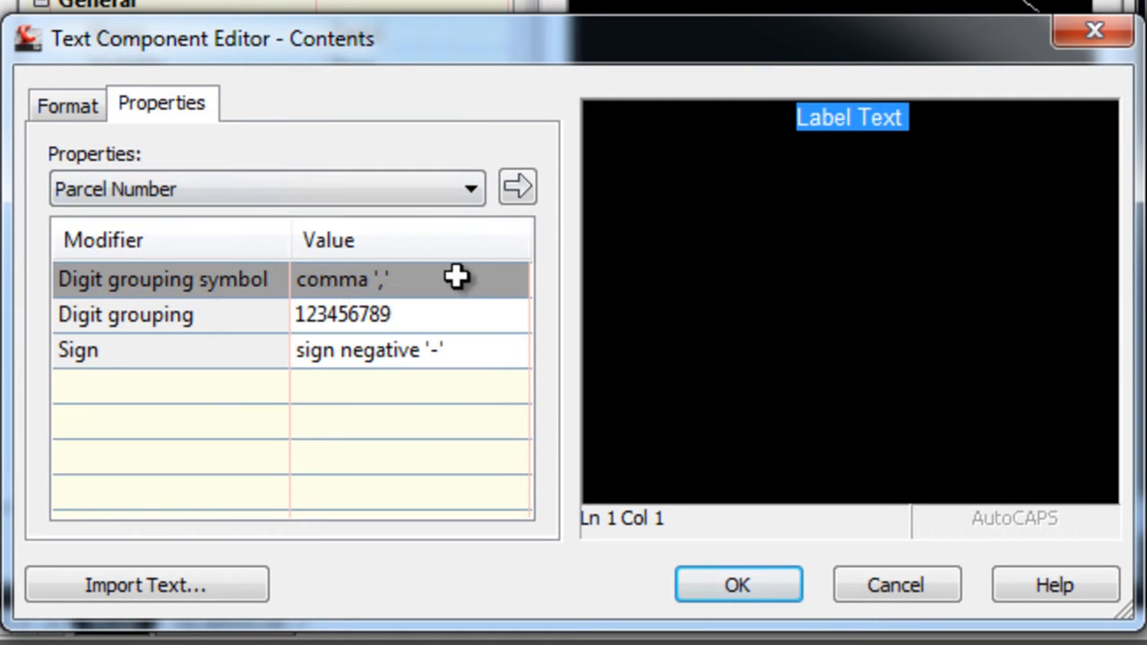
click(517, 188)
click(738, 584)
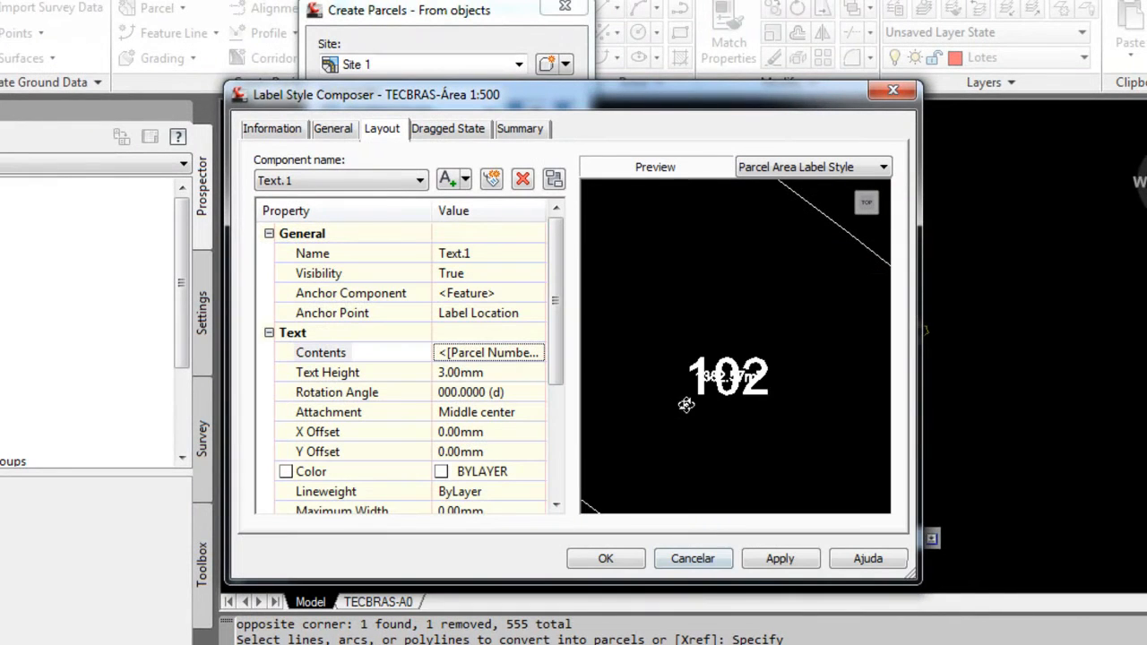
Step: Insert the prefix "Lote " before the Parcel Number field in the new text component's contents
click(541, 352)
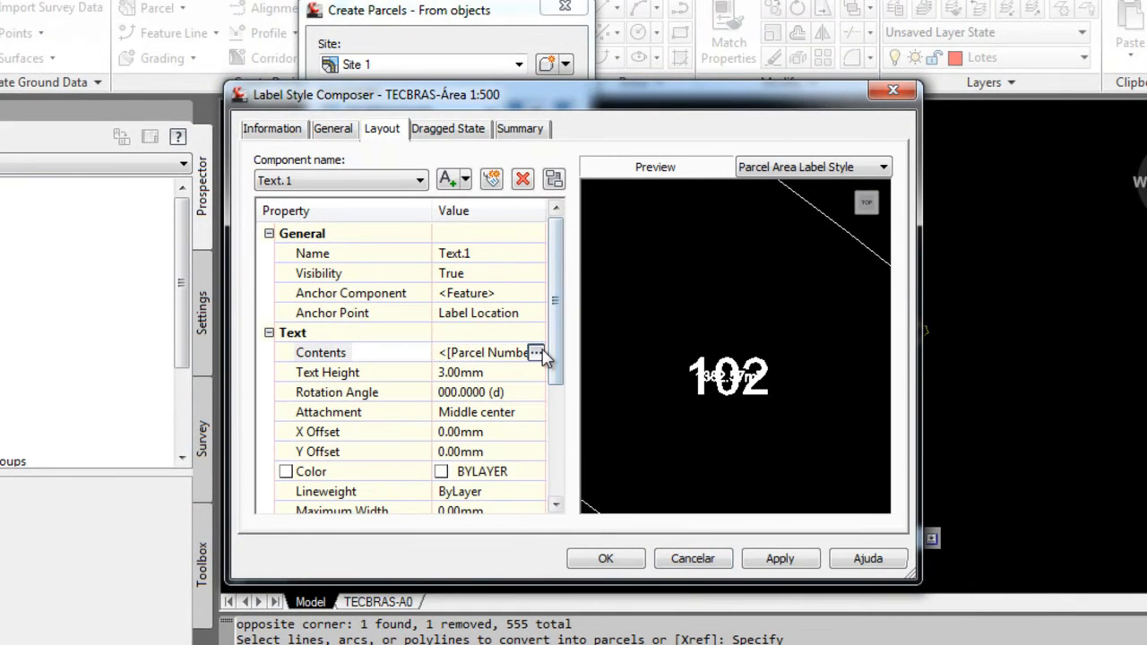
click(540, 352)
double_click(647, 312)
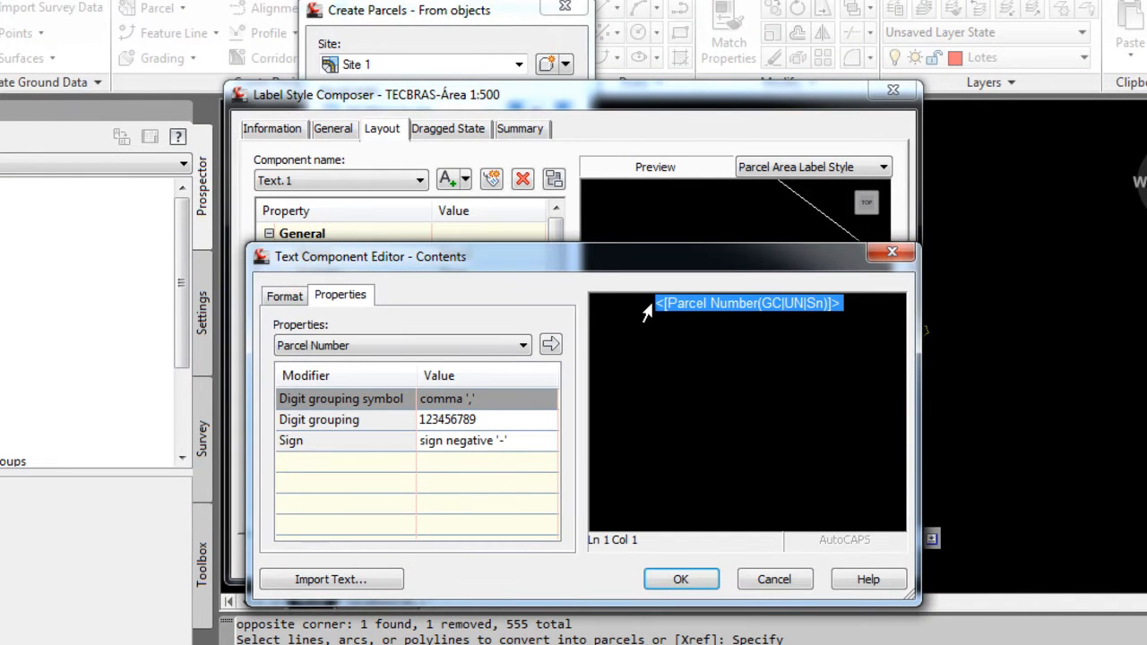
click(657, 307)
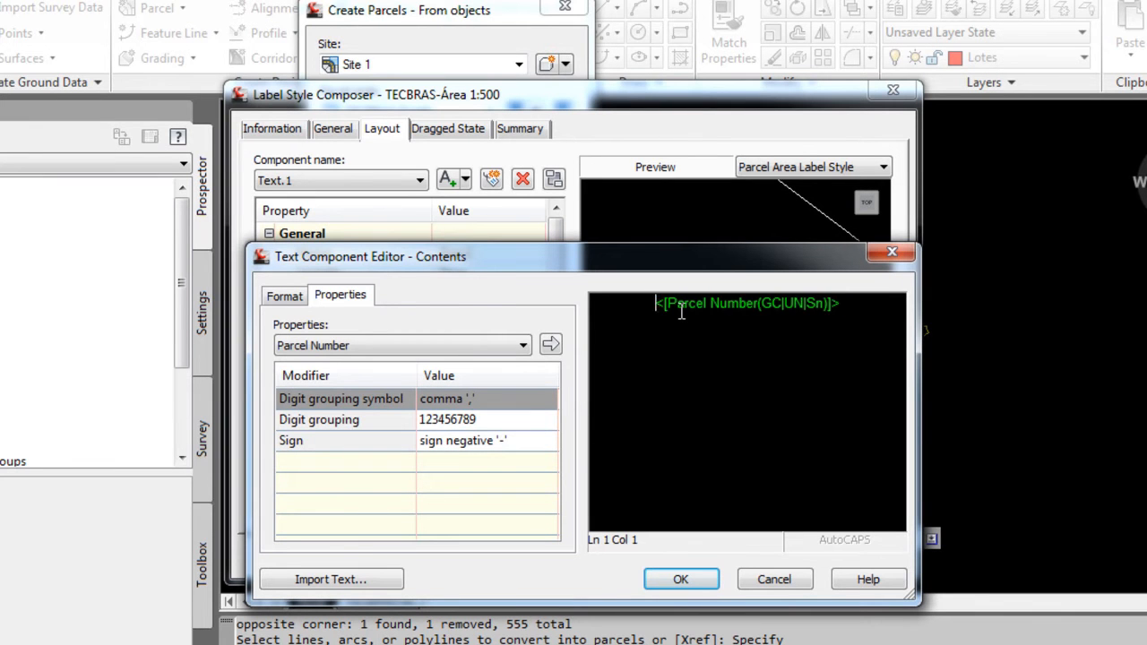
text(Lote)
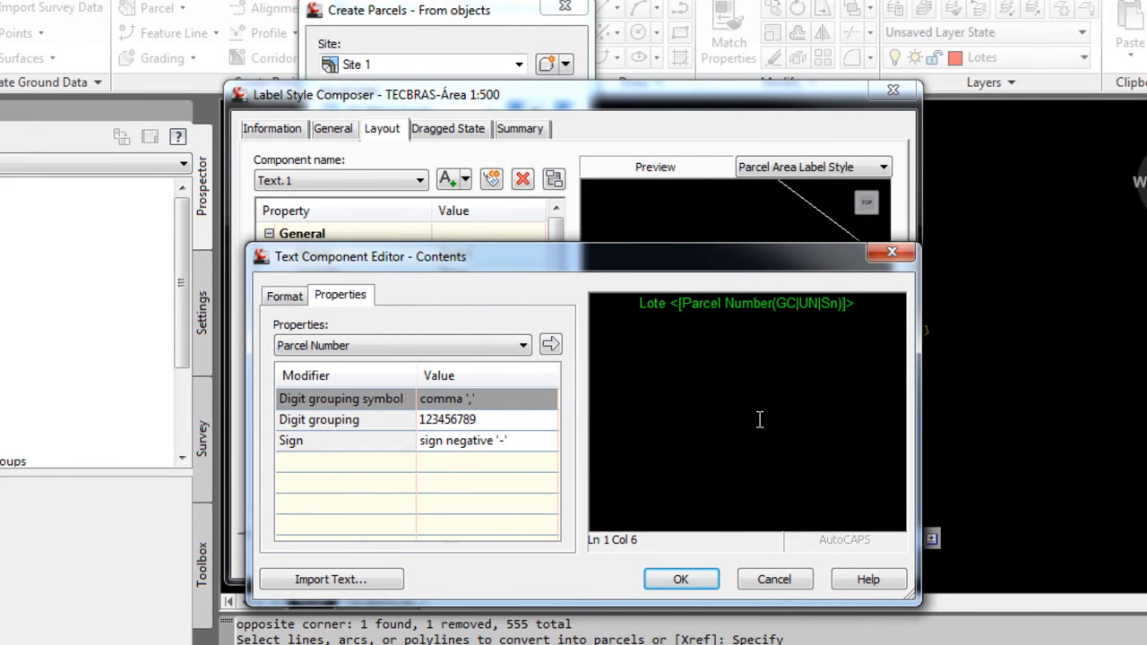
click(681, 579)
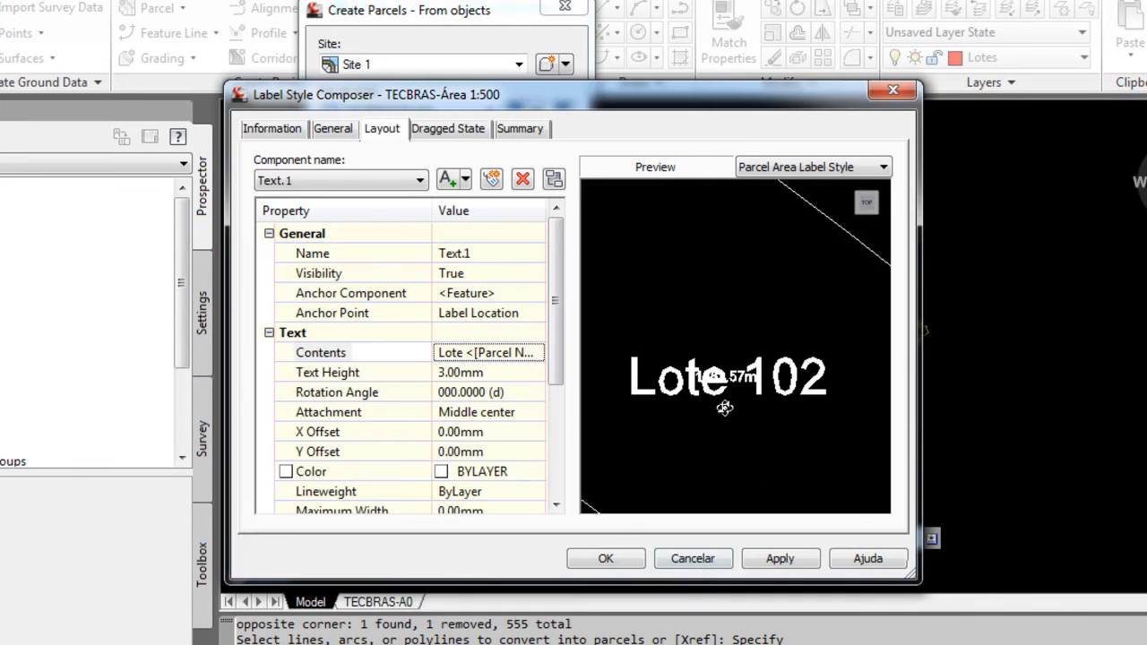
Step: Anchor the lot number text to the Area component, keeping Top Left as the anchor point
click(535, 318)
click(537, 314)
click(535, 318)
click(502, 292)
click(537, 293)
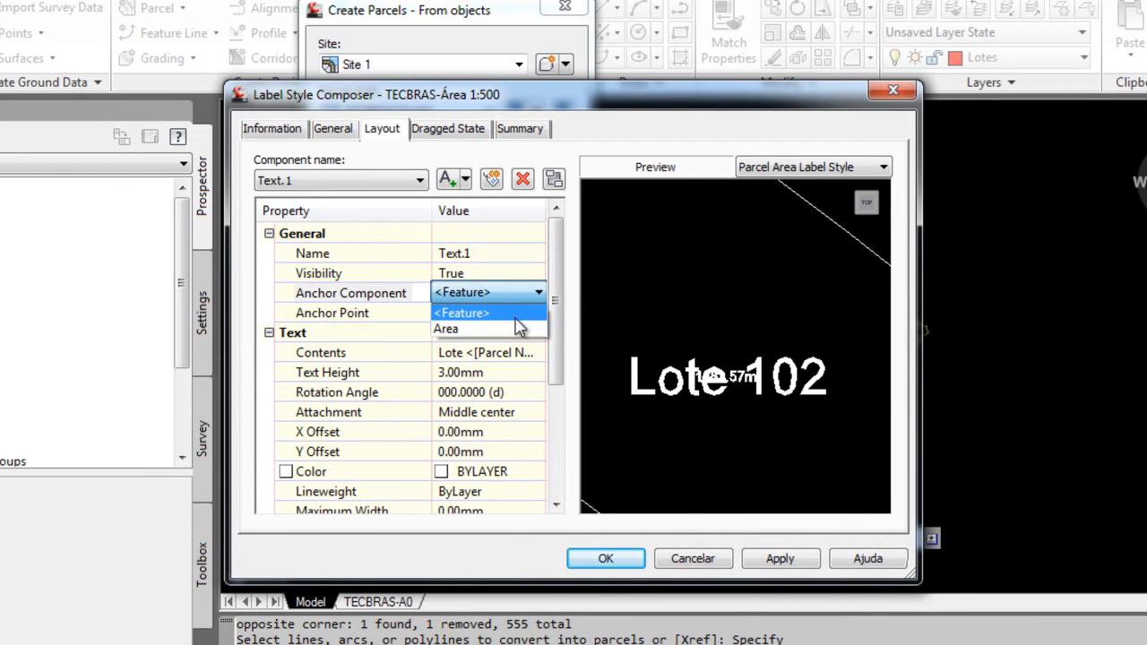
click(516, 330)
click(501, 313)
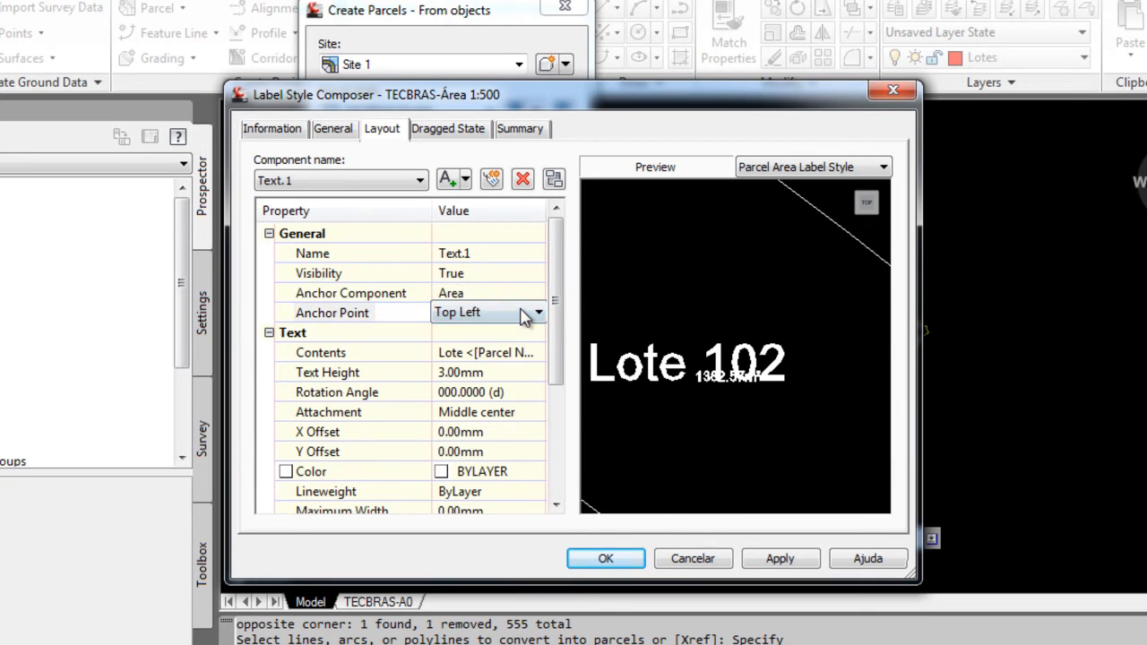
Step: Try a Y offset of 2 and a Top center attachment for the lot number text
scroll(557, 356, down, 1)
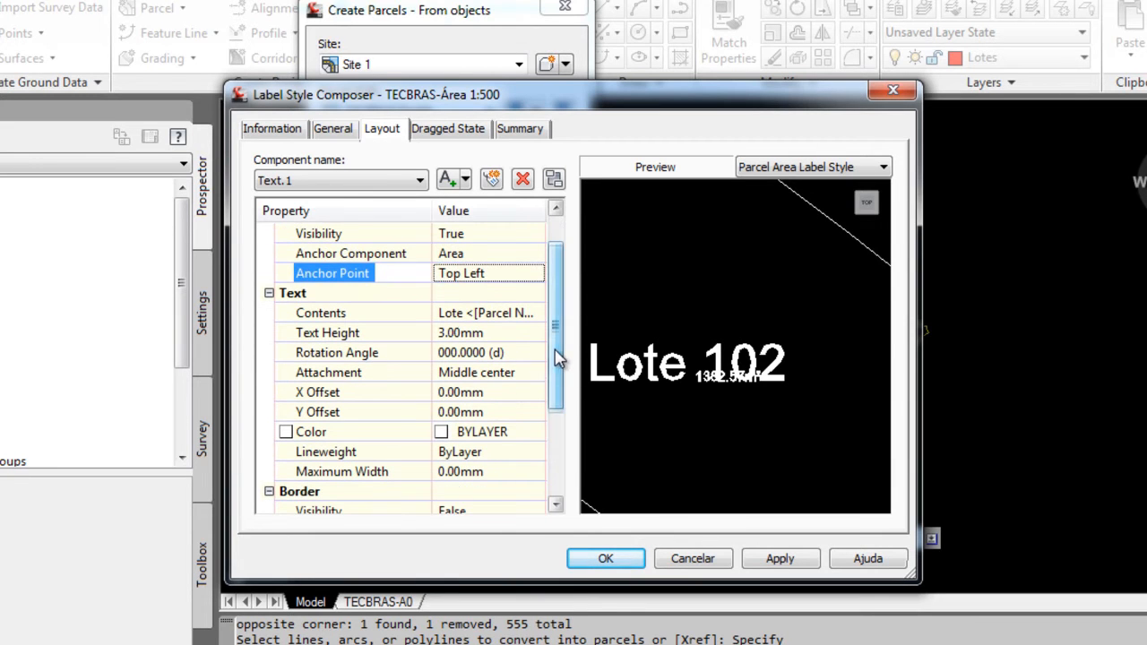
click(481, 411)
text(-2)
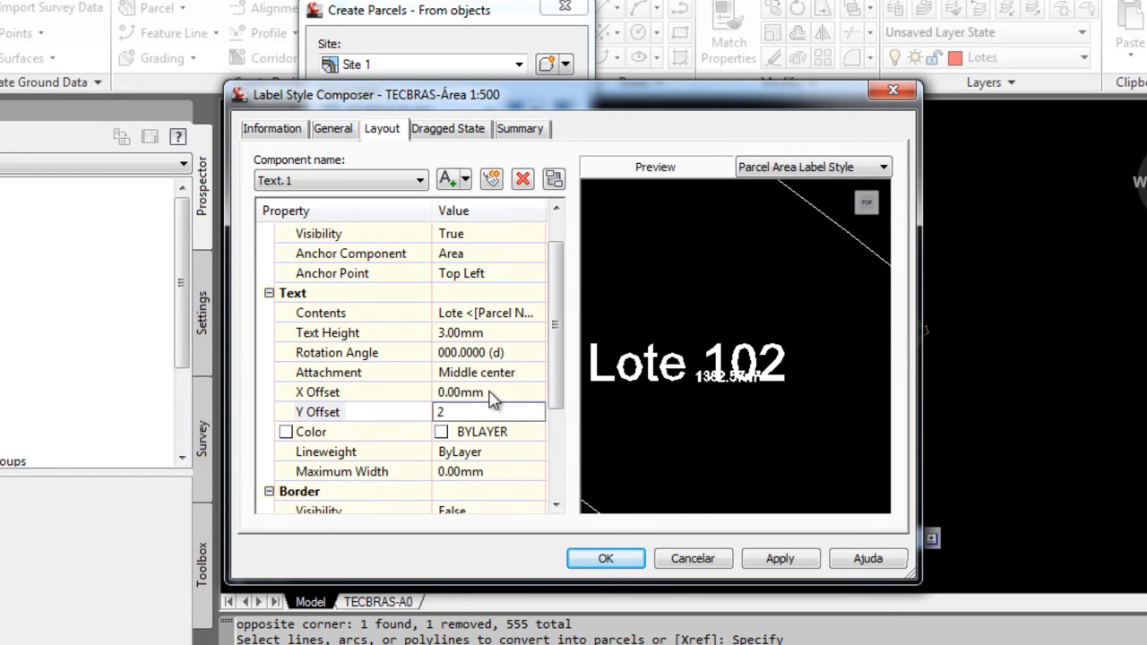
click(472, 373)
click(475, 372)
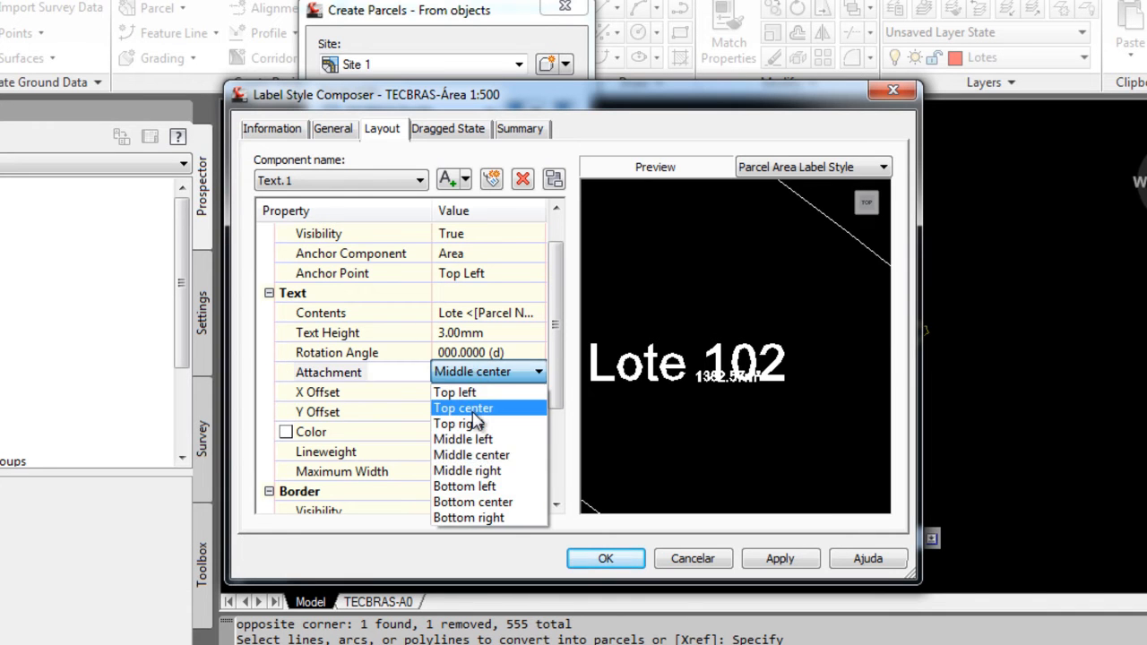
click(473, 408)
click(475, 374)
click(475, 374)
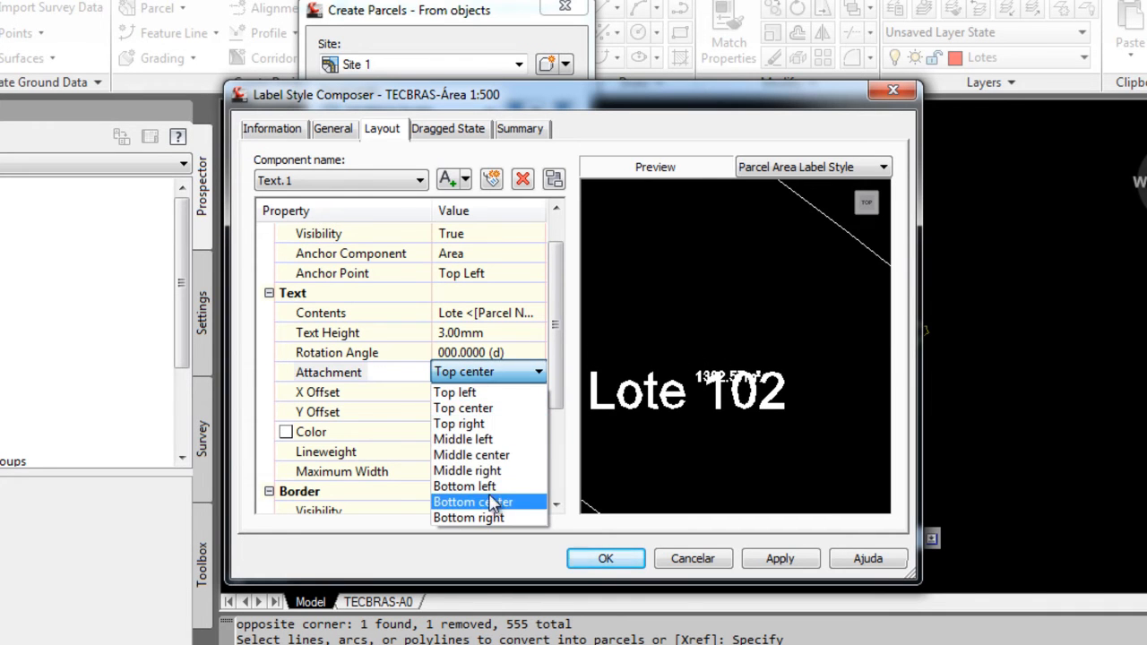
click(491, 408)
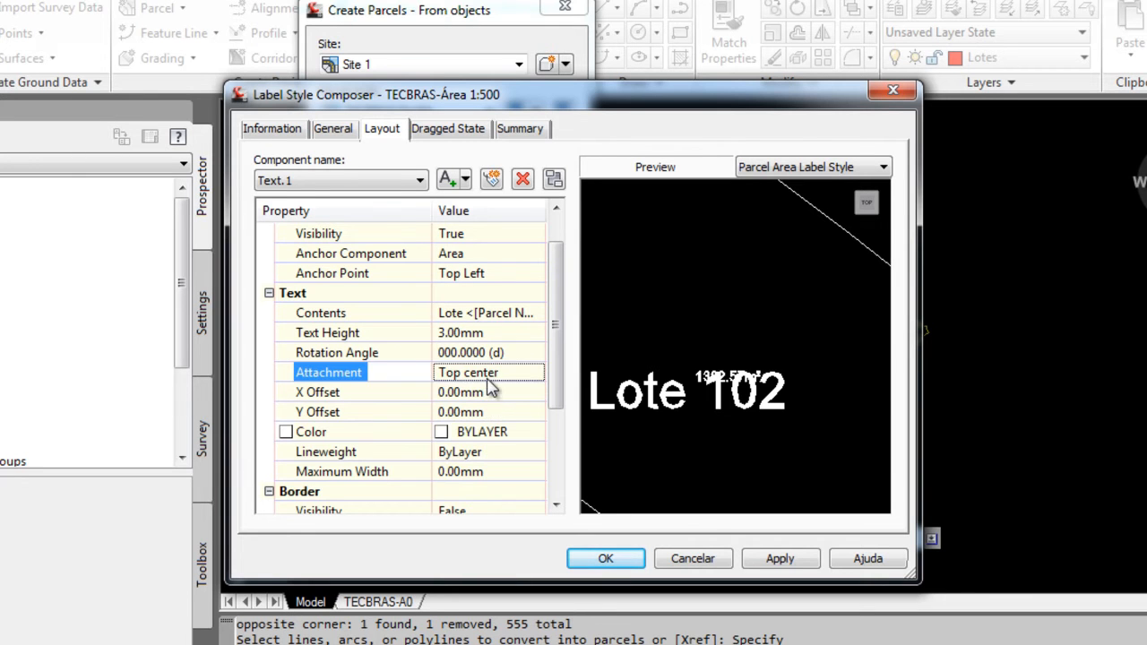
Step: Set the lot number text's attachment to Bottom center
click(491, 375)
click(491, 375)
click(500, 509)
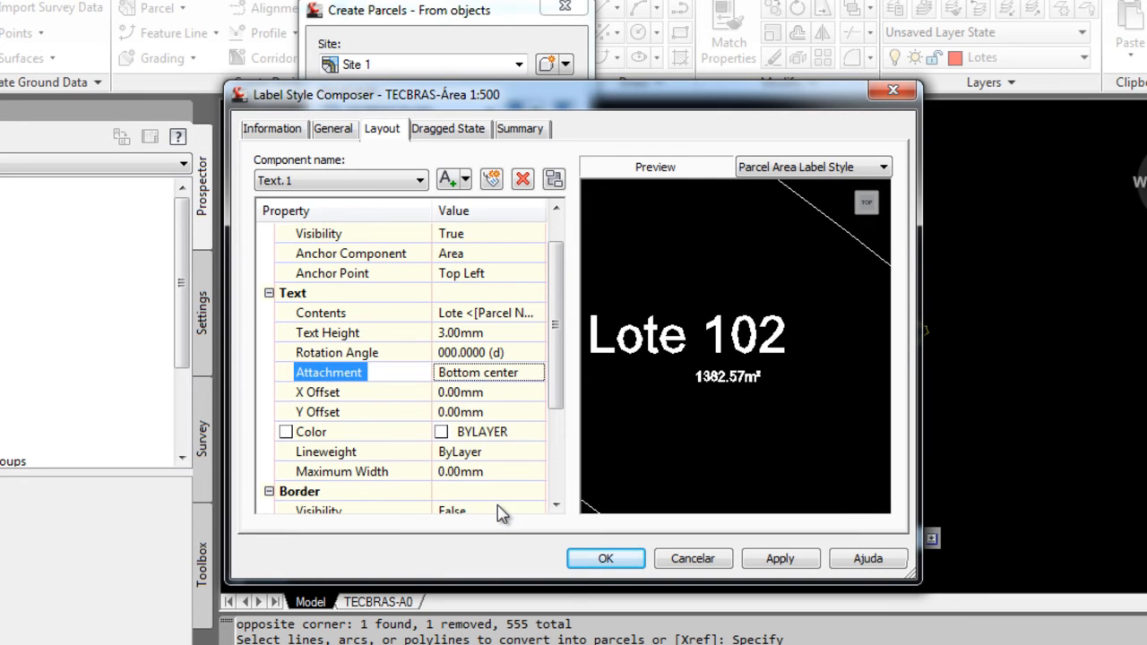
Step: Set the lot number text's X offset to 3 mm
click(484, 412)
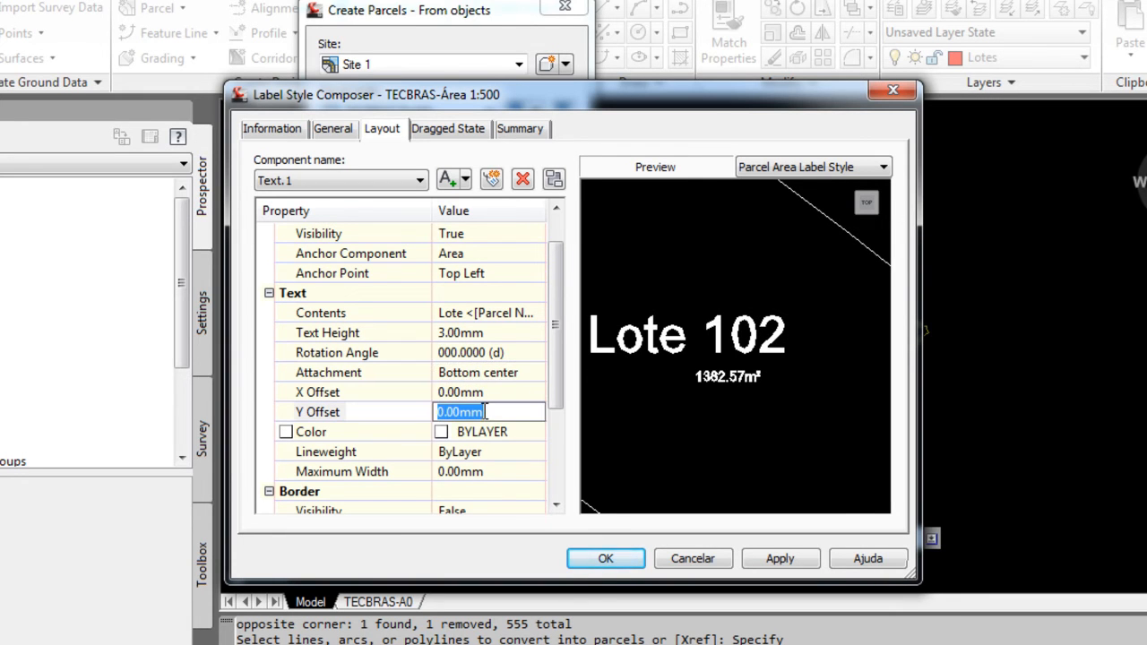
click(485, 391)
text(2)
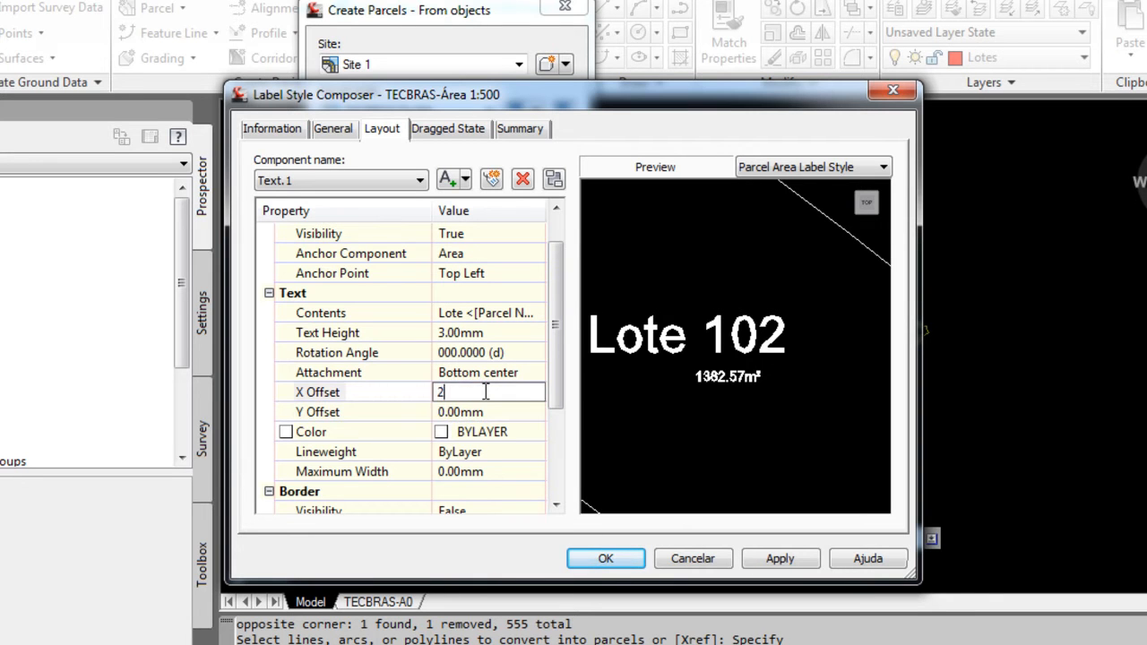
click(487, 411)
click(484, 394)
text(3)
click(494, 415)
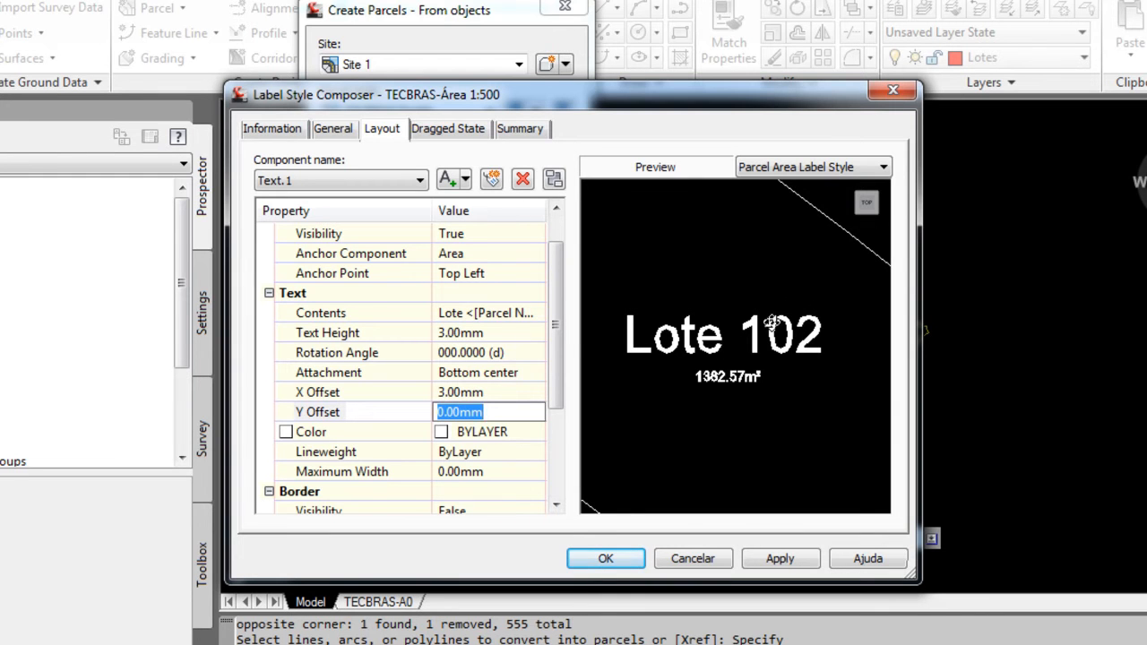
Step: Set the lot number text height to 1 mm and accept the area label style changes
click(492, 332)
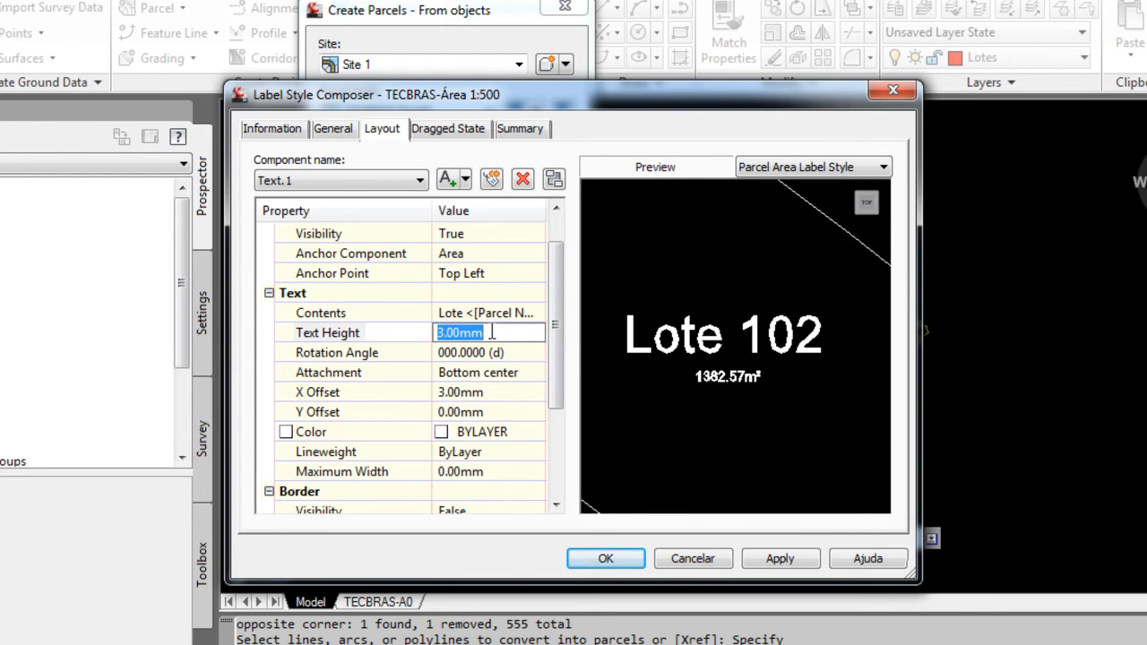
text(1)
click(494, 353)
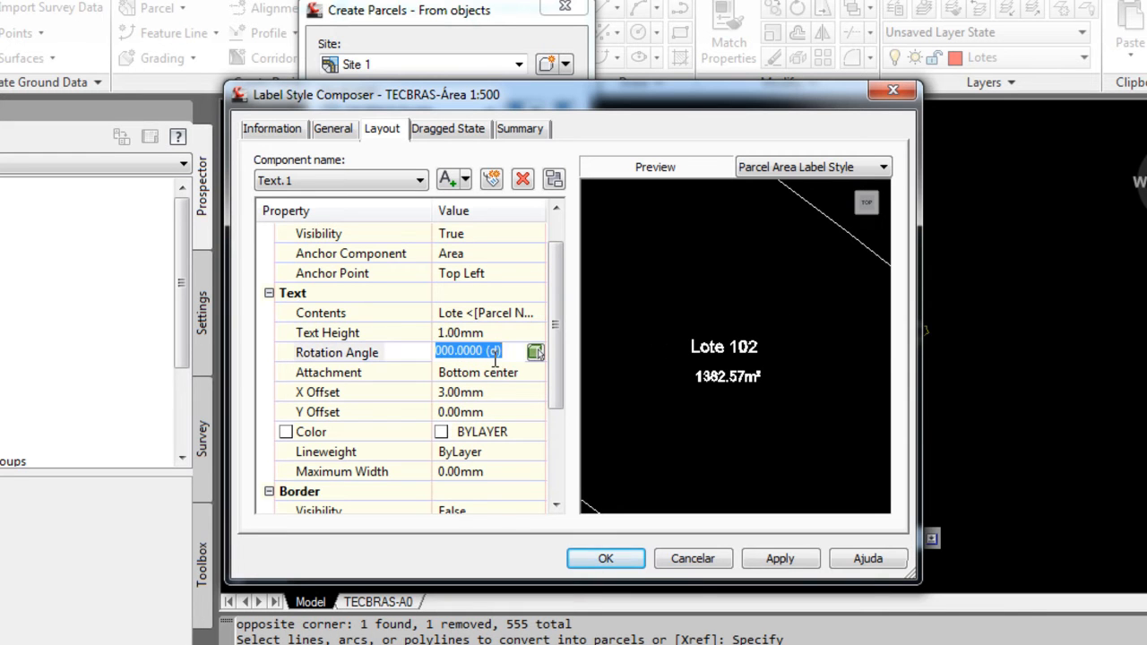
click(610, 558)
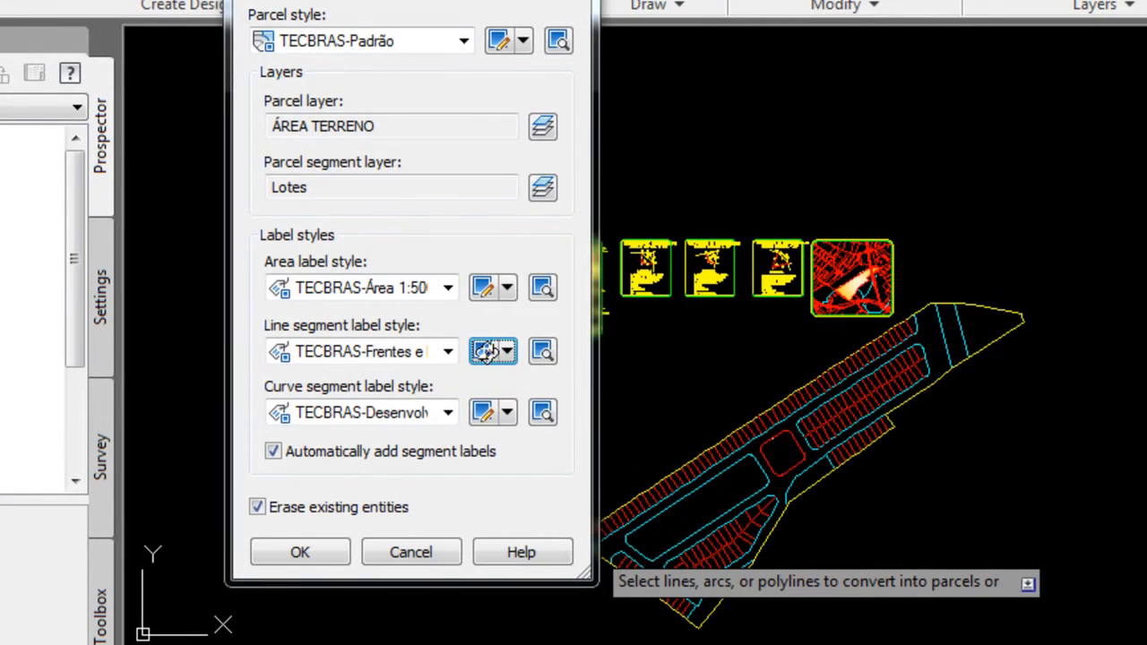
Step: Open the line segment label style TECBRAS-Frentes e laterais 1:100 for editing and switch to its Bearing component
click(488, 352)
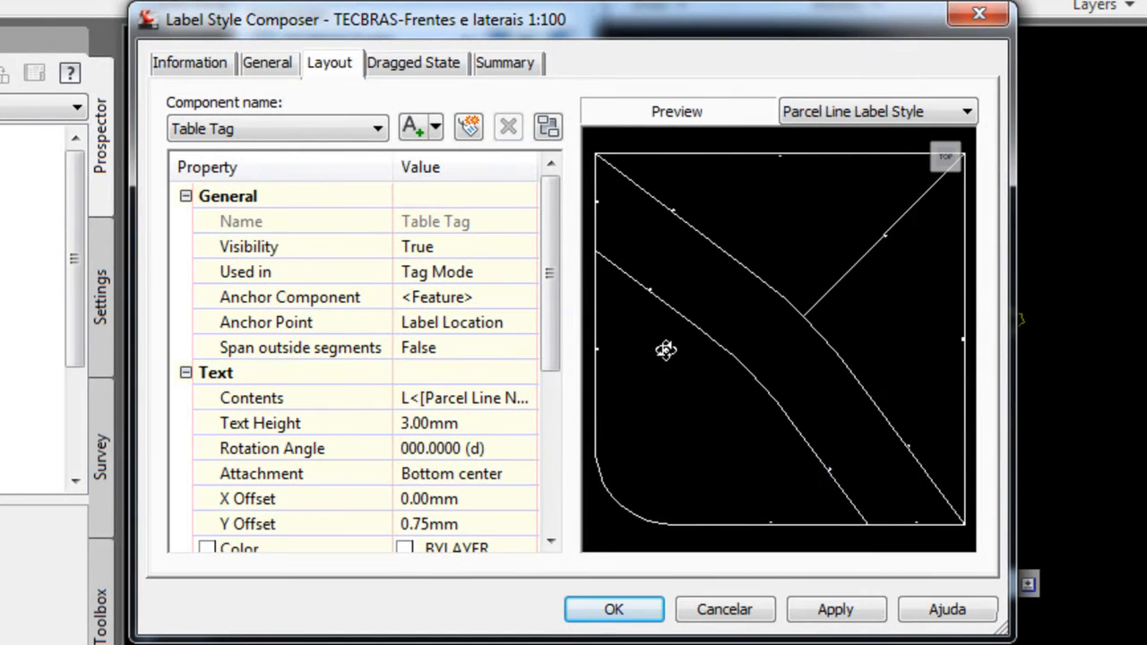
click(376, 128)
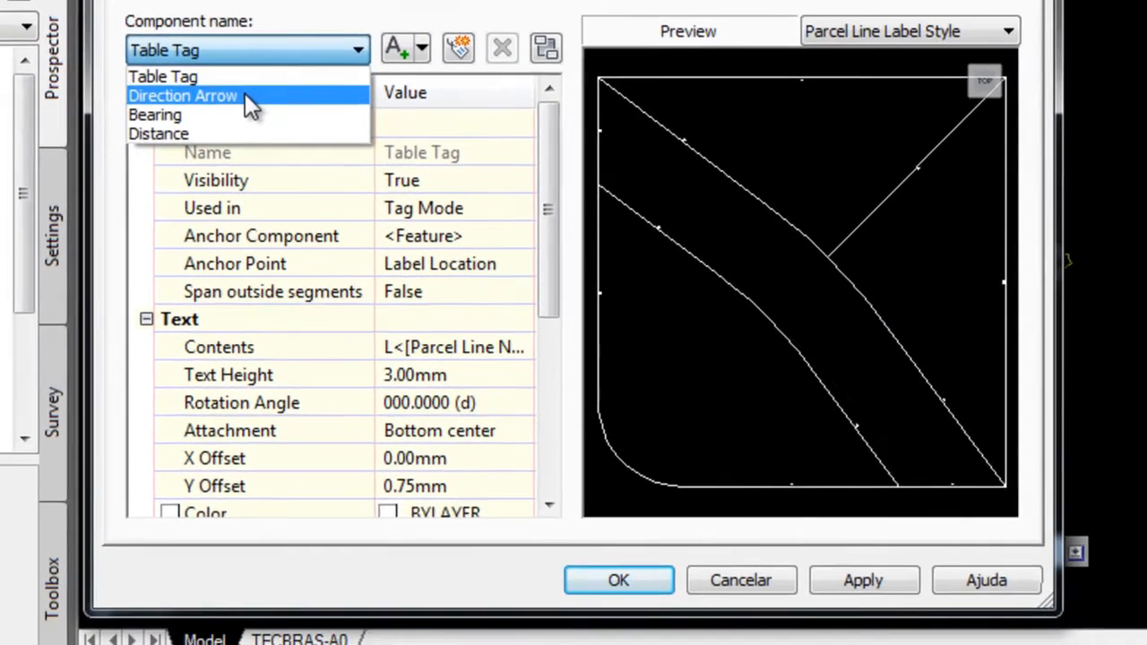
click(215, 170)
click(243, 36)
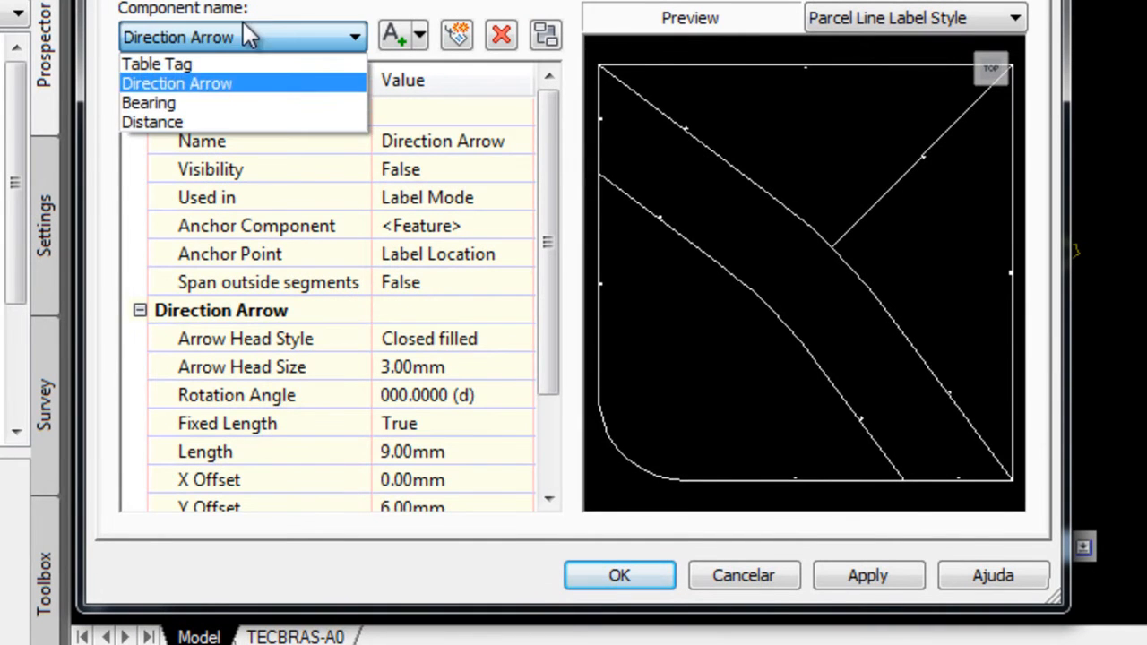
click(206, 103)
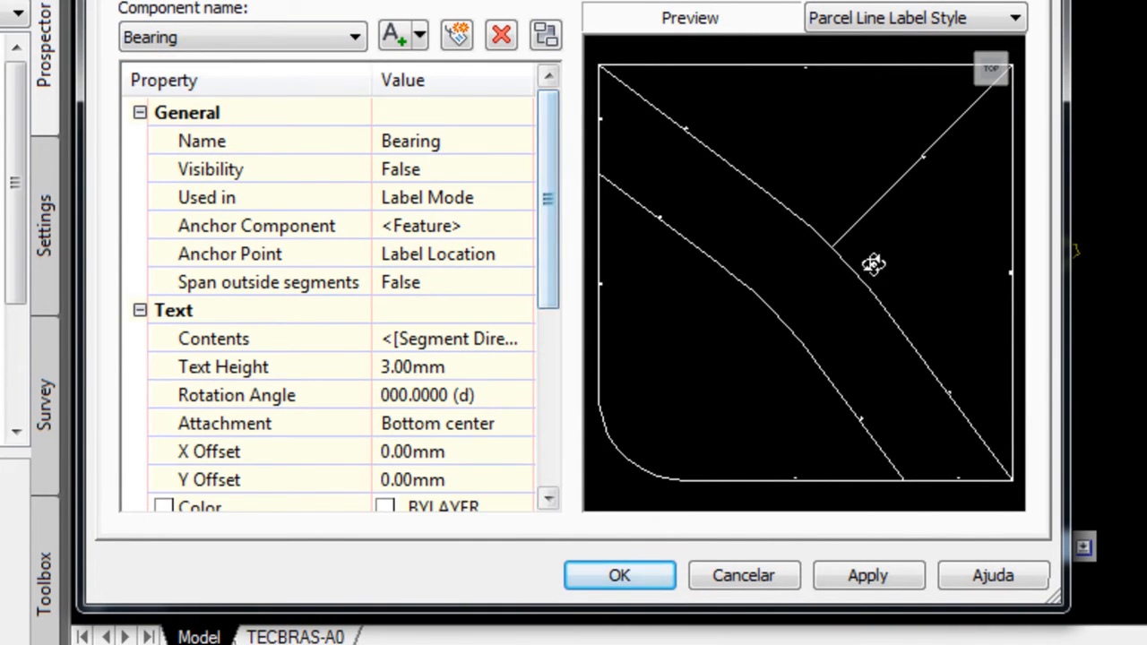
Step: Inspect the Bearing component's text contents and the measurement types available for Segment Direction, then close the text editor
click(502, 335)
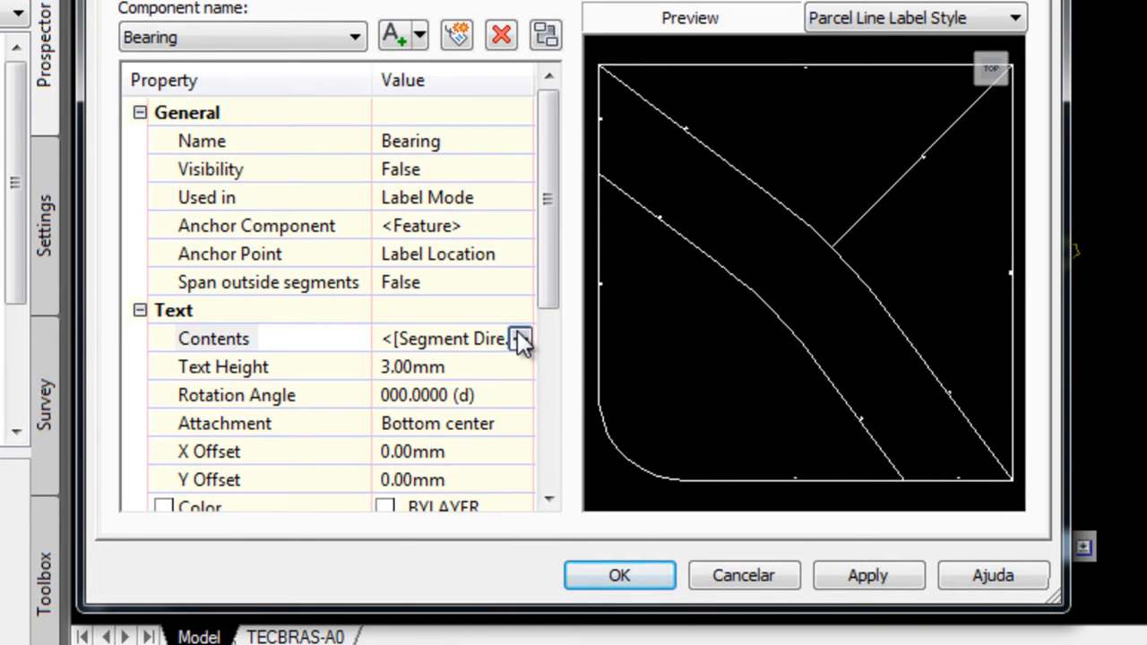
scroll(545, 297, down, 3)
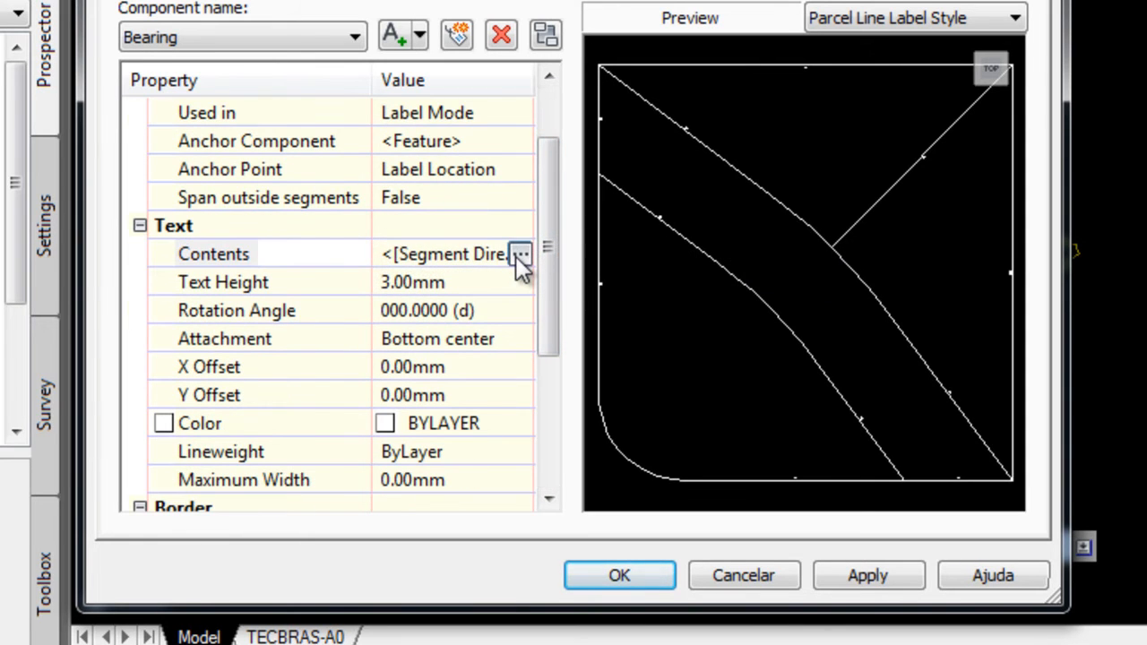
click(519, 255)
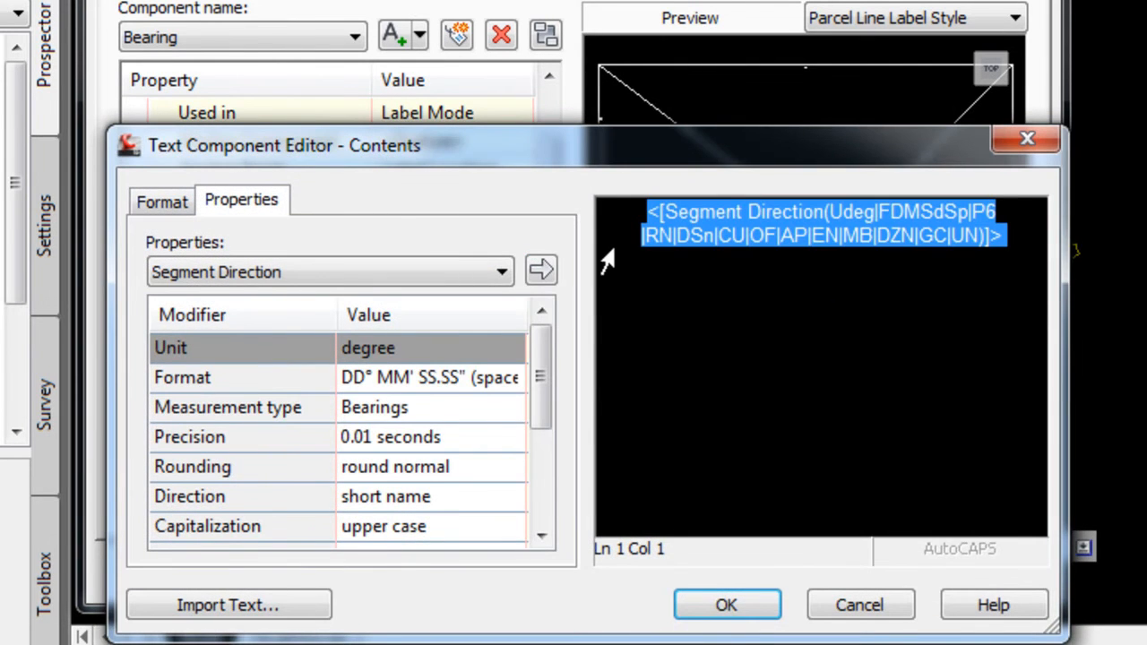
click(481, 409)
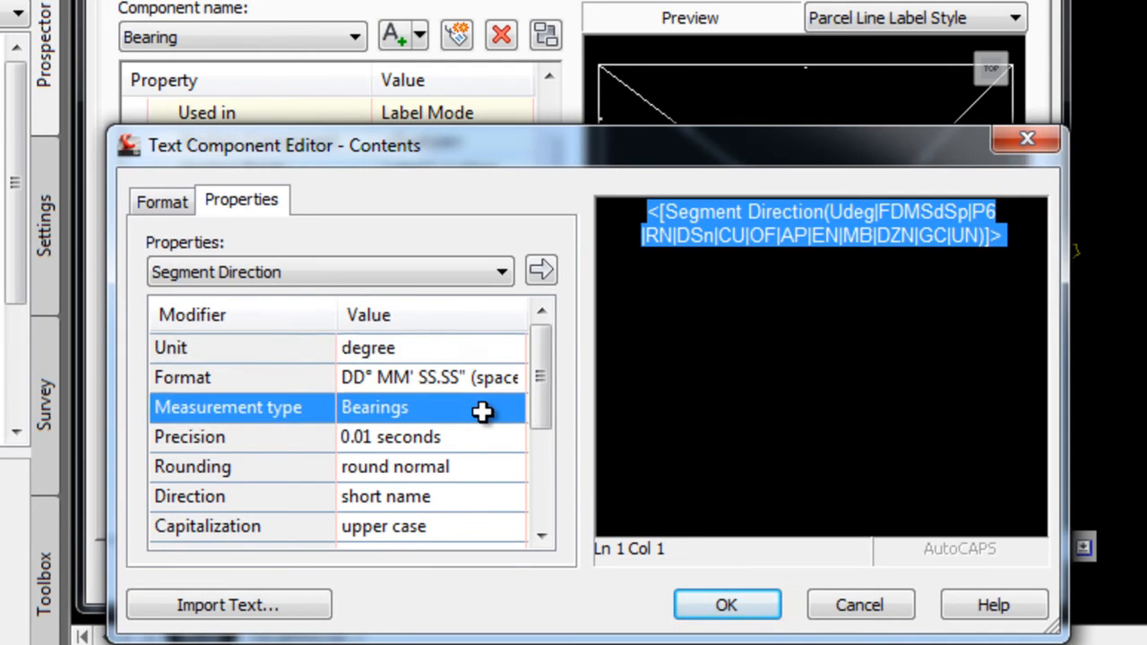
click(509, 408)
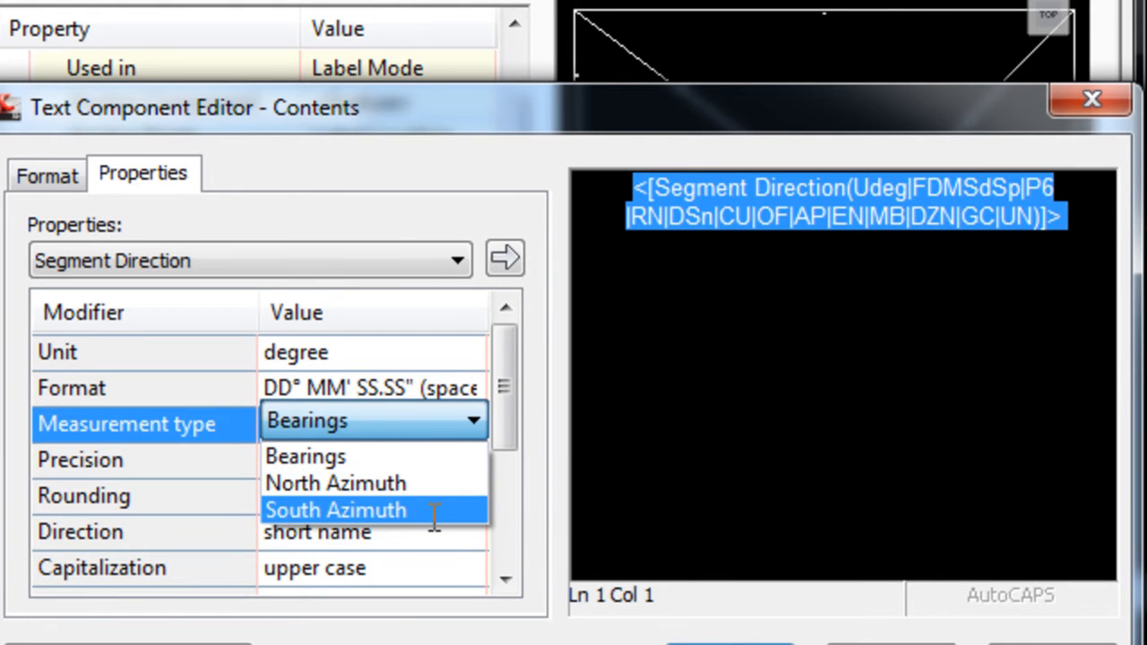
click(819, 330)
click(729, 644)
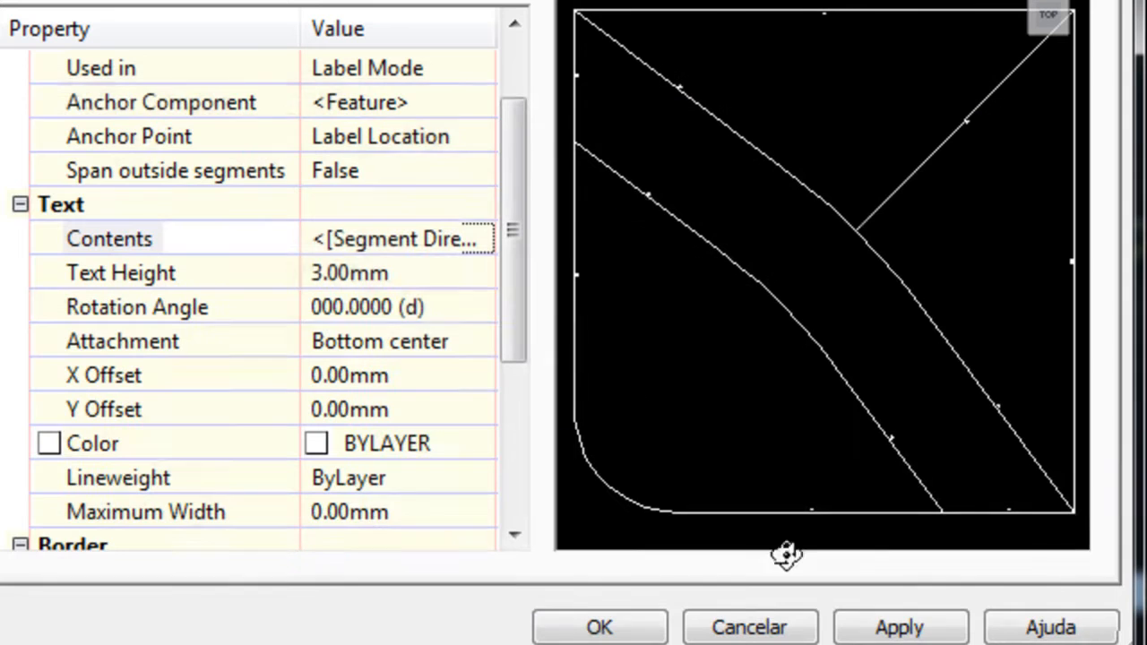
Step: Set the Bearing component's visibility to True and examine a bearing label up close in the preview
drag(519, 206, 512, 141)
click(405, 136)
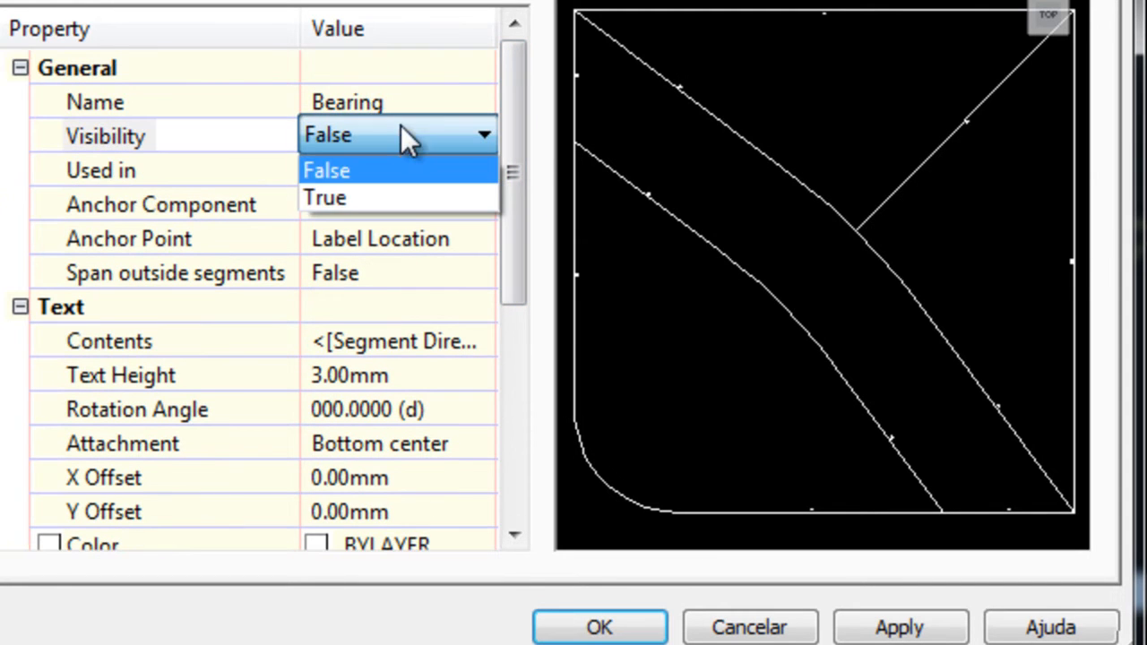
click(391, 200)
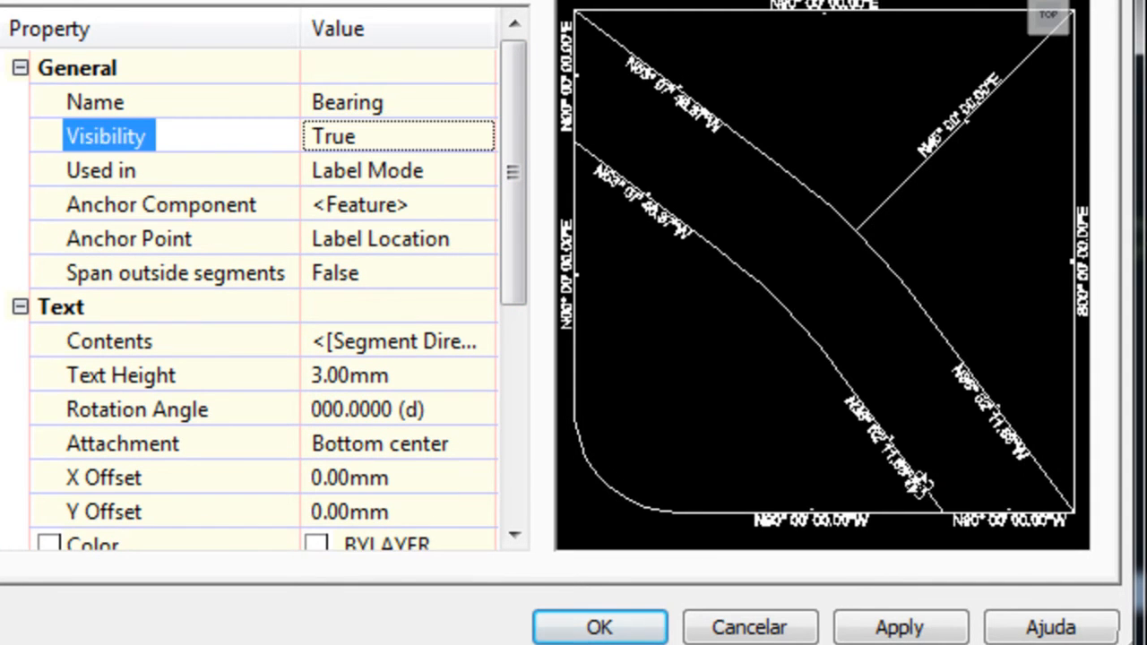
scroll(914, 484, up, 5)
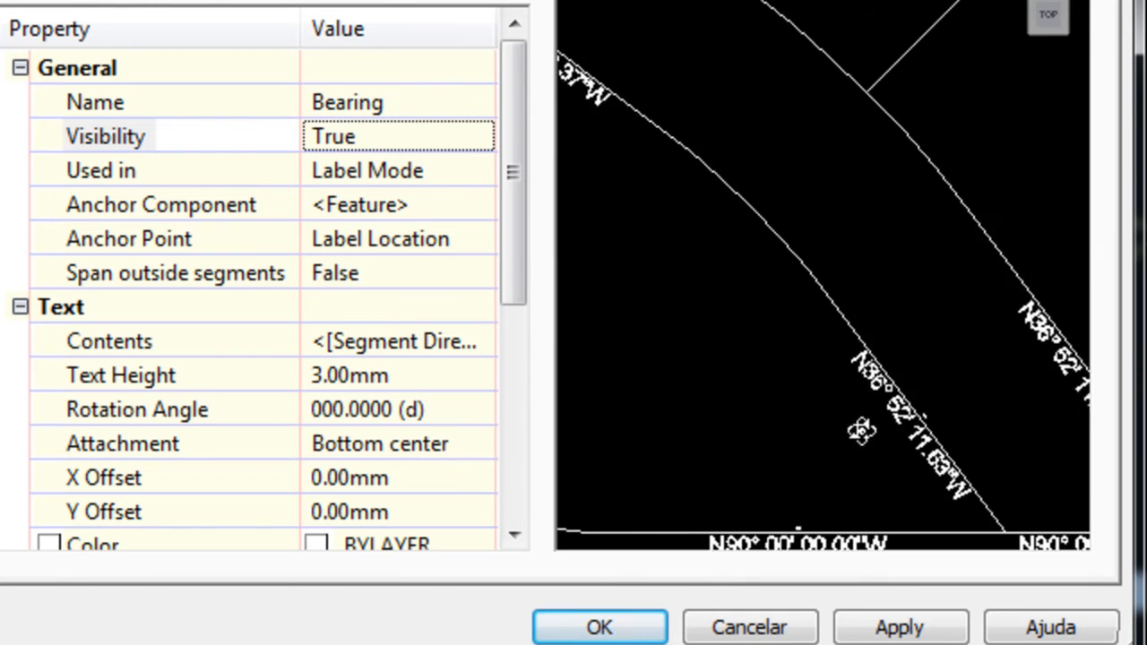
scroll(750, 302, up, 4)
scroll(738, 319, down, 3)
scroll(740, 317, up, 2)
middle_drag(740, 317, 746, 314)
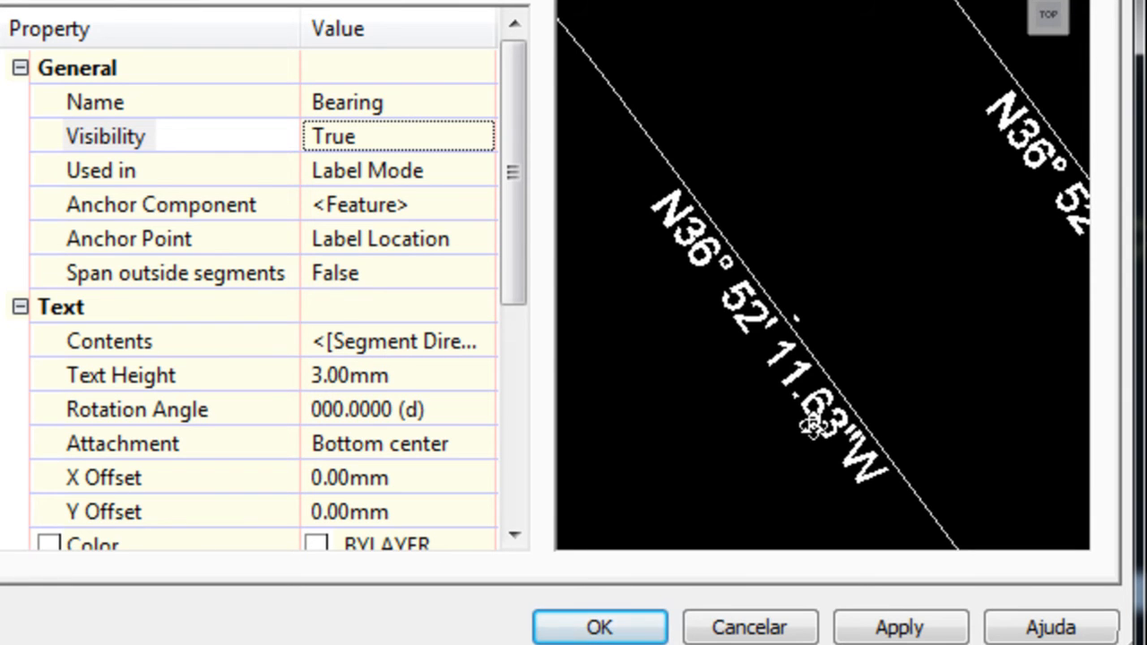
Step: Set the Bearing component's text height to 1 mm and check its size in the preview
click(454, 371)
text(1)
click(437, 406)
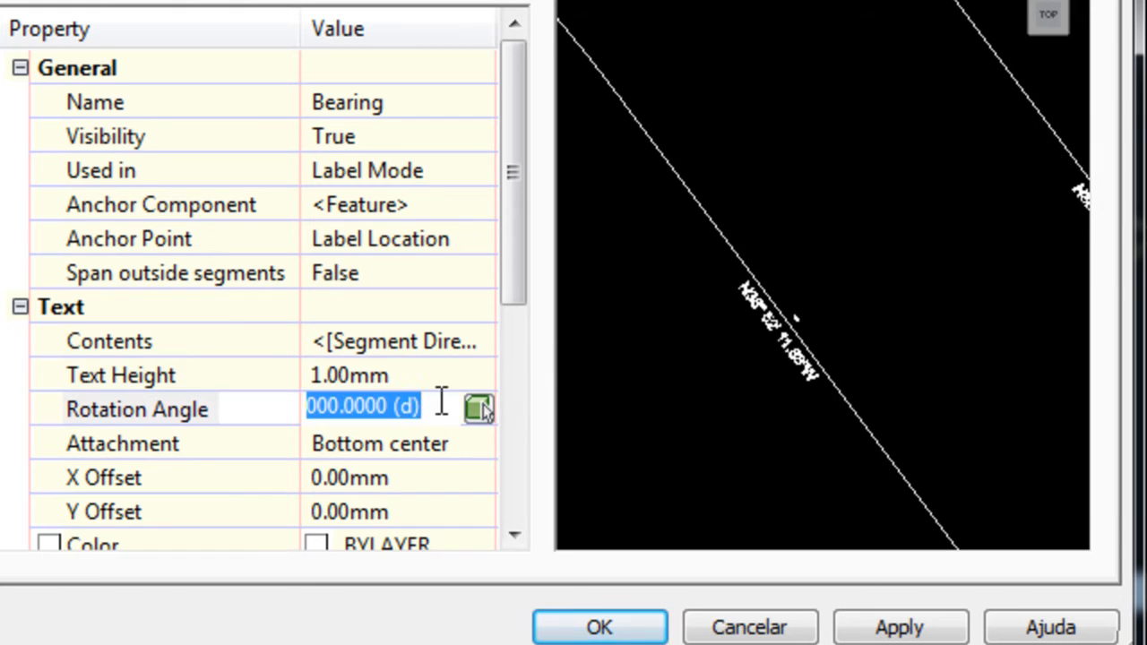
scroll(789, 336, up, 3)
middle_drag(809, 361, 820, 251)
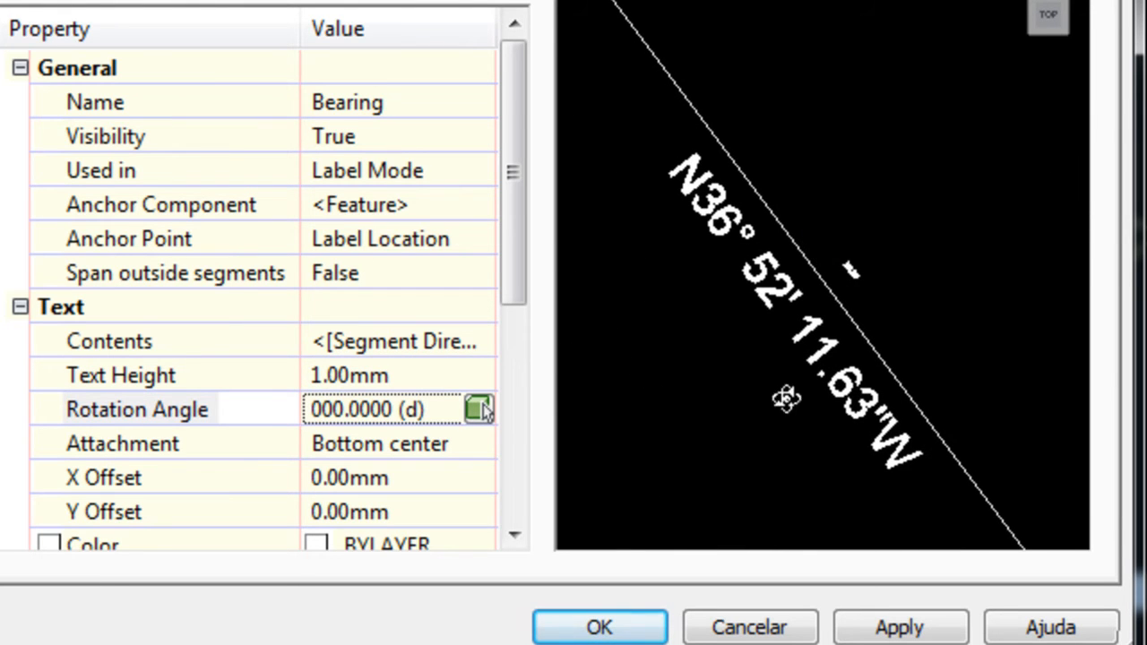
Step: Set the Bearing component's visibility back to False
click(395, 102)
click(397, 136)
click(397, 137)
click(383, 170)
Step: Review the Distance component of the line label in the preview and accept the line label style changes
click(153, 3)
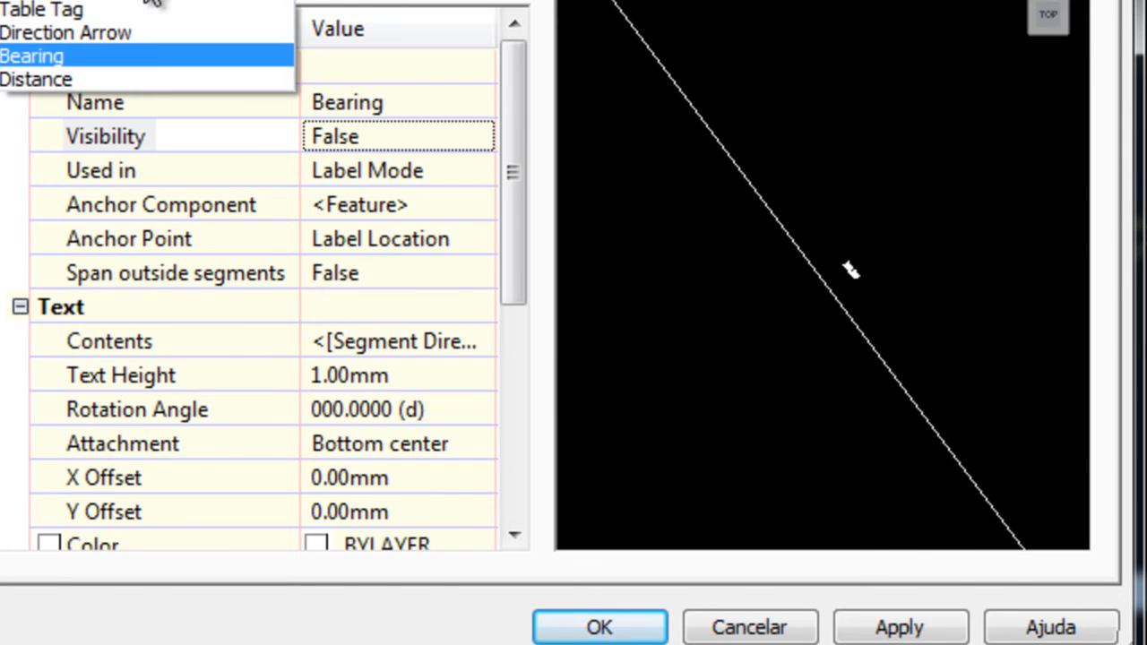
click(148, 73)
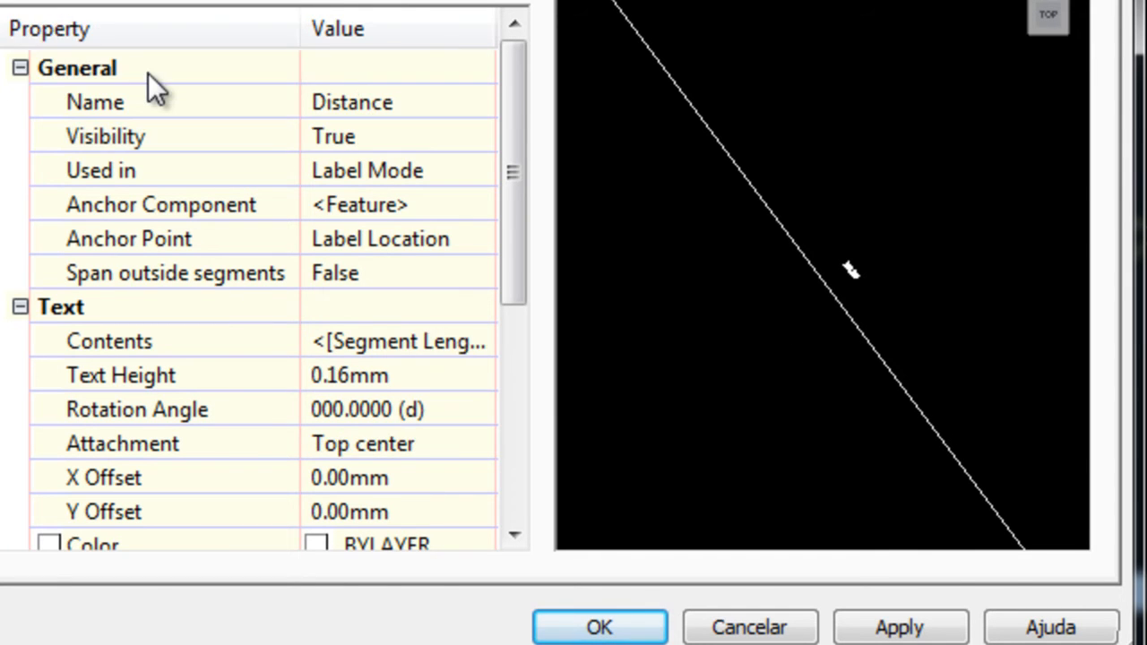
scroll(764, 190, down, 3)
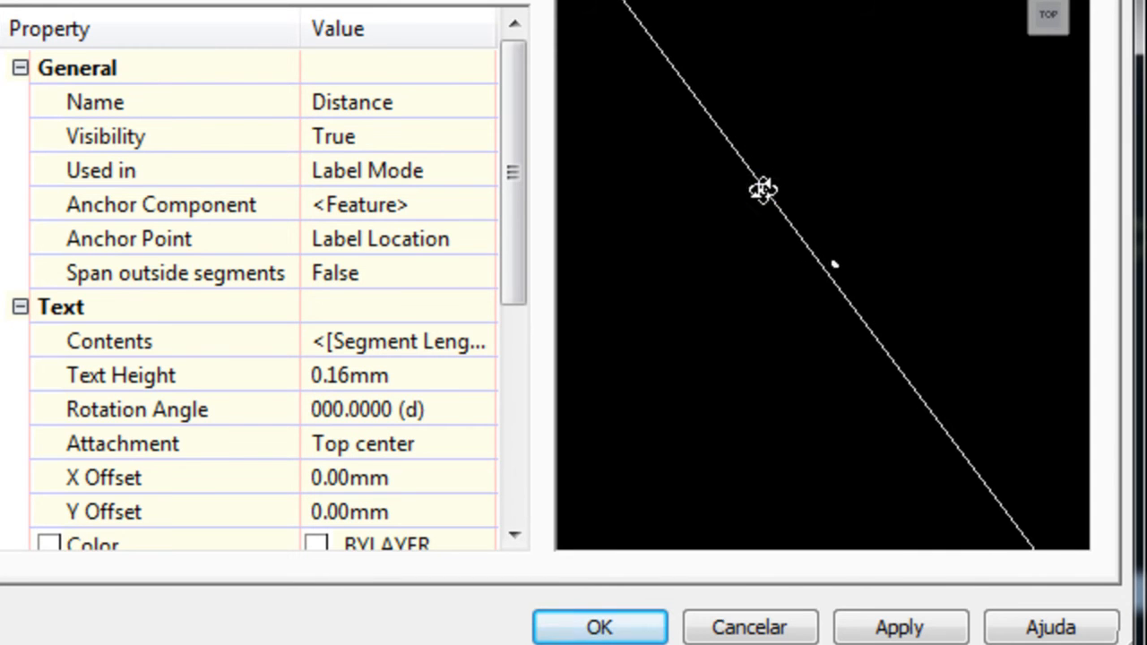
scroll(835, 291, up, 8)
scroll(887, 490, down, 5)
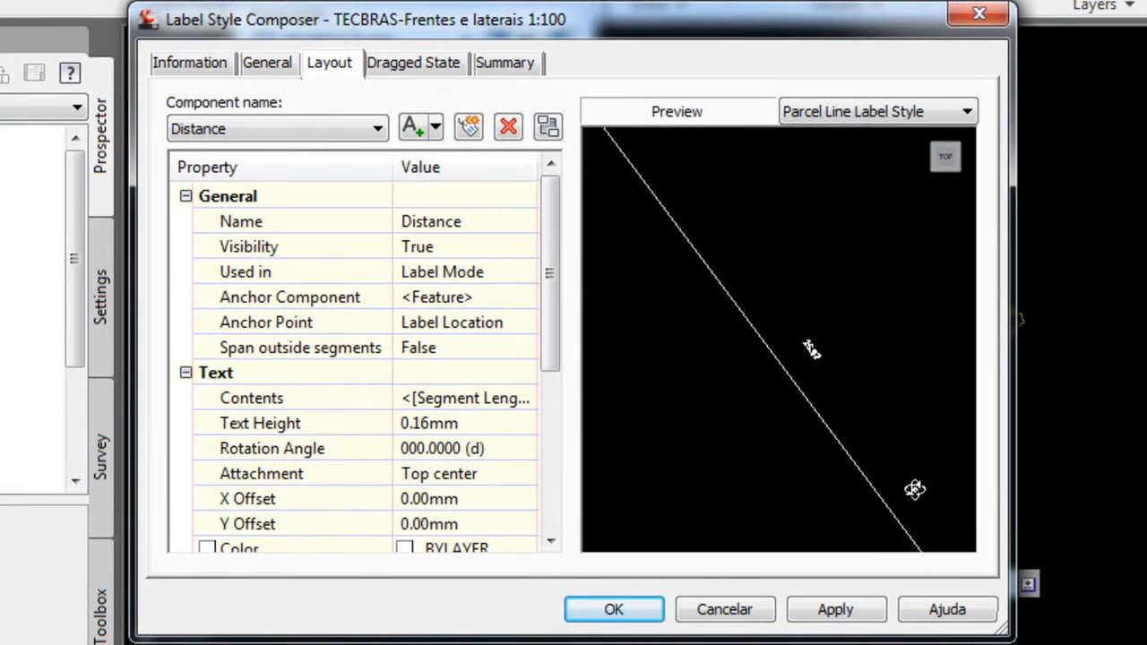
click(652, 613)
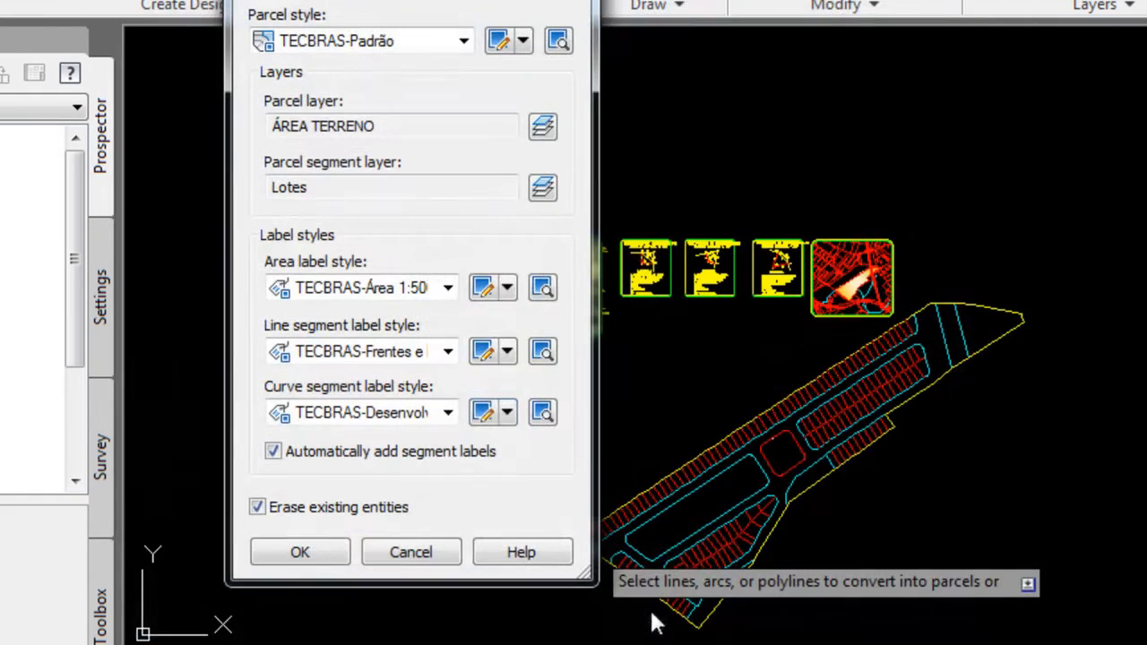
Step: Open the curve segment label style TECBRAS-Desenvolvimento e raio 1:500 and examine its previewed label and general settings
click(484, 411)
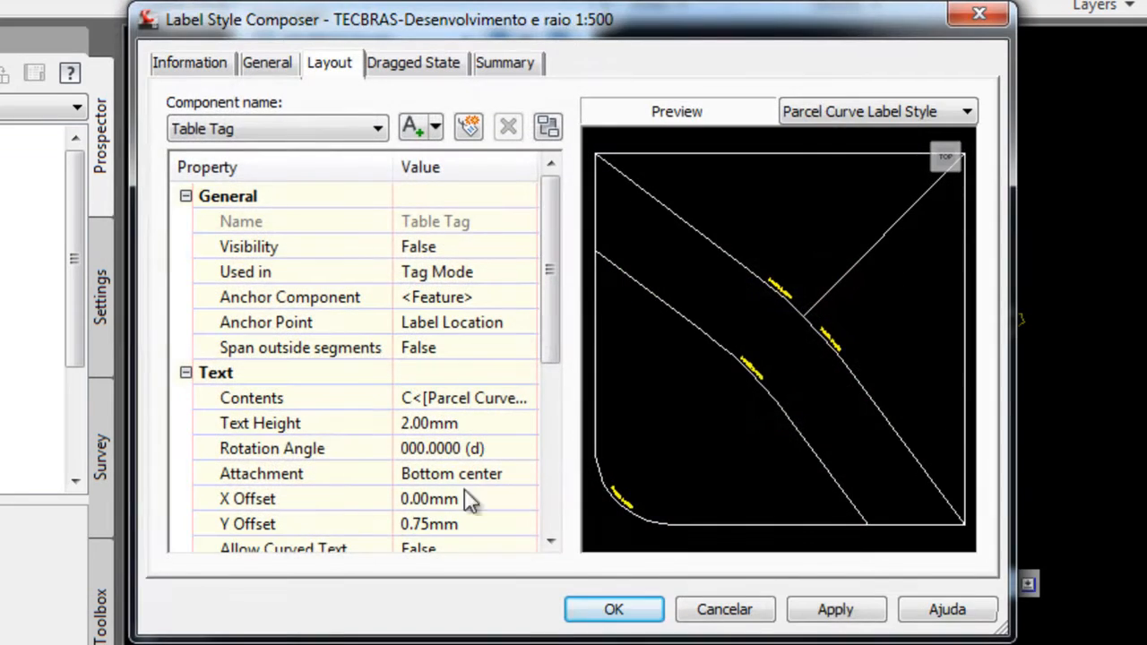
scroll(739, 372, up, 3)
scroll(739, 363, up, 4)
middle_drag(725, 410, 831, 227)
middle_drag(681, 260, 749, 266)
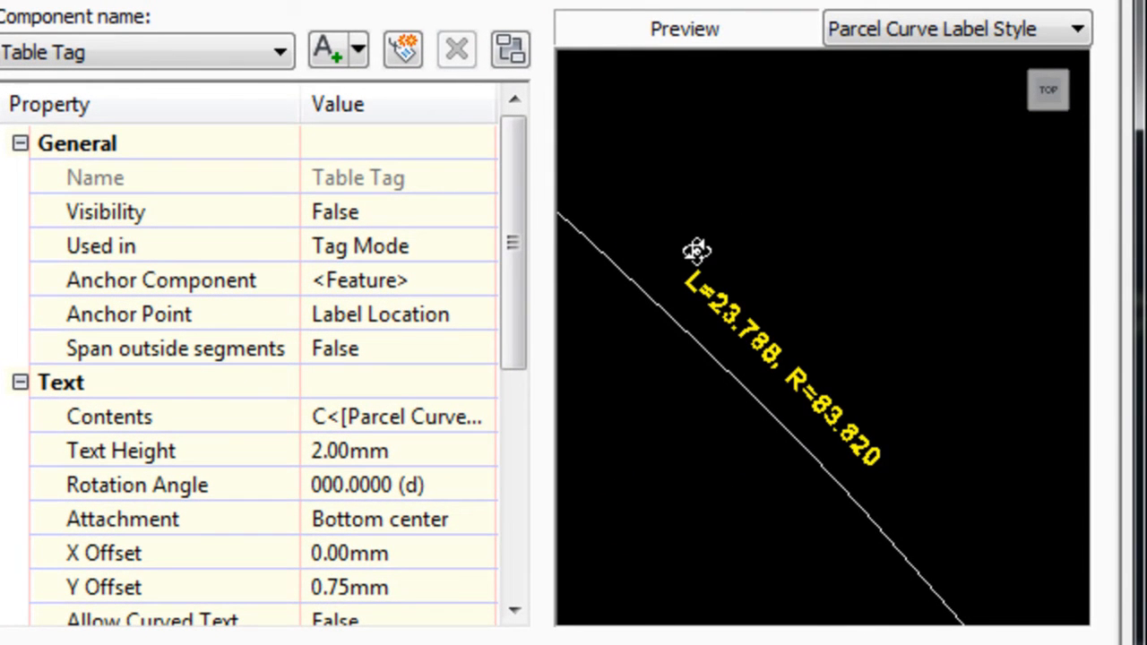
click(135, 2)
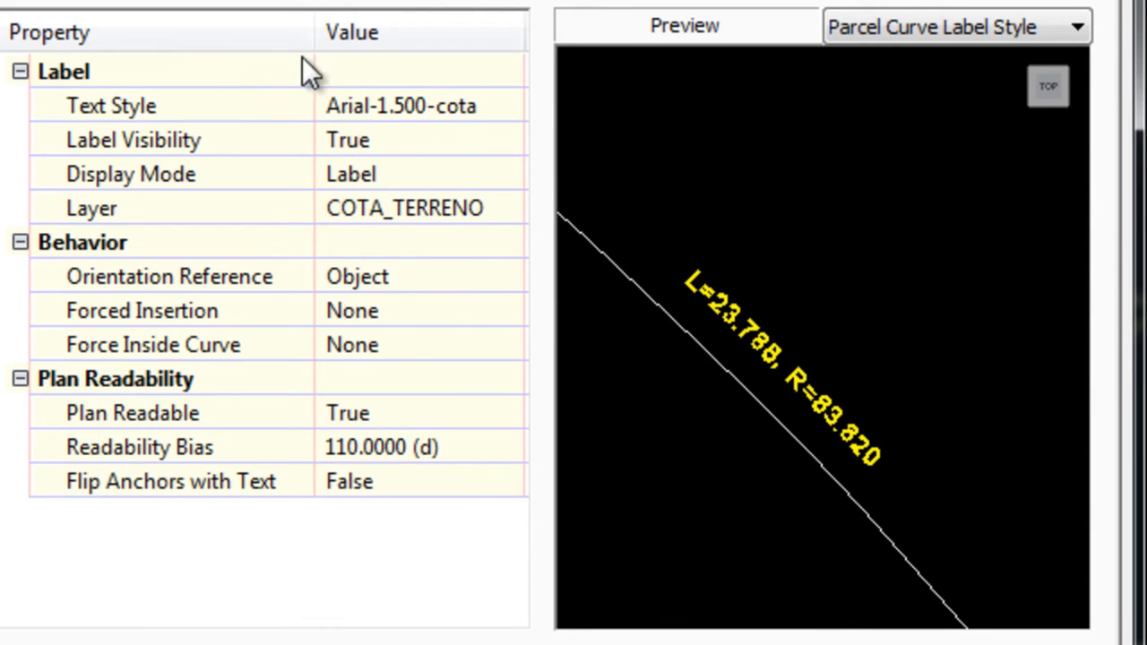
click(240, 2)
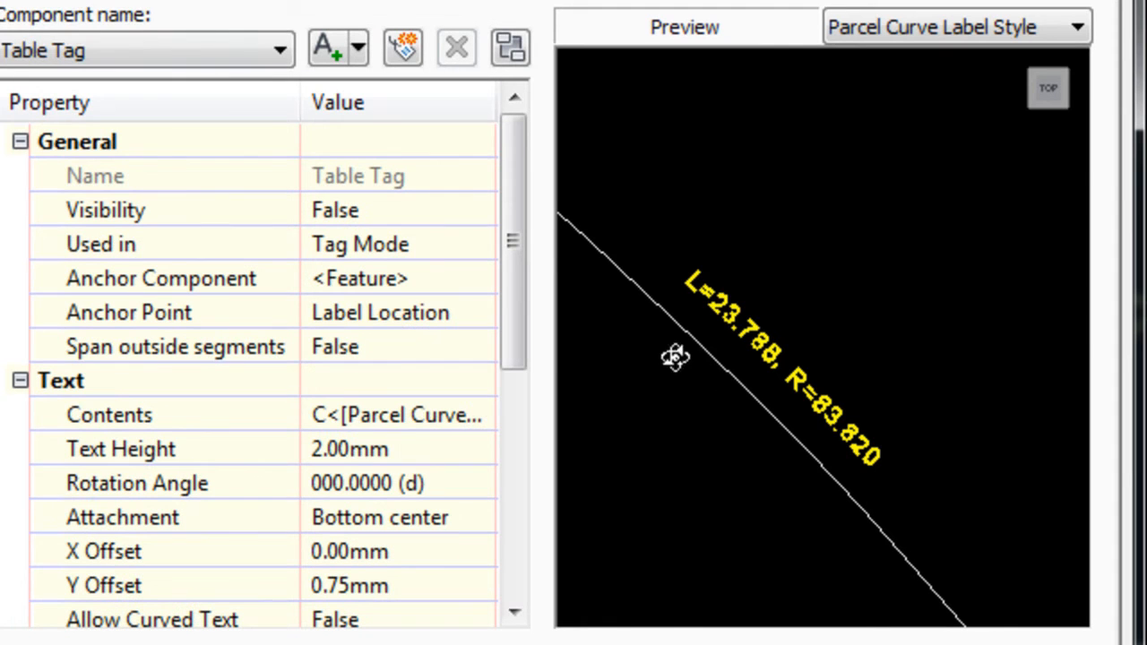
Step: Inspect the curve label's Table Tag text contents and close the text editor without changes
click(472, 414)
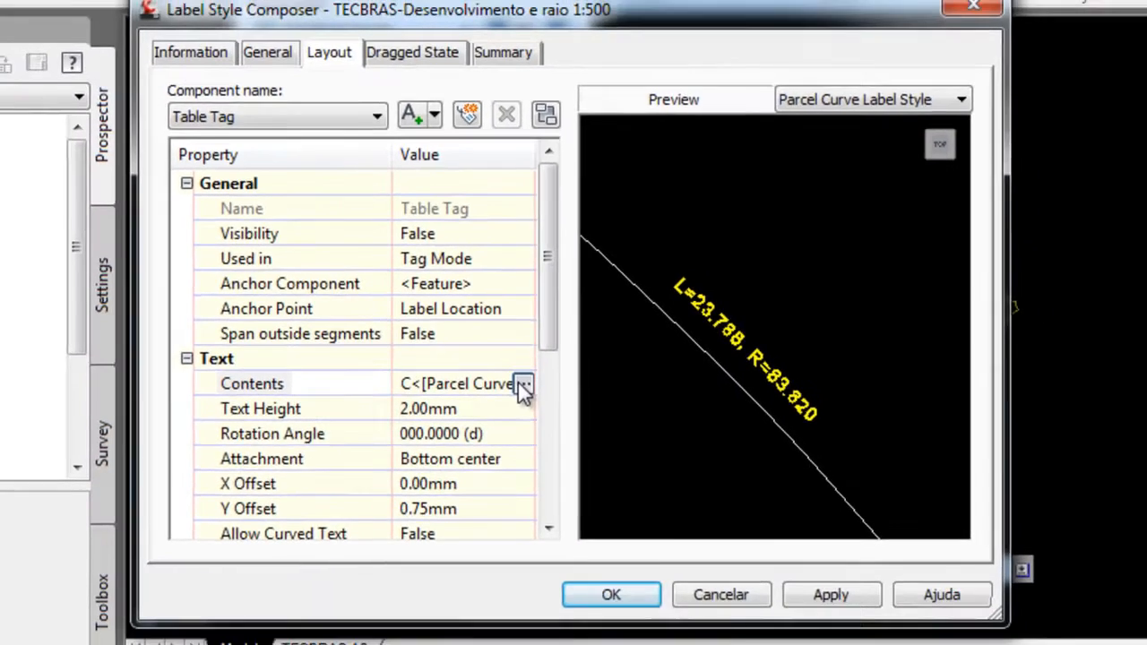
click(481, 414)
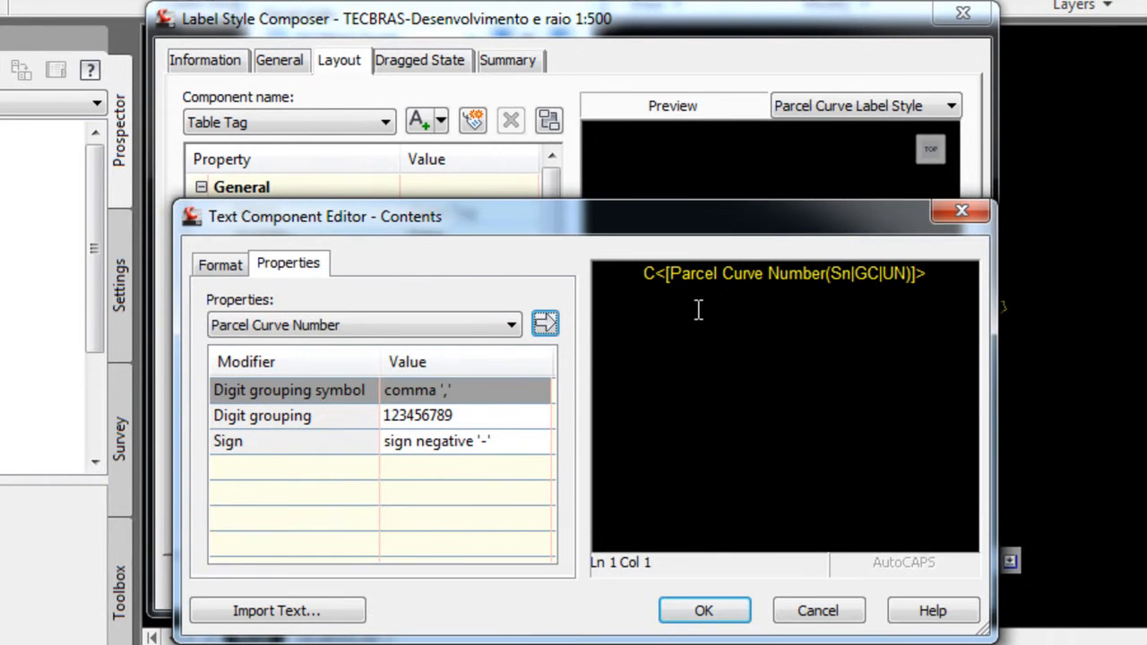
click(697, 300)
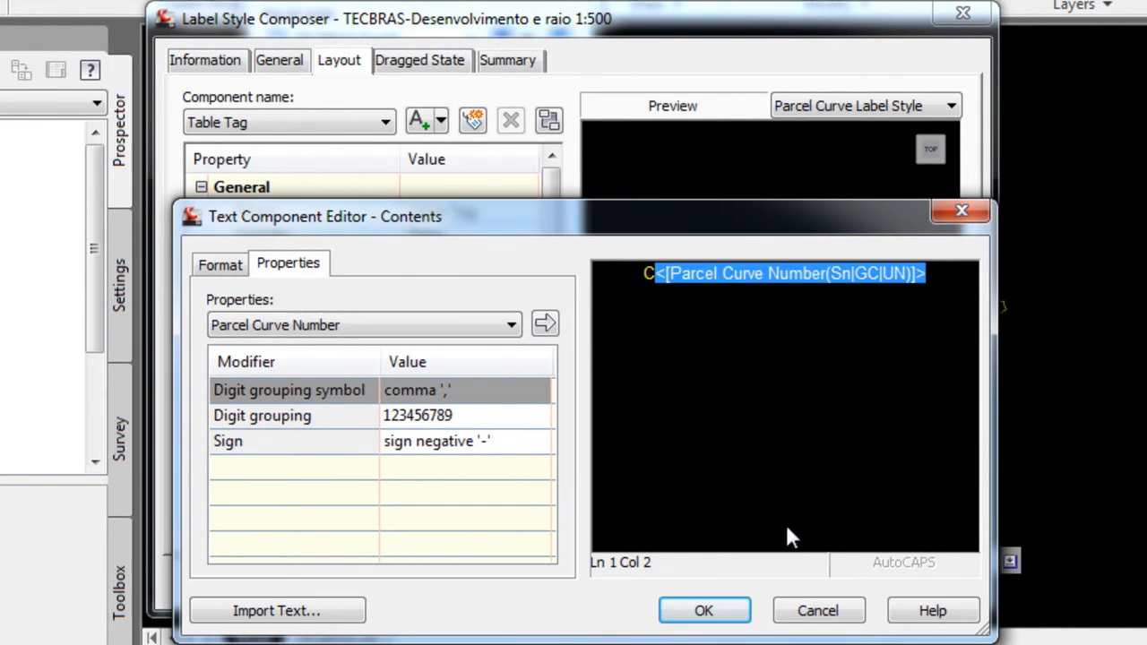
click(815, 612)
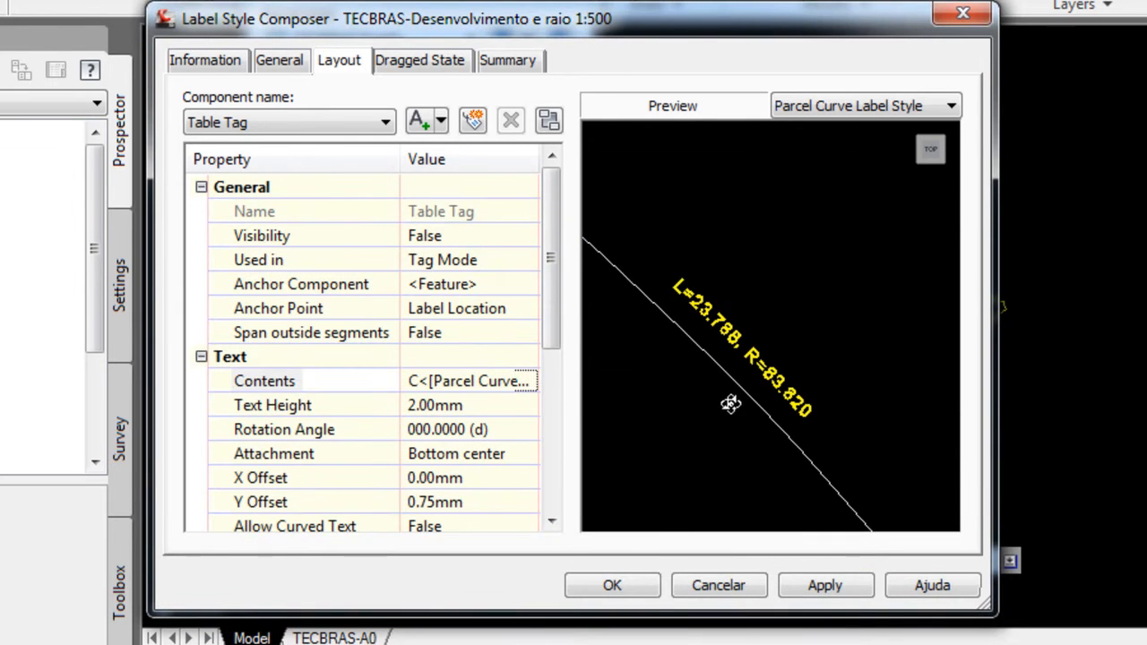
Step: Open the text contents of the curve label's Distance and Radius component and examine the properties available for its Segment Length field
click(338, 120)
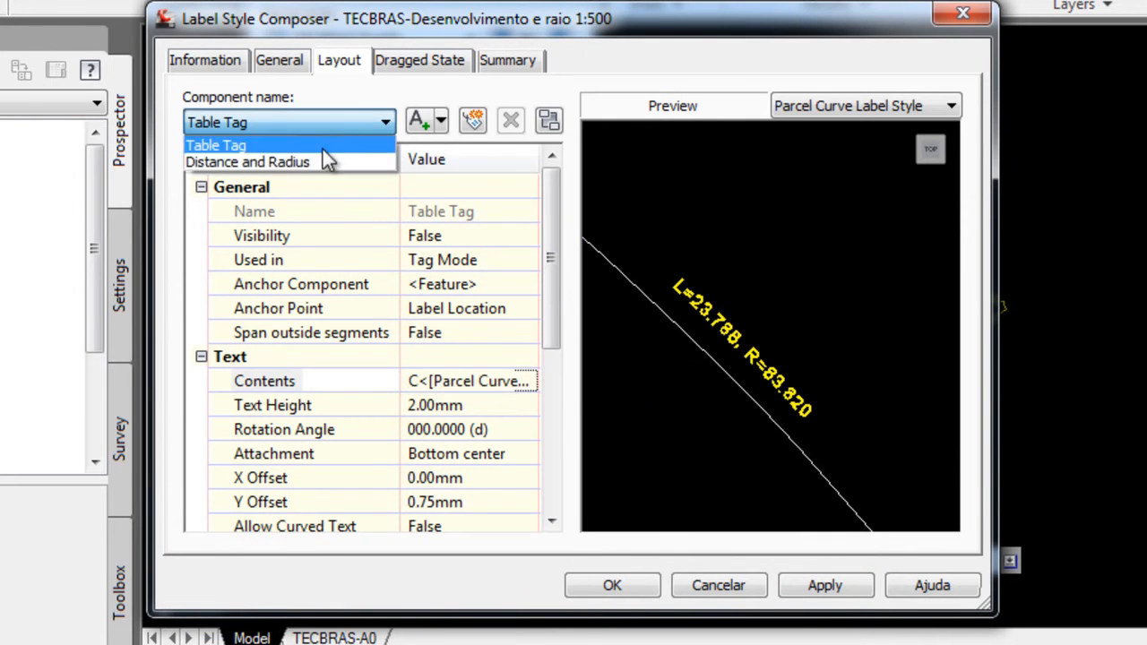
click(326, 164)
click(520, 382)
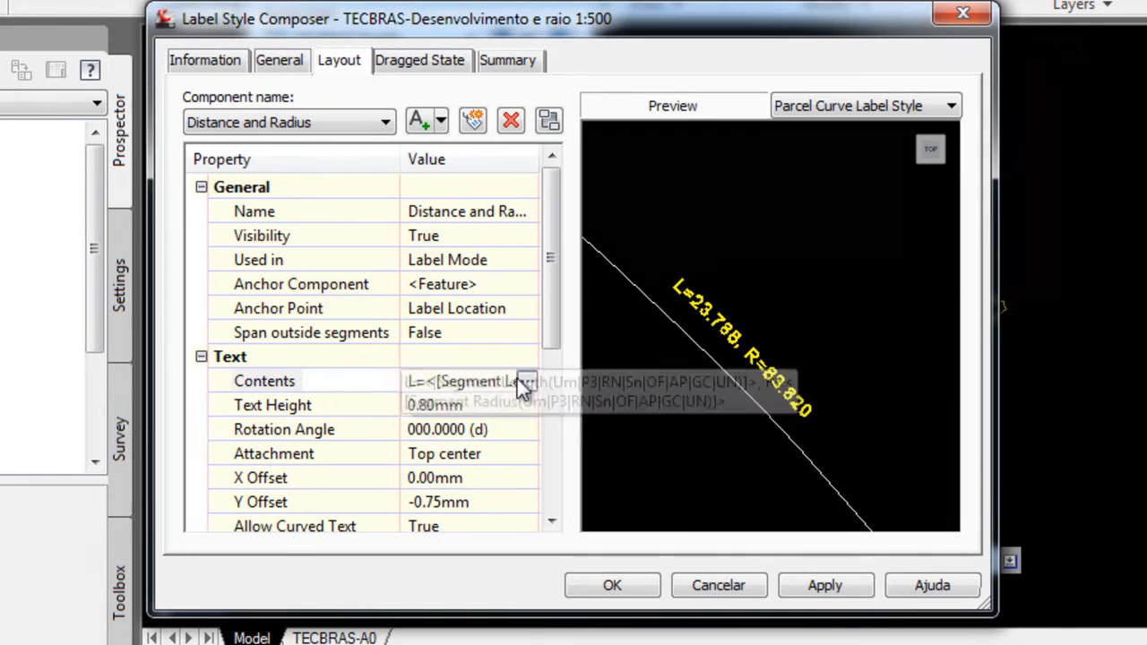
click(530, 381)
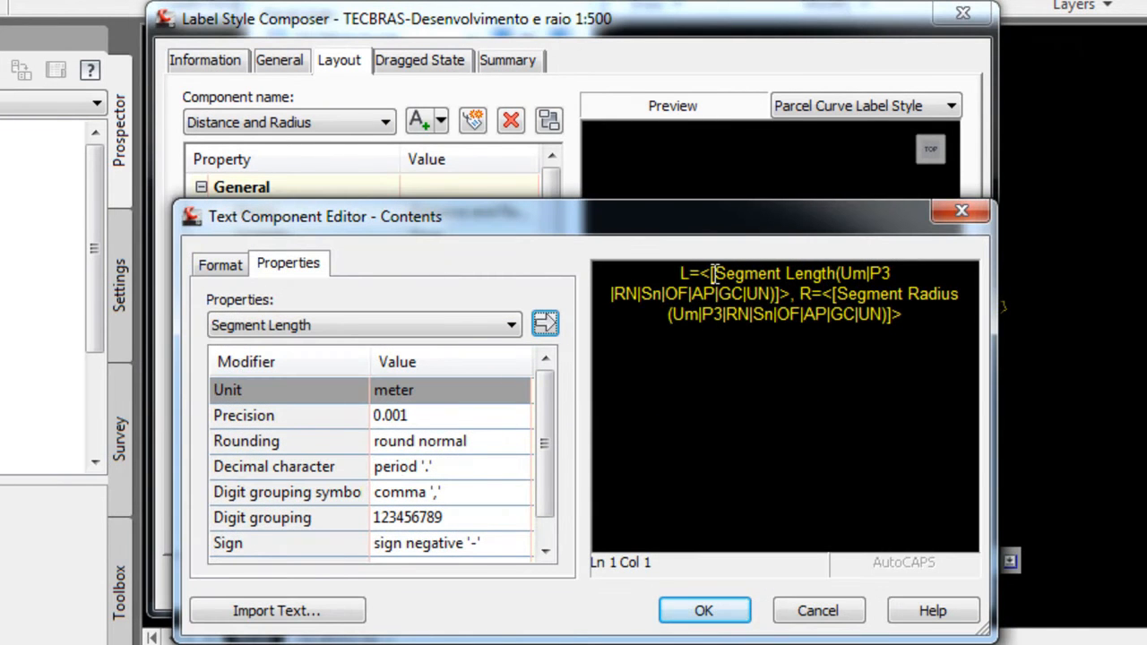
double_click(713, 273)
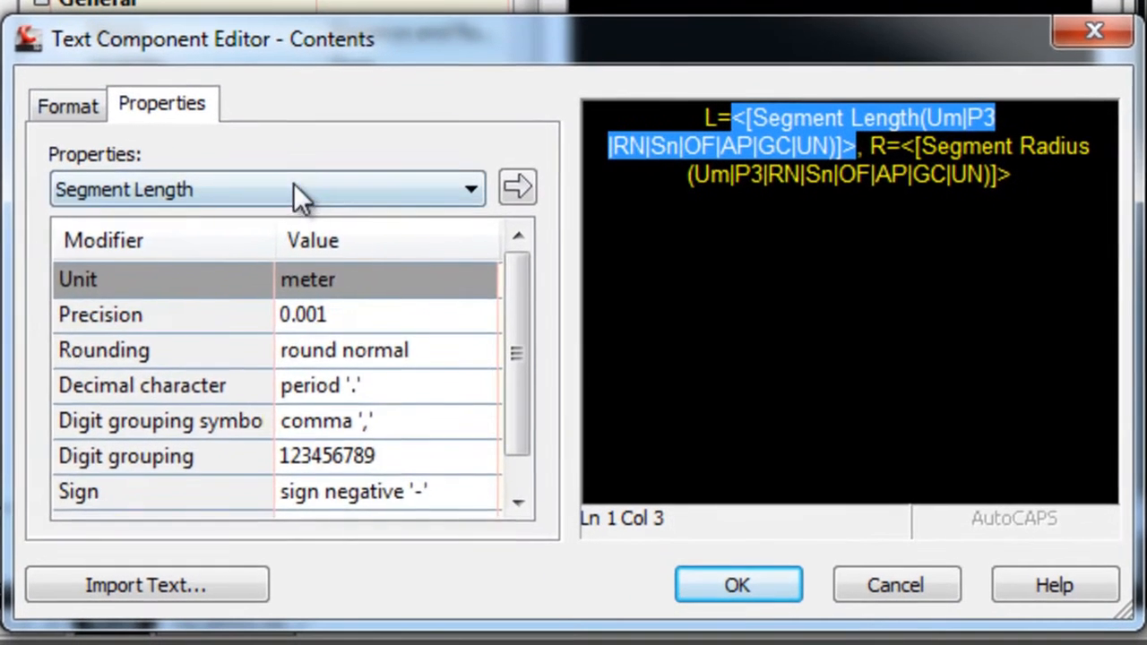
click(374, 321)
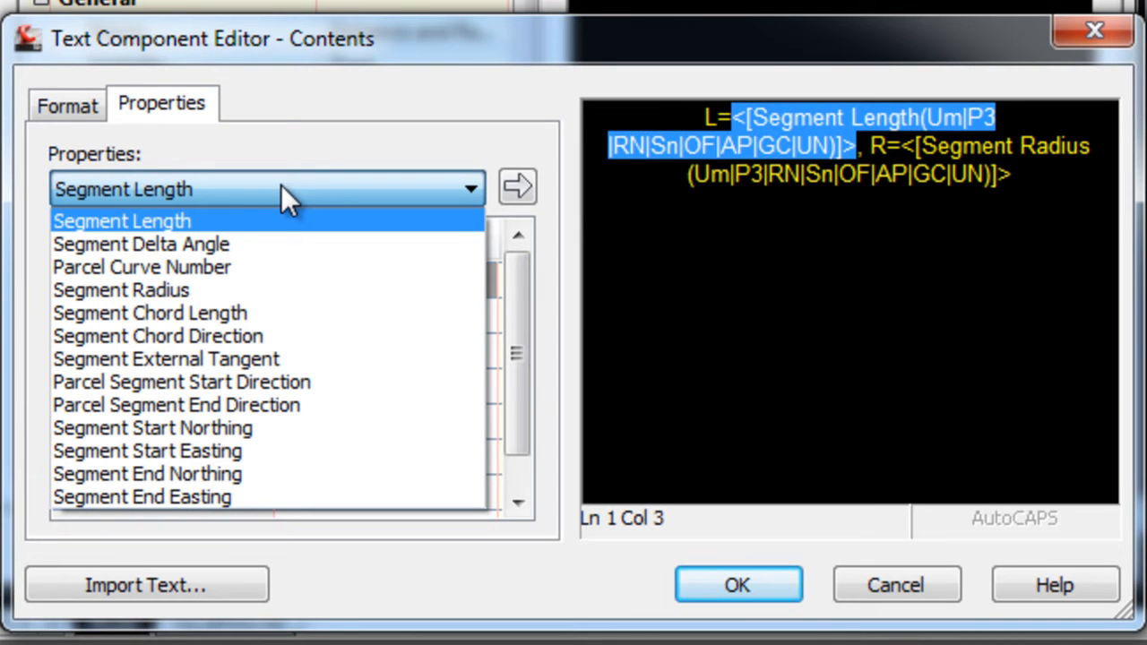
click(619, 197)
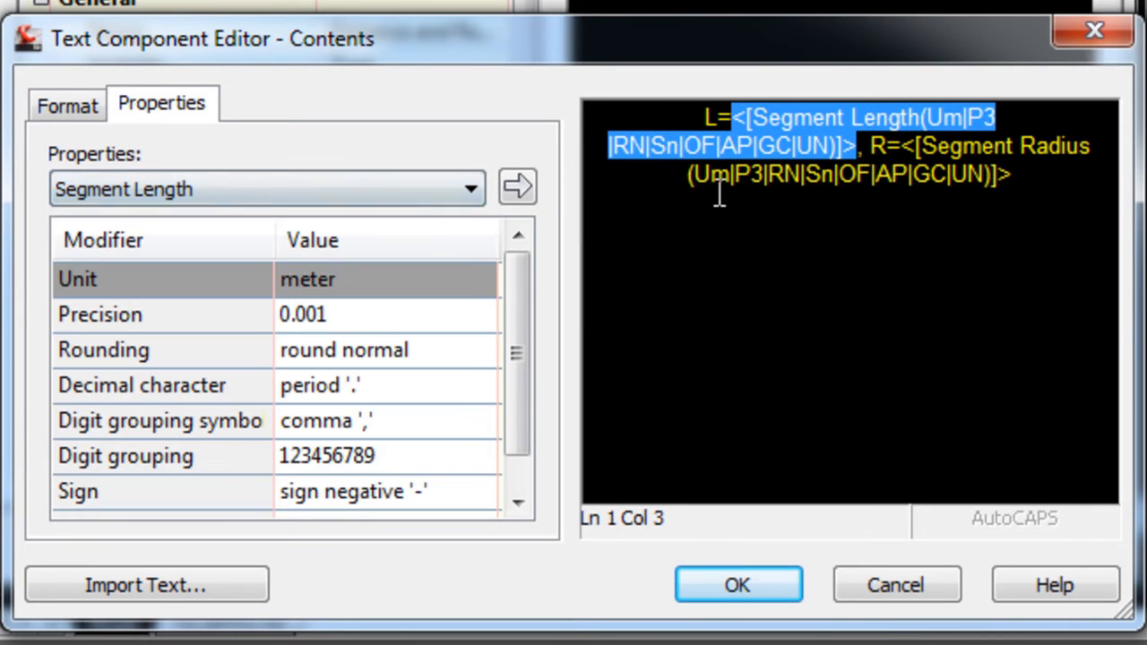
Step: Examine the Segment Radius field in the curve label's Distance and Radius text and close the text editor without changes
click(655, 139)
click(918, 151)
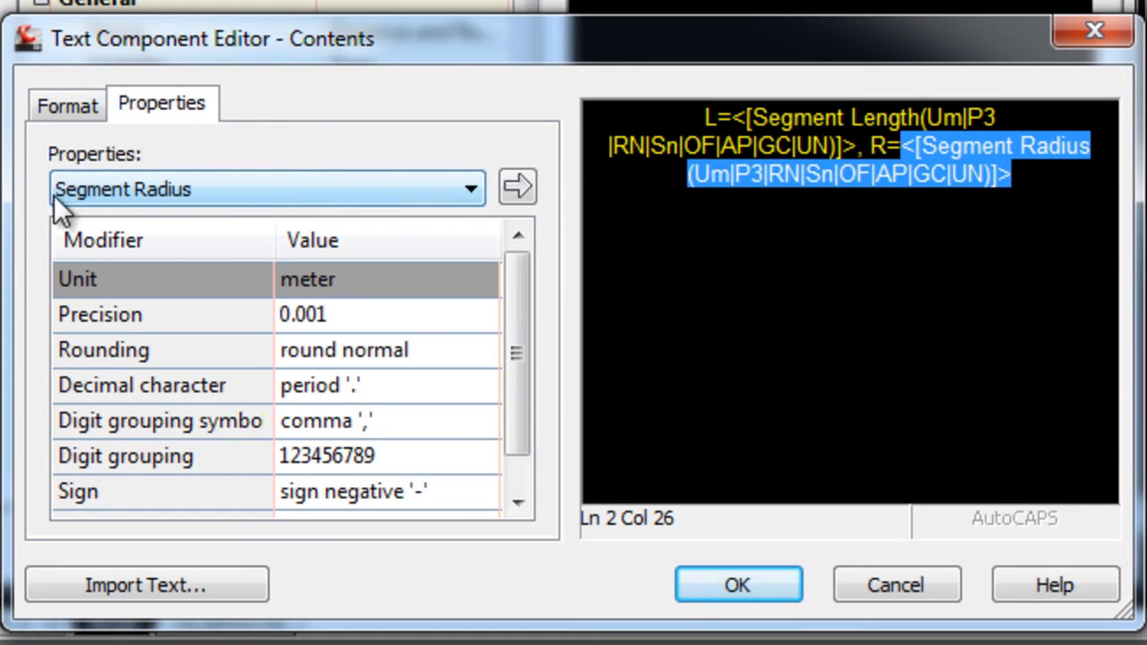
click(902, 588)
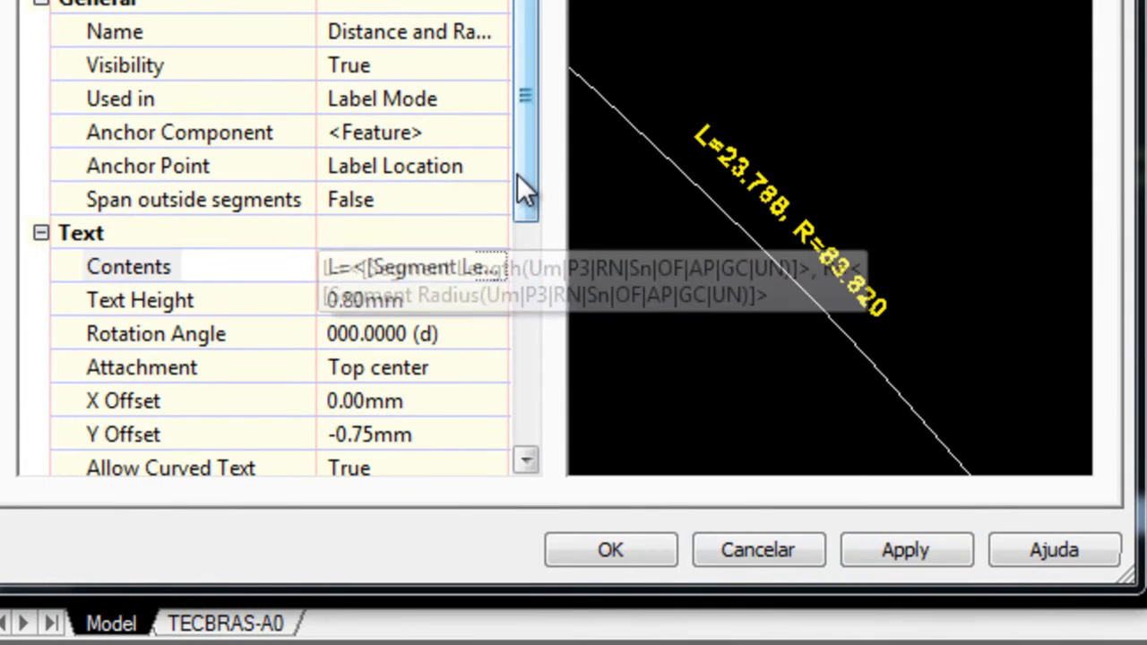
Step: Reopen the Distance and Radius text contents, review the parcel curve properties available for insertion, and leave without changes
scroll(525, 192, down, 3)
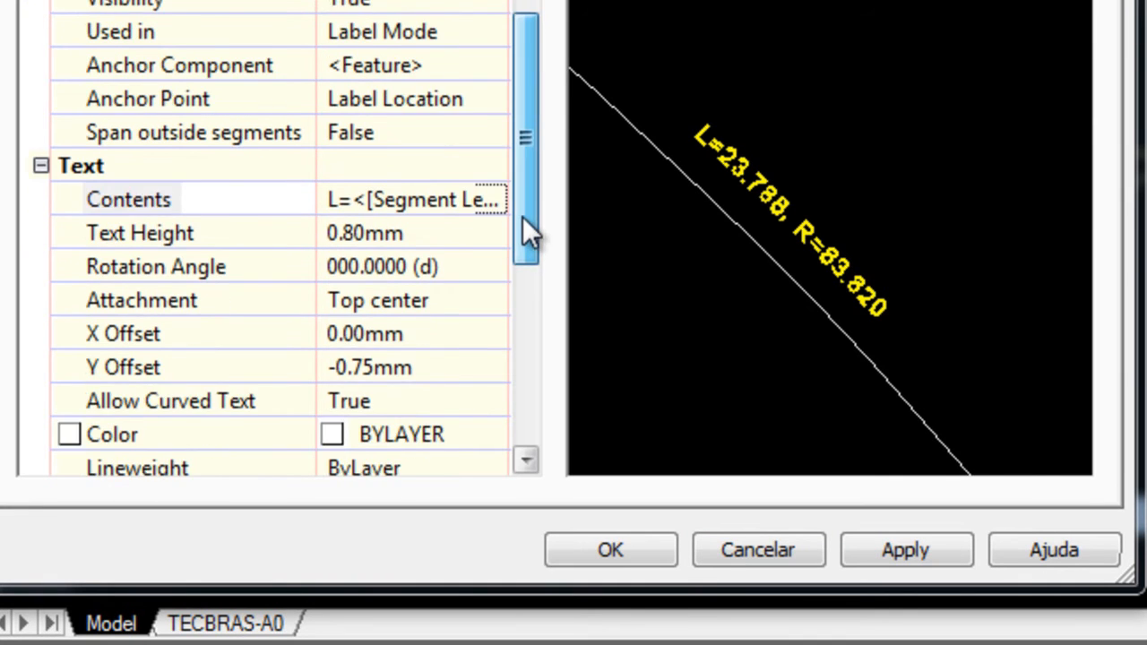
click(492, 143)
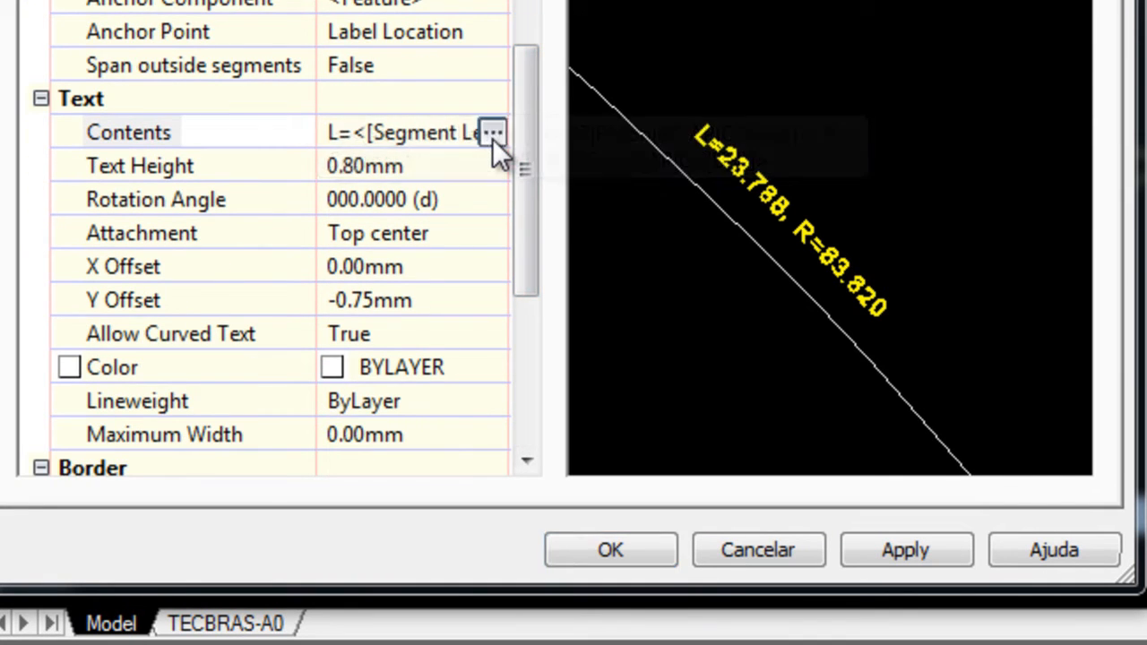
click(494, 132)
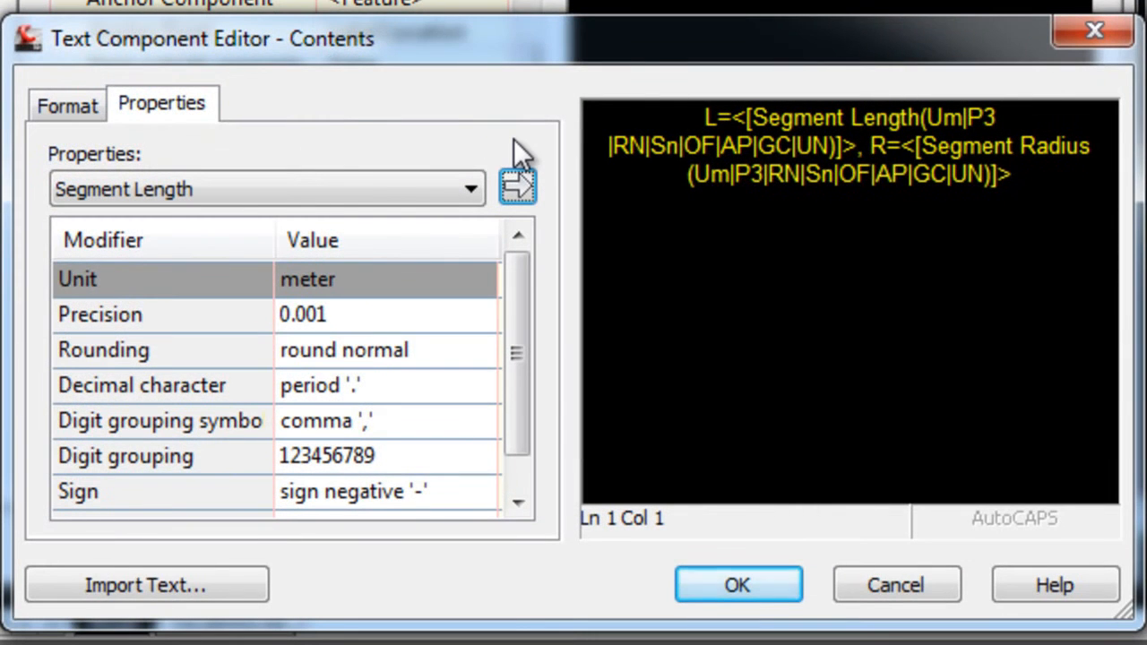
click(448, 188)
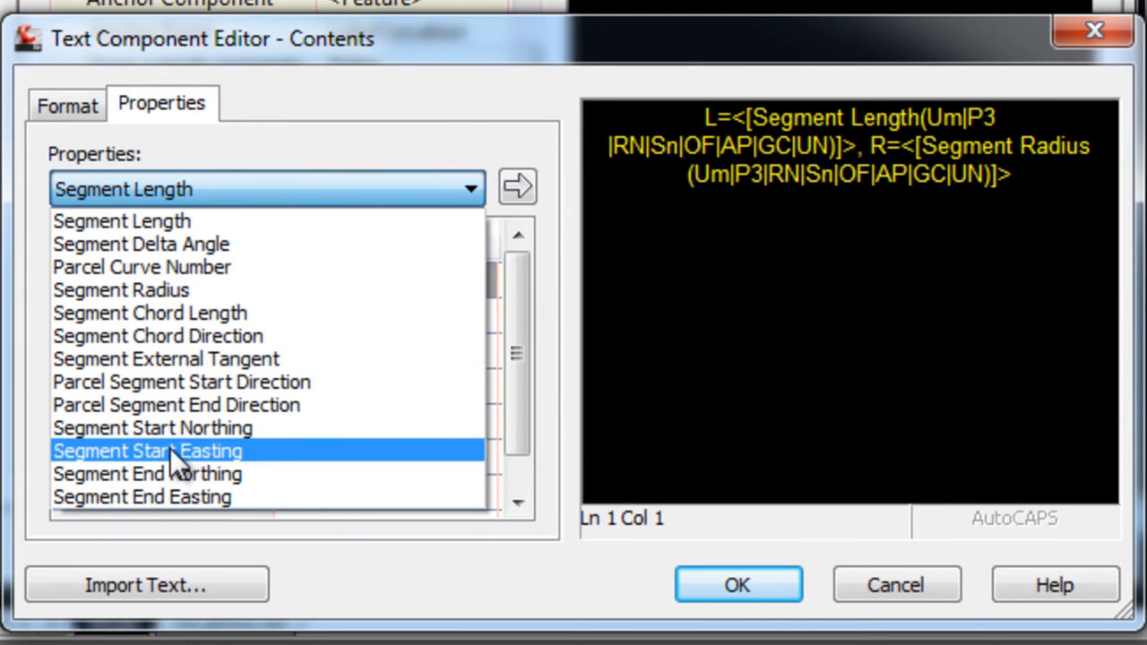
click(220, 205)
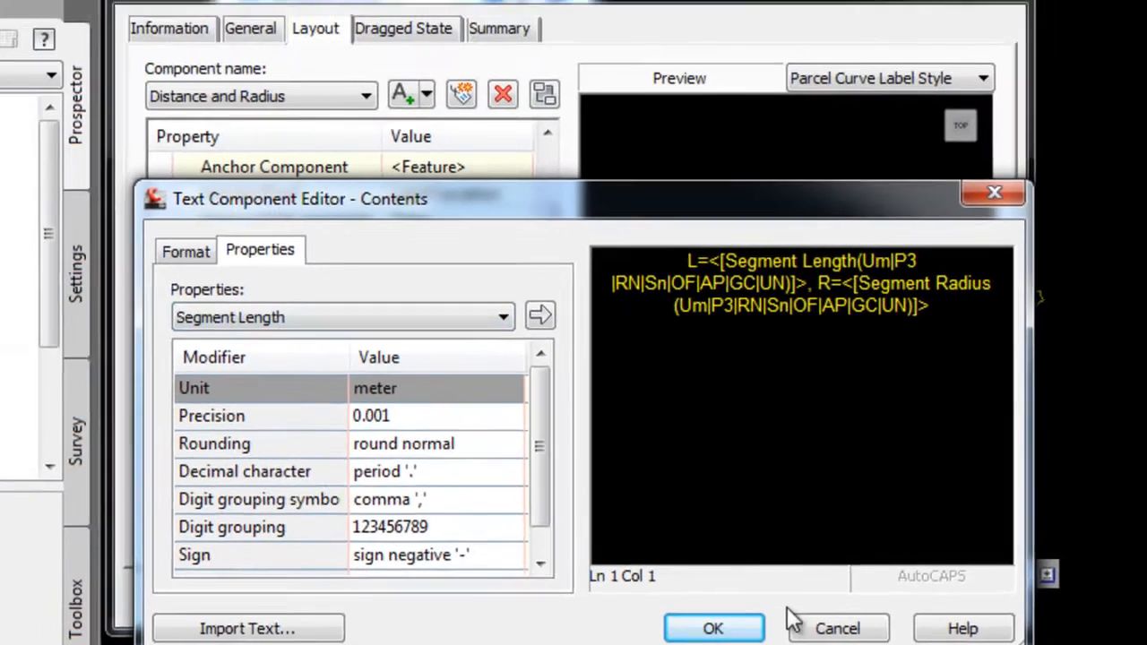
click(807, 627)
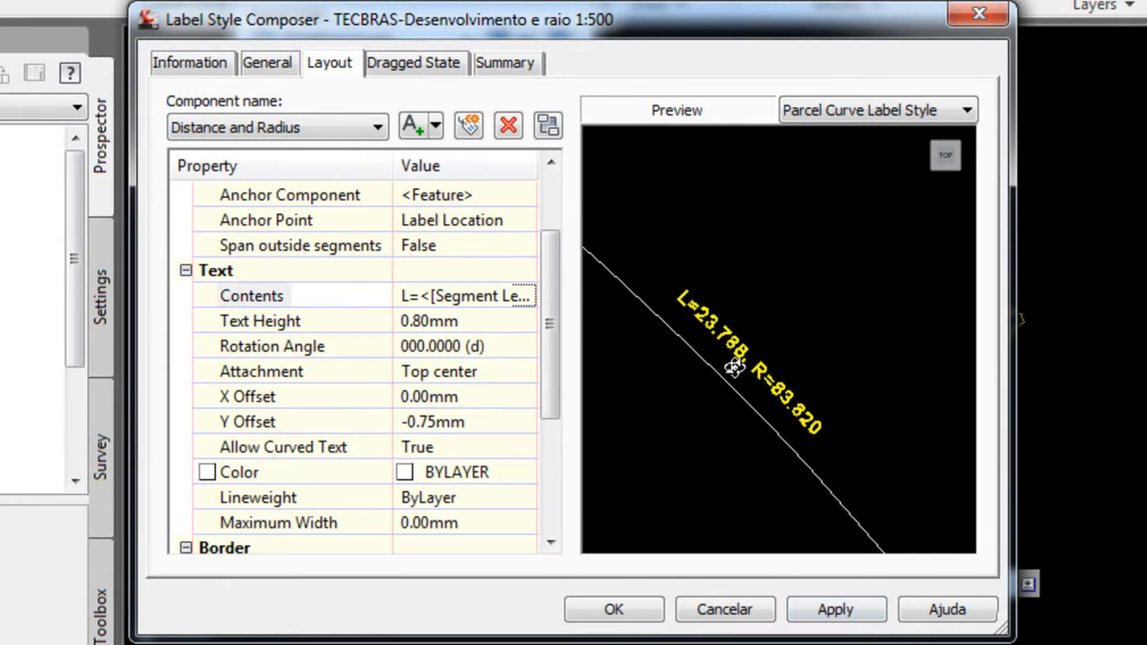
Step: Accept the curve label style and create the Site 1 parcels from the selected objects with the chosen styles
click(643, 610)
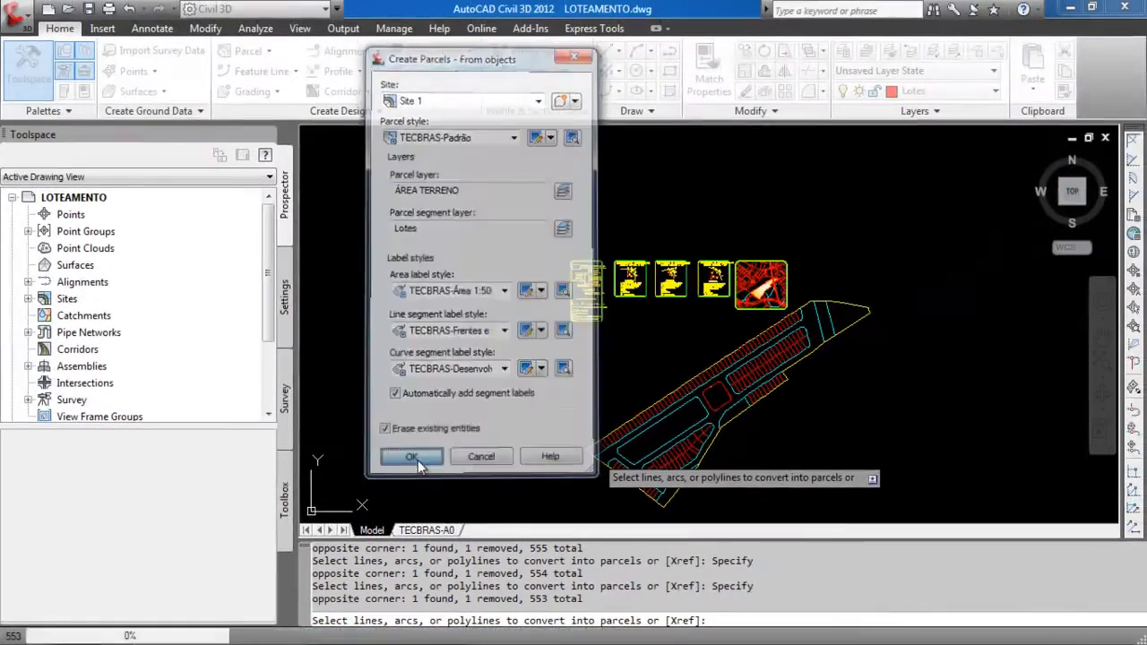
click(565, 320)
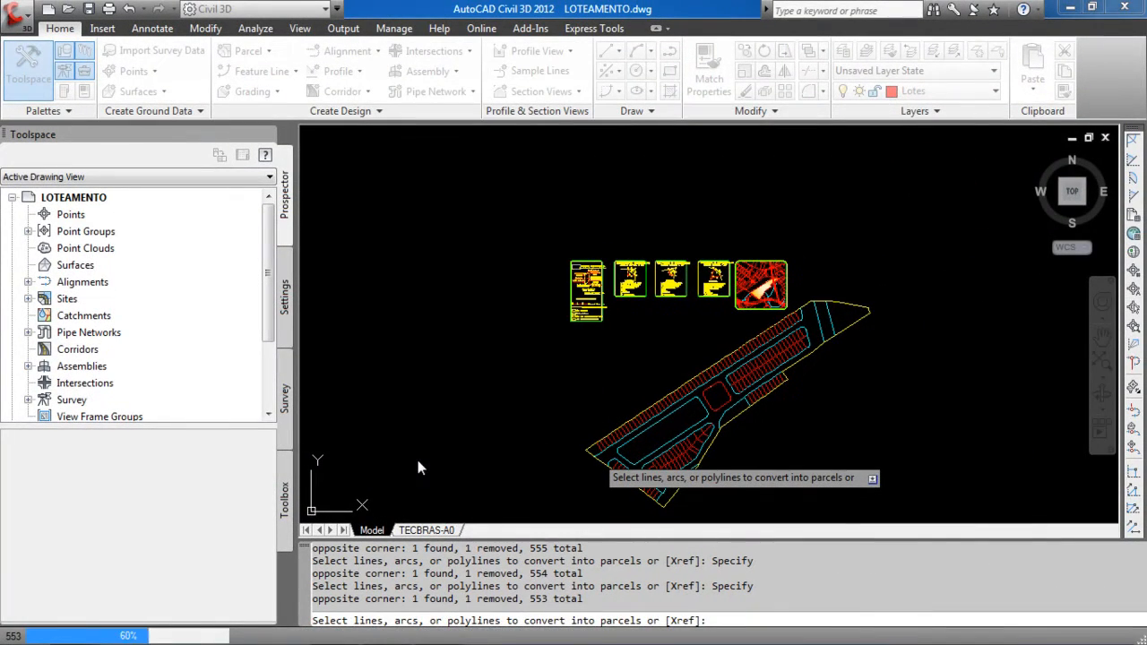
key(Return)
Step: Inspect the new parcels' lot number, area, line length and curve labels, checking their legibility around Lote 530 and its neighbours
scroll(597, 459, up, 1)
scroll(598, 459, up, 10)
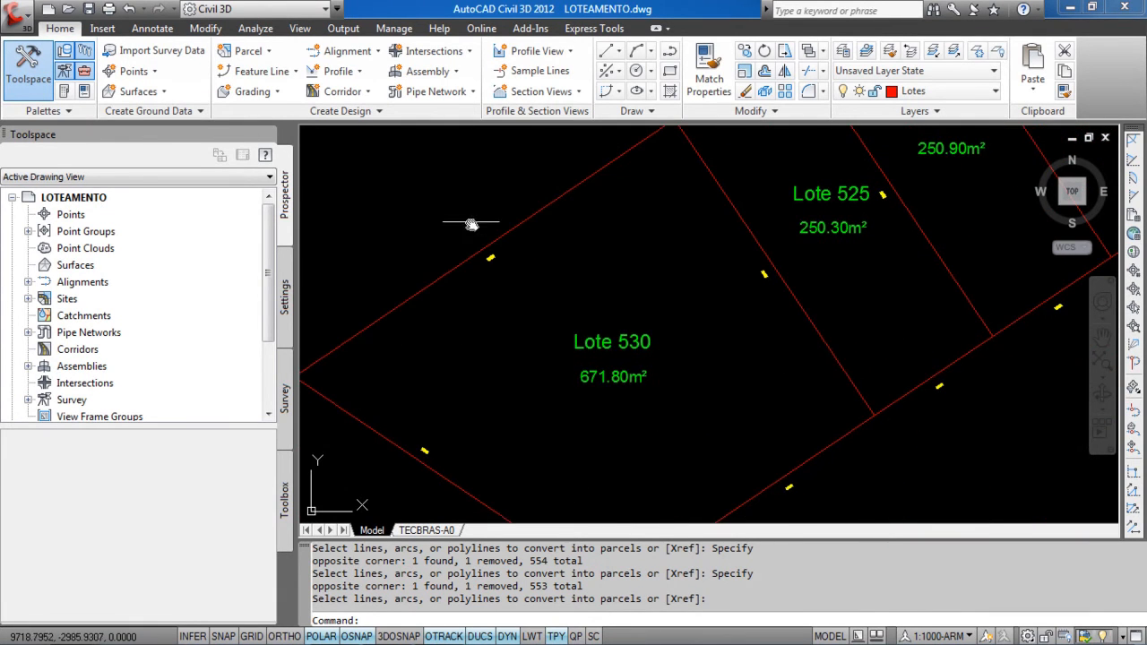
scroll(476, 239, up, 5)
scroll(500, 291, down, 5)
scroll(594, 289, up, 6)
scroll(566, 319, down, 3)
scroll(585, 348, up, 3)
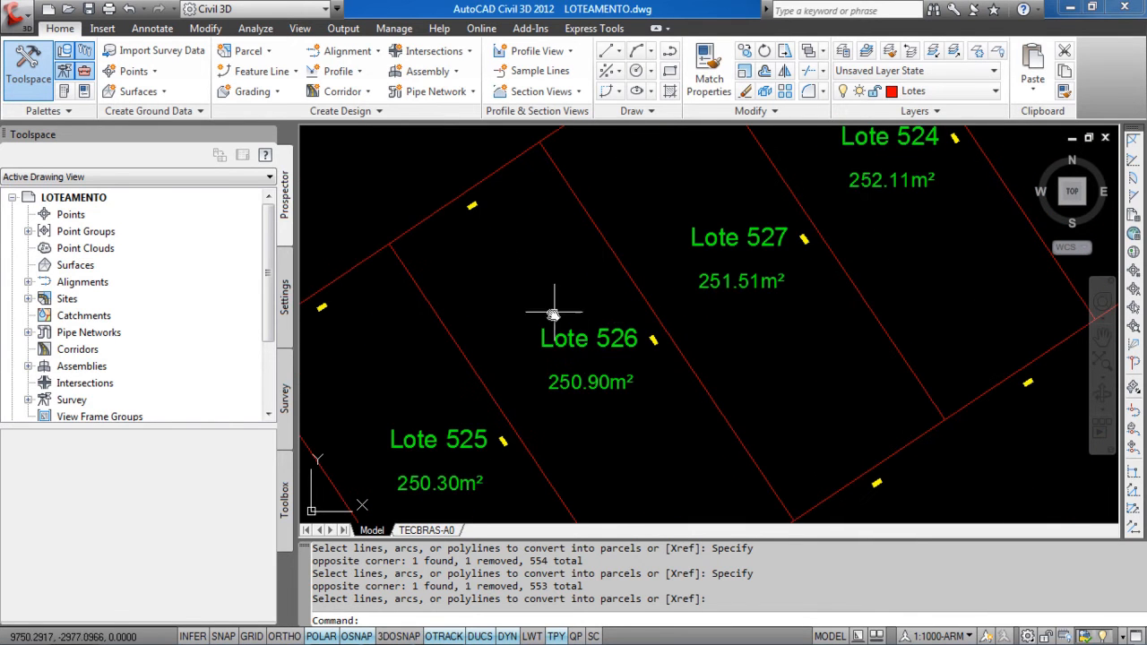
scroll(474, 199, up, 4)
scroll(537, 268, up, 2)
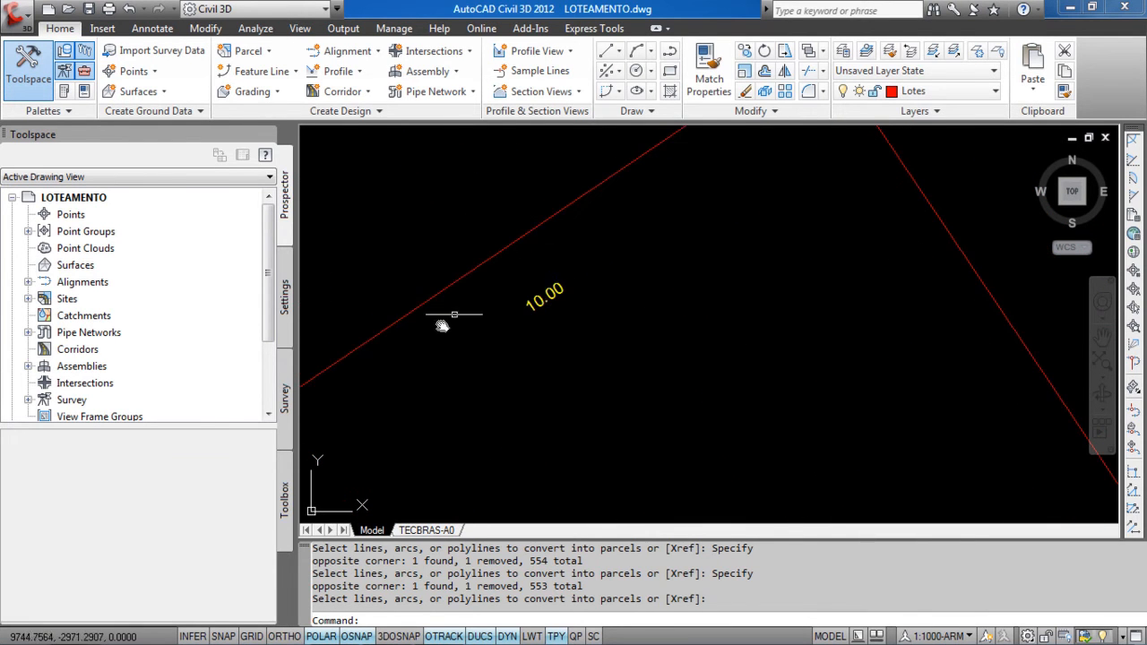
scroll(635, 210, down, 8)
scroll(751, 320, up, 3)
scroll(732, 313, down, 7)
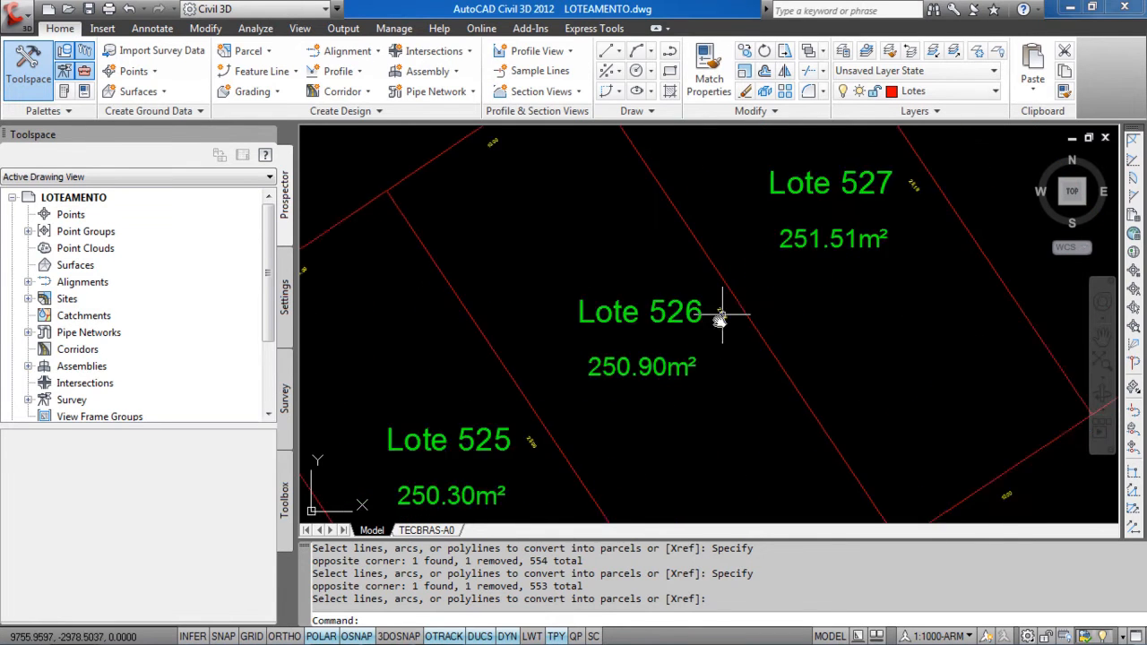
scroll(624, 349, up, 5)
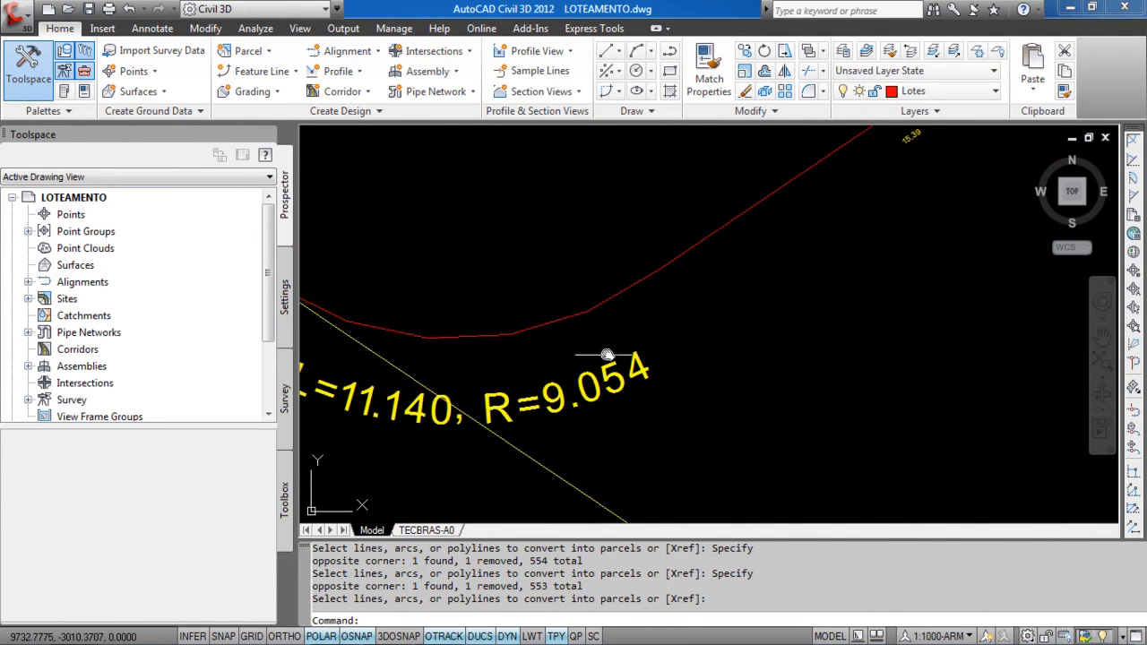
scroll(490, 383, down, 6)
scroll(594, 333, up, 5)
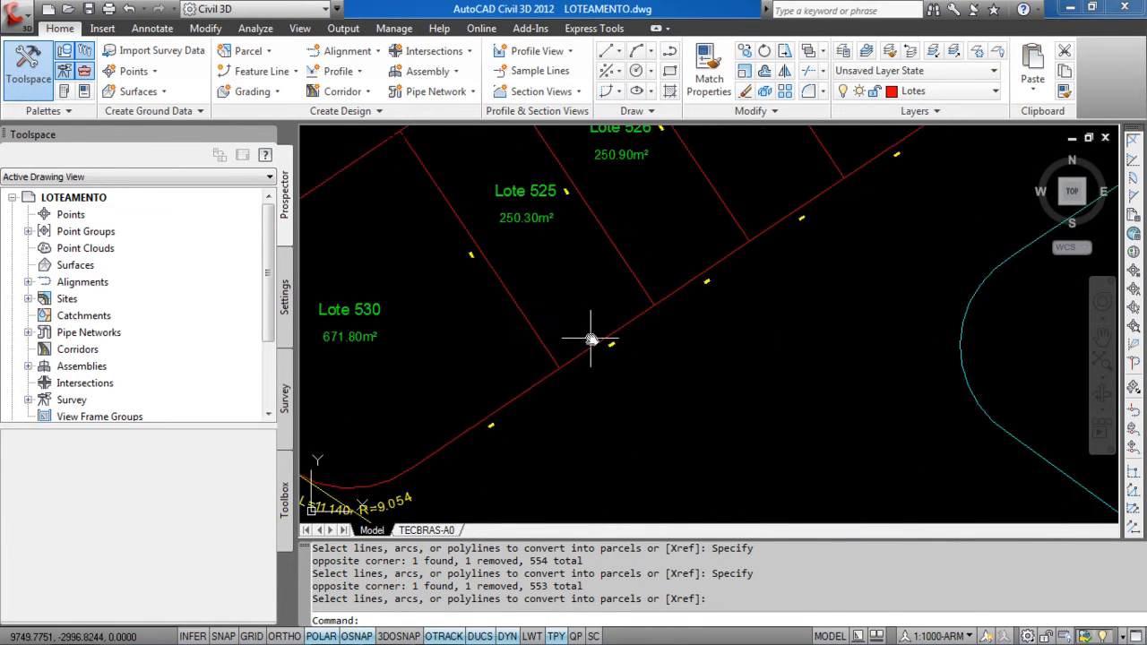
Step: Select all similar parcel segment labels and set their line label style to TECBRAS-Frentes e laterais 1:50
key(Return)
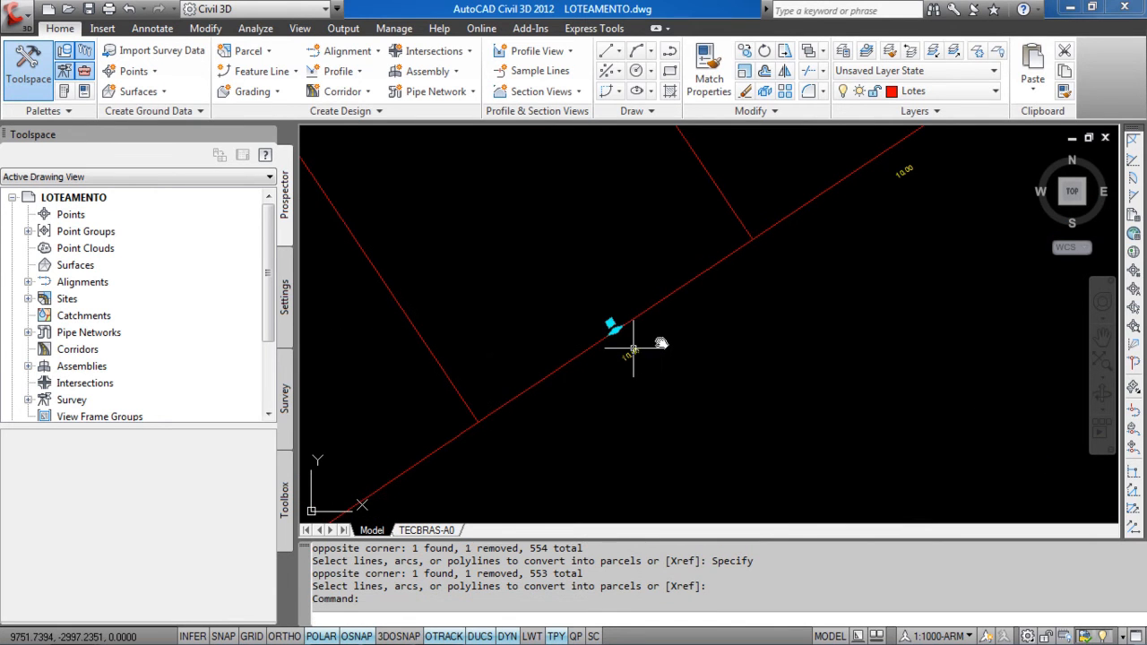
click(632, 348)
right_click(660, 340)
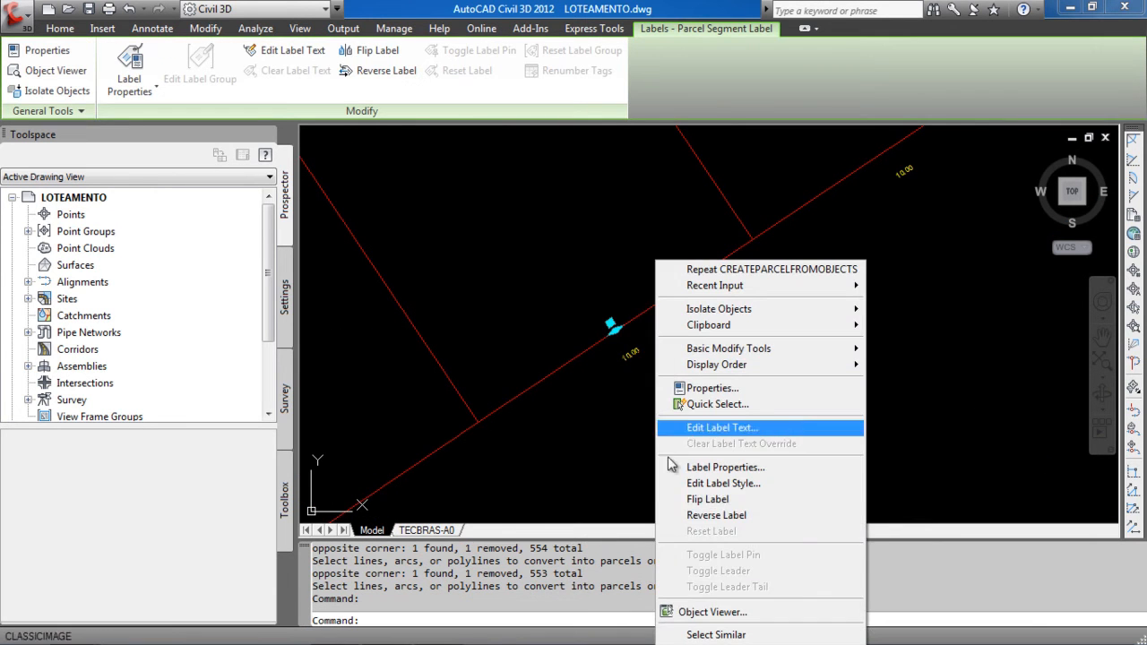
click(690, 635)
scroll(703, 354, down, 4)
scroll(771, 347, up, 2)
text(mo)
key(Return)
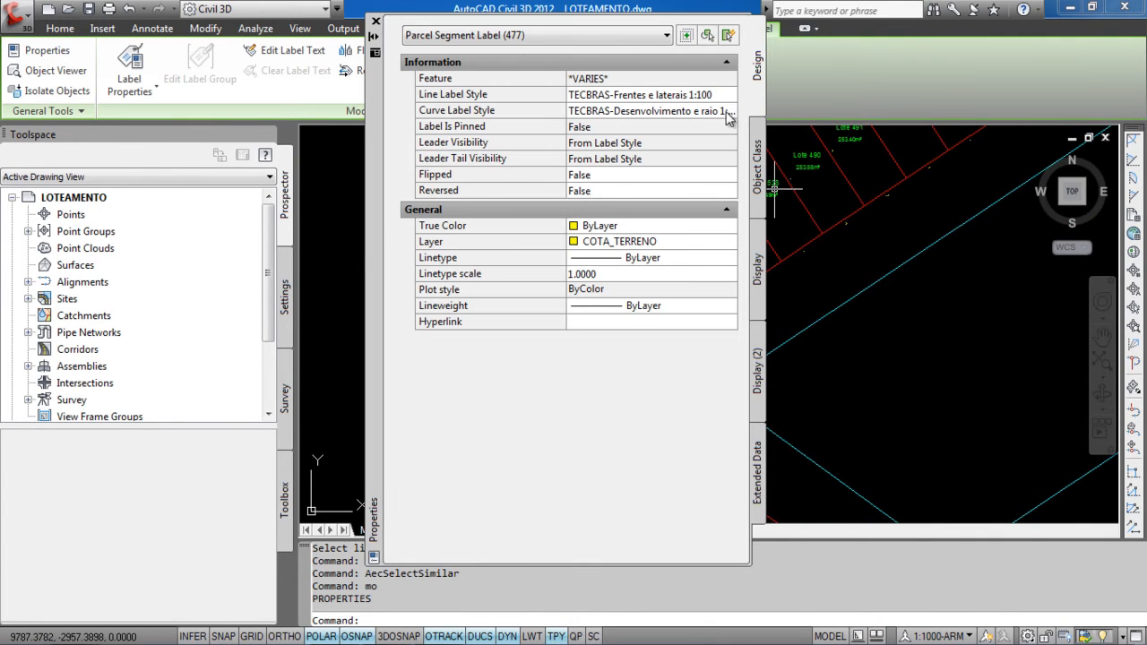
click(724, 98)
click(728, 96)
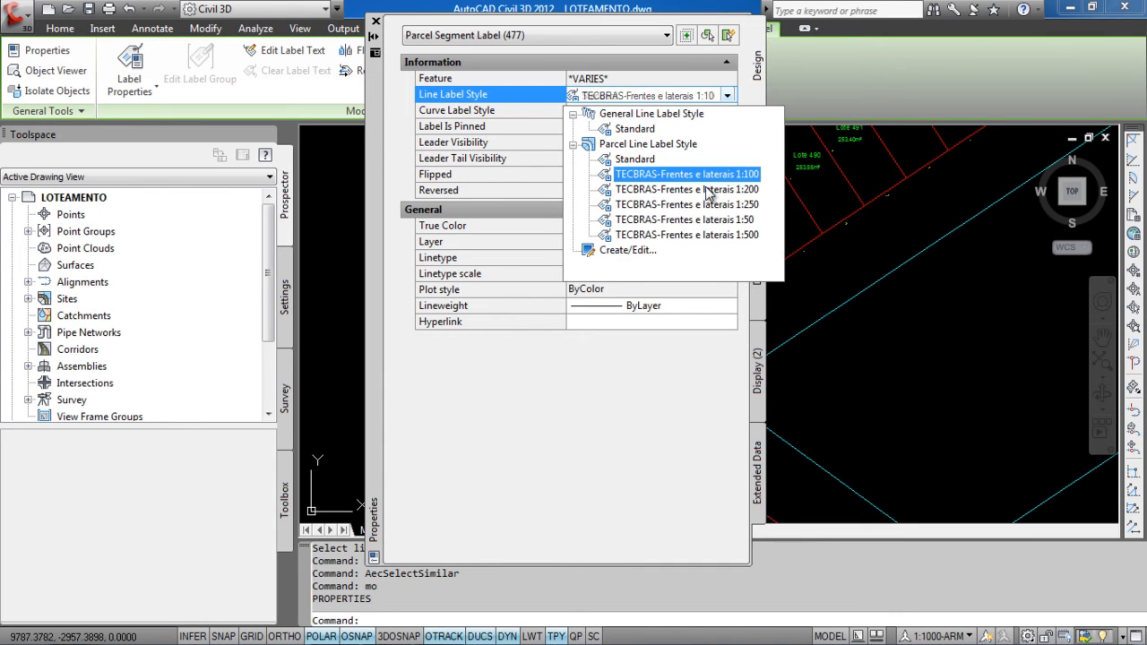
click(708, 221)
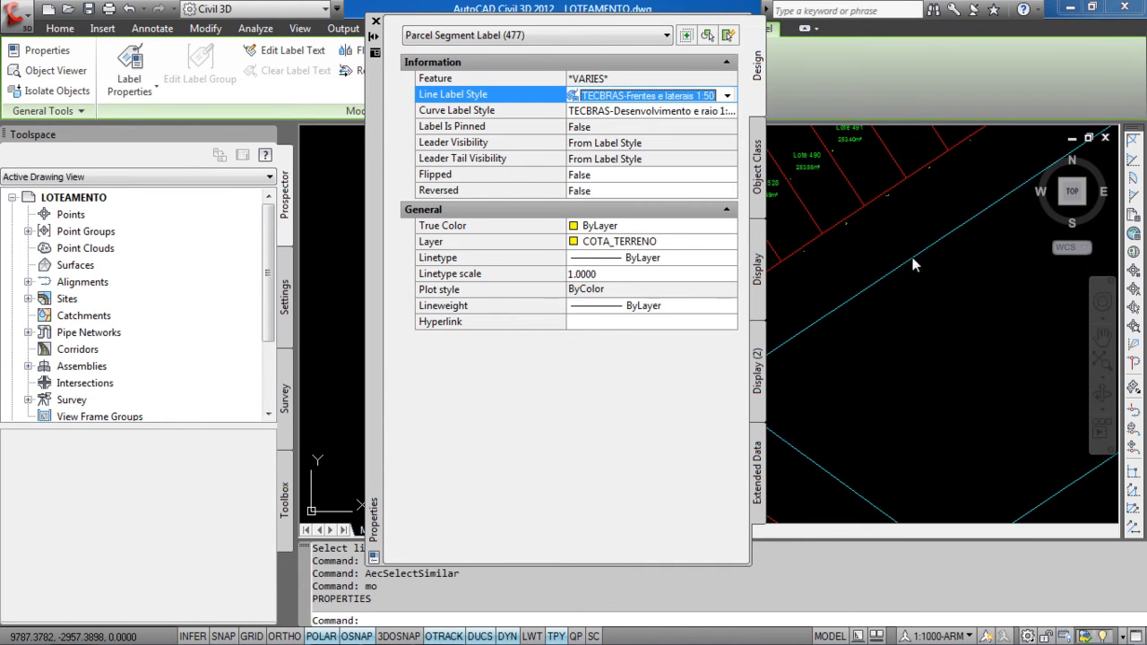
click(377, 22)
key(Escape)
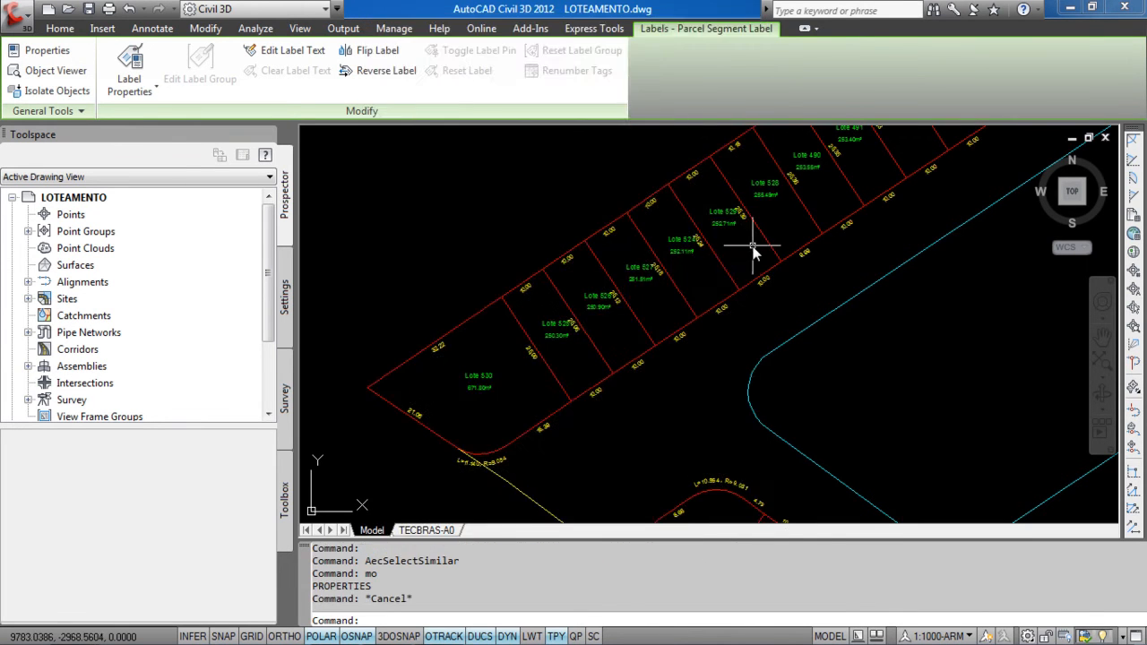
Step: Examine the resized segment labels and the lot numbering order along the long row of lots
scroll(755, 243, up, 3)
middle_drag(755, 243, 697, 257)
scroll(697, 258, down, 2)
middle_drag(941, 174, 795, 274)
mouse_move(831, 212)
middle_down()
mouse_move(812, 244)
mouse_move(594, 359)
middle_up()
middle_drag(772, 264, 696, 314)
middle_drag(707, 245, 722, 242)
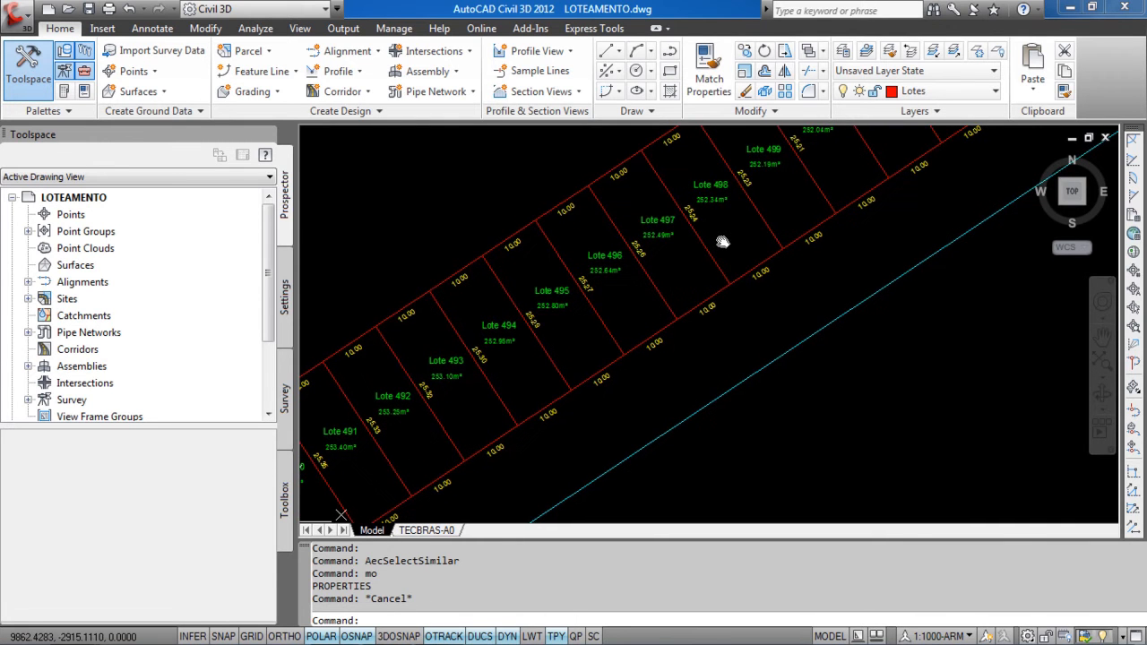
mouse_move(722, 242)
middle_down()
mouse_move(513, 363)
mouse_move(640, 285)
middle_up()
scroll(614, 275, up, 2)
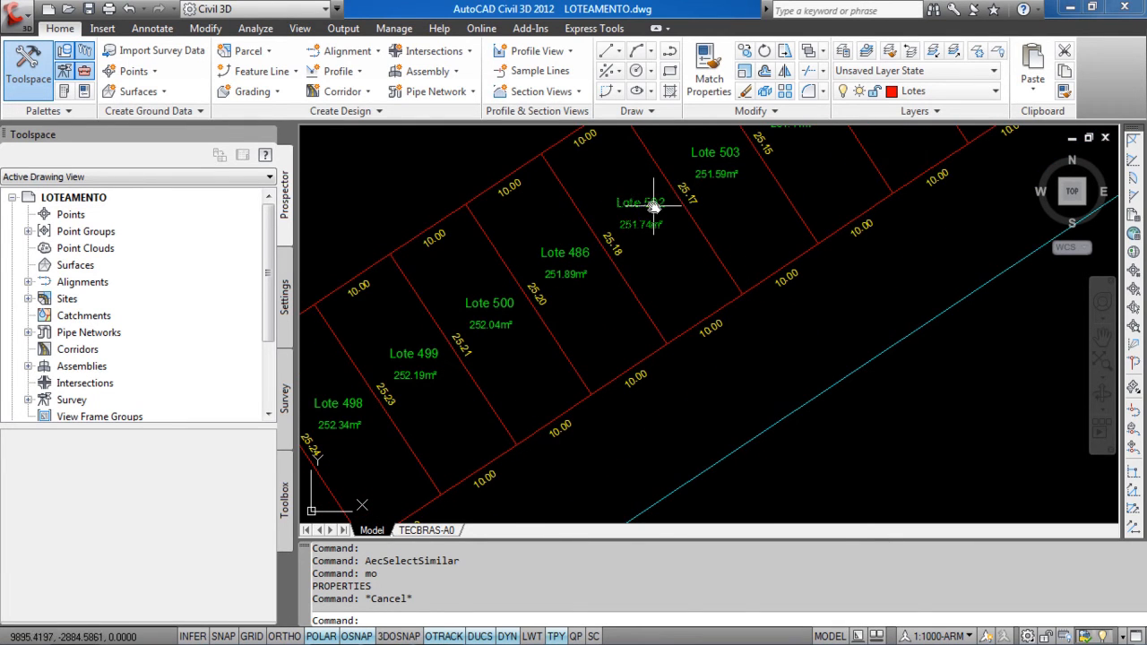
scroll(654, 206, down, 2)
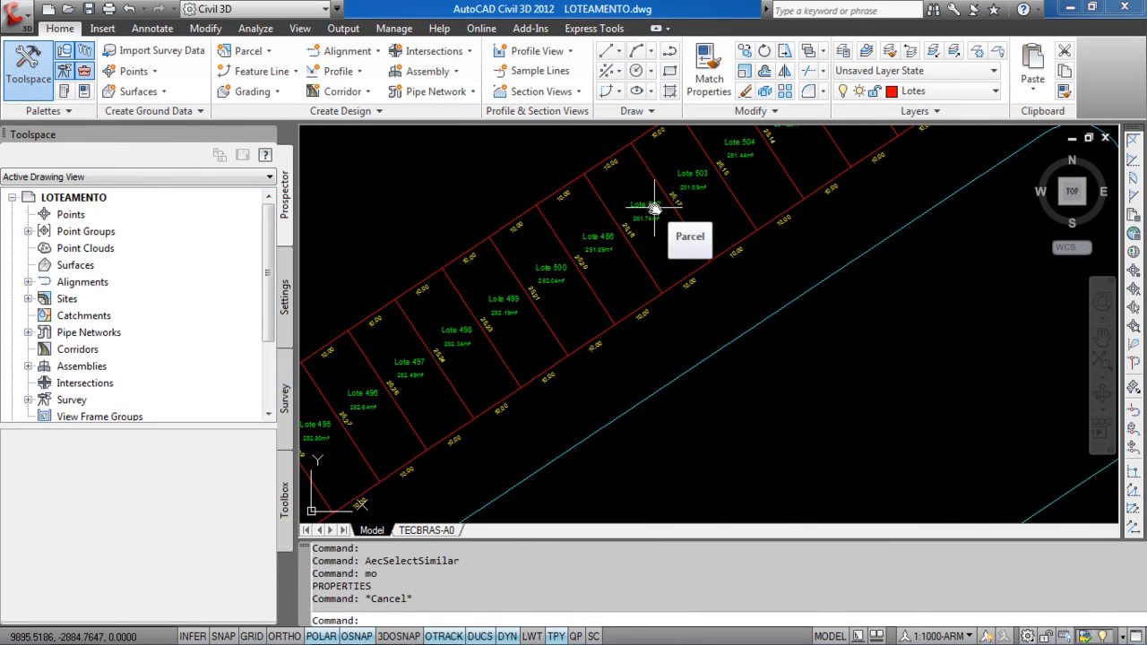
scroll(654, 208, down, 1)
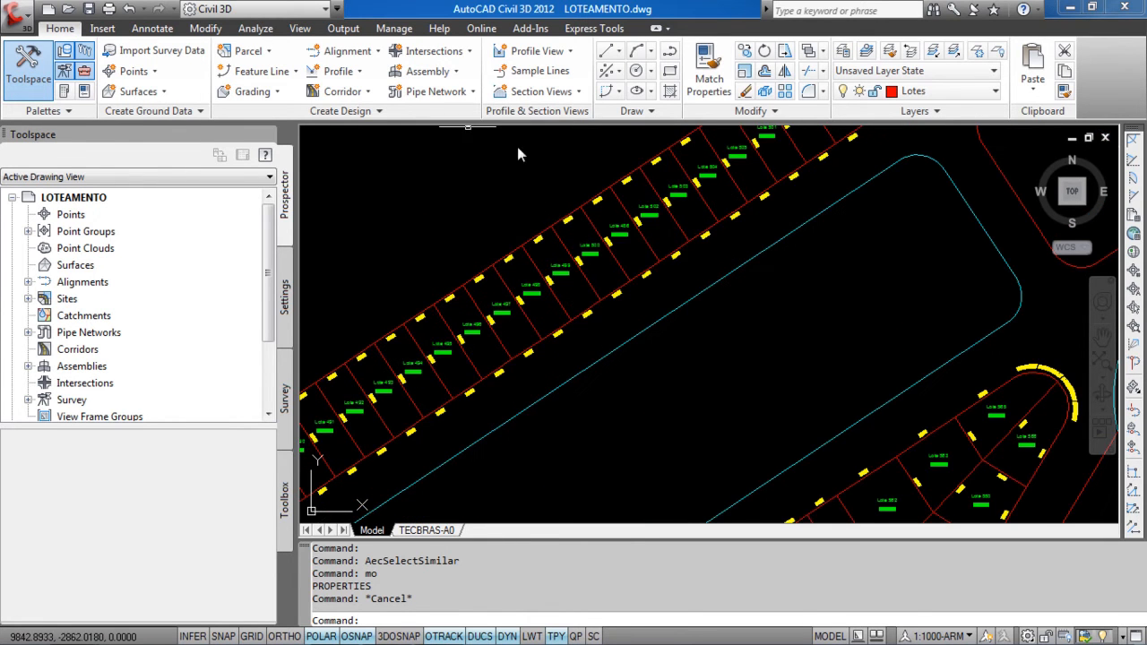
Step: Start renumbering the Site 1 parcels with starting number 1 and increment value 1
click(205, 28)
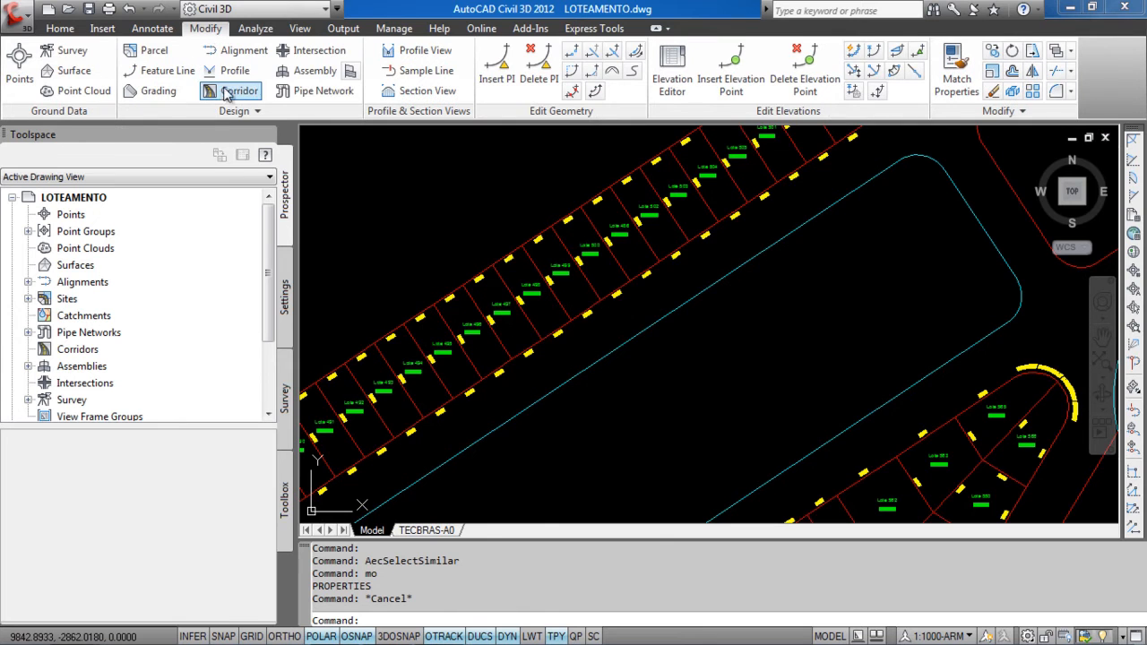
key(Escape)
key(Escape)
key(Escape)
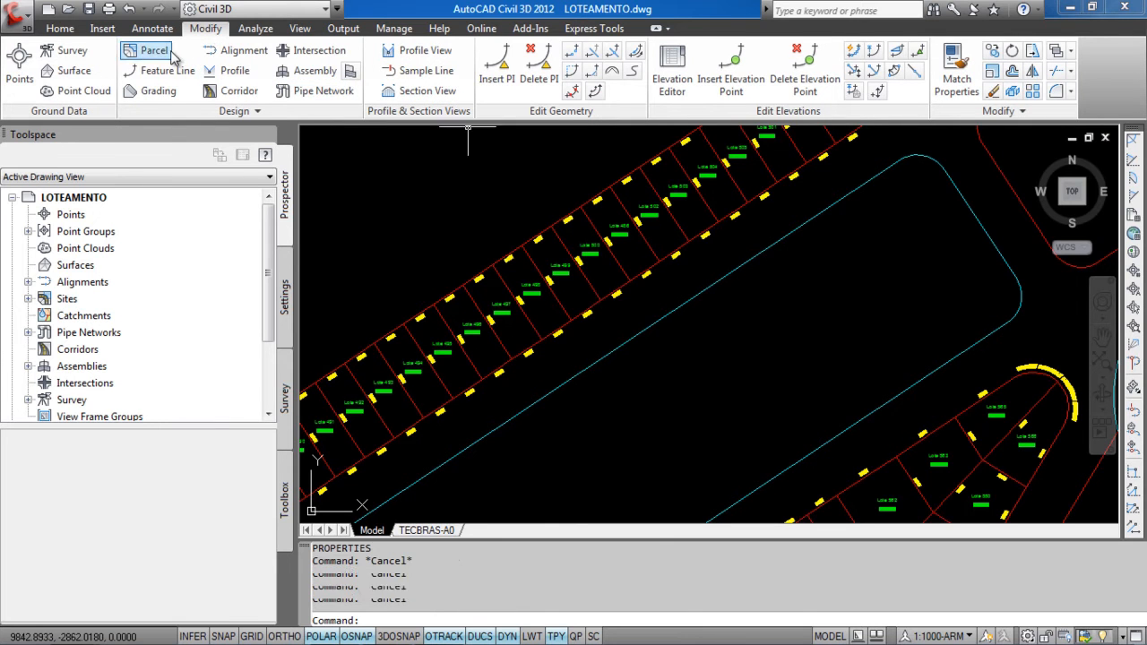
click(174, 56)
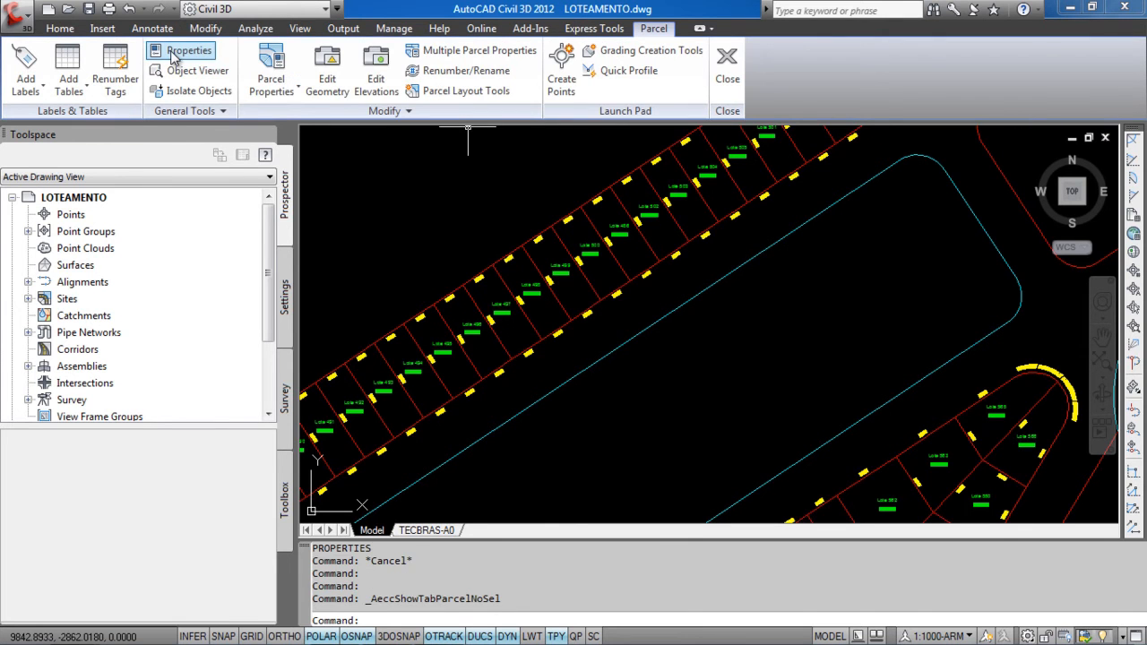
click(471, 75)
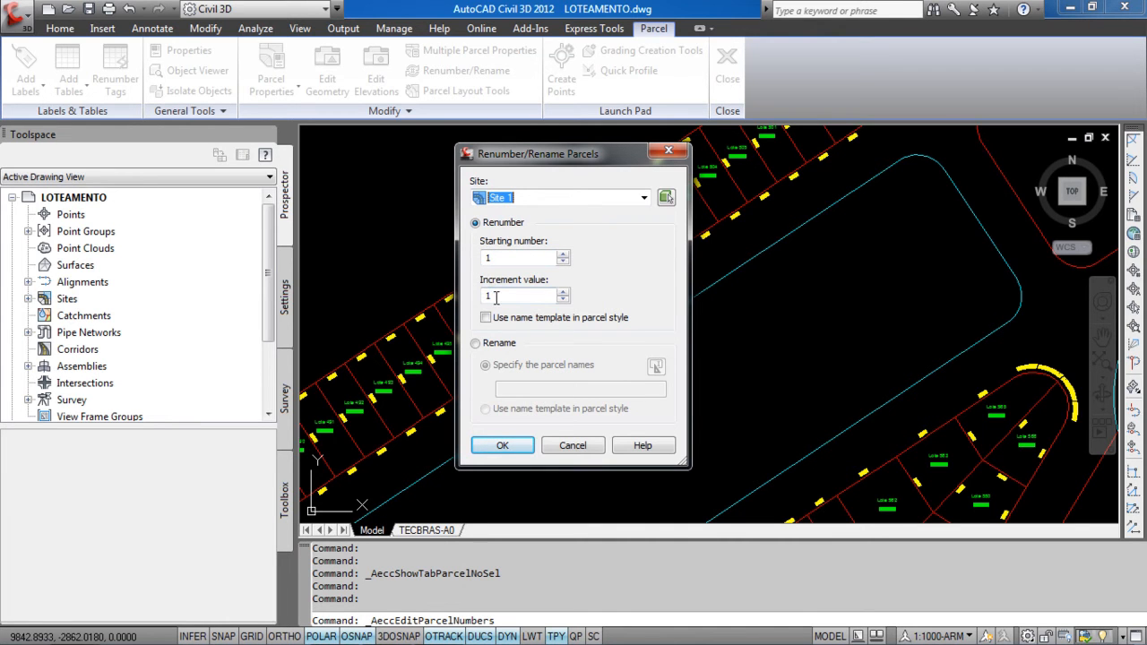
click(506, 453)
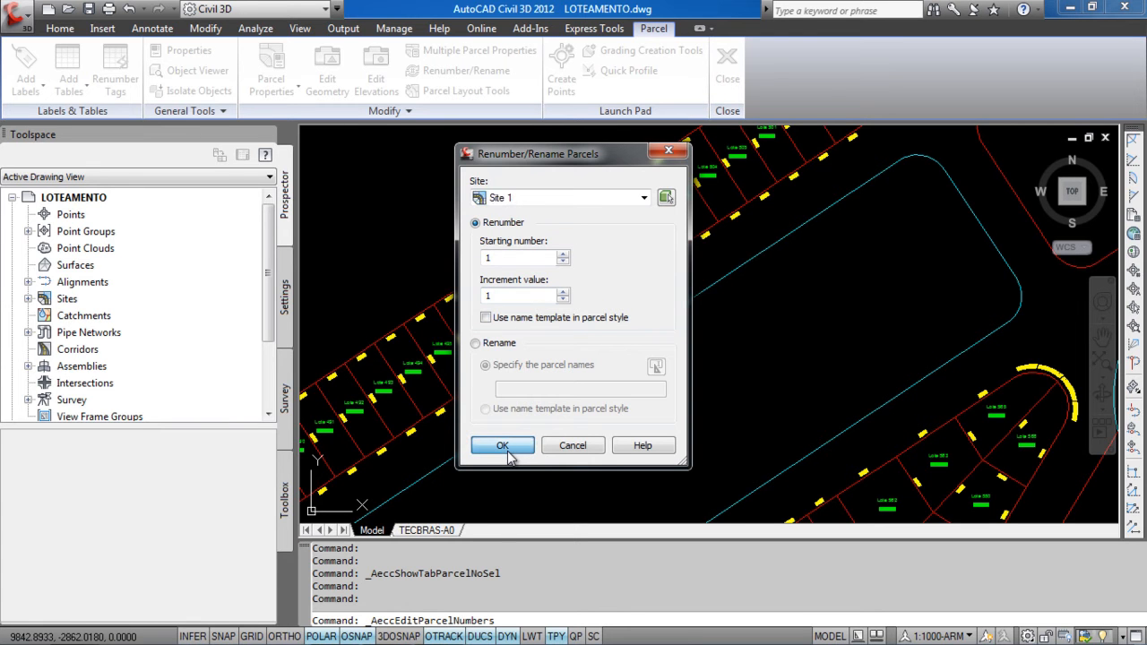
Step: Place the start point of the renumbering path just outside Lote 530, at the southwest end of the long row
scroll(507, 434, down, 7)
middle_drag(444, 455, 475, 402)
scroll(475, 402, up, 8)
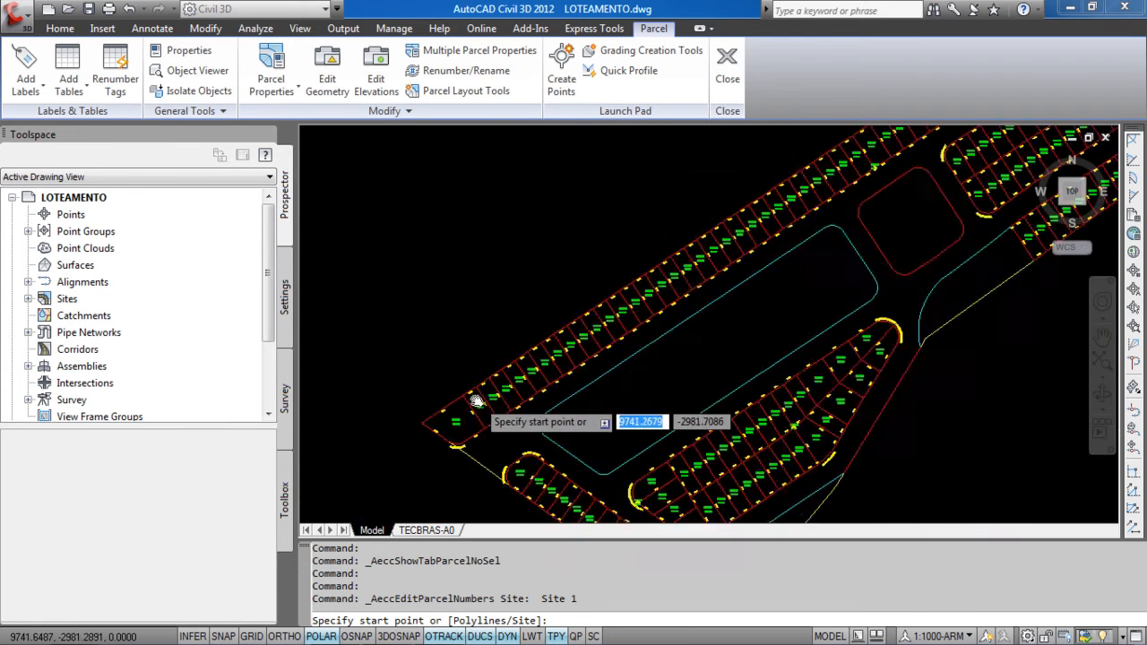
scroll(385, 475, up, 3)
click(377, 482)
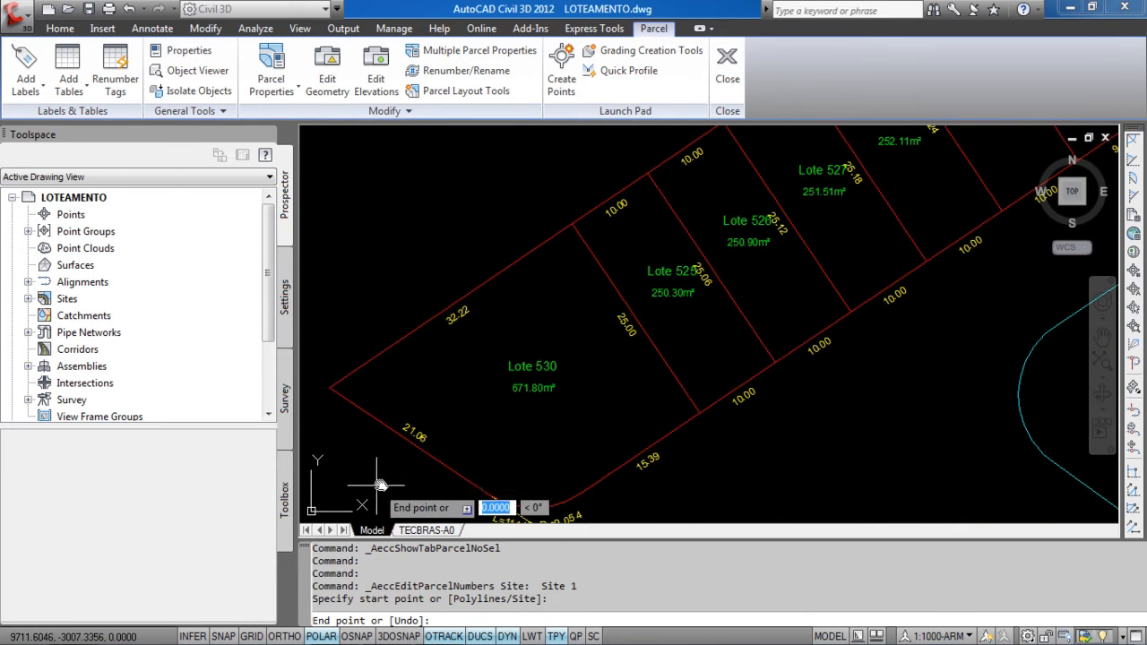
Step: Extend the renumbering path along the long row past its northeast end, with a turn toward the upper row of the adjacent double block
scroll(606, 335, down, 7)
scroll(523, 409, up, 5)
scroll(658, 265, up, 2)
scroll(627, 277, down, 2)
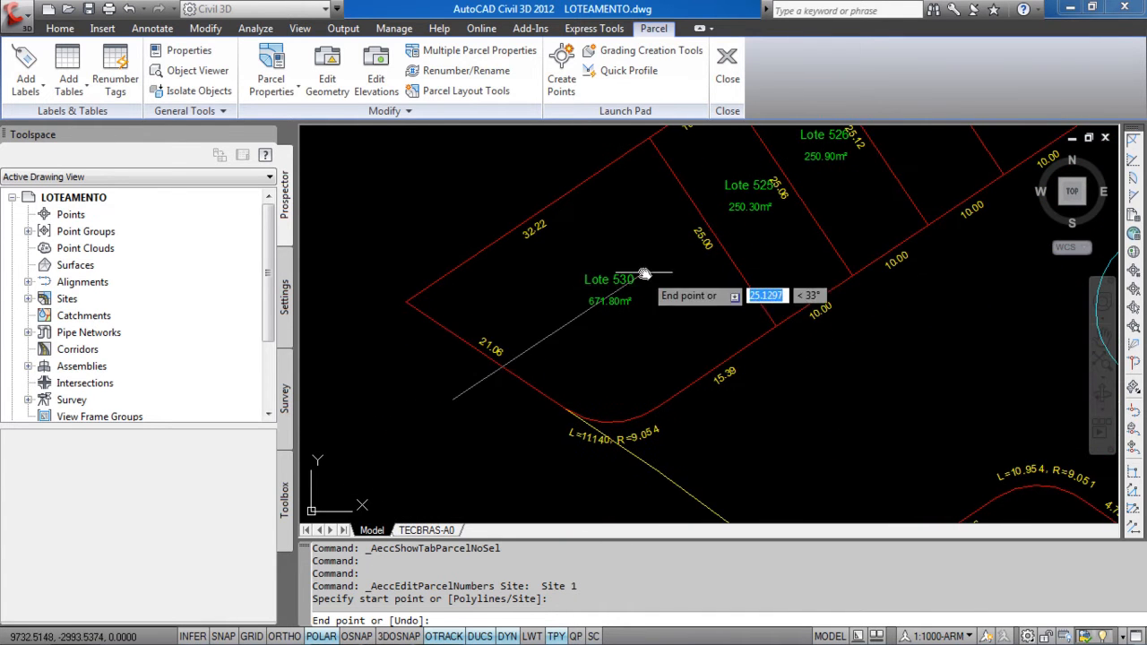
scroll(643, 273, down, 4)
middle_drag(729, 191, 537, 346)
scroll(537, 346, down, 4)
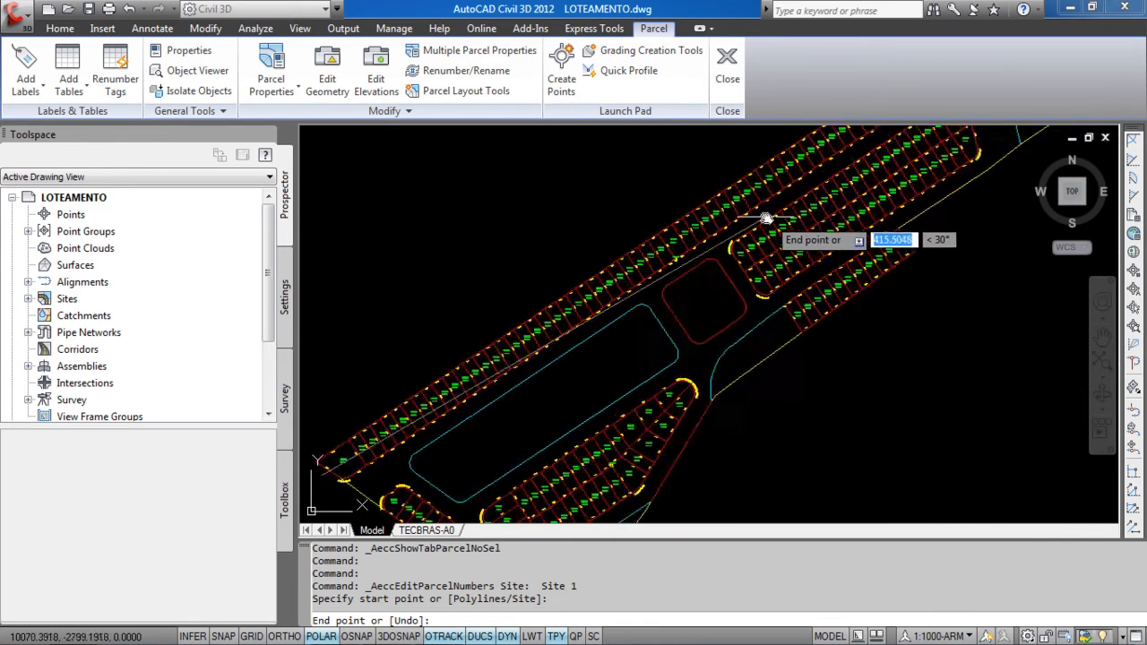
scroll(771, 223, up, 3)
middle_drag(771, 223, 667, 308)
click(835, 179)
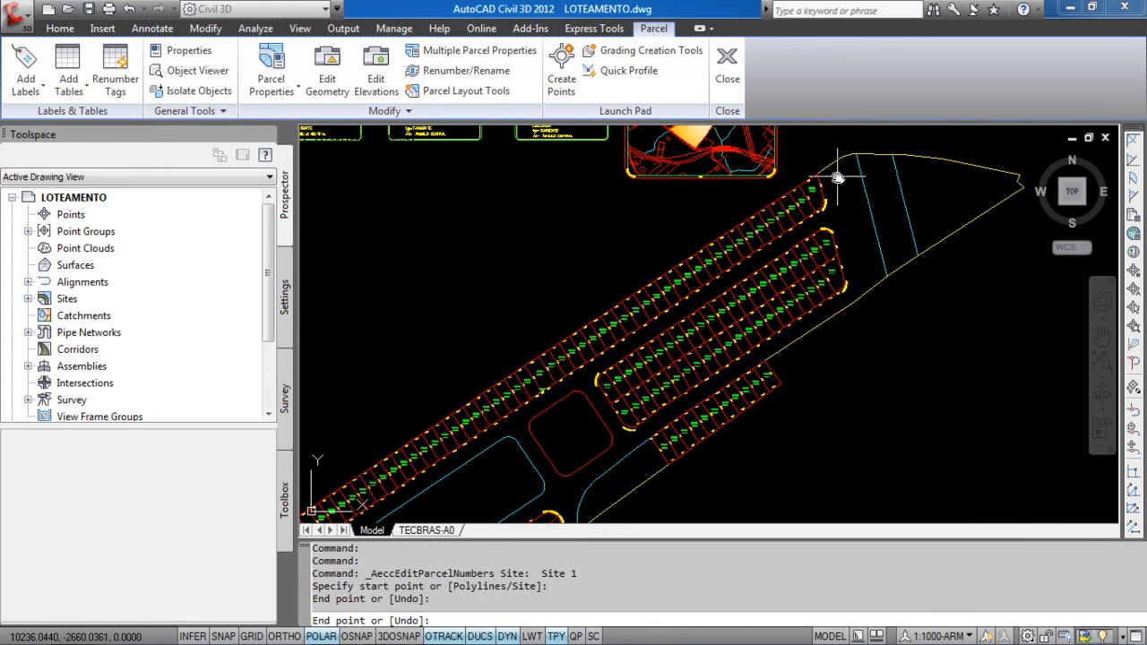
click(848, 235)
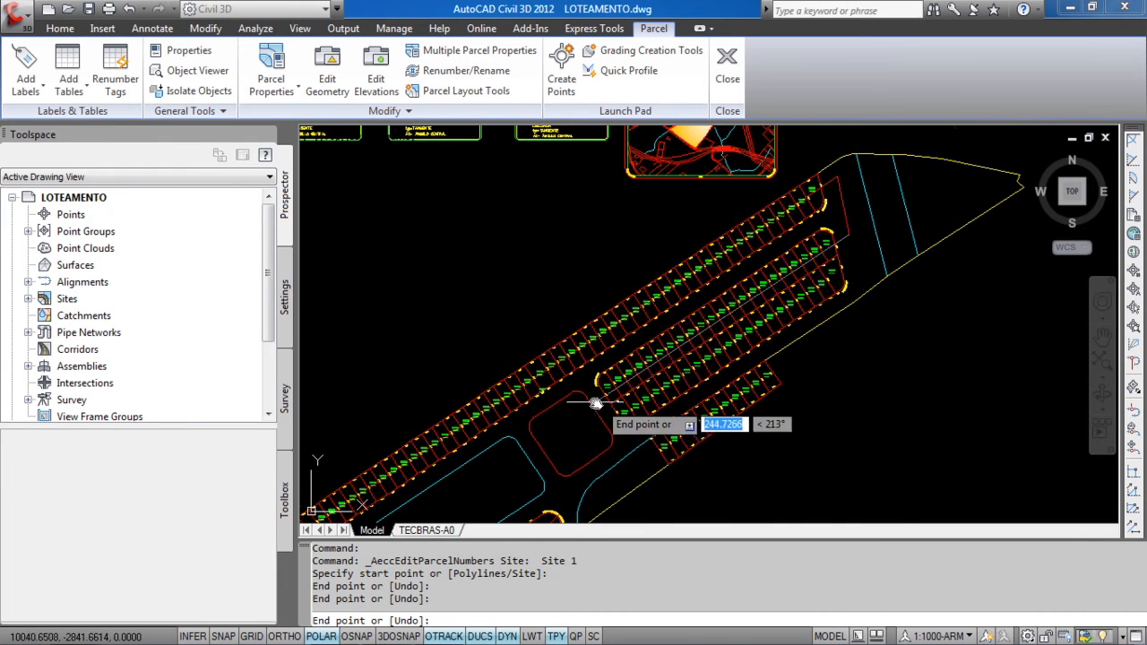
Step: Route the renumbering path back and forth through both rows of the double block, ending beyond the northeast end of the short row
scroll(587, 396, up, 4)
click(587, 397)
click(647, 474)
scroll(645, 376, down, 5)
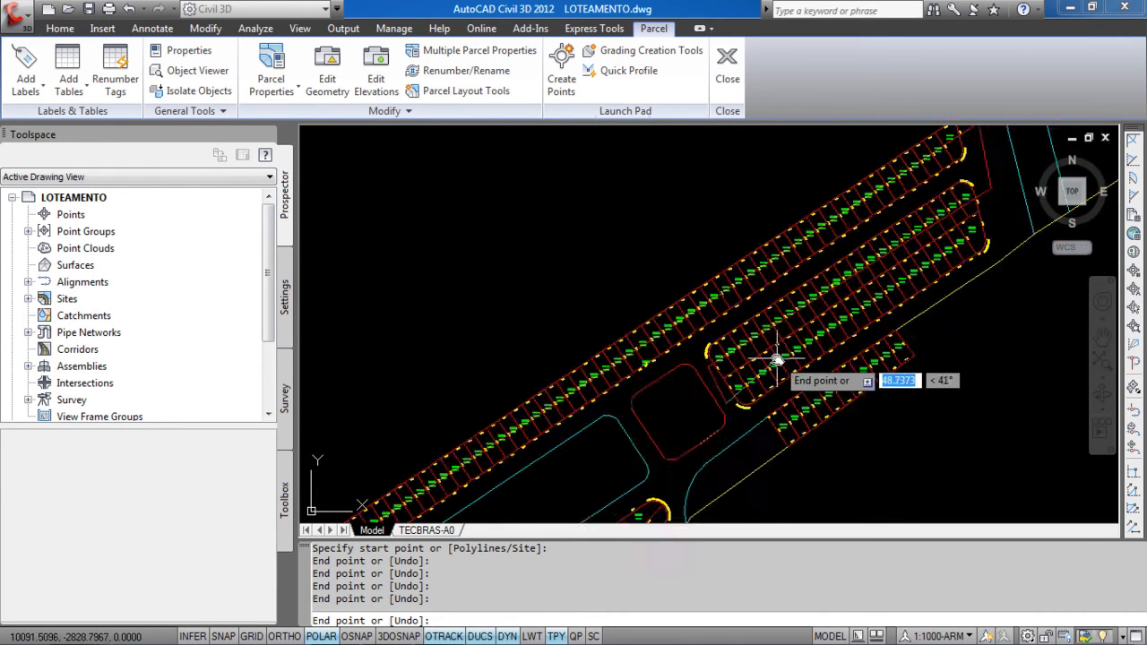
click(951, 260)
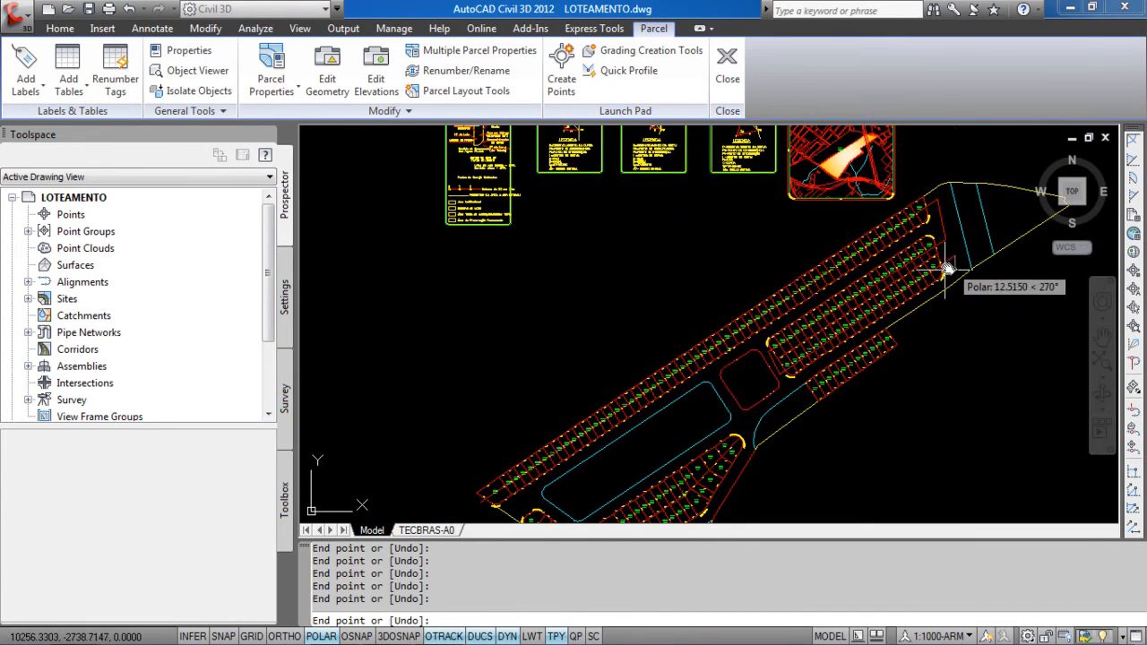
click(918, 328)
Step: Continue the renumbering path through the short row, the triangular block and the southwest row, and finish the renumbering
scroll(766, 438, up, 6)
middle_drag(715, 453, 892, 263)
scroll(889, 267, down, 5)
scroll(887, 265, up, 3)
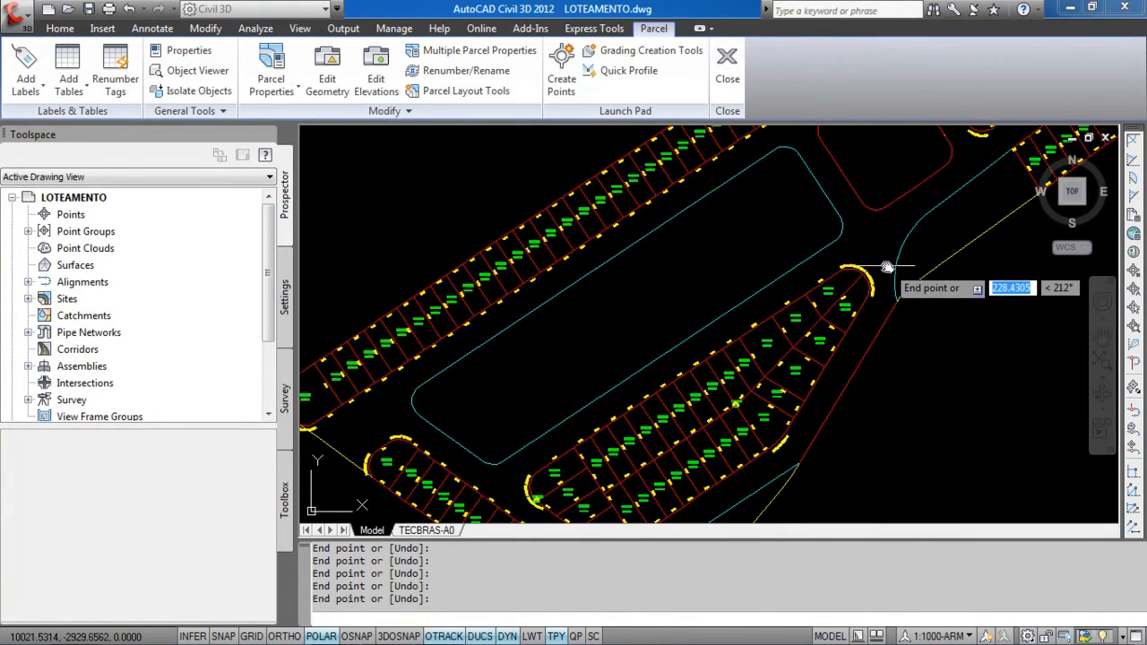
middle_drag(698, 471, 817, 283)
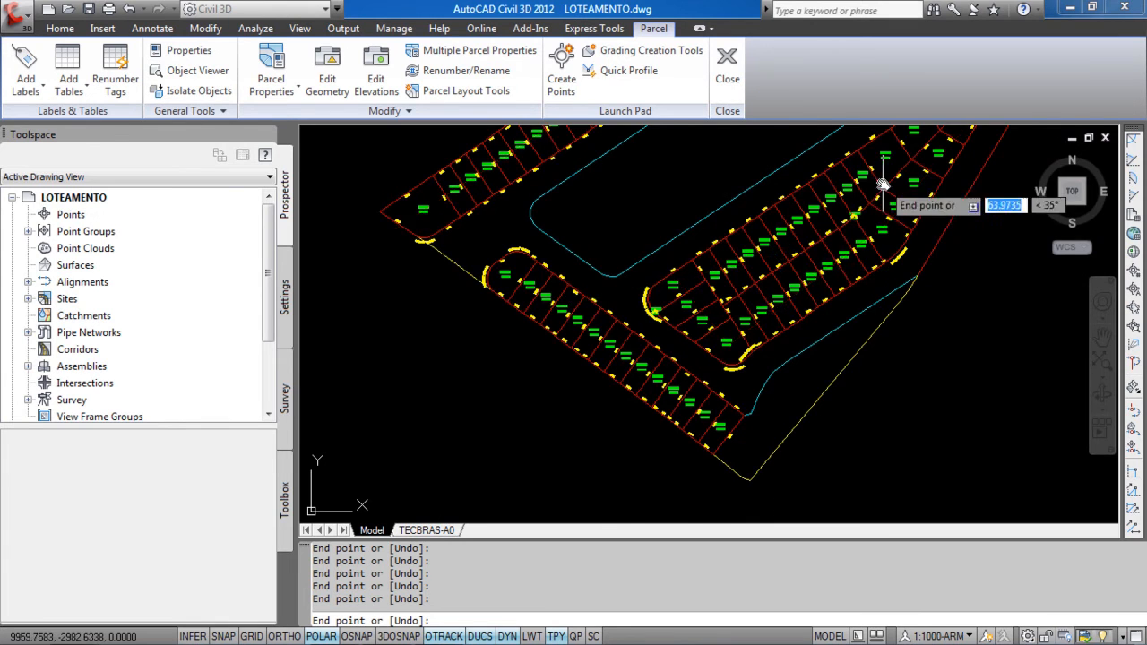
middle_drag(927, 134, 797, 304)
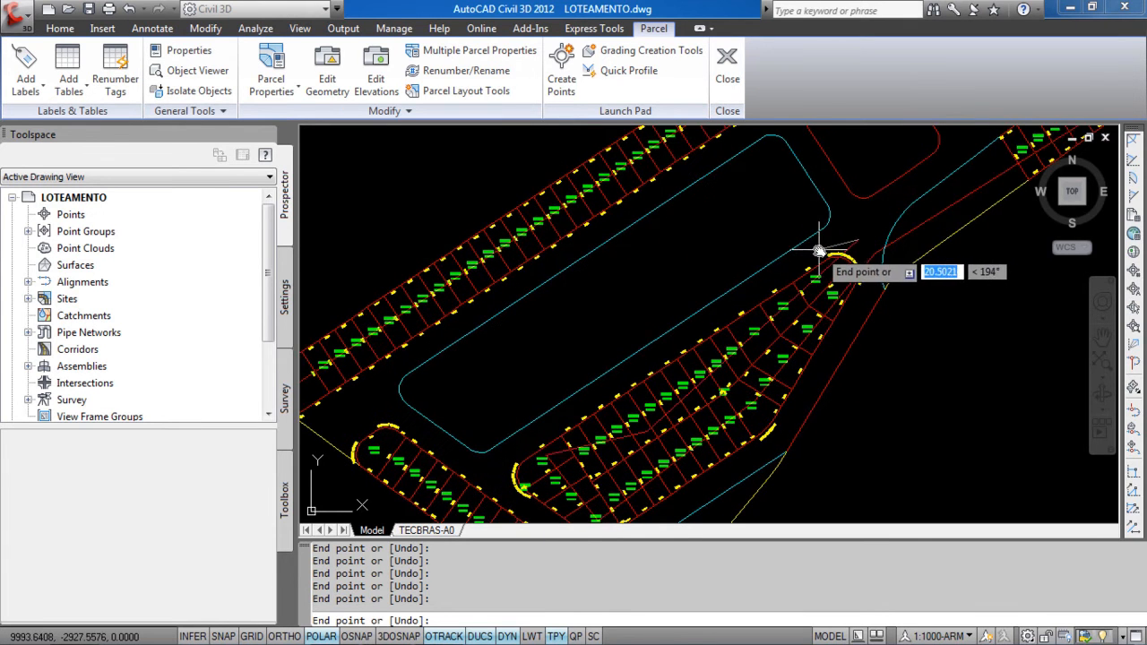
mouse_move(671, 349)
middle_down()
mouse_move(832, 295)
mouse_move(797, 302)
middle_up()
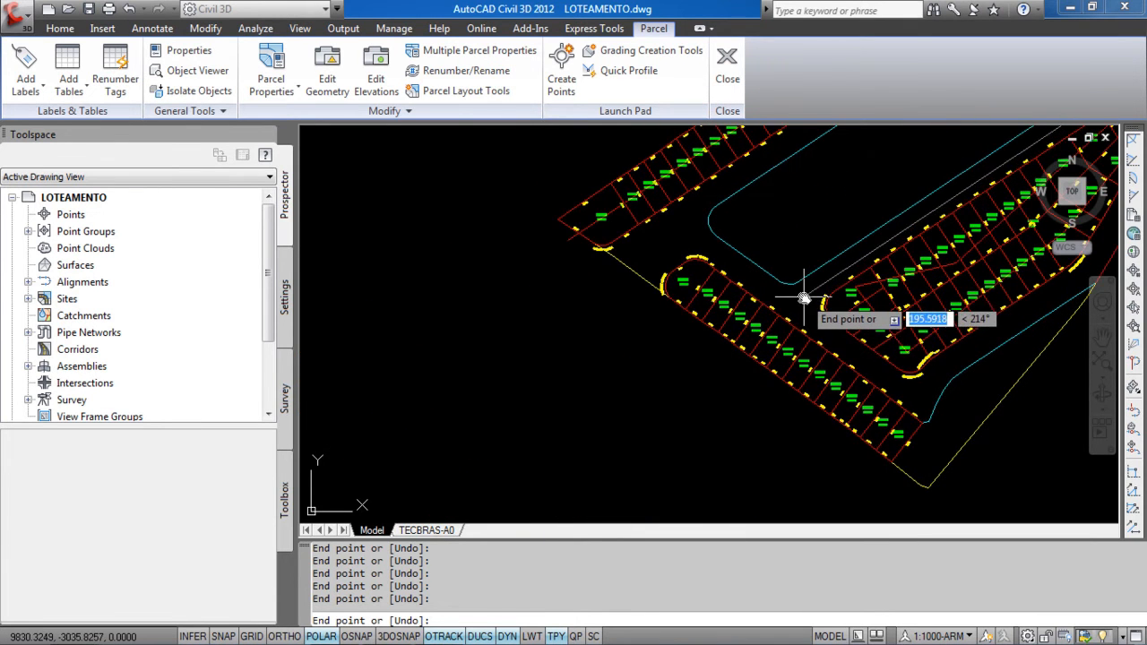
click(943, 431)
click(937, 463)
click(664, 257)
key(Return)
key(Return)
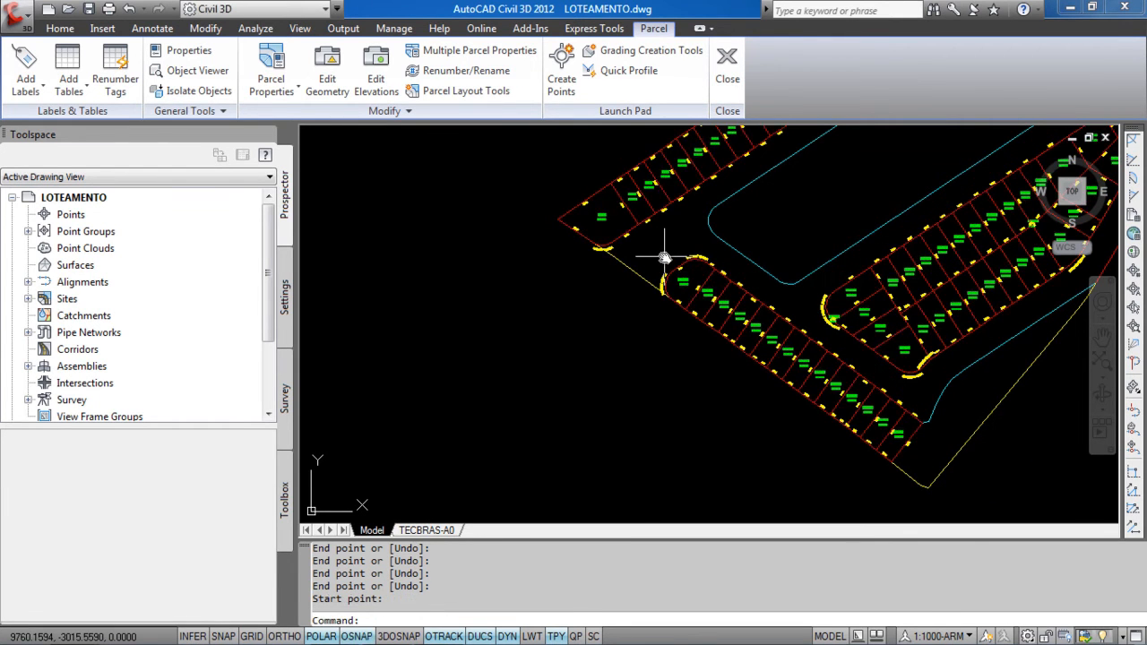
Step: Examine the new lot numbers along the long row and in the upper row of the double block
scroll(571, 199, up, 6)
scroll(695, 240, up, 3)
scroll(724, 244, down, 4)
mouse_move(787, 216)
middle_down()
mouse_move(666, 304)
mouse_move(680, 304)
middle_up()
scroll(785, 242, up, 2)
middle_drag(787, 242, 667, 331)
middle_drag(872, 229, 609, 399)
middle_drag(824, 207, 583, 353)
scroll(605, 340, down, 6)
scroll(771, 259, down, 2)
middle_drag(761, 260, 551, 384)
scroll(870, 220, up, 3)
middle_drag(878, 224, 642, 414)
middle_drag(904, 242, 811, 314)
scroll(811, 313, up, 6)
middle_drag(682, 401, 769, 325)
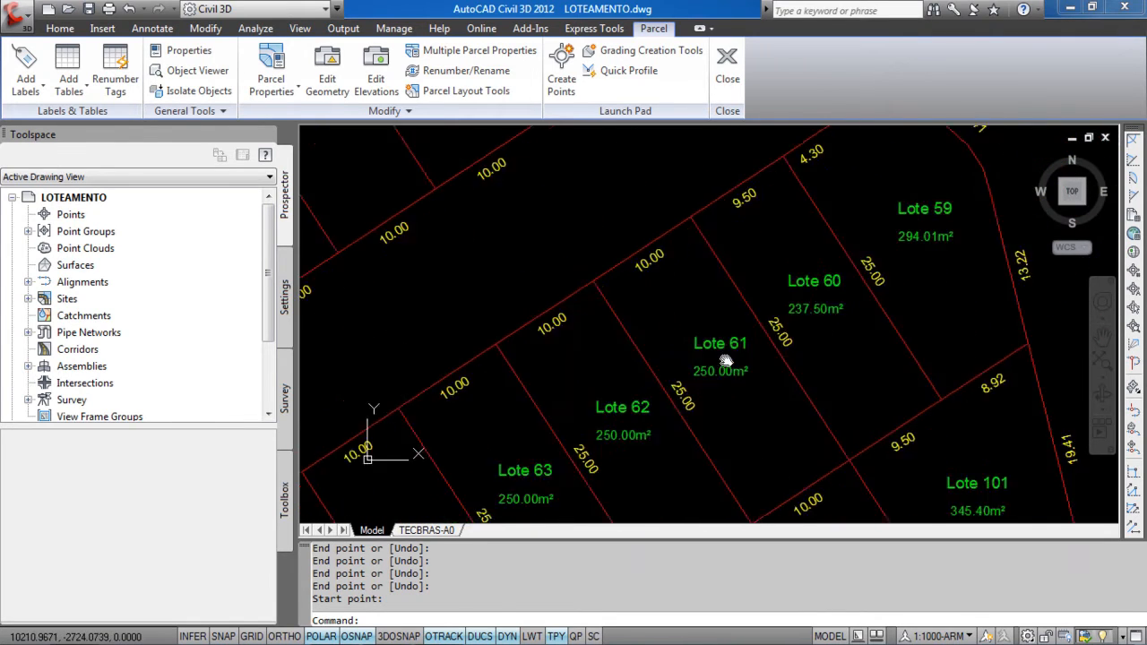
middle_drag(628, 423, 732, 339)
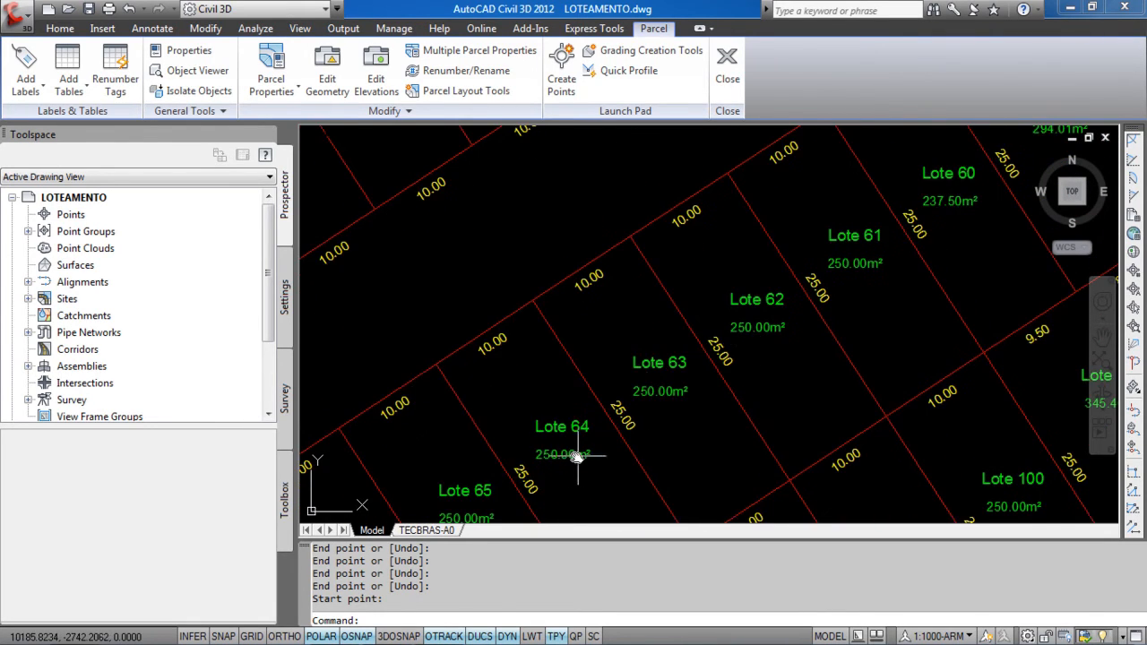
middle_drag(598, 441, 806, 321)
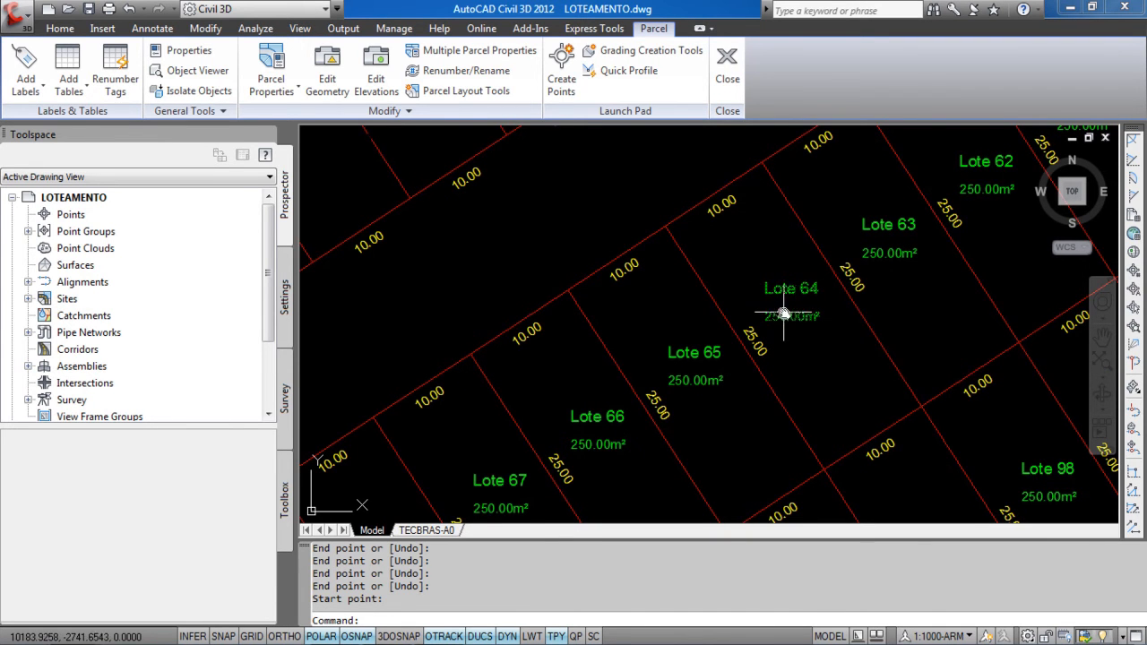
scroll(779, 313, down, 4)
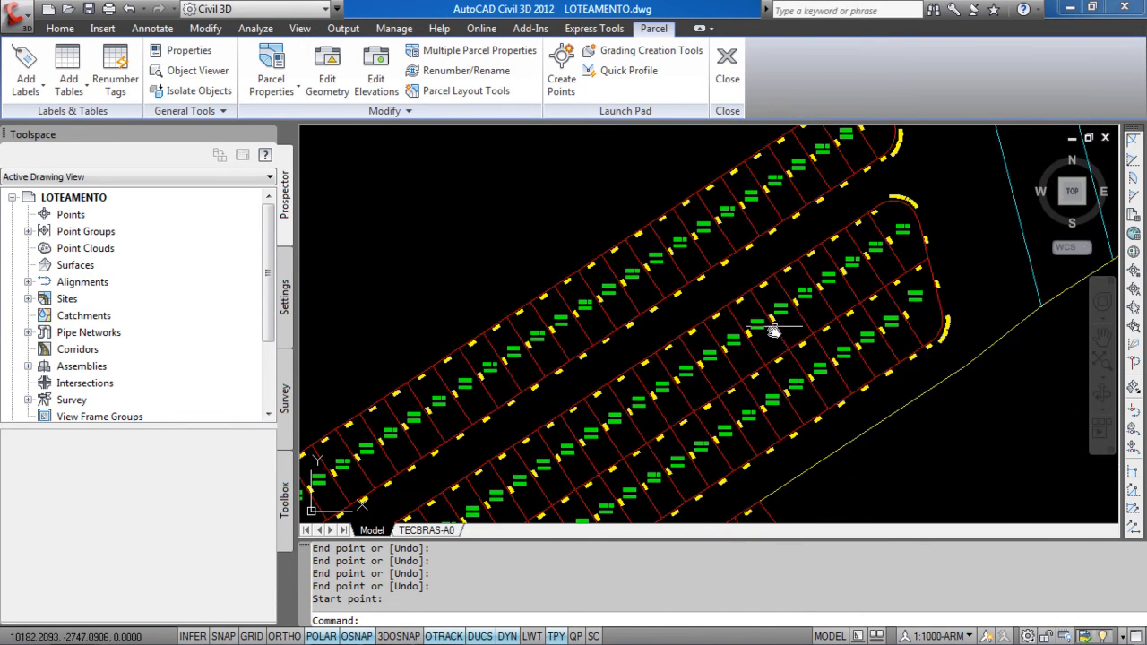
scroll(776, 320, down, 6)
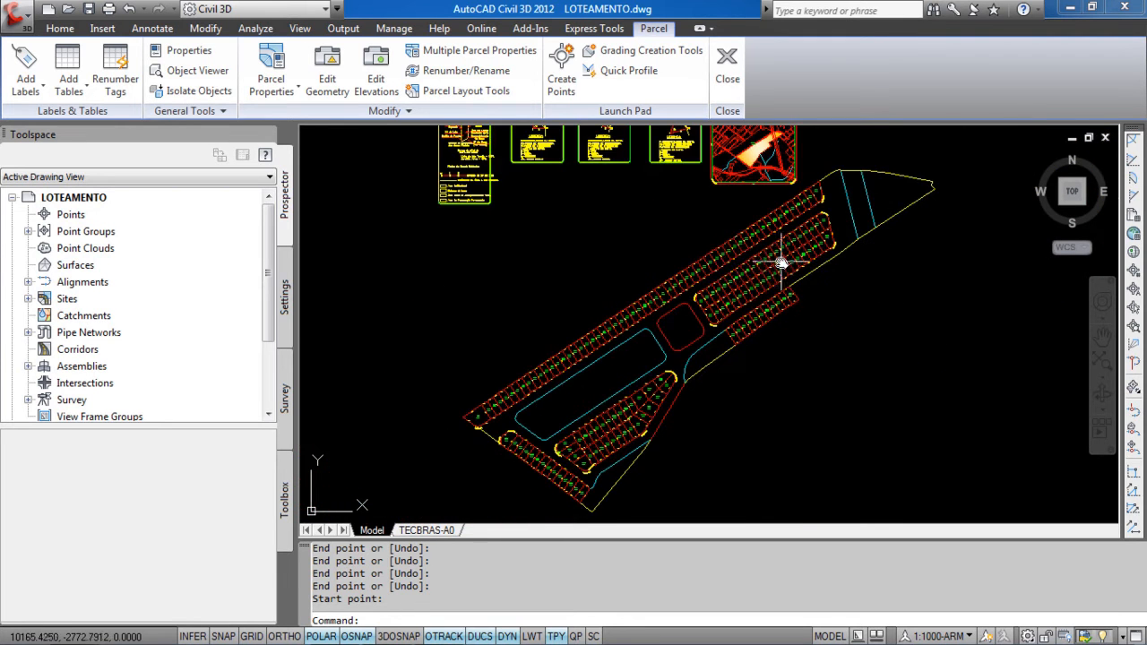
middle_drag(746, 279, 682, 258)
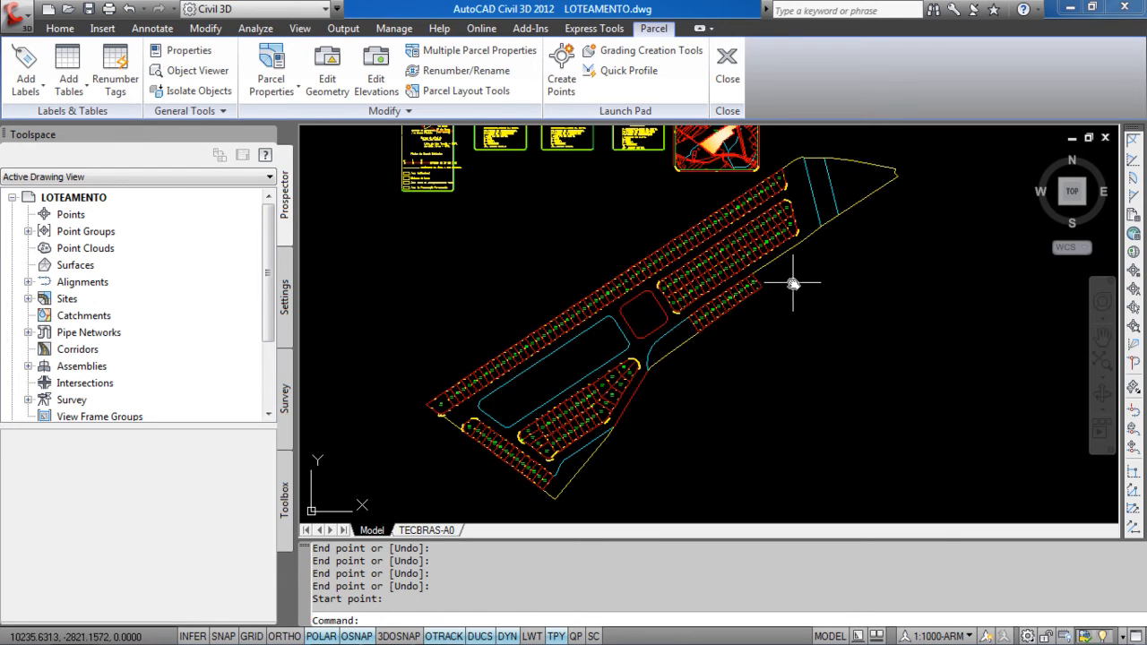
Step: Save a copy of the drawing as LOTEAMENTO-TABELAS in the 4-Tabela de áreas (LOTES) folder under 4-CÁLCULOS E DOCUMENTAÇÃO
click(15, 18)
mouse_move(97, 206)
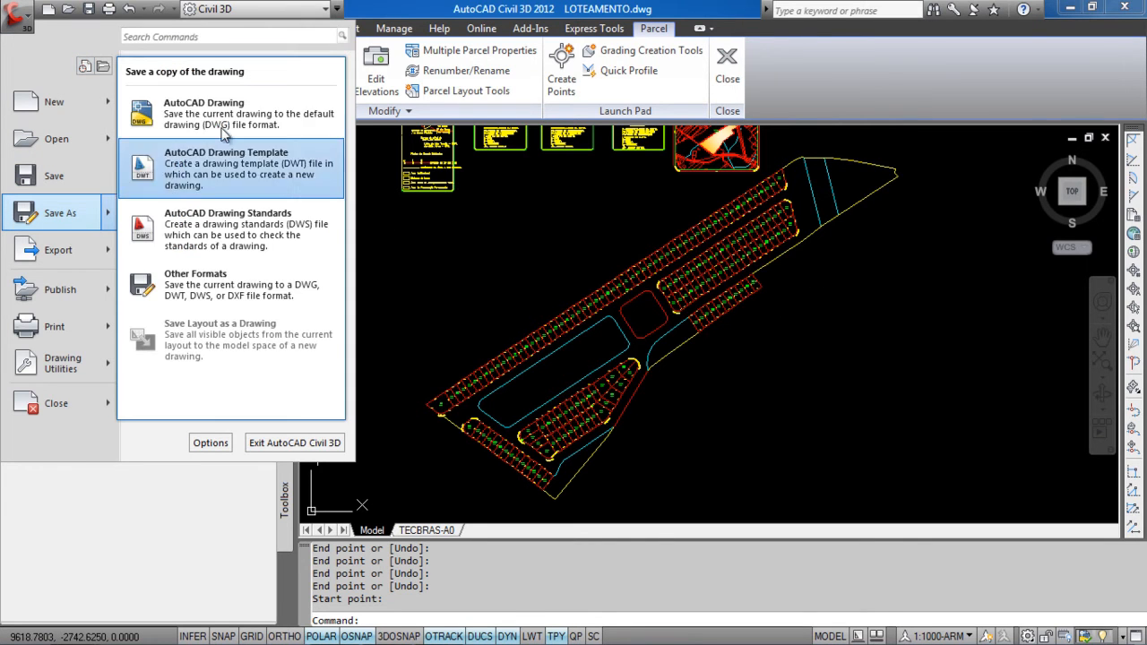
click(226, 128)
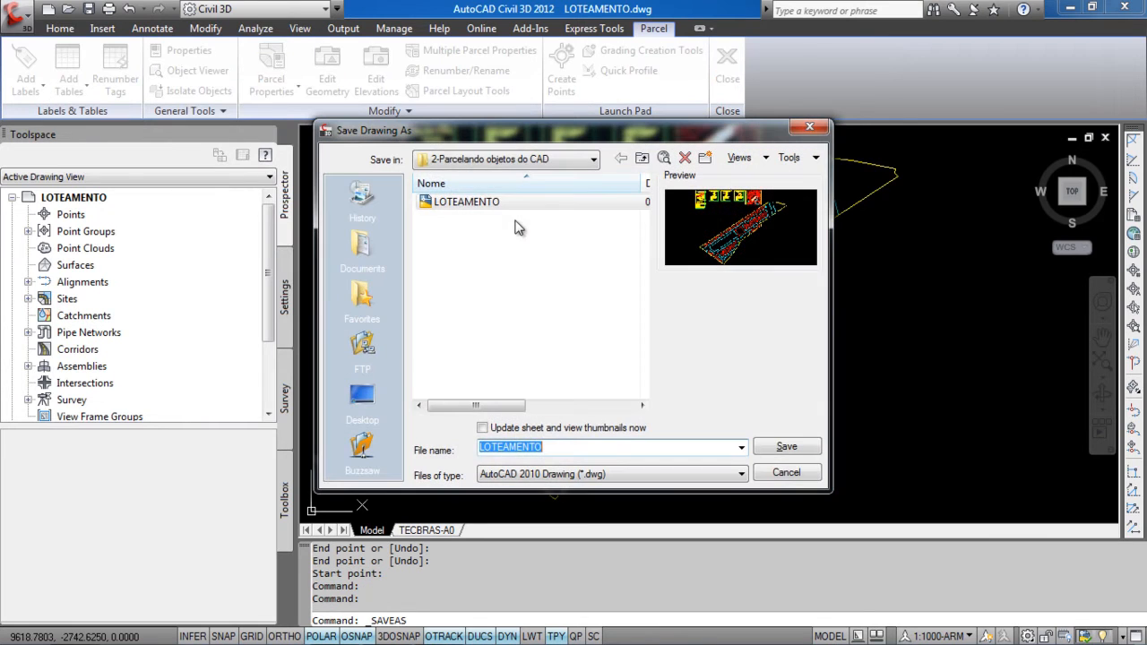
click(642, 158)
click(641, 159)
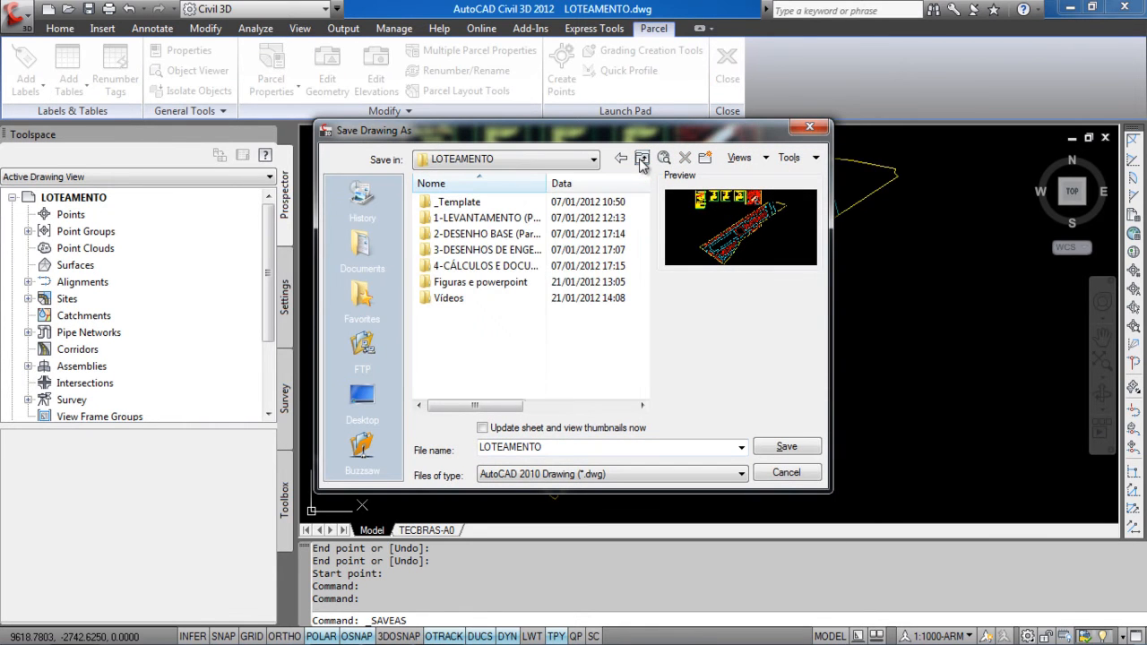
double_click(512, 265)
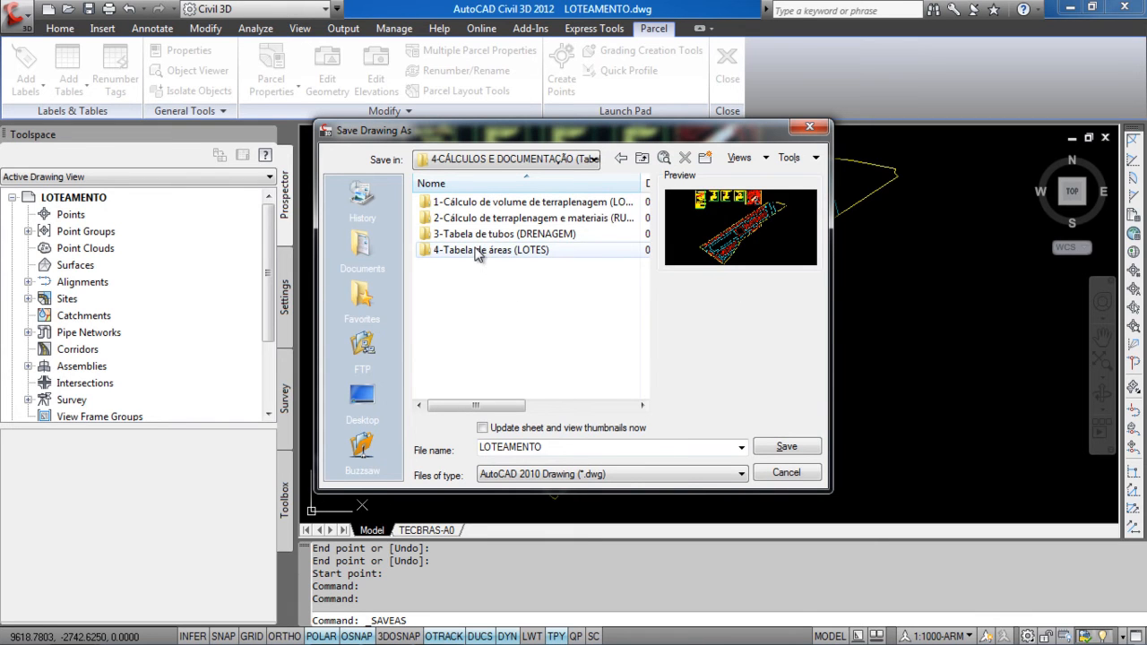
double_click(488, 253)
click(553, 446)
click(553, 446)
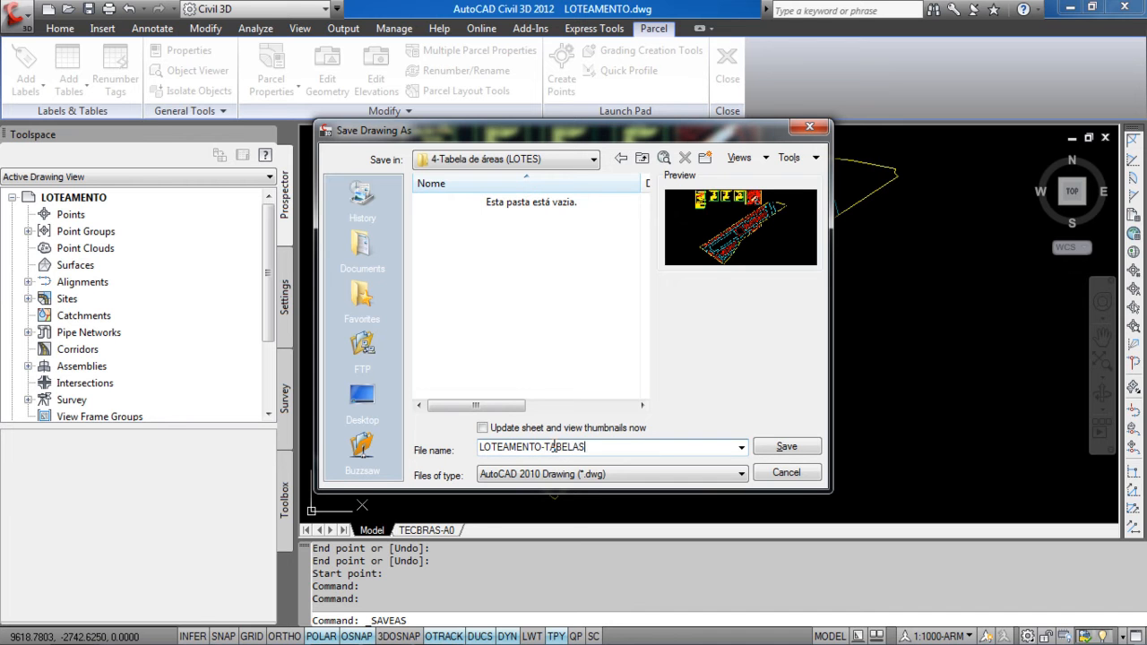
click(779, 449)
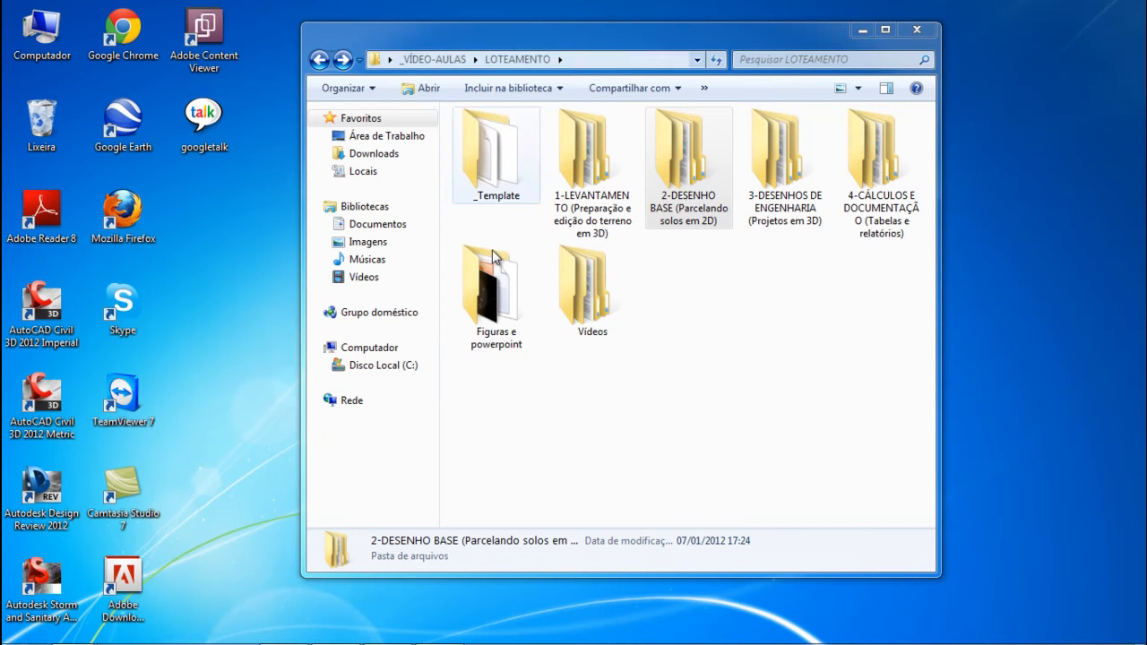
Step: Open the Lotes-automaticos drawing from the 1-Divisão automática de áreas em lotes folder under 2-DESENHO BASE and dismiss the Welcome Screen
double_click(701, 175)
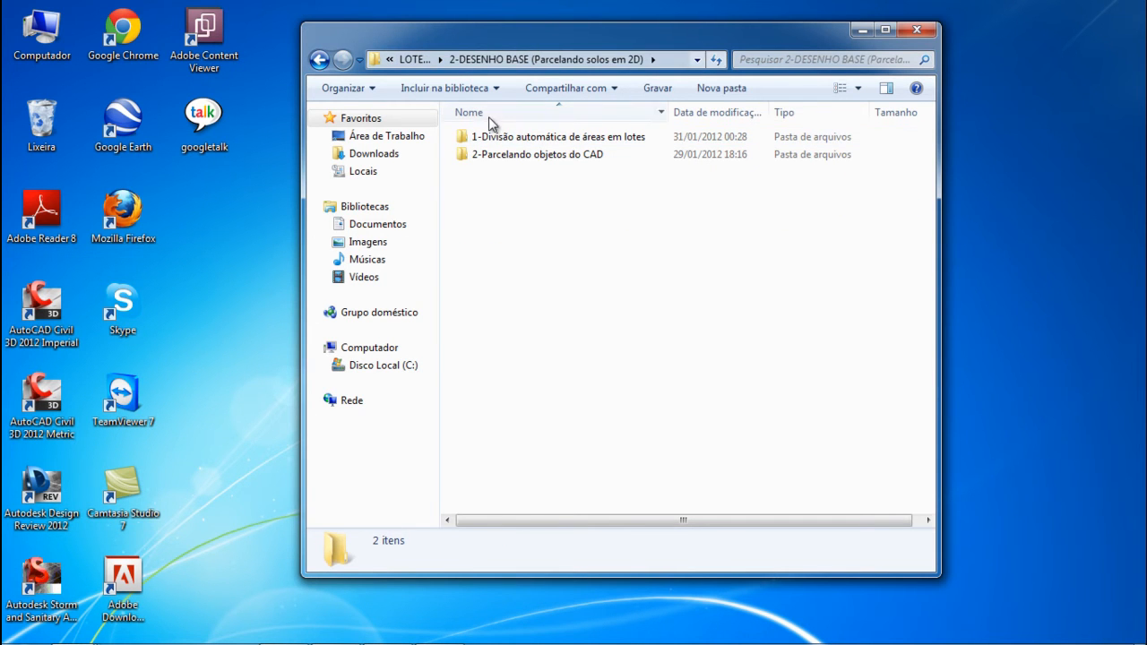
double_click(538, 139)
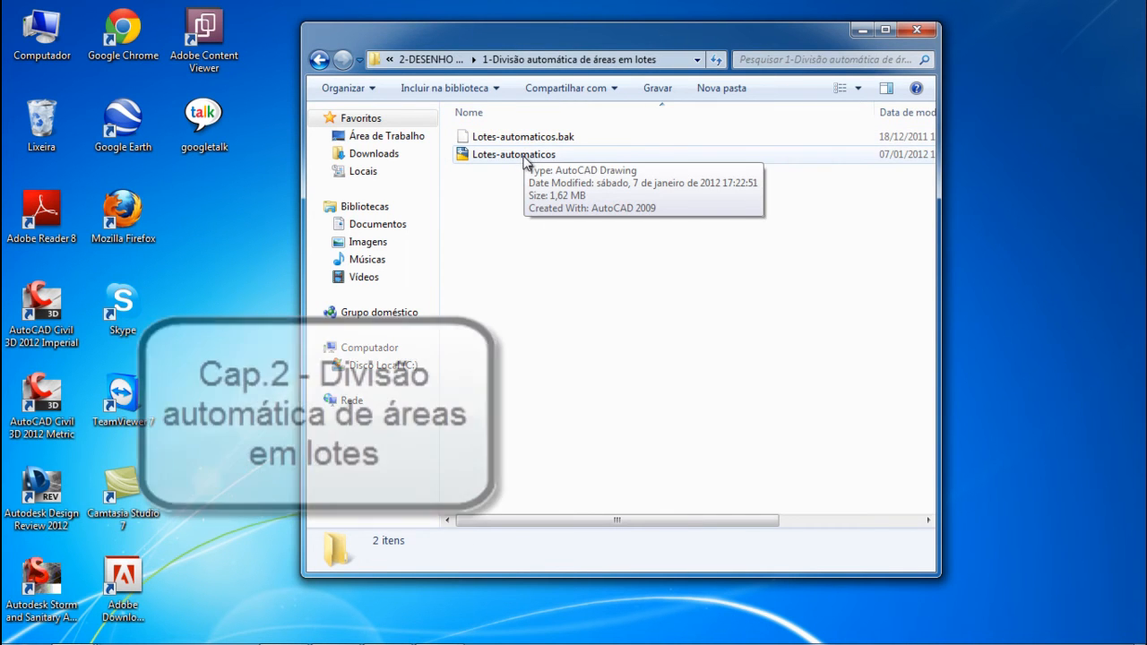
click(526, 157)
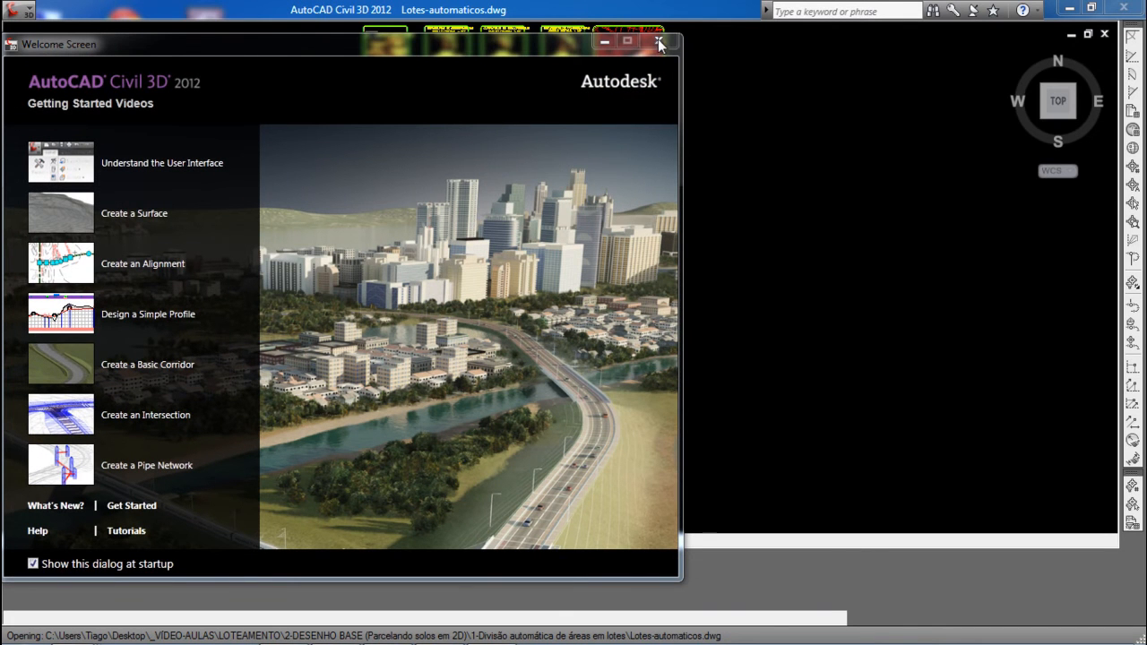
click(659, 44)
Step: Examine the finished example subdivision, including its lots, rounded street corners, areas and segment dimensions
scroll(620, 302, up, 2)
scroll(631, 298, up, 2)
click(628, 287)
scroll(545, 254, up, 2)
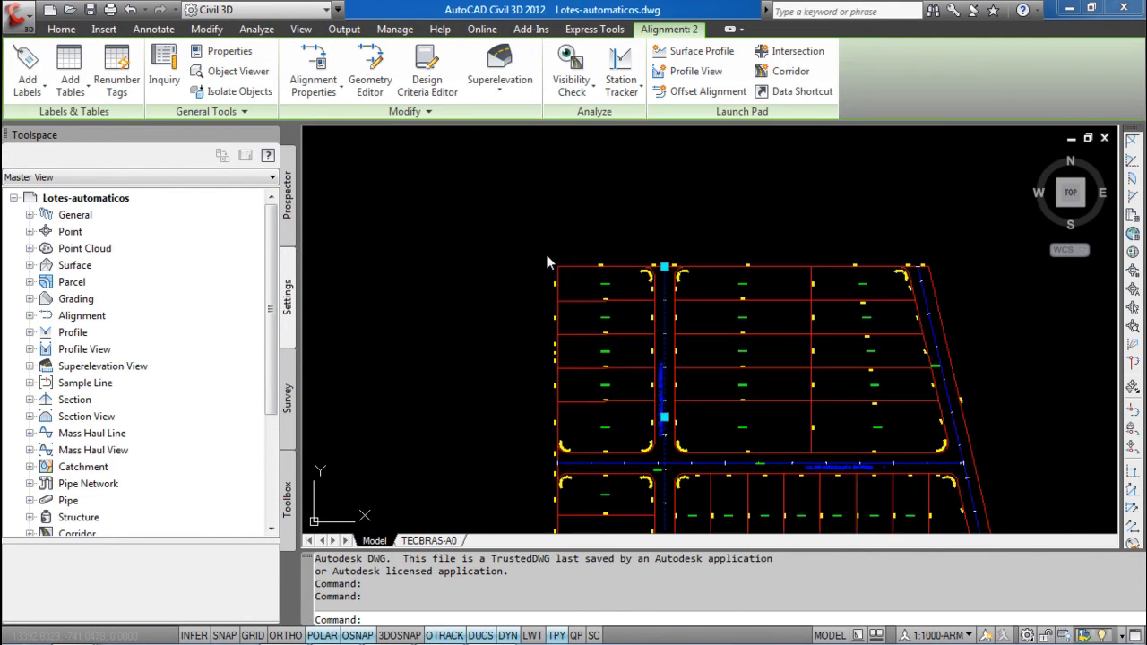
scroll(545, 252, up, 2)
key(Escape)
mouse_move(702, 309)
middle_down()
mouse_move(543, 207)
mouse_move(515, 217)
middle_up()
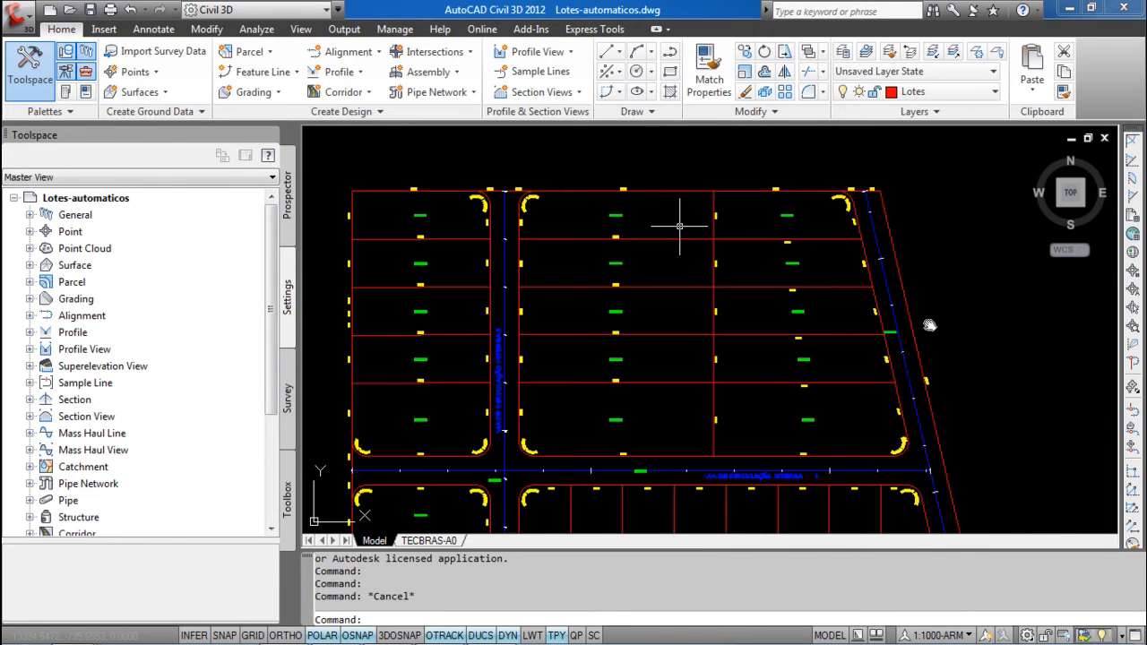
mouse_move(862, 489)
middle_down()
mouse_move(836, 359)
mouse_move(825, 353)
middle_up()
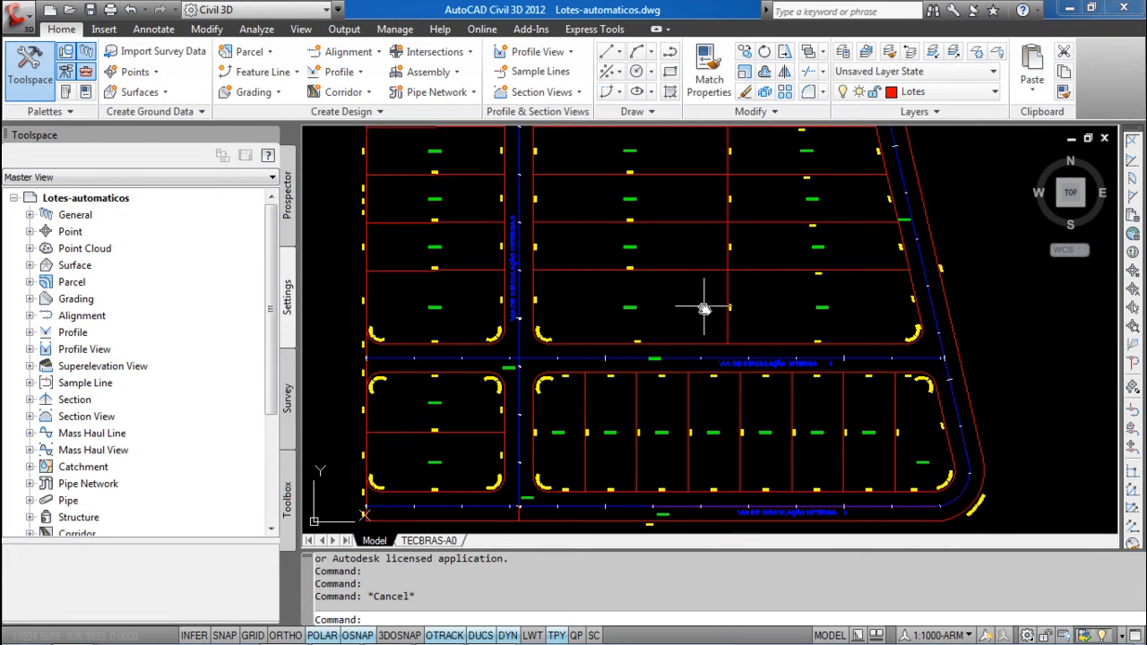
scroll(704, 308, down, 1)
scroll(707, 335, down, 1)
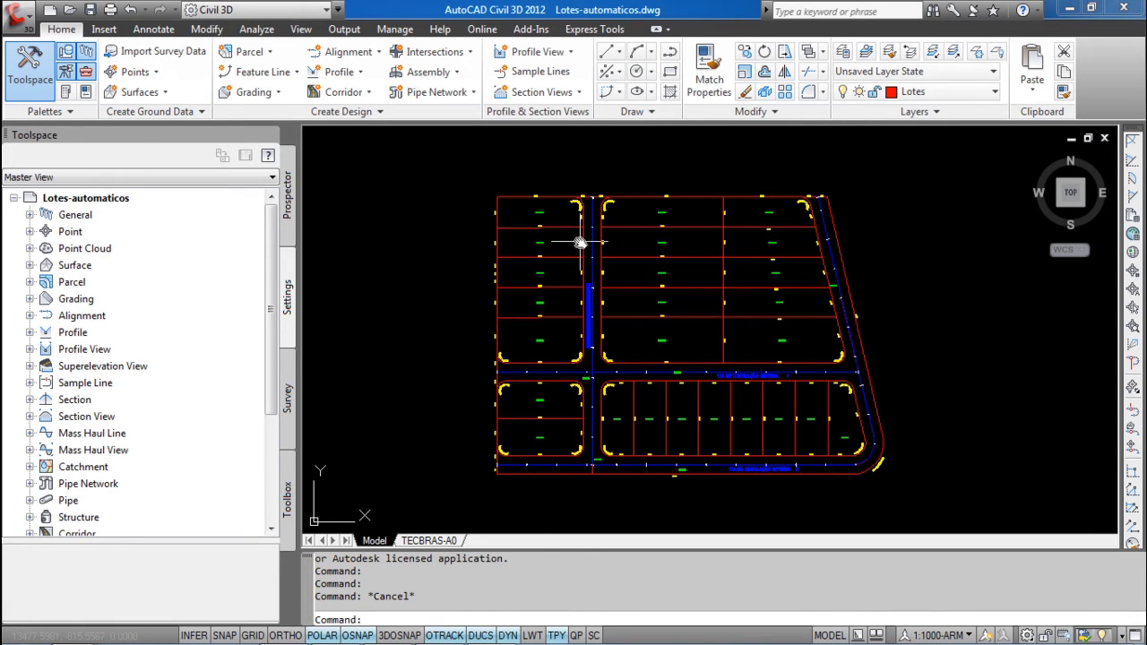
scroll(534, 188, up, 5)
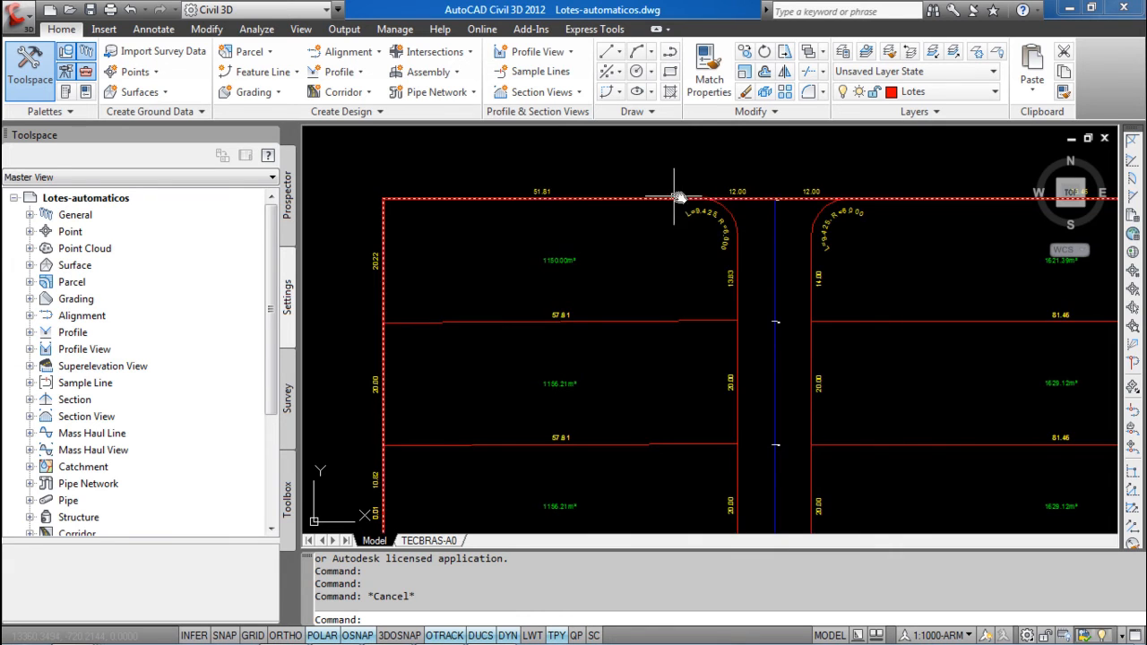
scroll(673, 197, down, 5)
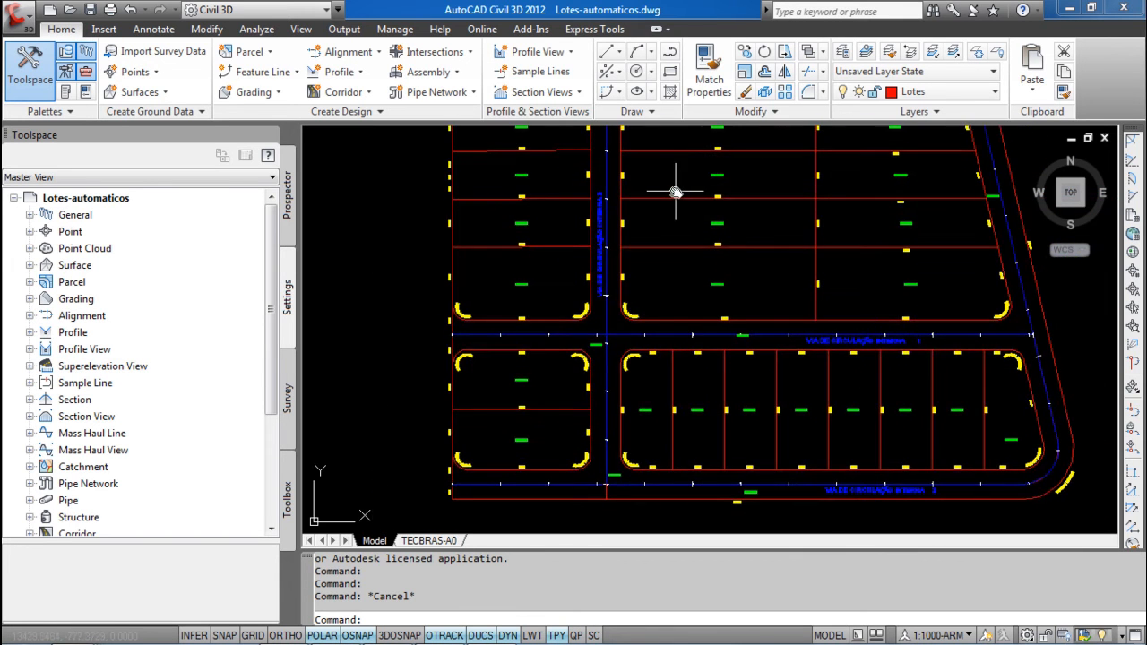
scroll(673, 191, down, 4)
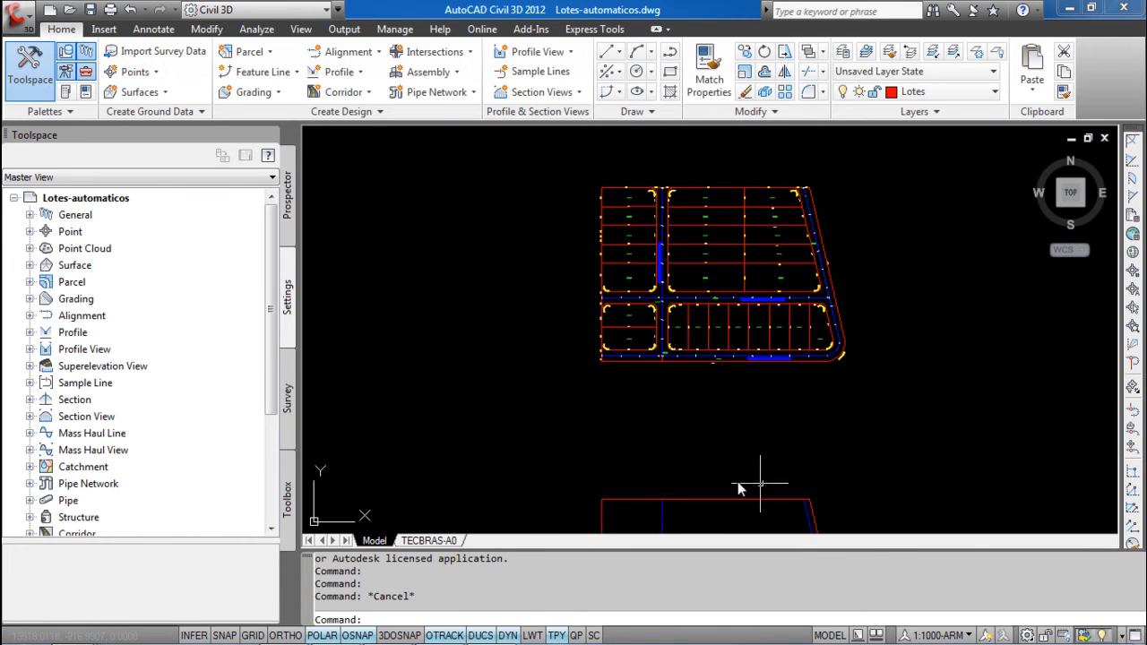
Step: Select the red outer boundary of the undivided area below the example as the object to convert with Create Parcel from Objects
middle_drag(772, 393, 760, 170)
scroll(739, 246, up, 2)
mouse_move(714, 280)
middle_down()
mouse_move(738, 183)
mouse_move(706, 196)
middle_up()
click(252, 55)
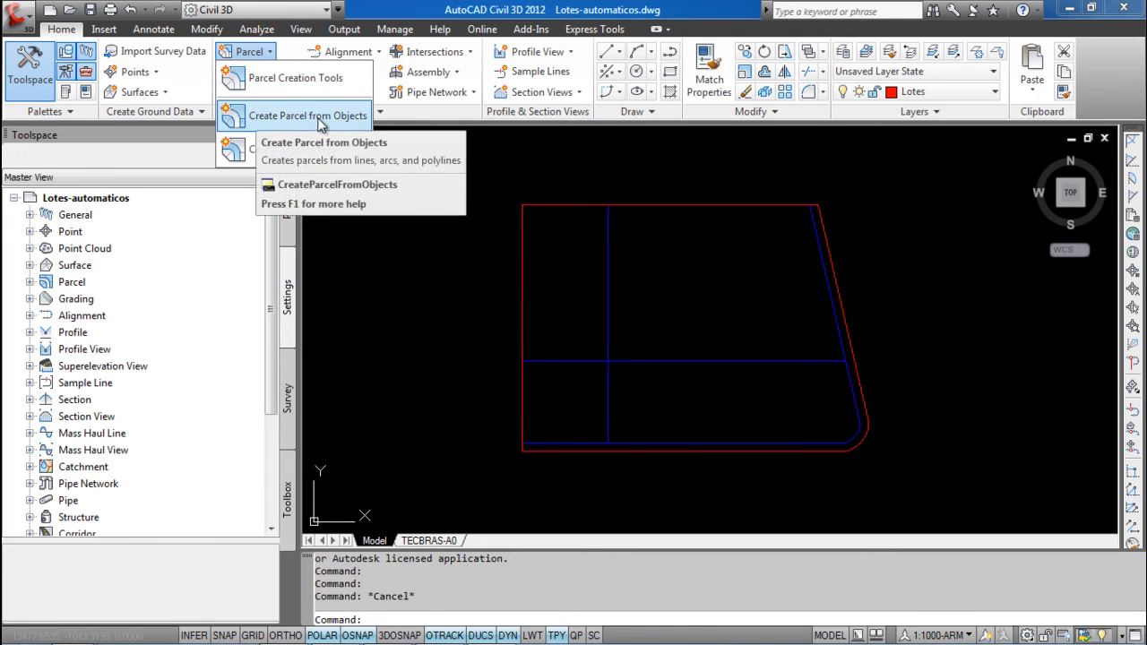
click(308, 116)
click(523, 257)
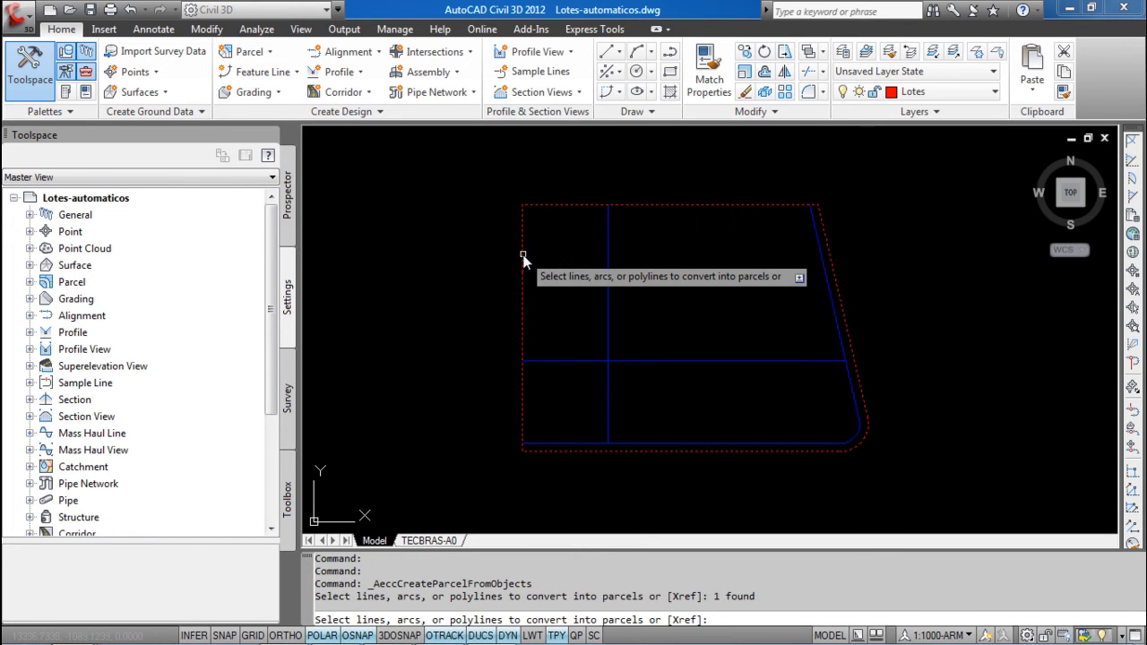
key(Return)
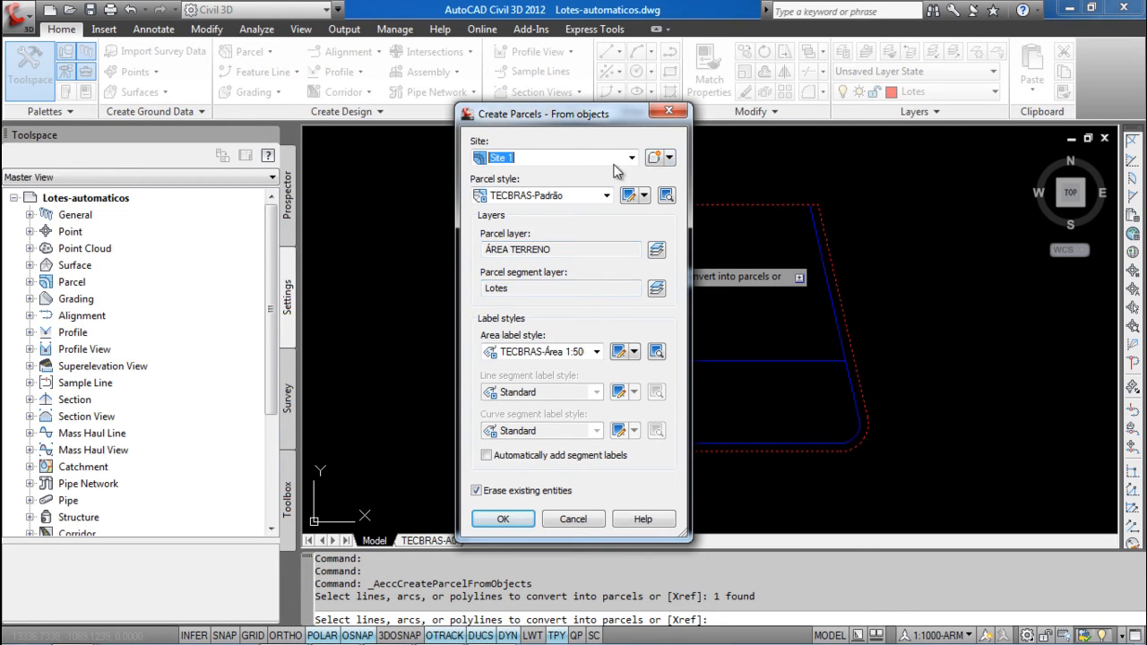
Step: Create a new site named PROJETO for the parcel
click(671, 159)
click(685, 180)
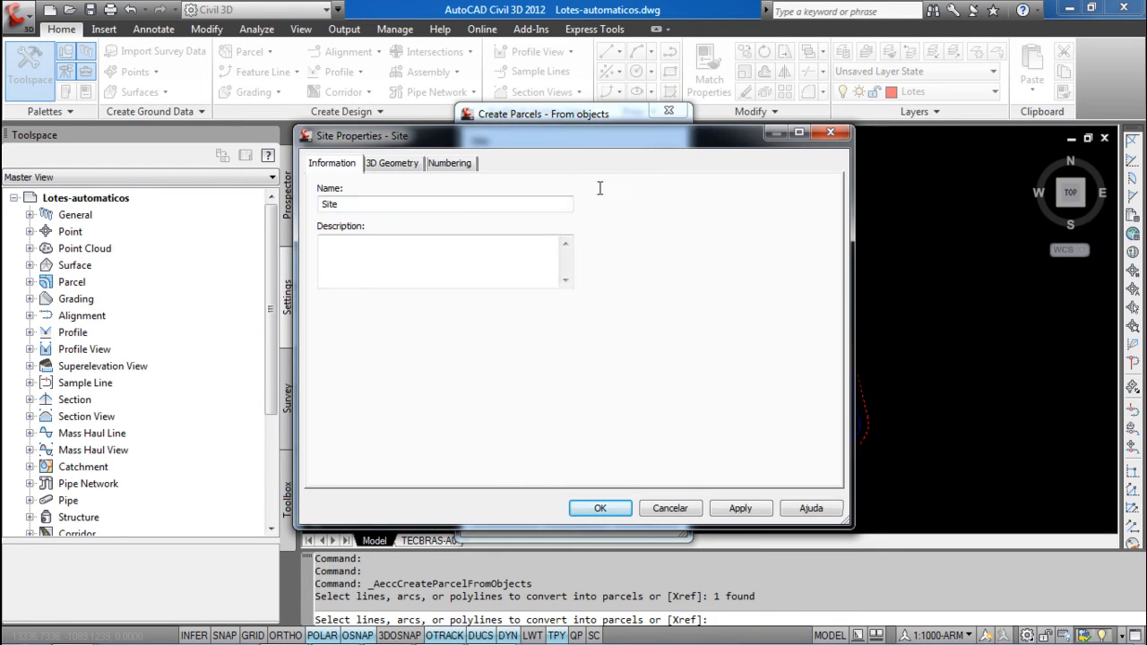
text(PROJETO)
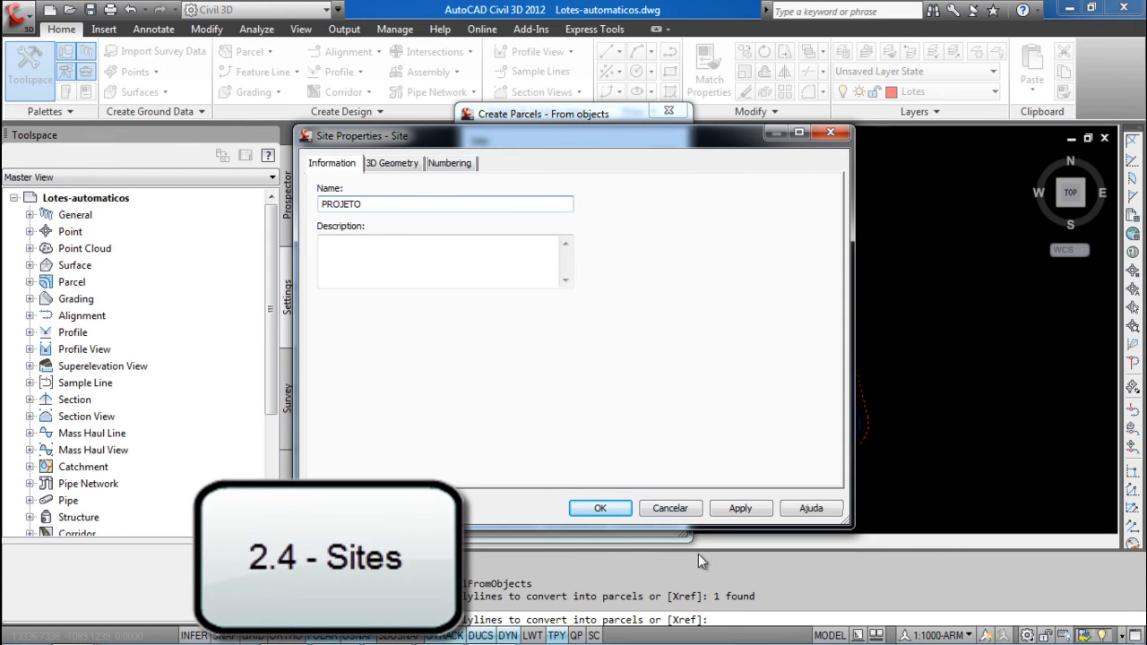
click(601, 508)
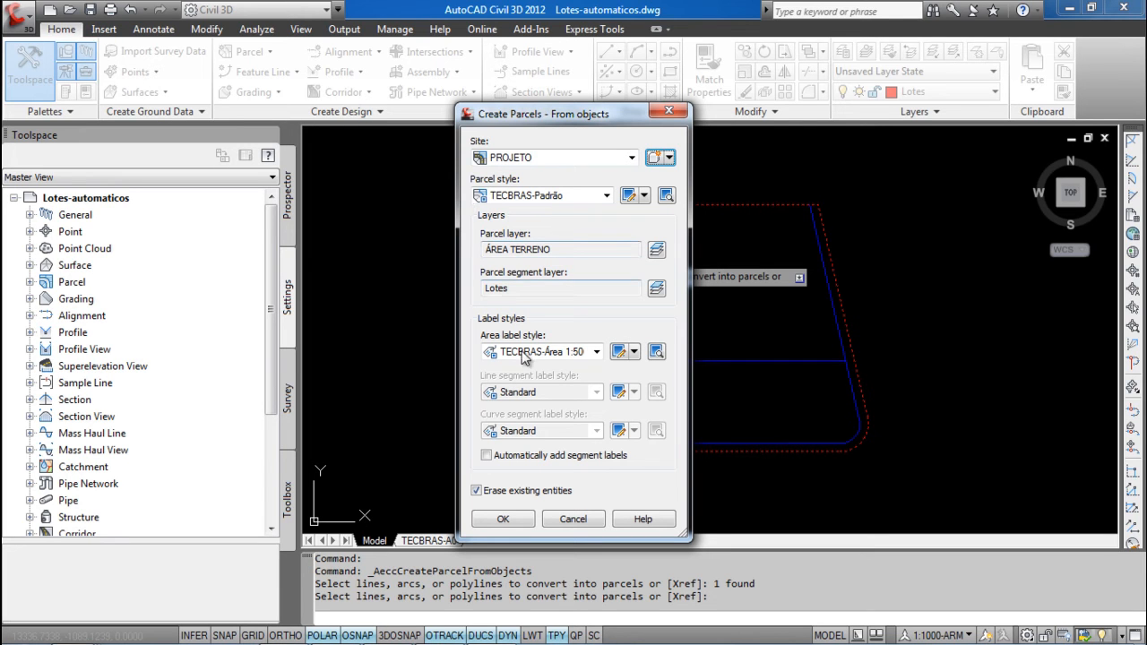
Step: Create the parcel with automatic segment labels, using TECBRAS-Frentes e laterais 1:500 for lines and TECBRAS-Desenvolvimento e raio 1:500 for curves
click(499, 457)
click(580, 394)
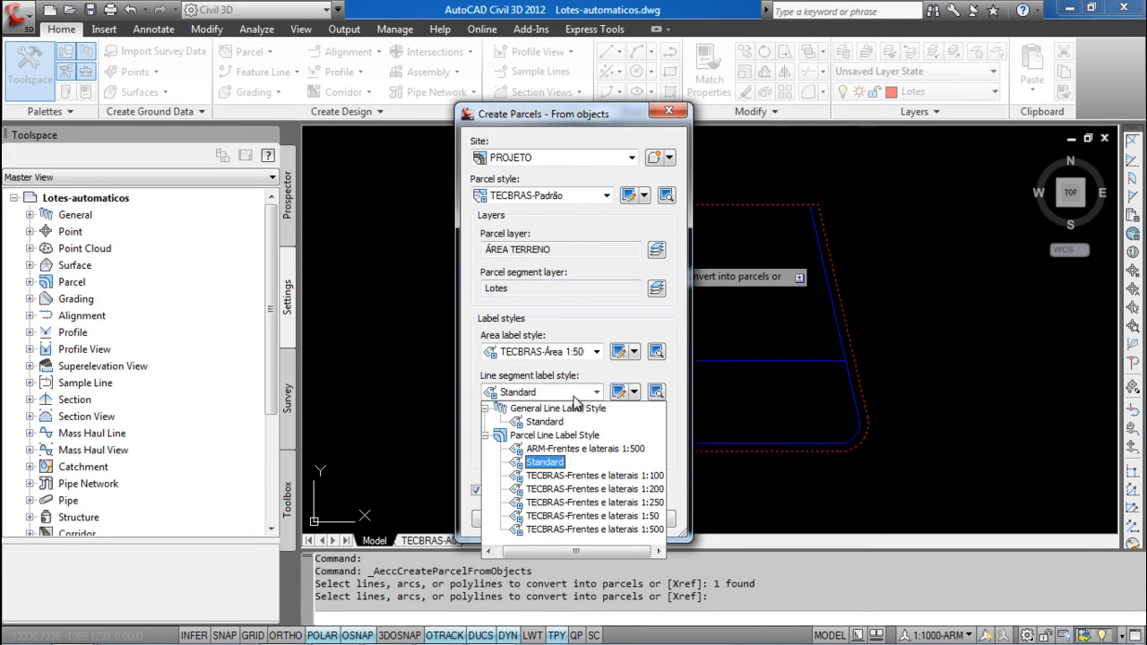
click(568, 530)
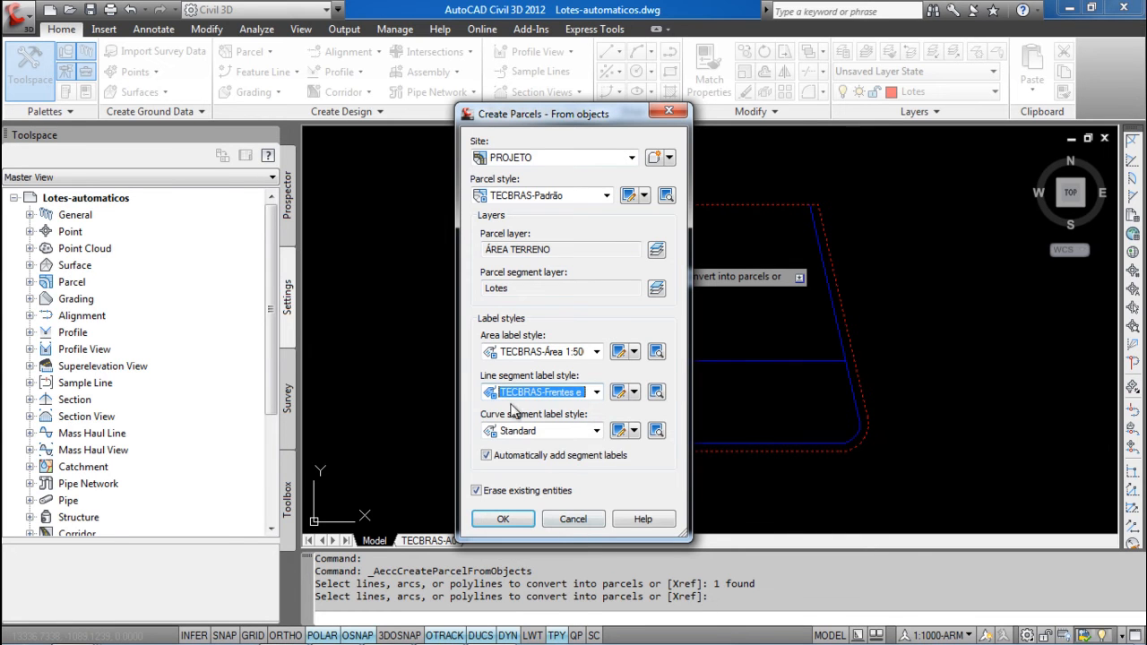
click(551, 431)
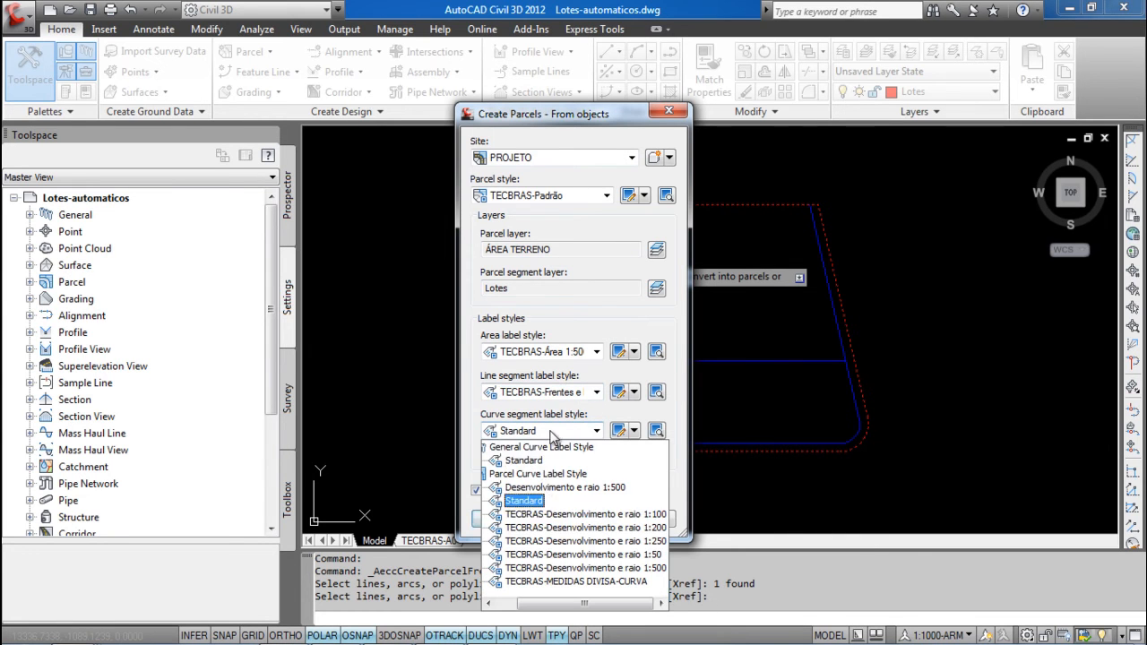
click(552, 569)
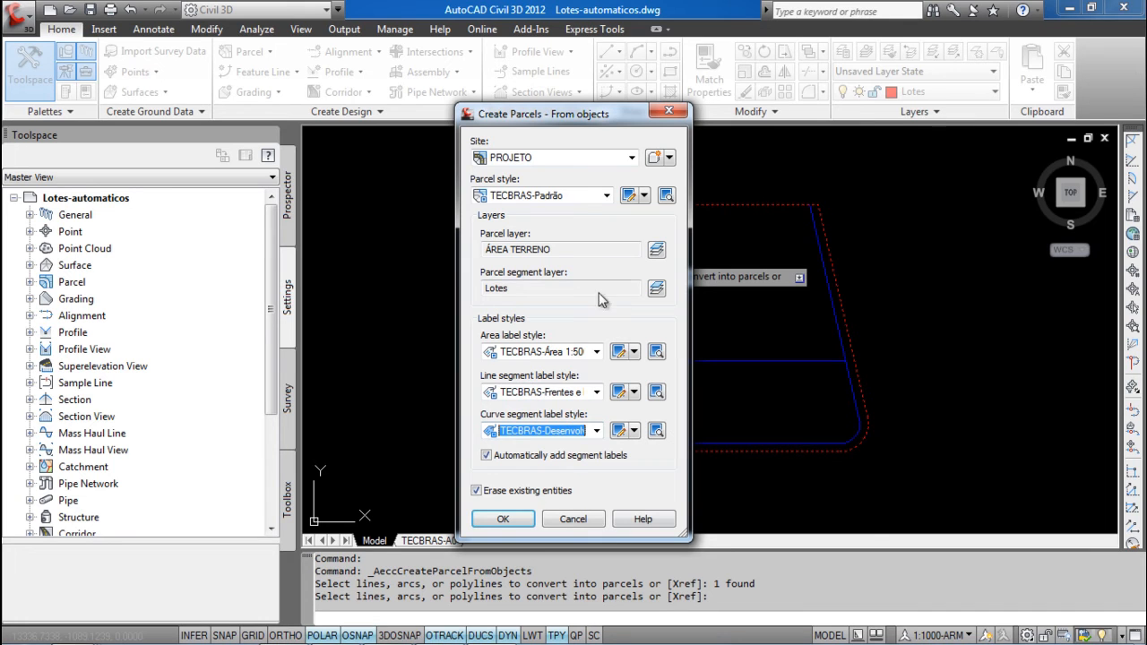
click(500, 520)
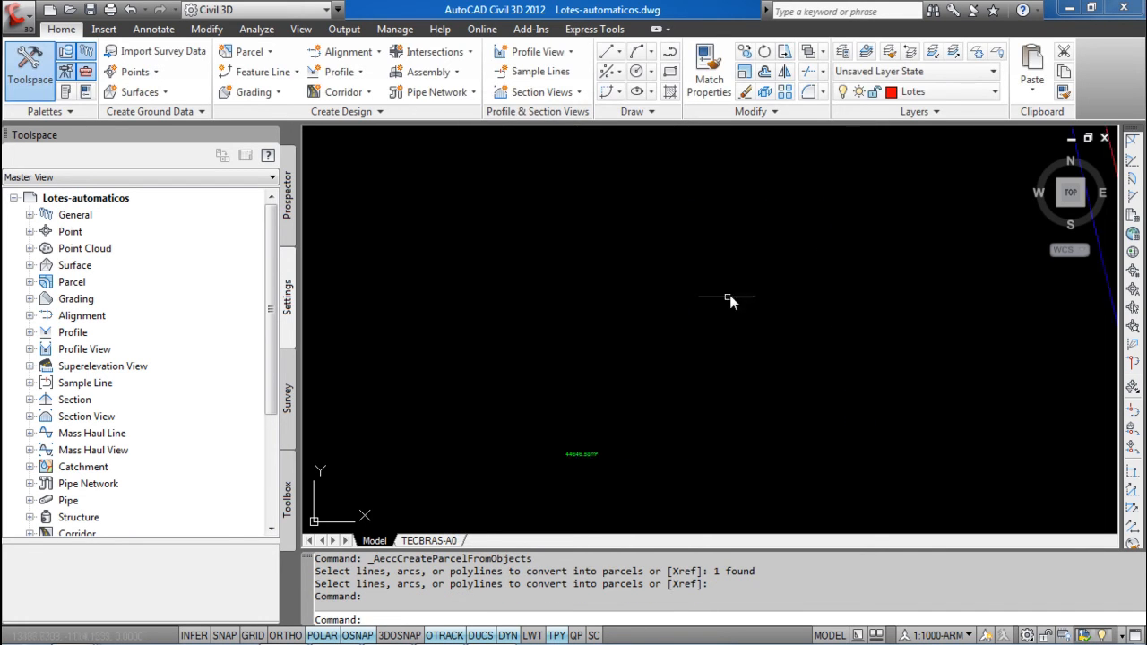
Step: Examine the new parcel's area label and the segment labels along its boundary
scroll(581, 332, down, 5)
scroll(567, 334, up, 5)
scroll(564, 336, down, 5)
scroll(520, 322, up, 2)
scroll(752, 475, up, 6)
scroll(912, 273, down, 5)
mouse_move(526, 247)
middle_down()
mouse_move(601, 339)
mouse_move(583, 333)
middle_up()
scroll(592, 305, down, 3)
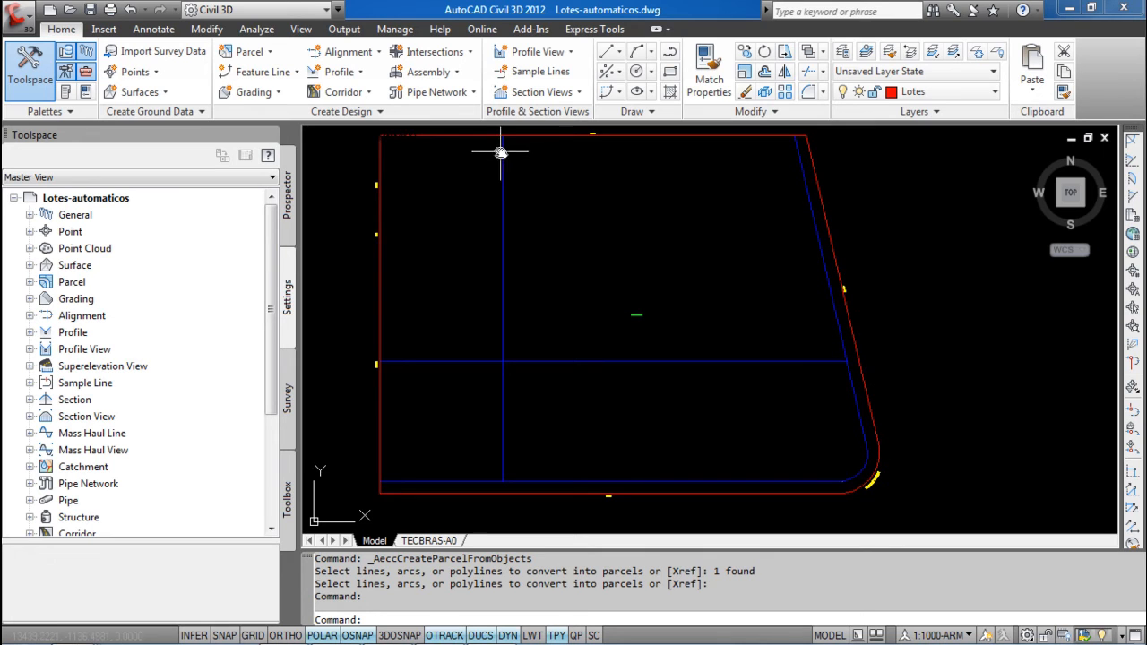
Step: Select the lower blue street line, its corner arc and the slanted east line for an alignment from objects, accepting the proposed direction
click(345, 51)
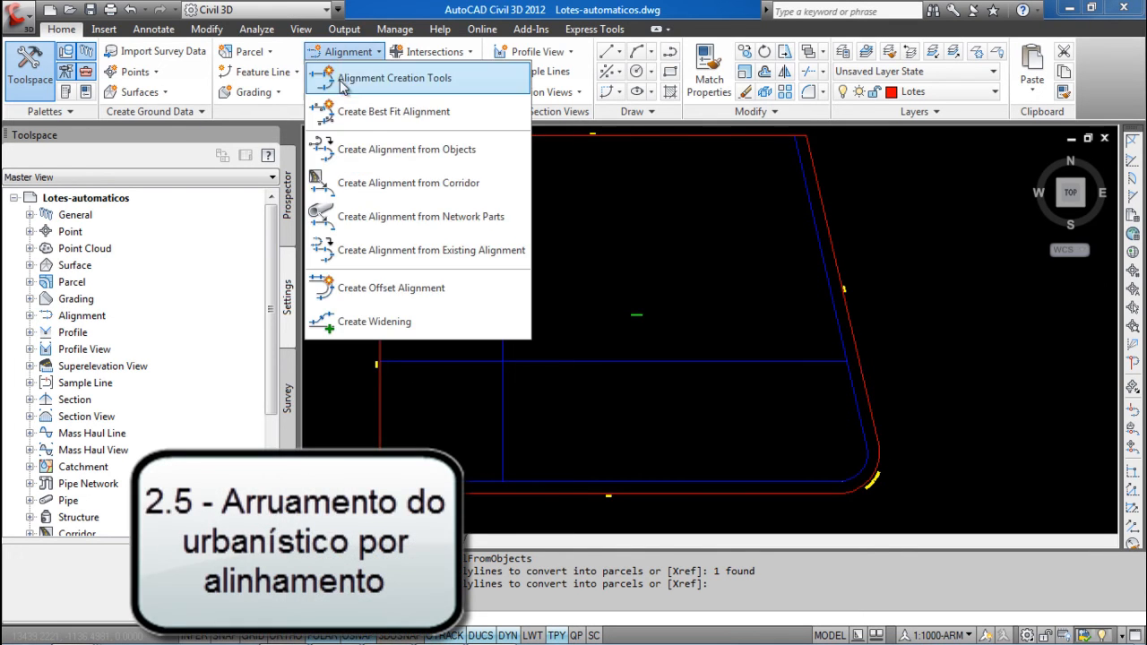
click(403, 154)
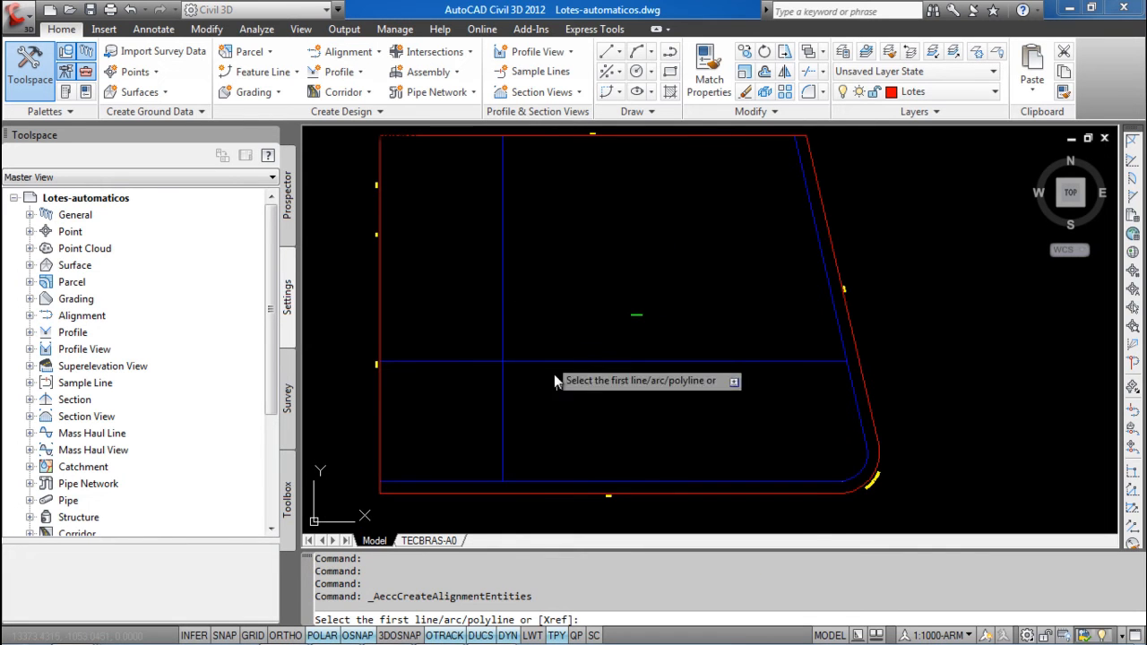
click(626, 484)
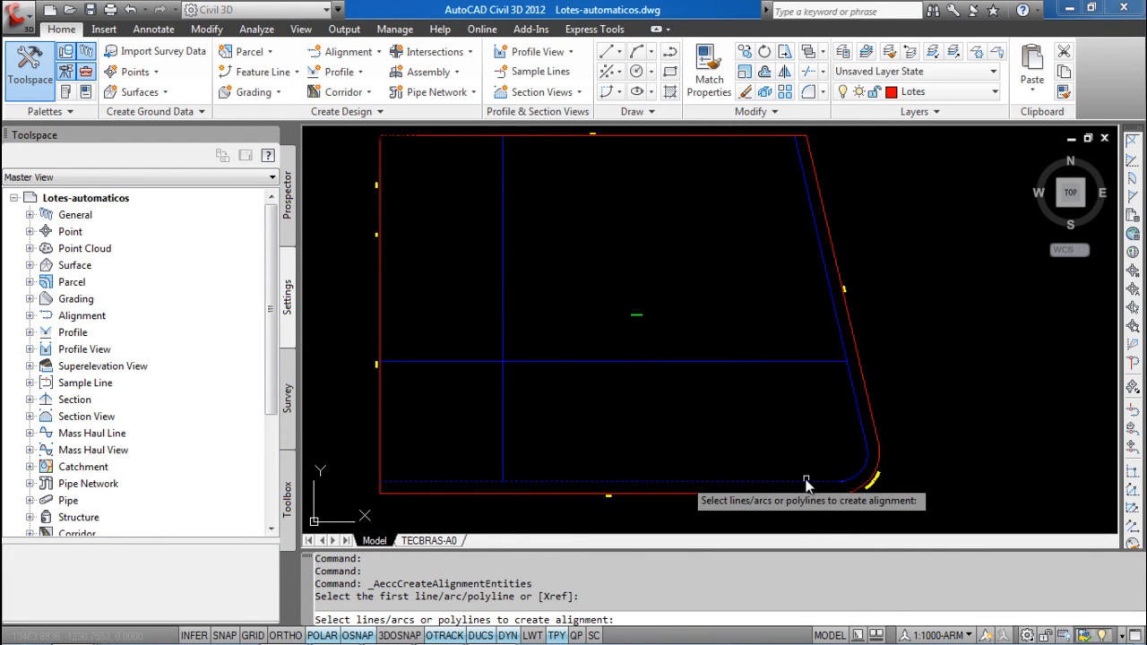
click(860, 473)
click(861, 436)
key(Return)
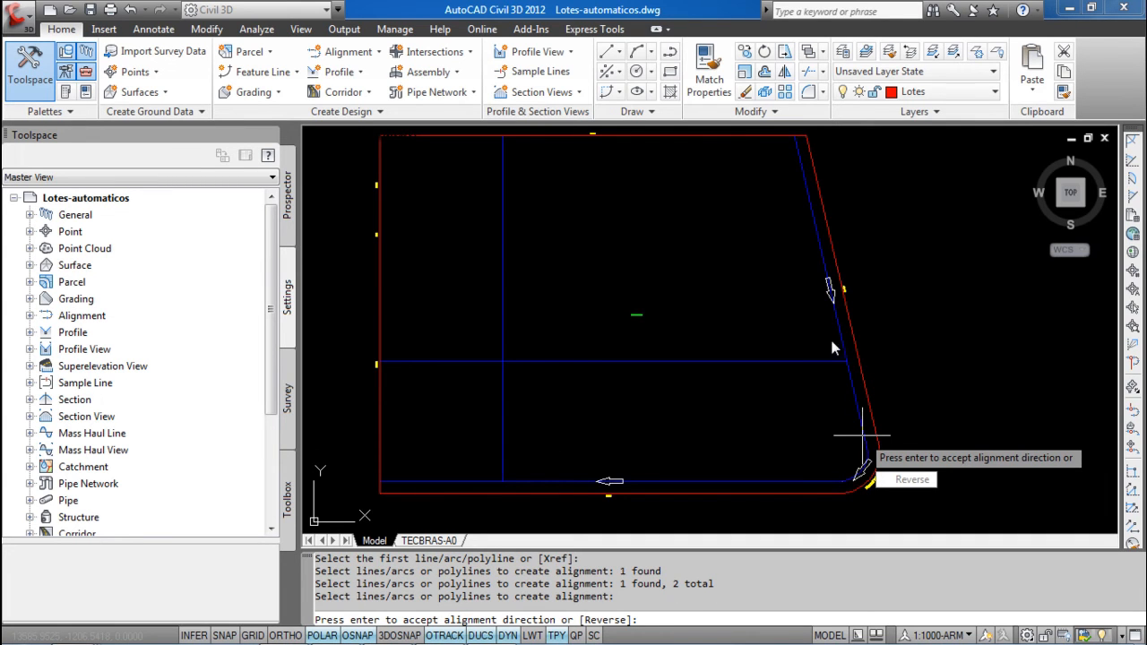
key(Return)
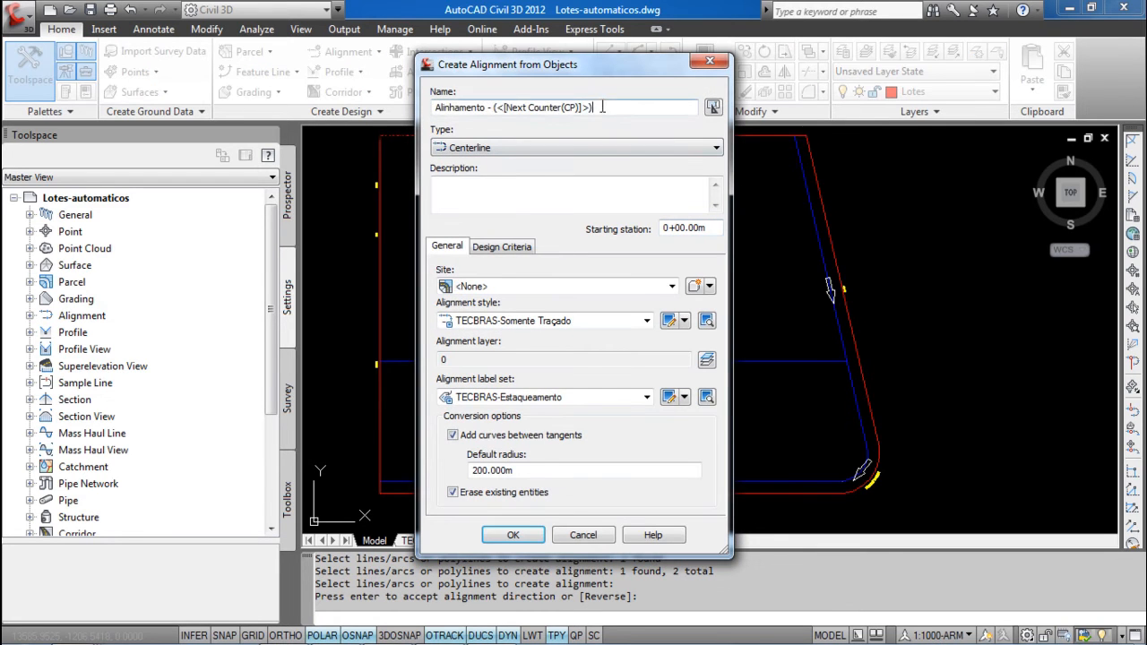
Step: Name the alignment VIA DE CIRCULAÇÃO 1 and assign it to the PROJETO site
text(VIA )
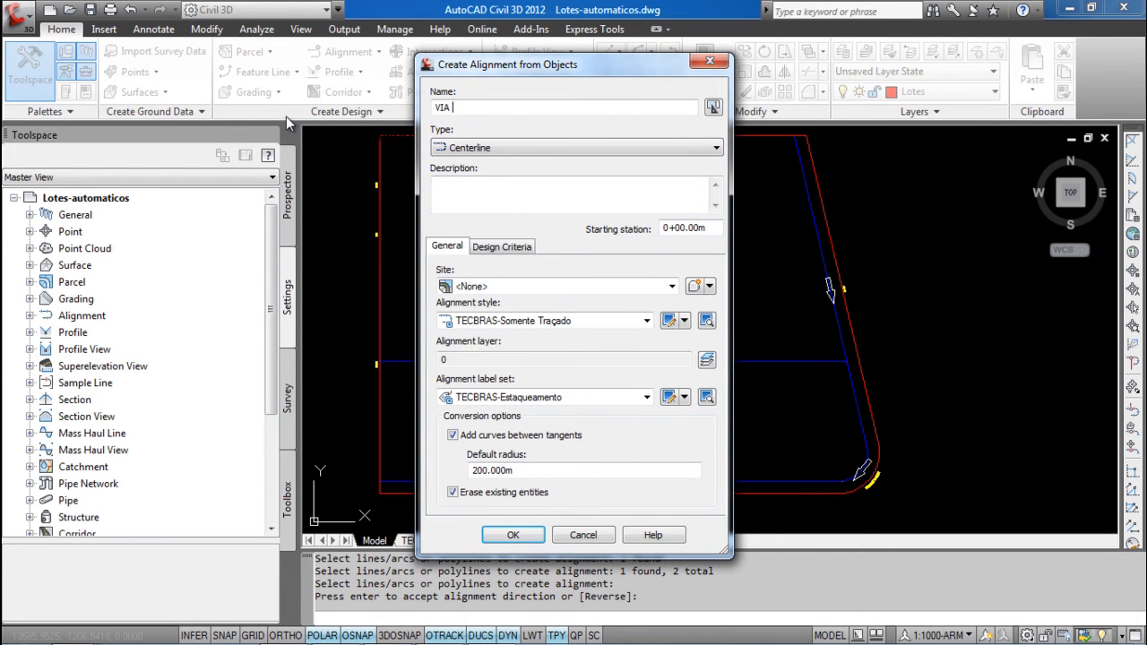
text(DE CIRCULAÇÃO)
click(553, 292)
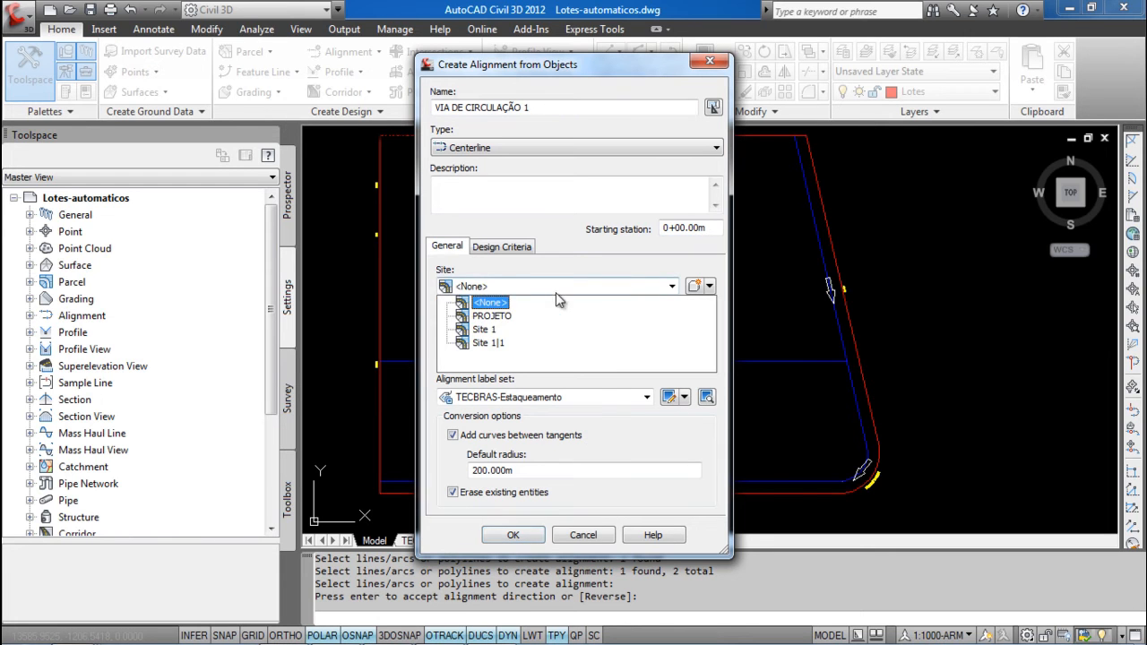
click(493, 317)
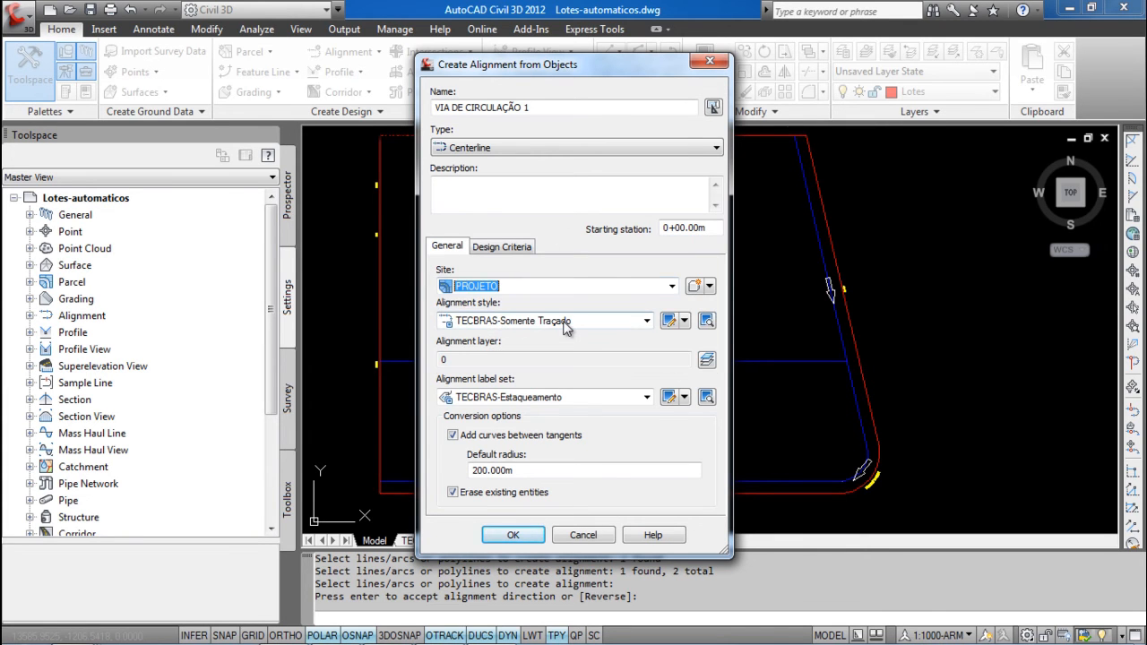
Step: Create the alignment with style TECBRAS-Somente Traçado and label set TECBRAS-Estaqueamento, without adding curves between tangents
click(566, 325)
click(567, 326)
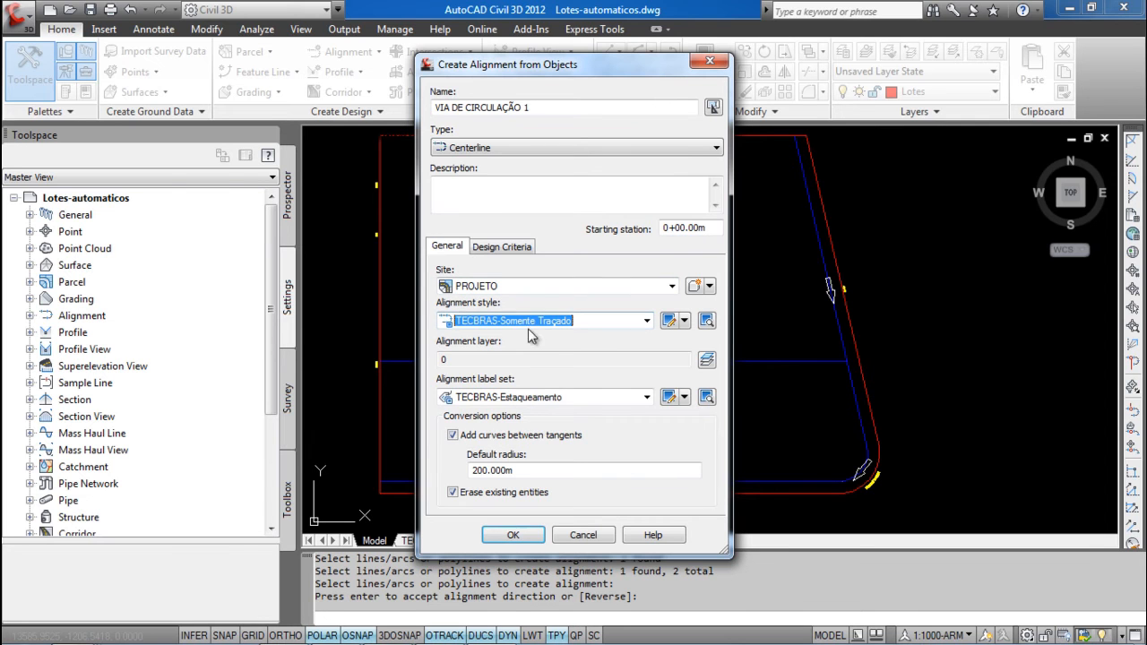
click(534, 397)
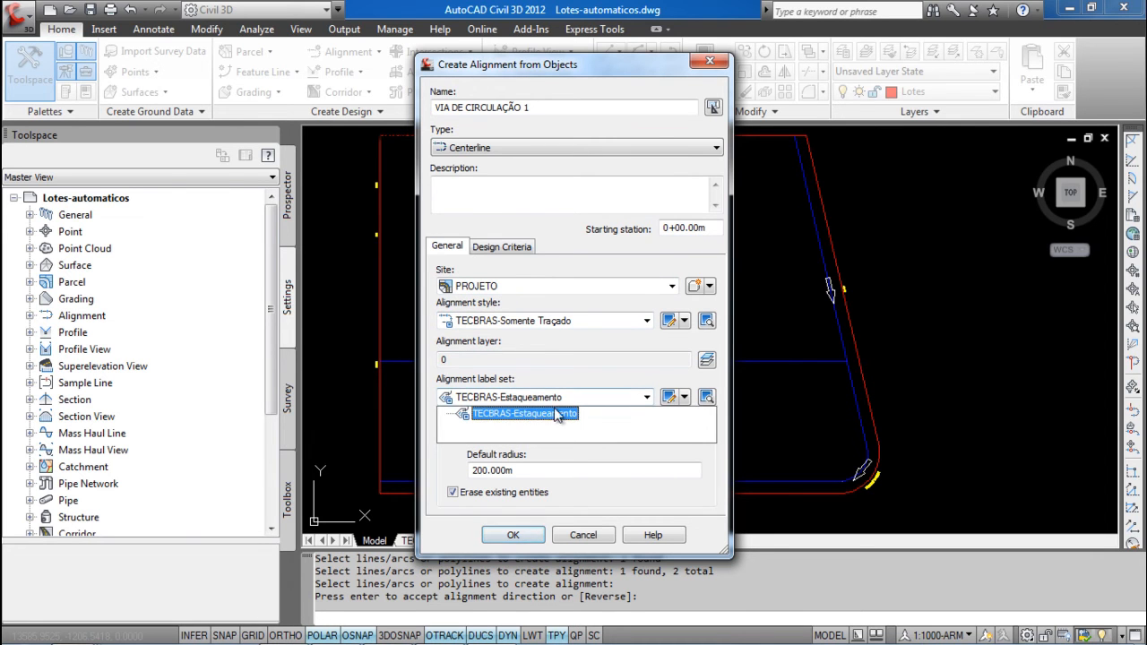
click(514, 412)
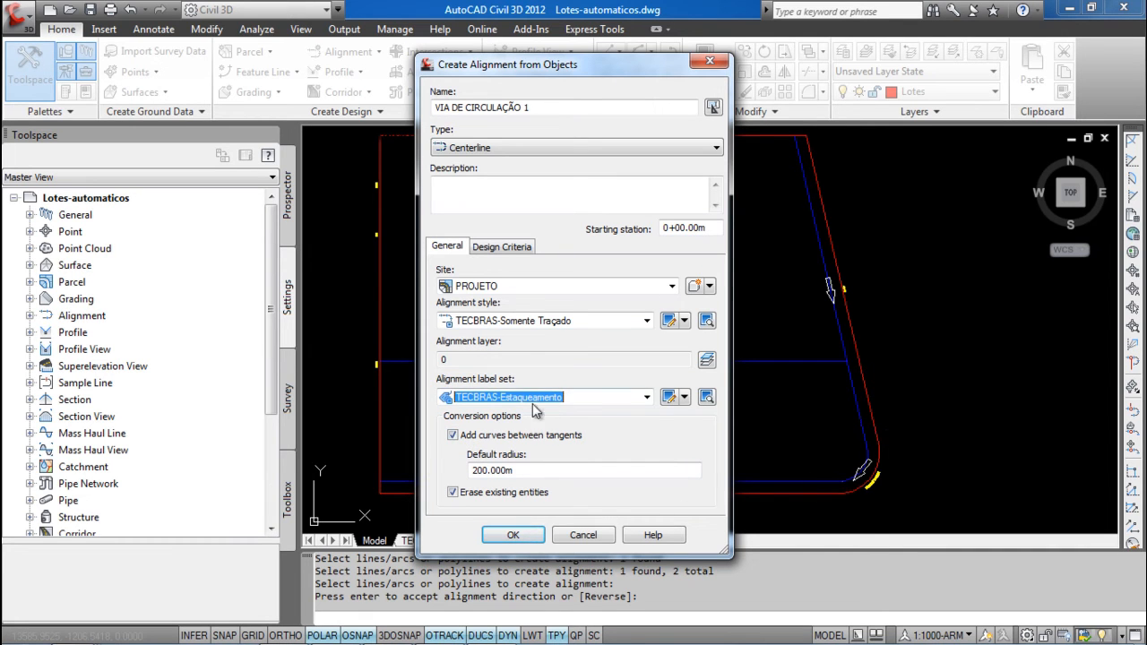
click(491, 436)
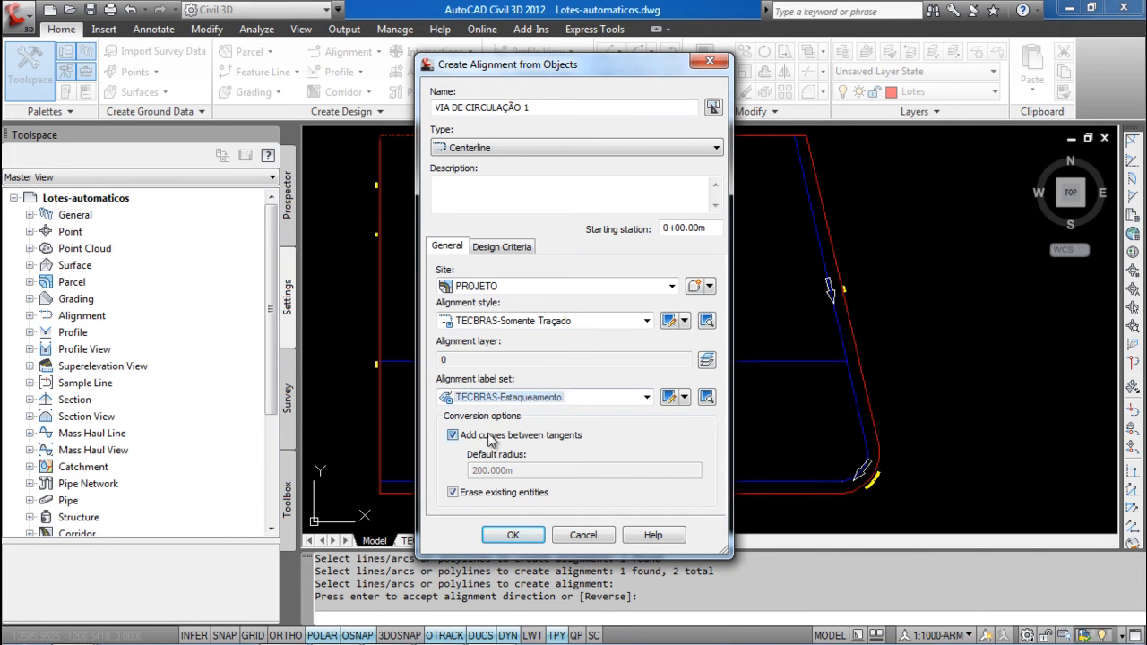
click(510, 535)
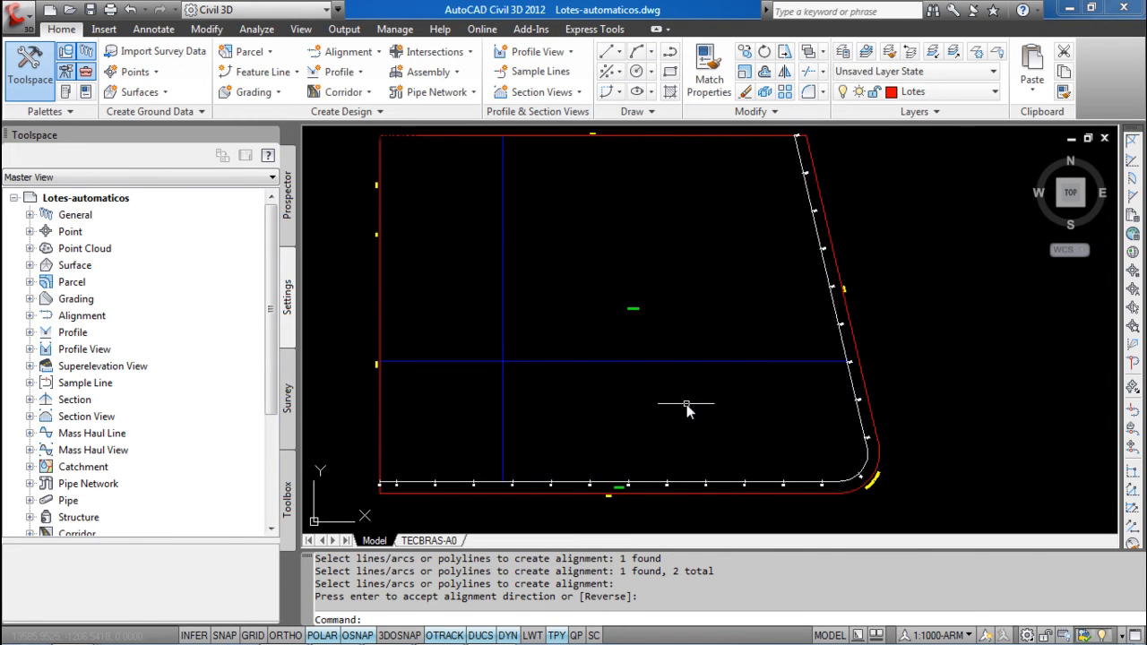
Step: Examine the station labels and the area label of the strip between the new alignment and the lower boundary
scroll(507, 483, up, 6)
scroll(472, 435, up, 3)
scroll(548, 380, down, 4)
scroll(609, 368, up, 3)
scroll(794, 374, down, 5)
scroll(908, 364, up, 5)
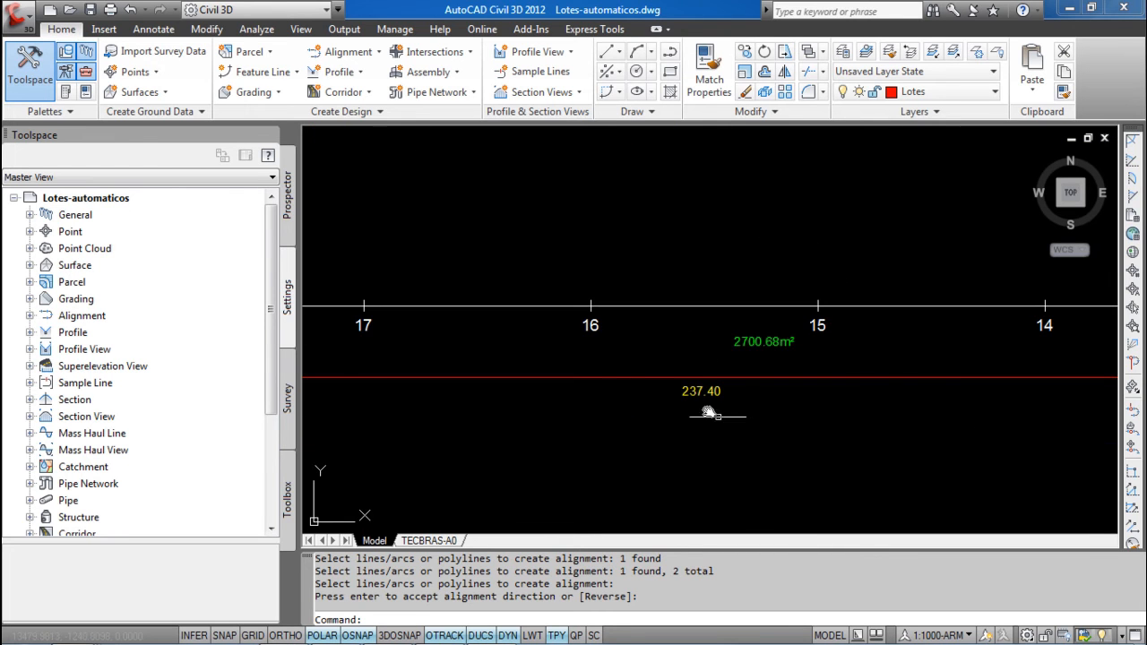
scroll(768, 293, down, 4)
scroll(763, 317, down, 5)
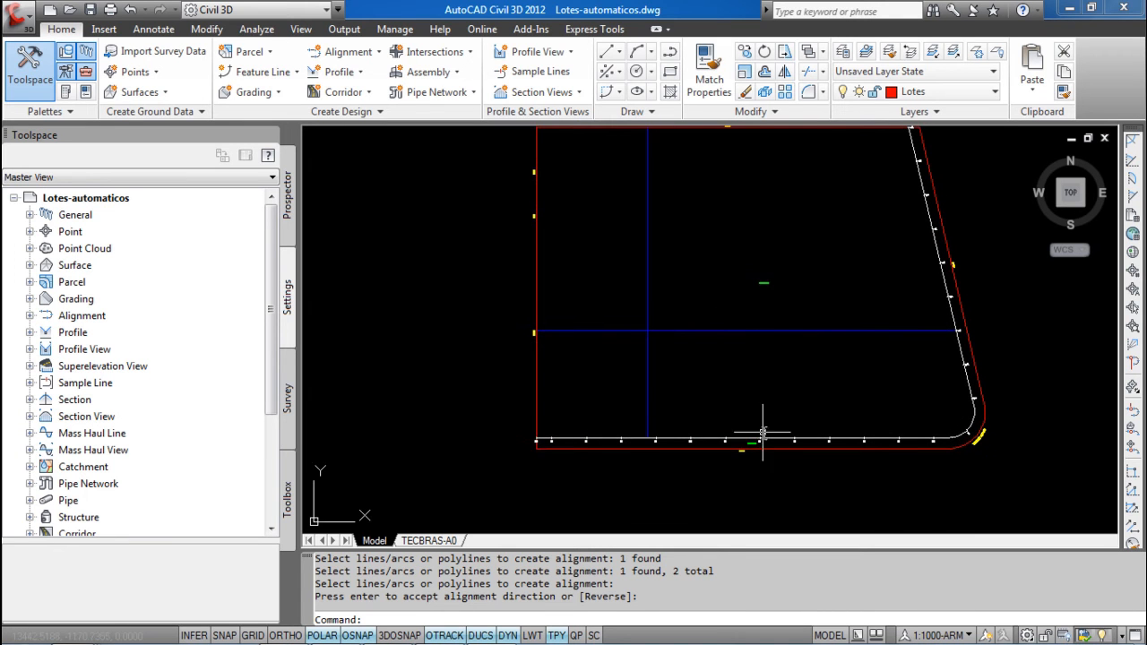
Step: Select the vertical blue street line for another alignment from objects and accept its upward direction
middle_drag(768, 295, 744, 310)
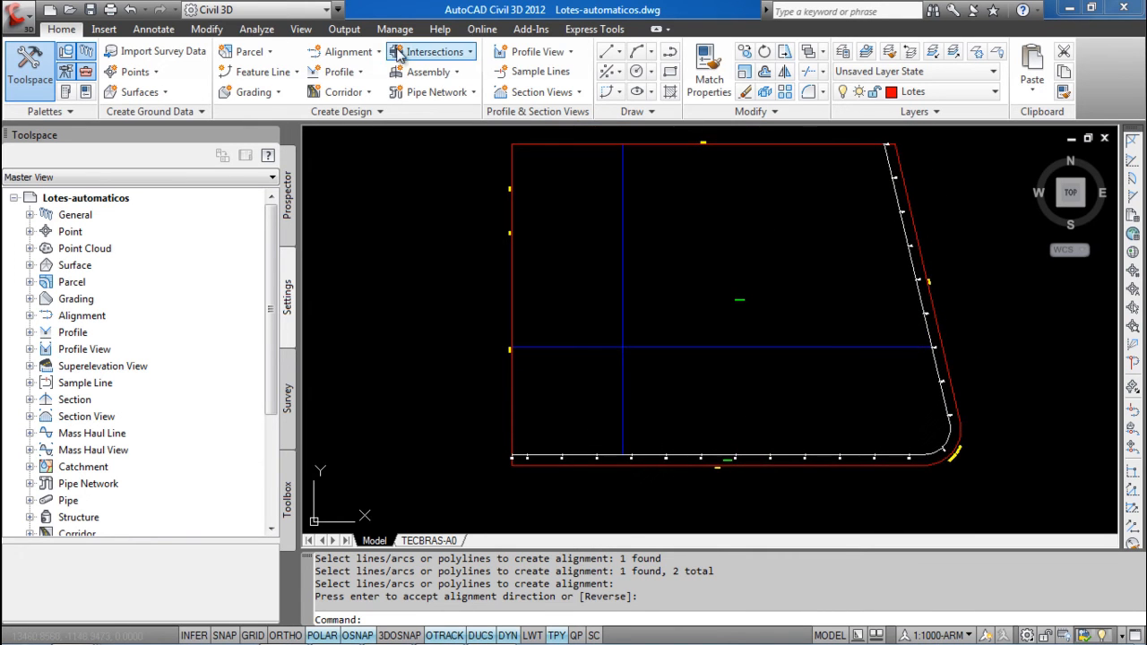
click(349, 52)
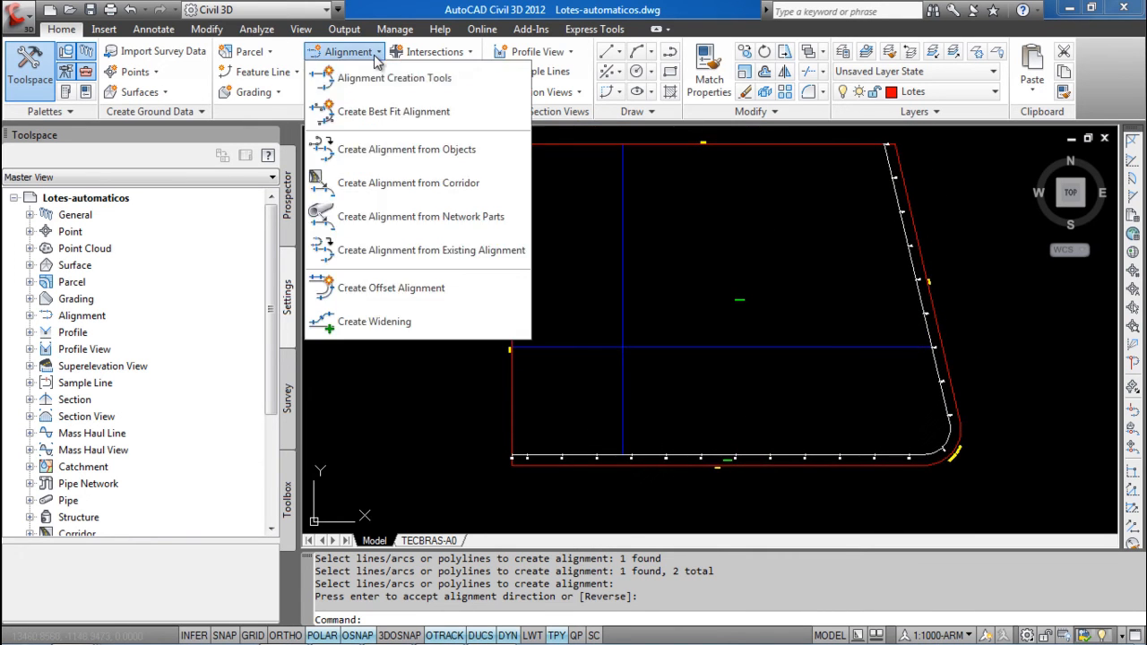
click(425, 150)
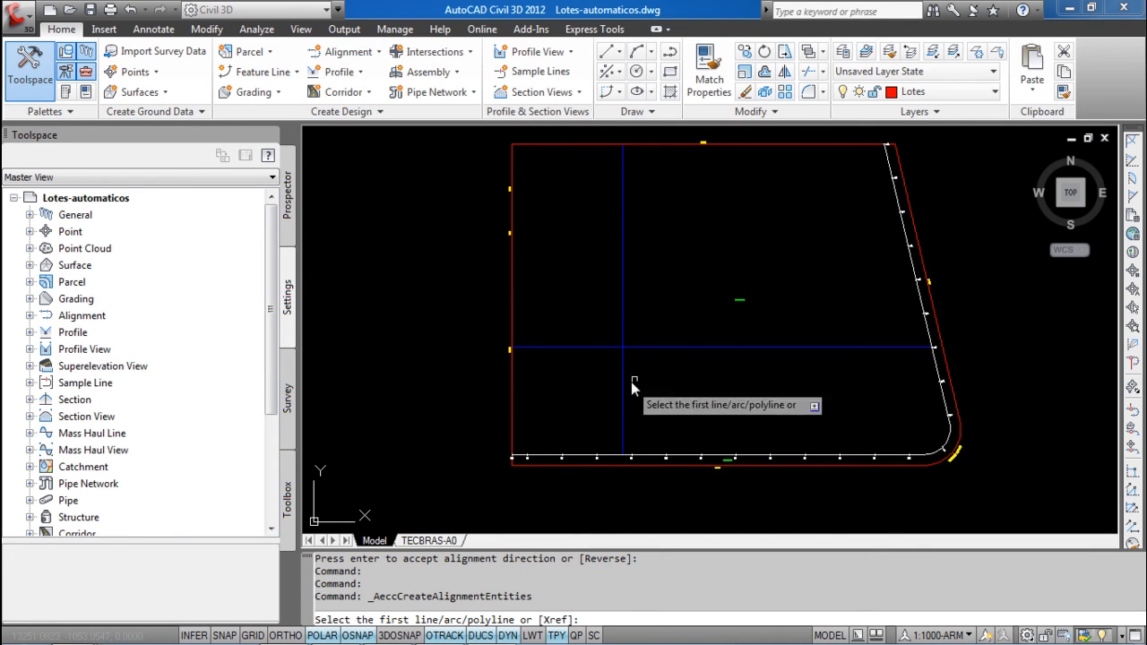
click(623, 320)
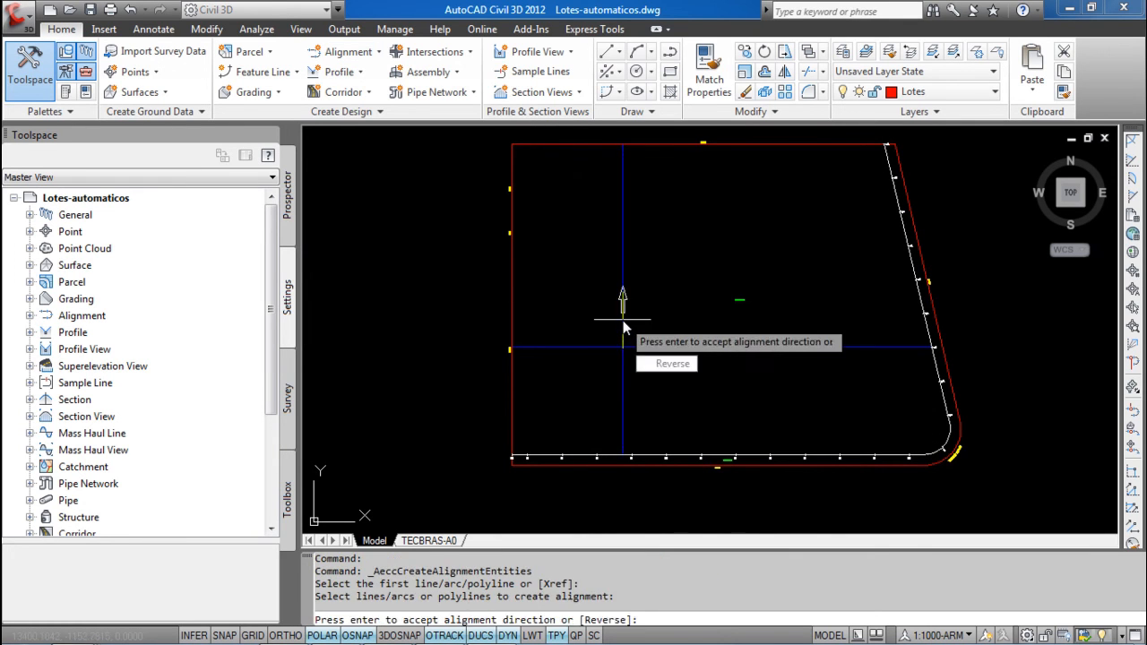
key(Return)
Step: Name the alignment VIA DE CIRCULAÇÃO 2 and assign it to the PROJETO site
triple_click(591, 108)
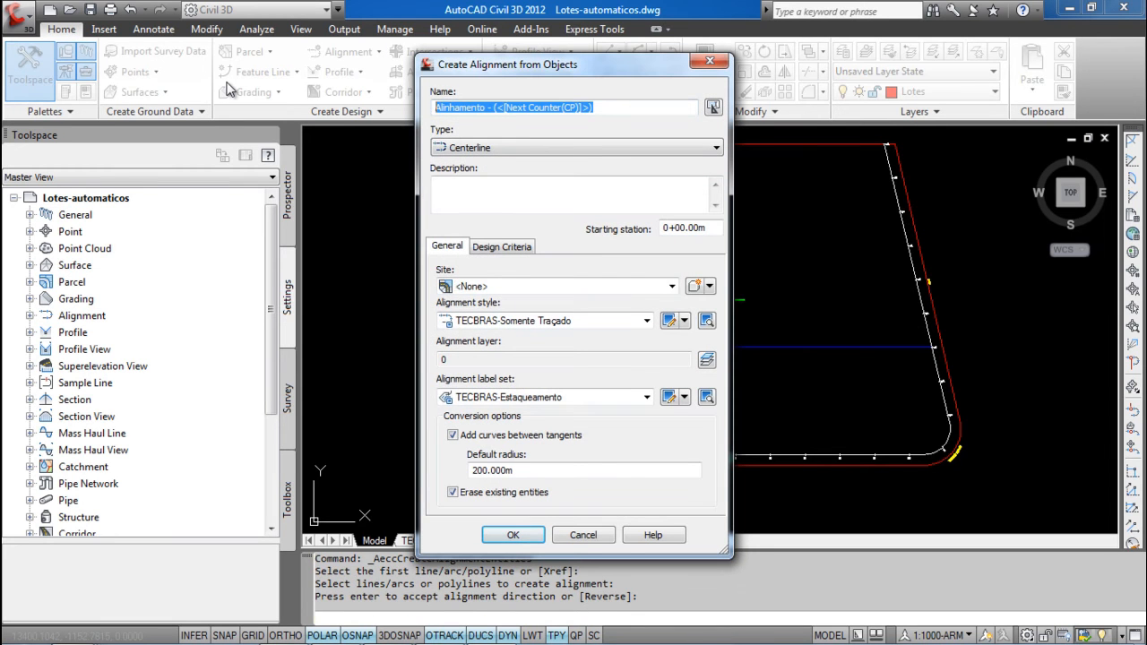
text(VIA DE CIRCULAÇÃO 2)
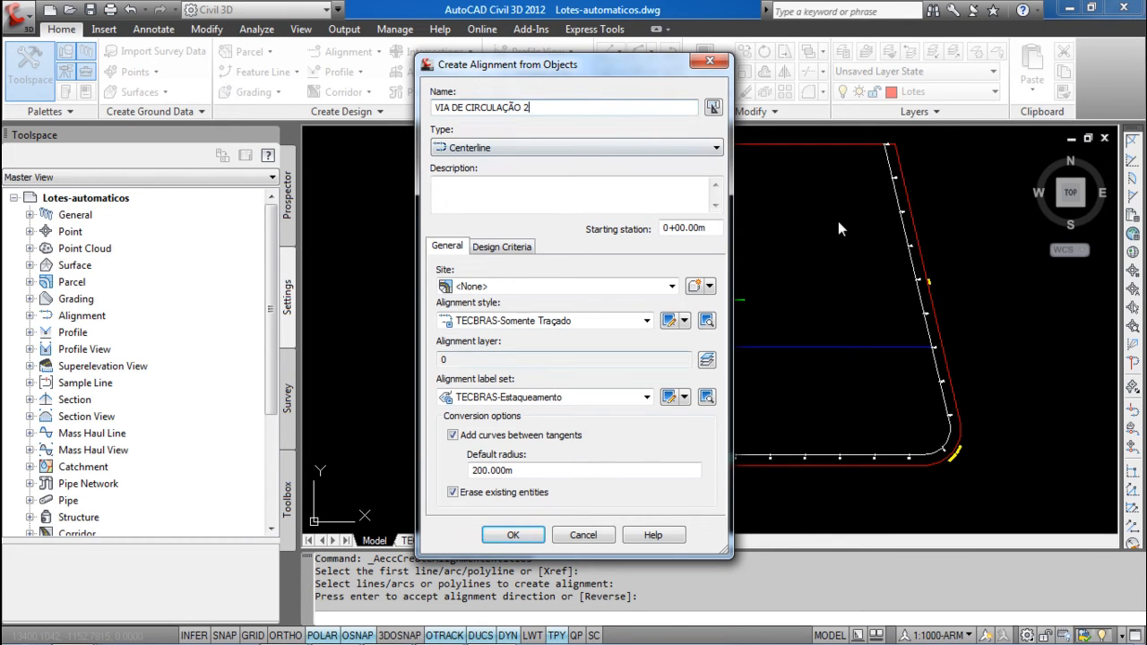
click(531, 287)
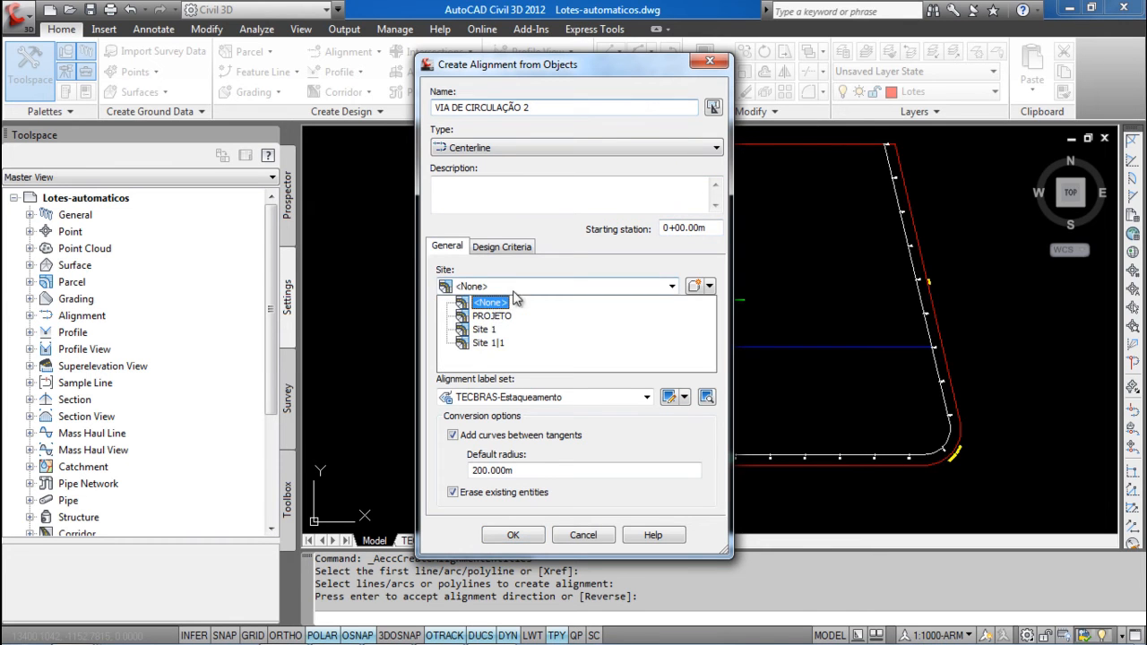
click(492, 316)
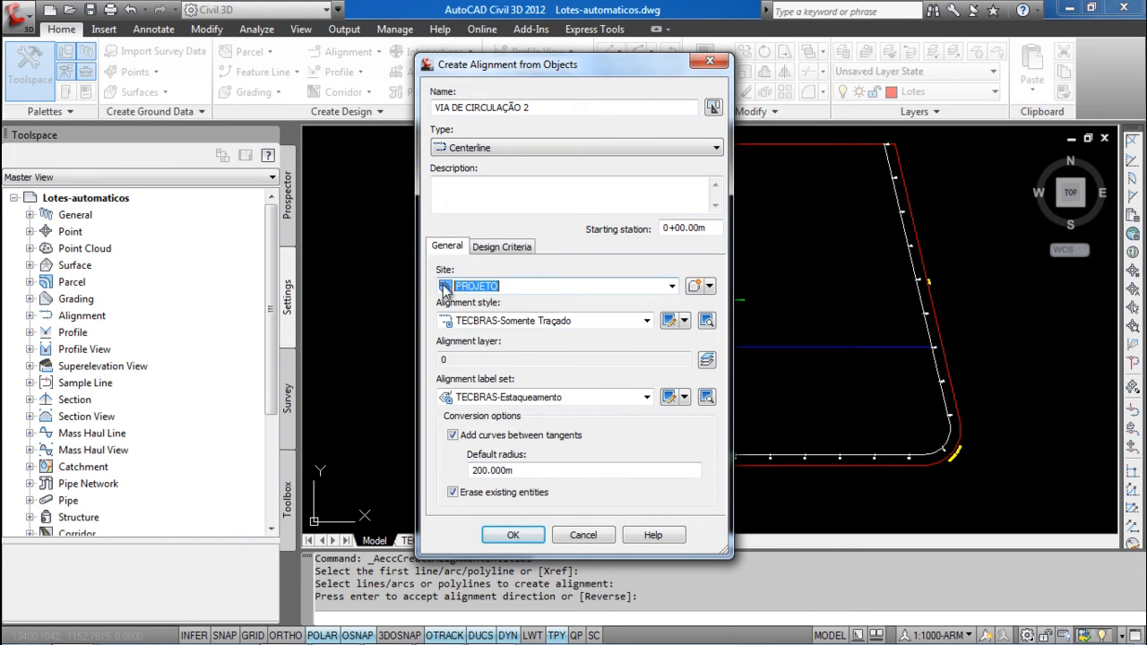
Step: Create VIA DE CIRCULAÇÃO 2 with style TECBRAS-Somente Traçado and label set TECBRAS-Estaqueamento, without adding curves between tangents
click(498, 323)
click(504, 323)
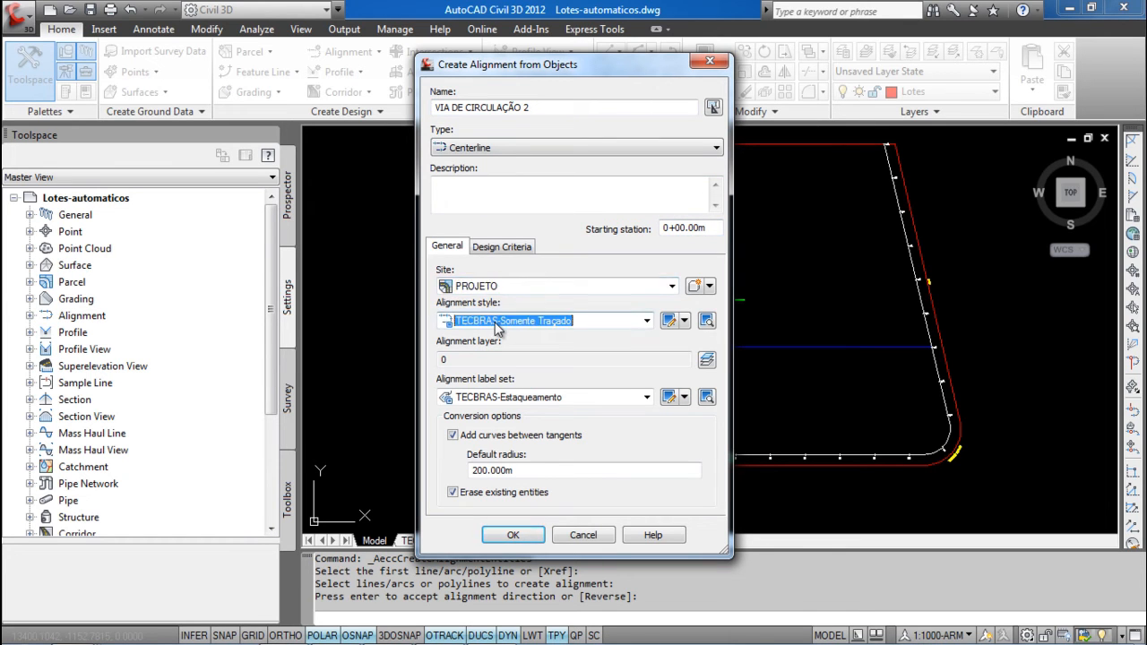
click(507, 399)
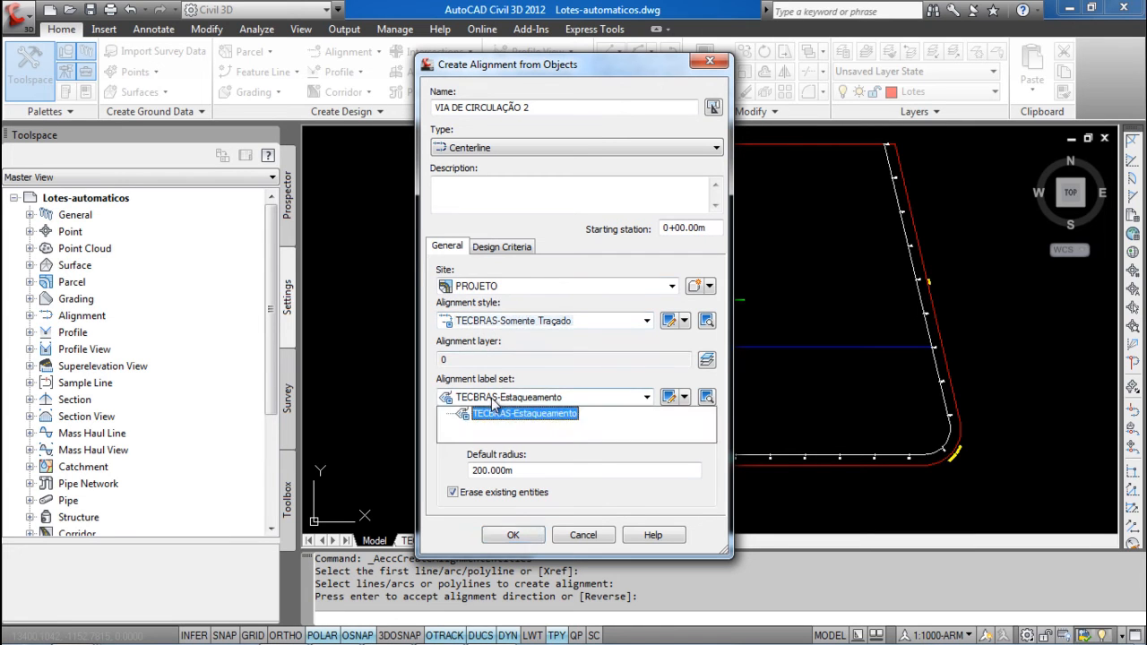
click(553, 401)
click(452, 435)
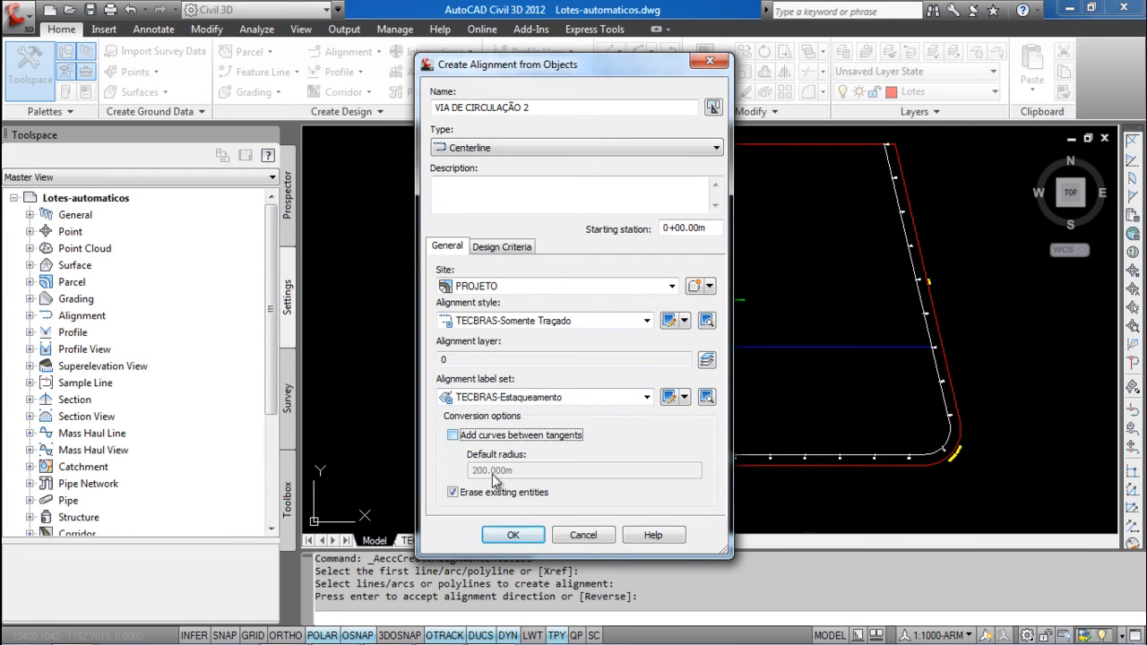
click(512, 535)
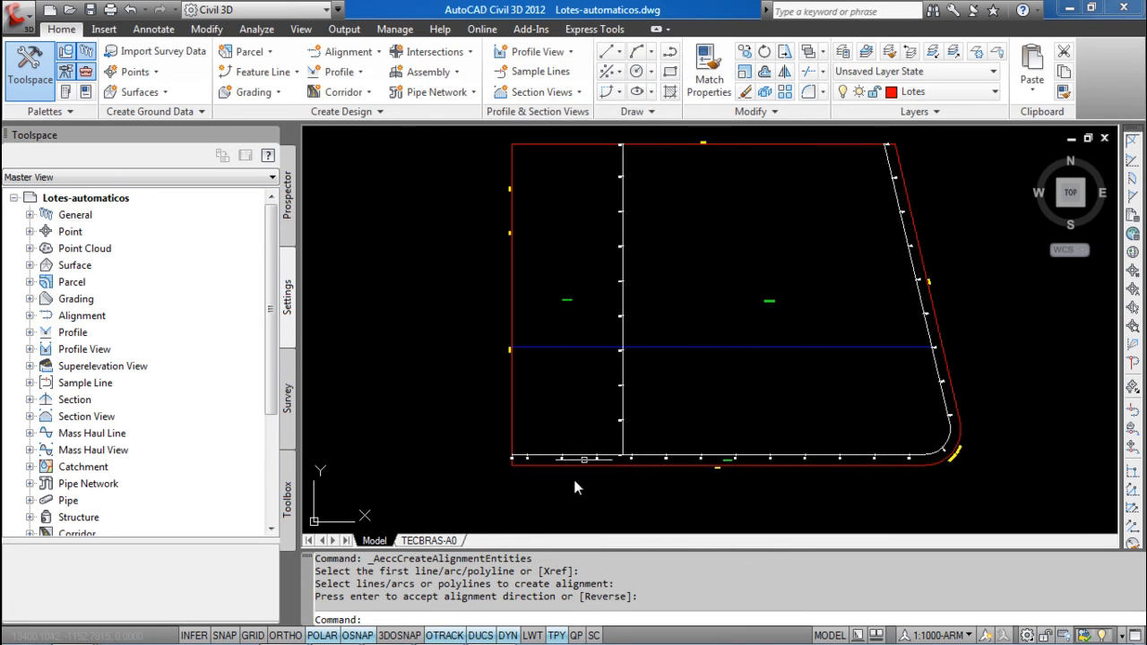
Step: Select the horizontal blue street line for another alignment from objects and accept its direction
scroll(564, 308, up, 5)
scroll(469, 293, up, 3)
scroll(439, 326, down, 6)
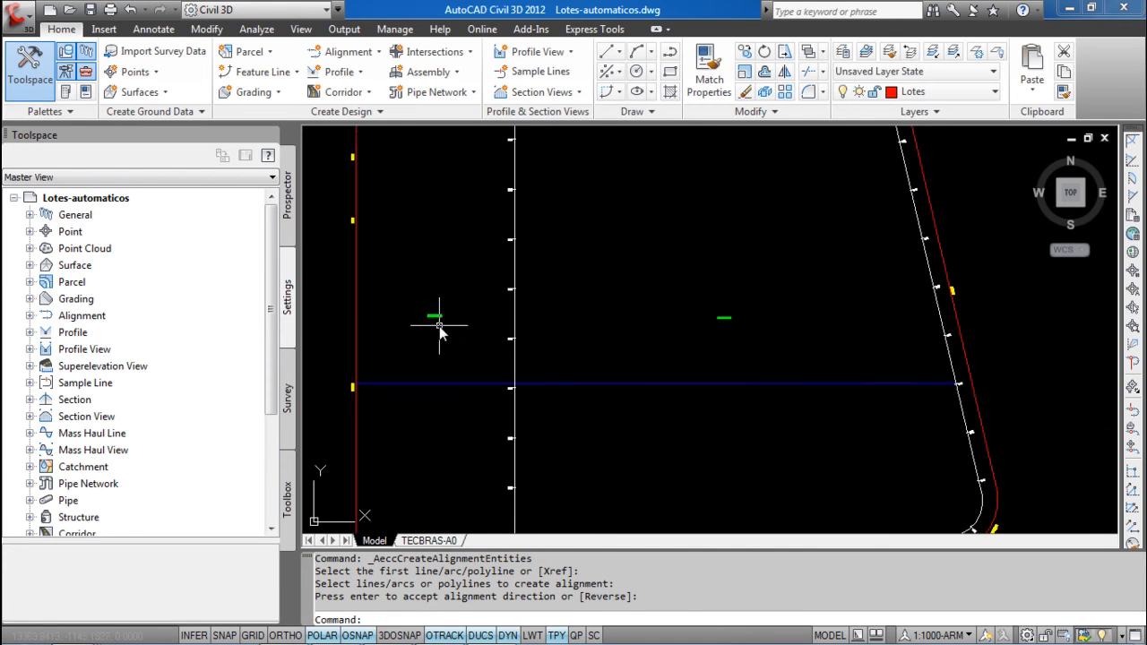
mouse_move(637, 337)
middle_down()
mouse_move(649, 215)
mouse_move(655, 263)
middle_up()
scroll(655, 269, down, 3)
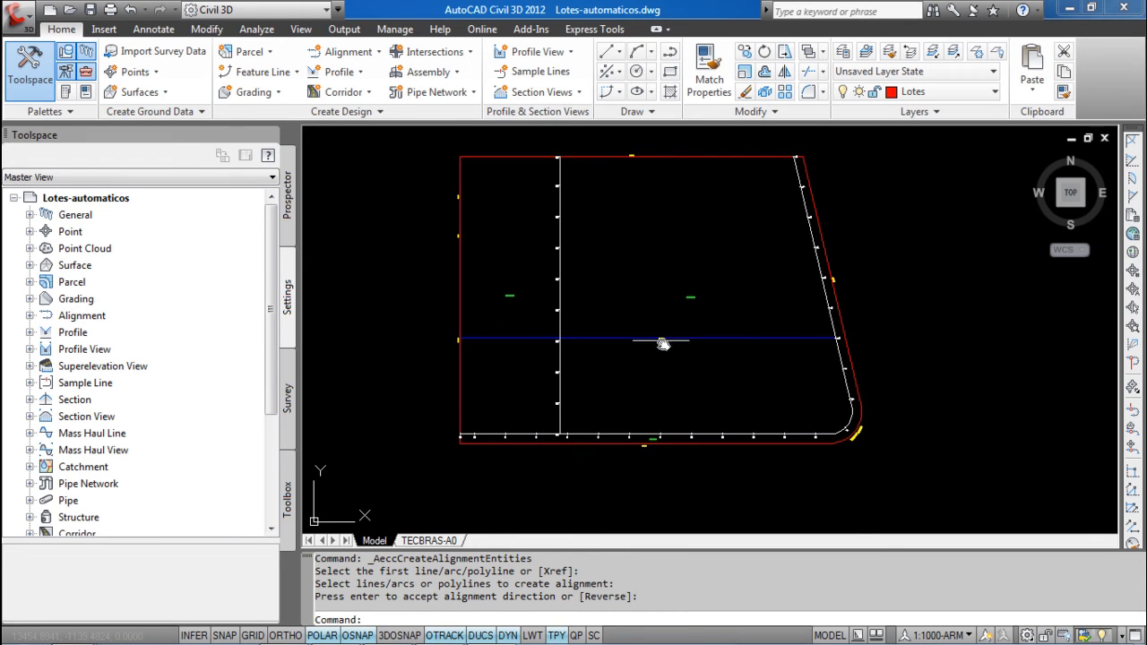
click(376, 51)
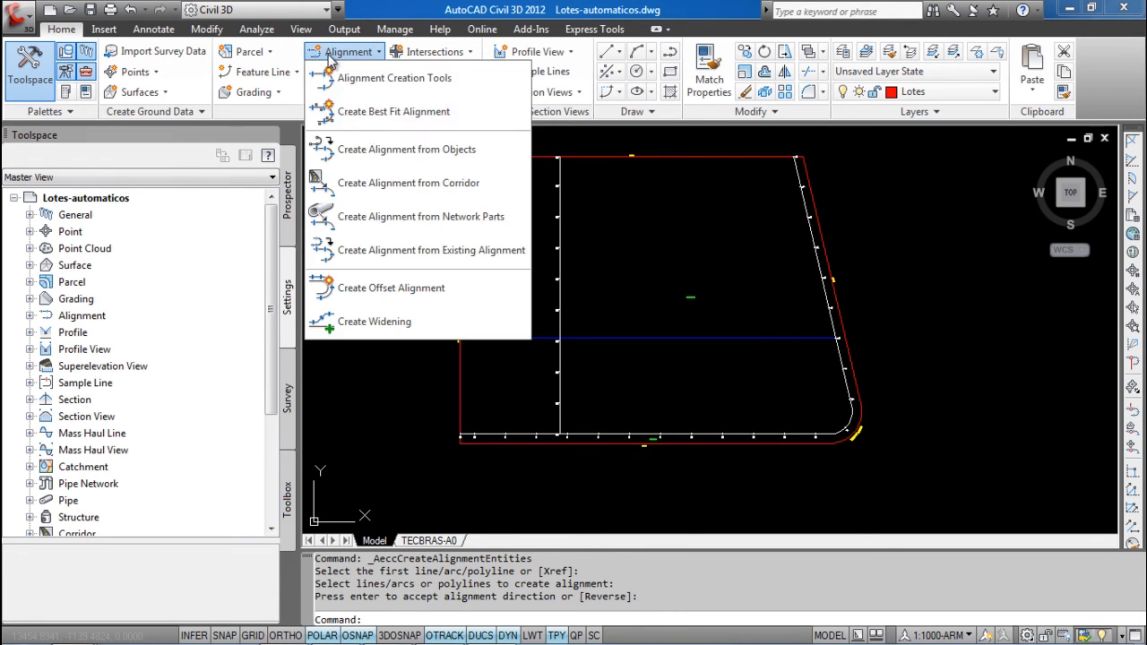
click(382, 149)
click(680, 339)
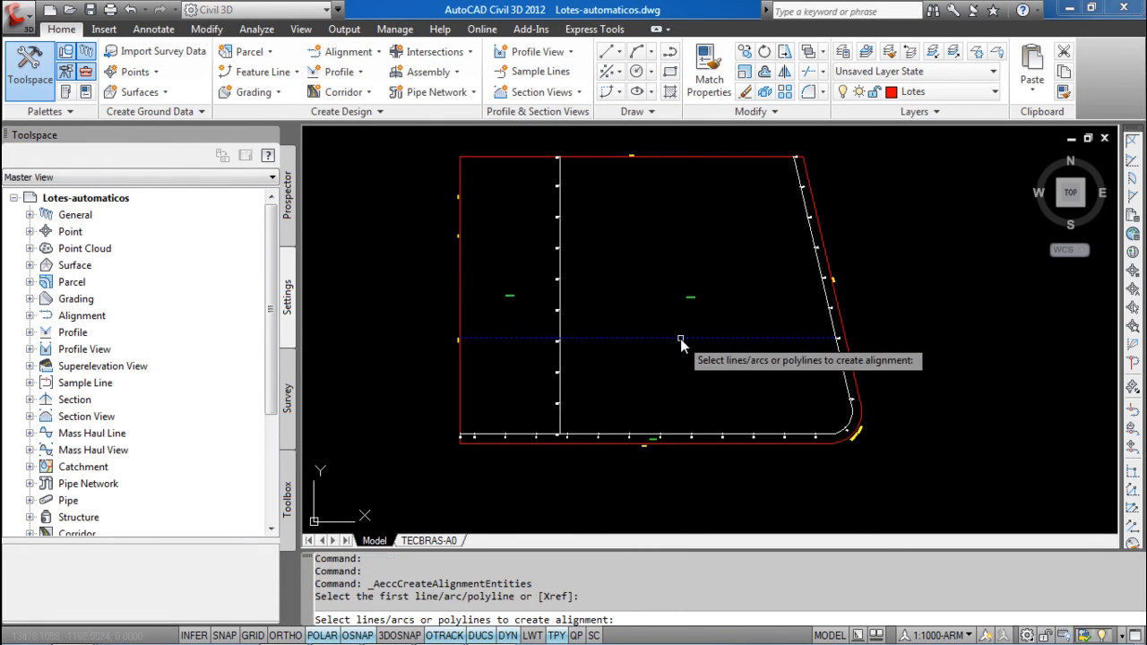
key(Return)
key(Return)
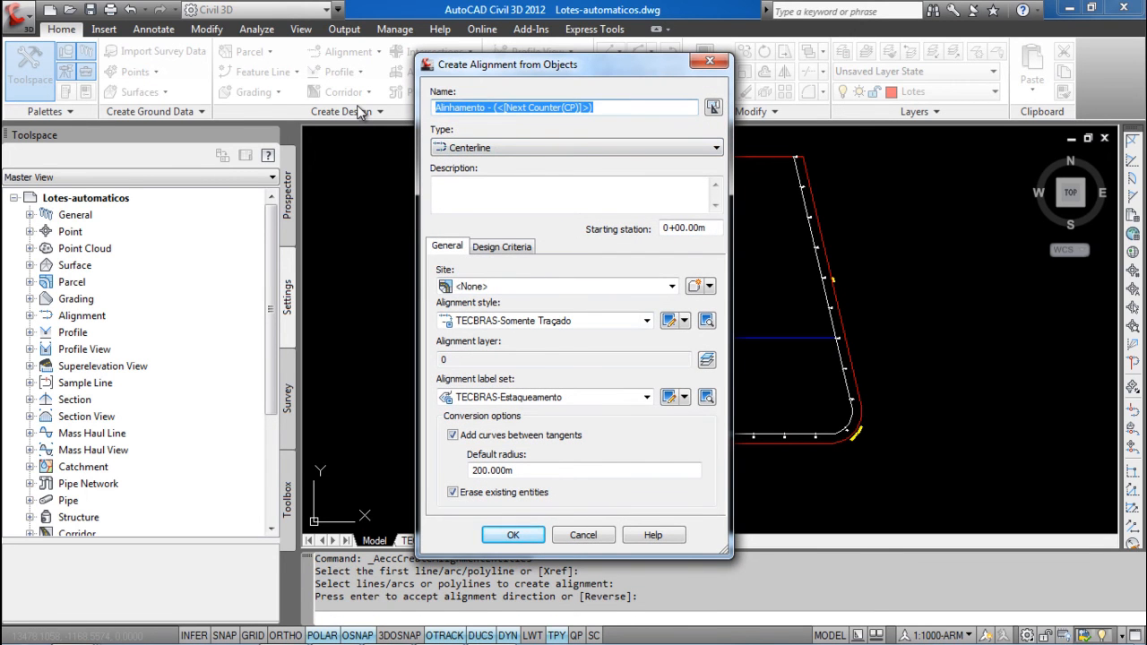
Step: Name the alignment VIA DE CIRCULAÇÃO 3 and assign it to the PROJETO site
text(VIA DE CIRCULAÇÃO 3)
click(531, 286)
click(493, 317)
Step: Create the alignment with style TECBRAS-Somente Traçado and label set TECBRAS-Estaqueamento, leaving out curves between tangents
click(537, 320)
click(504, 323)
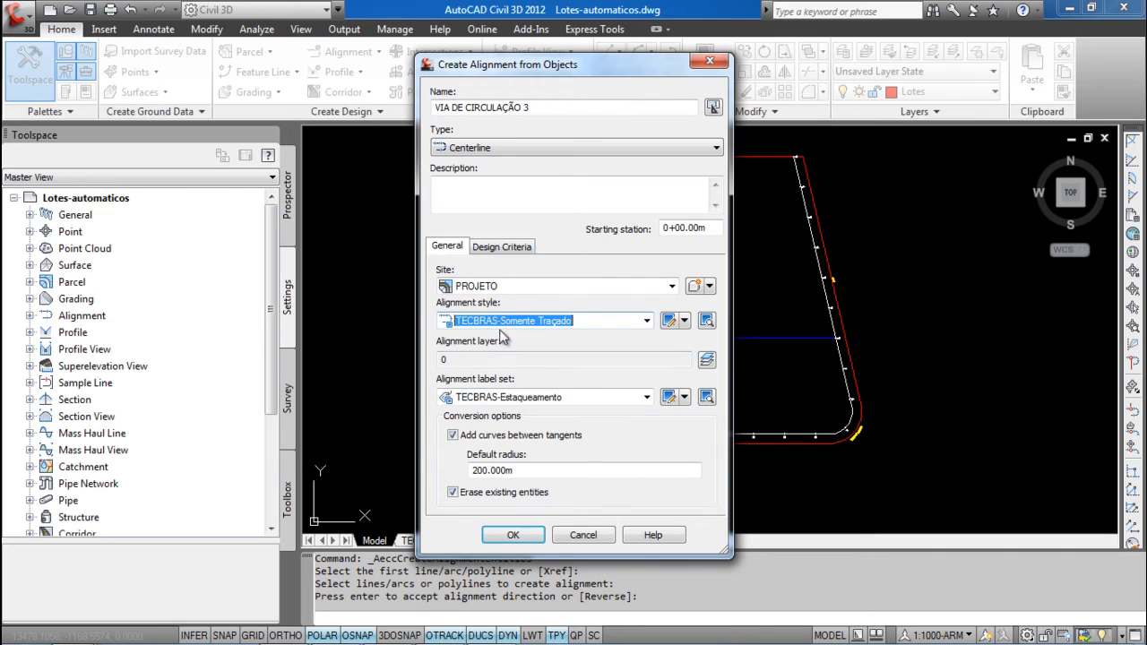
click(499, 398)
click(489, 421)
click(486, 435)
click(502, 535)
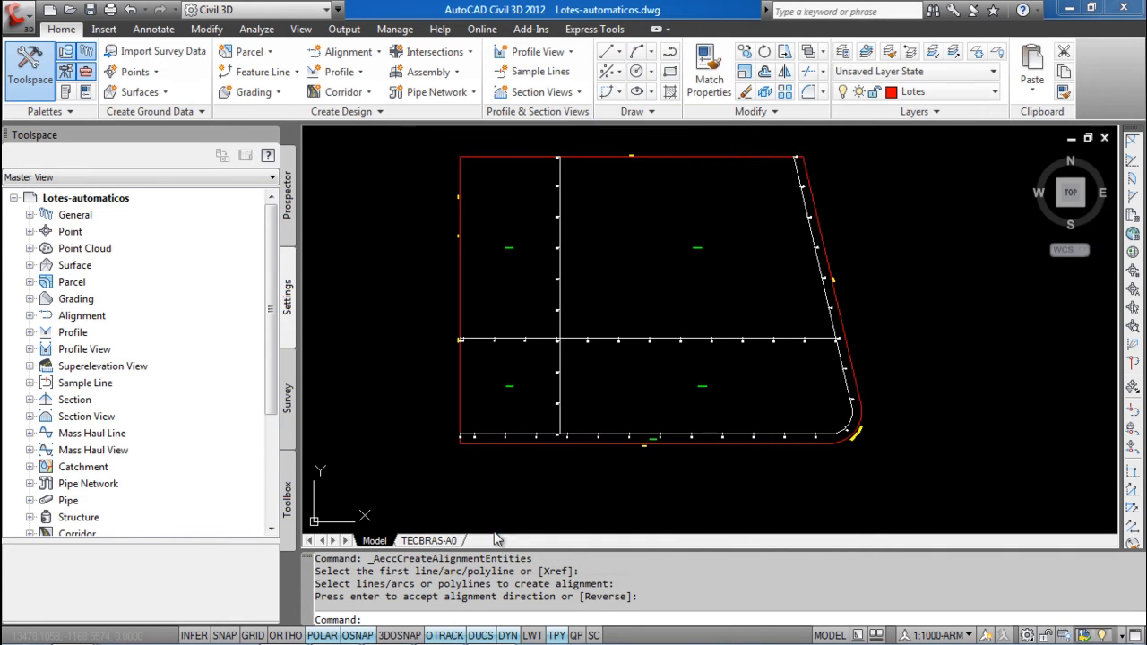
Step: Start Create Right of Way and select the two upper parcels by their area labels
middle_drag(634, 347, 632, 359)
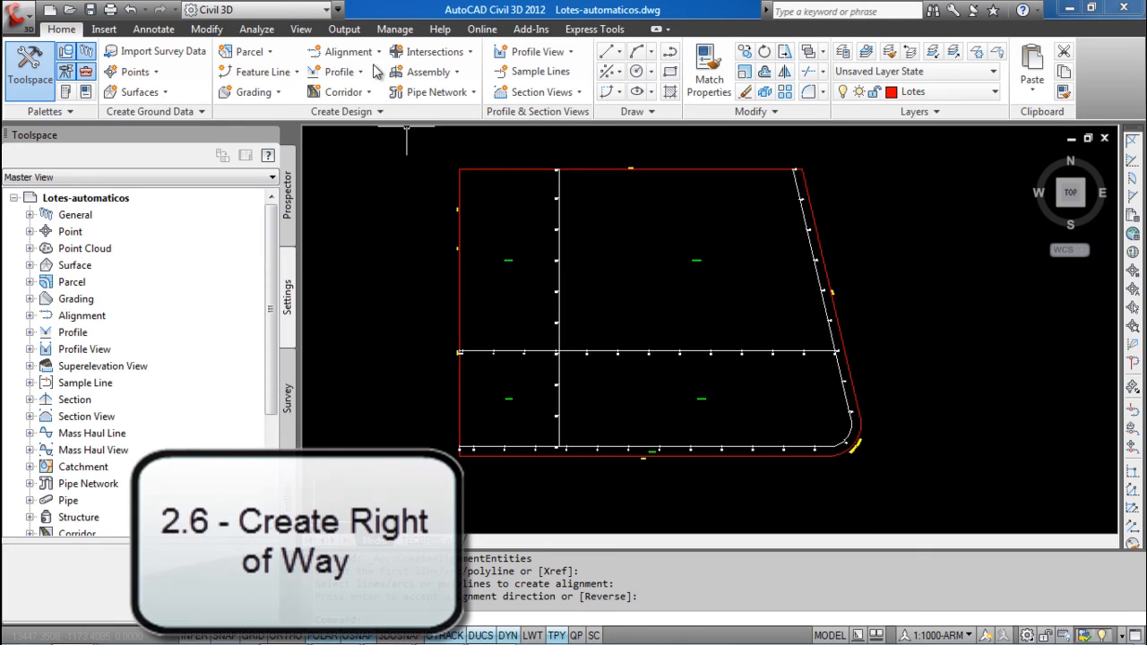
click(251, 52)
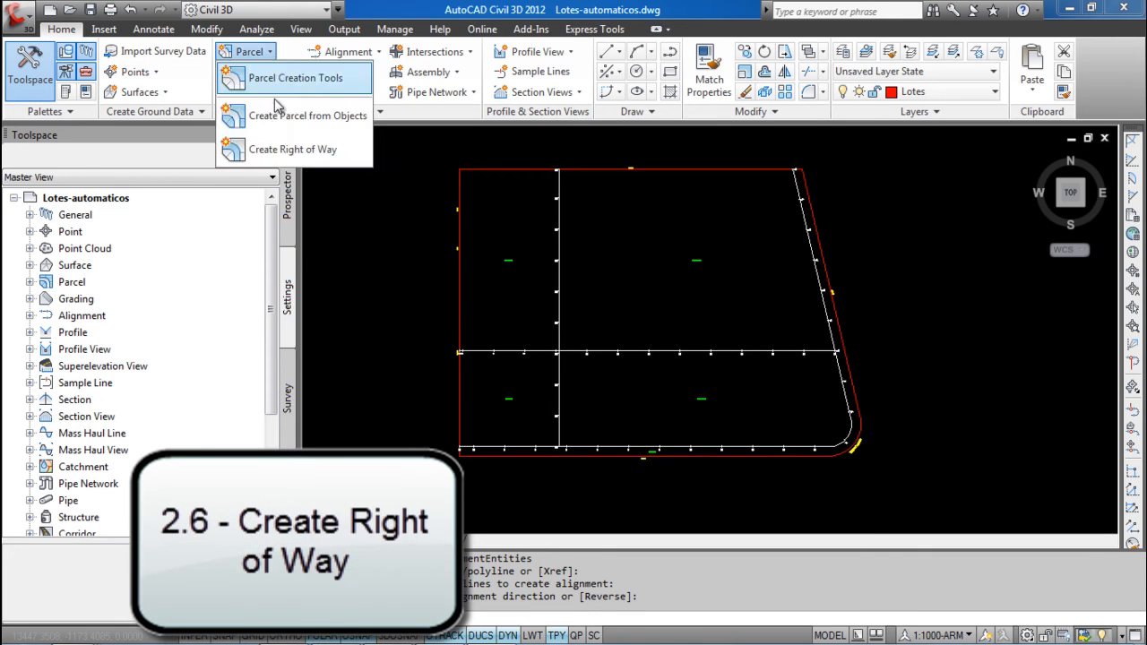
click(328, 150)
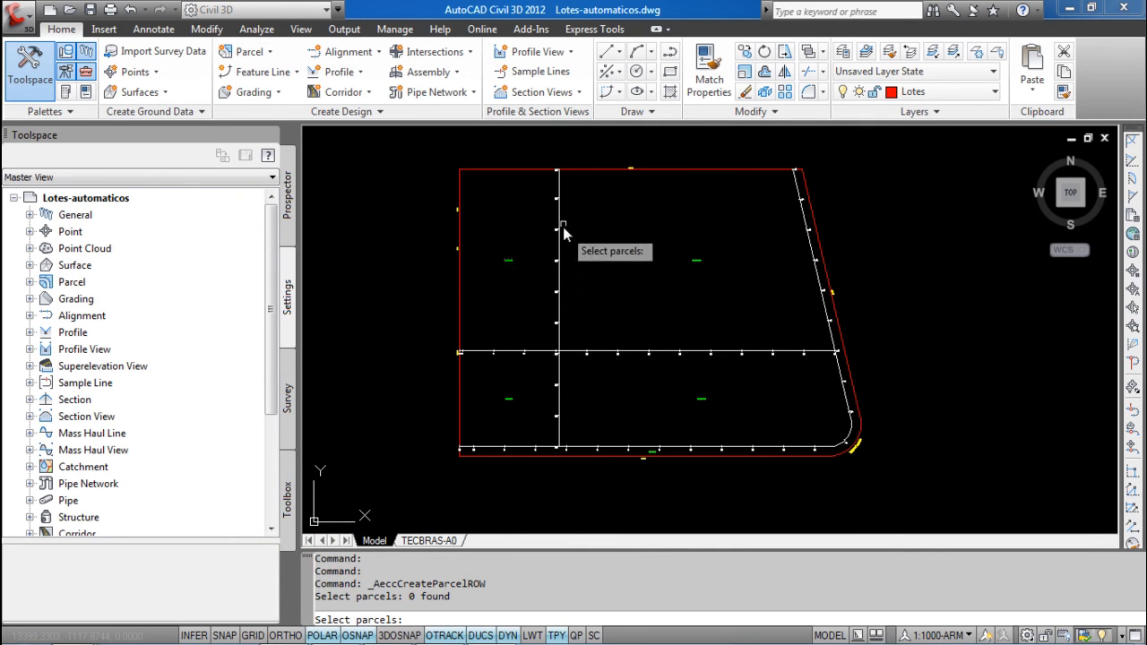
click(508, 262)
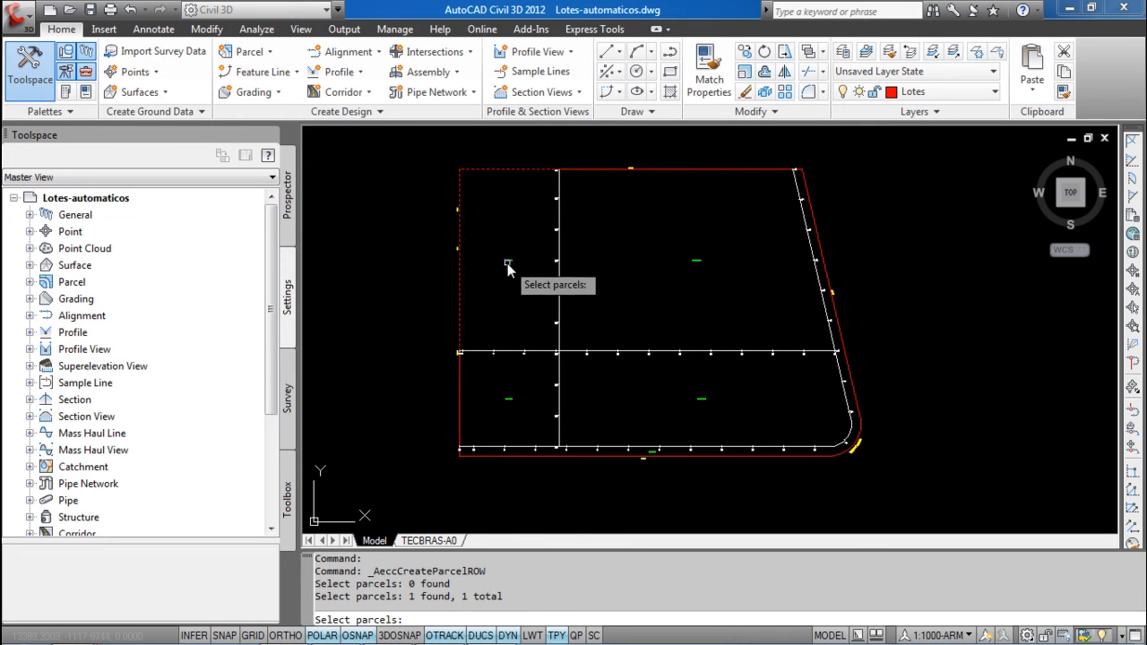
click(695, 264)
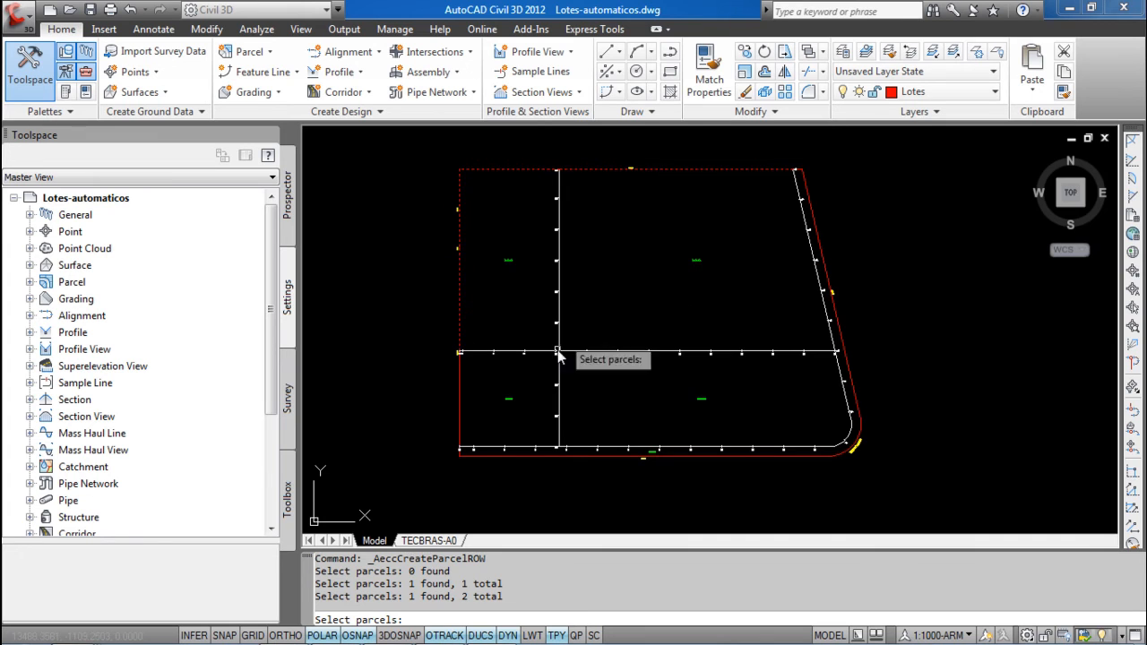
click(508, 402)
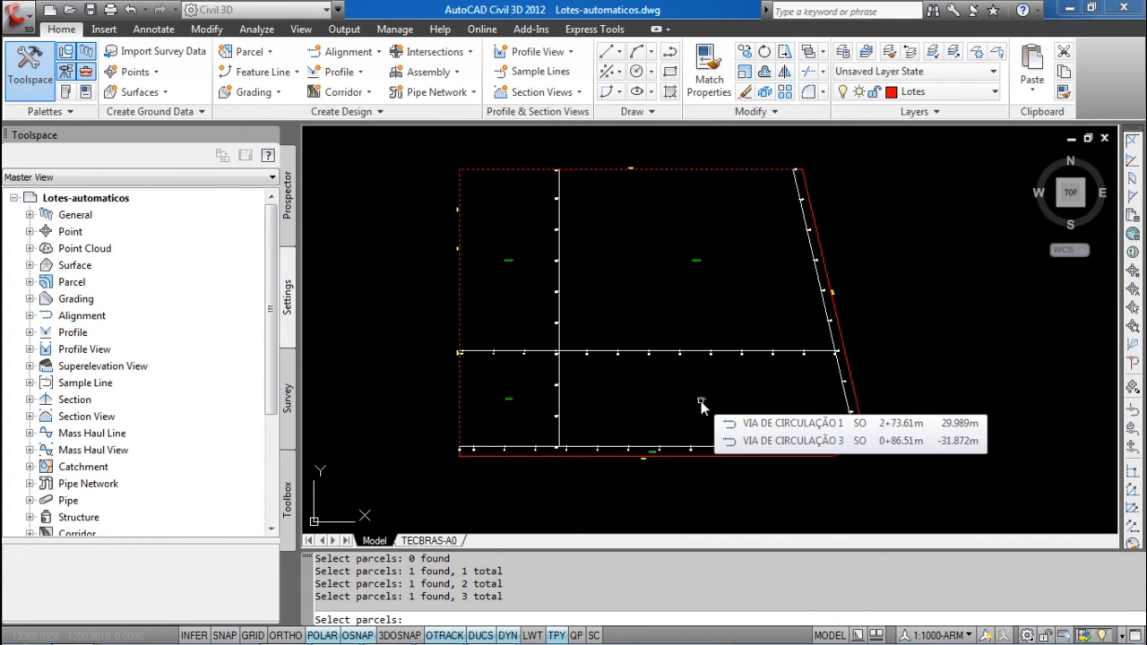
click(702, 402)
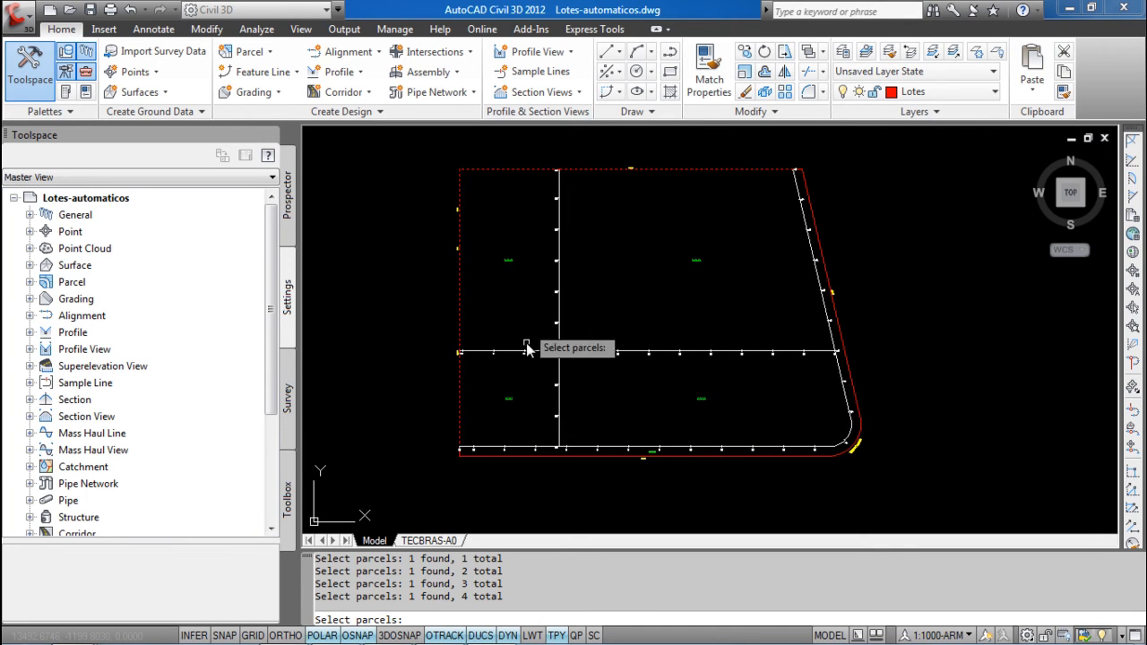
scroll(515, 401, up, 2)
shift+click(517, 408)
shift+click(491, 385)
shift+click(829, 436)
shift+click(750, 389)
Step: Create the right of way for the two upper parcels with a 6 m alignment offset and 6 m fillet radii at both intersection types
scroll(744, 309, down, 2)
middle_drag(744, 308, 758, 350)
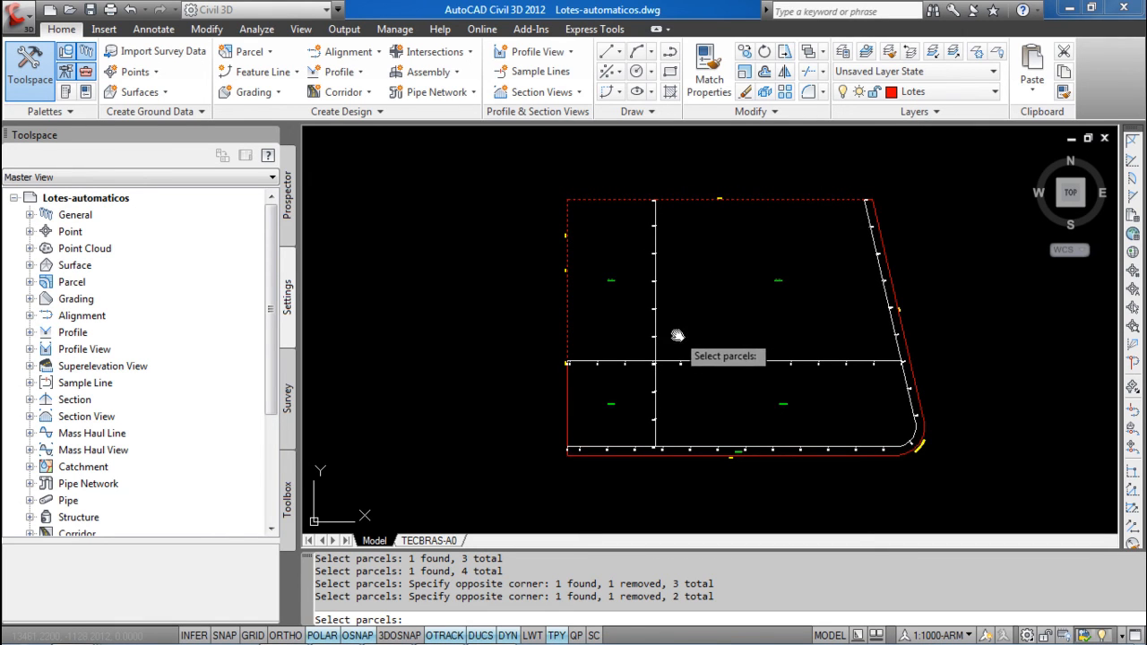
middle_drag(794, 368, 717, 365)
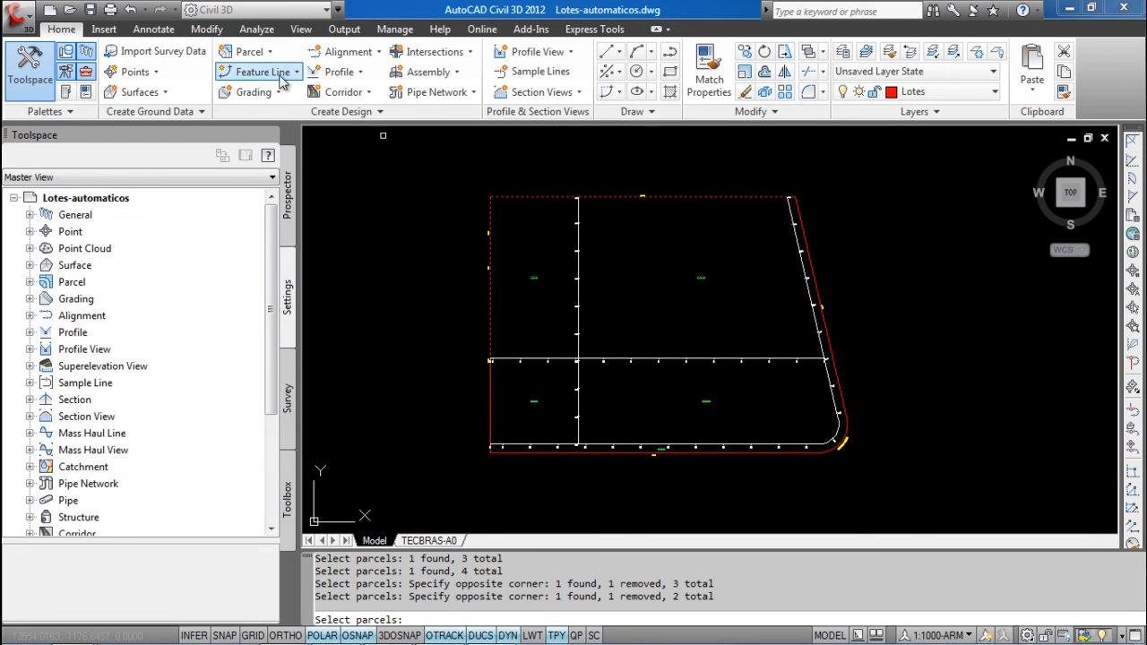
key(Return)
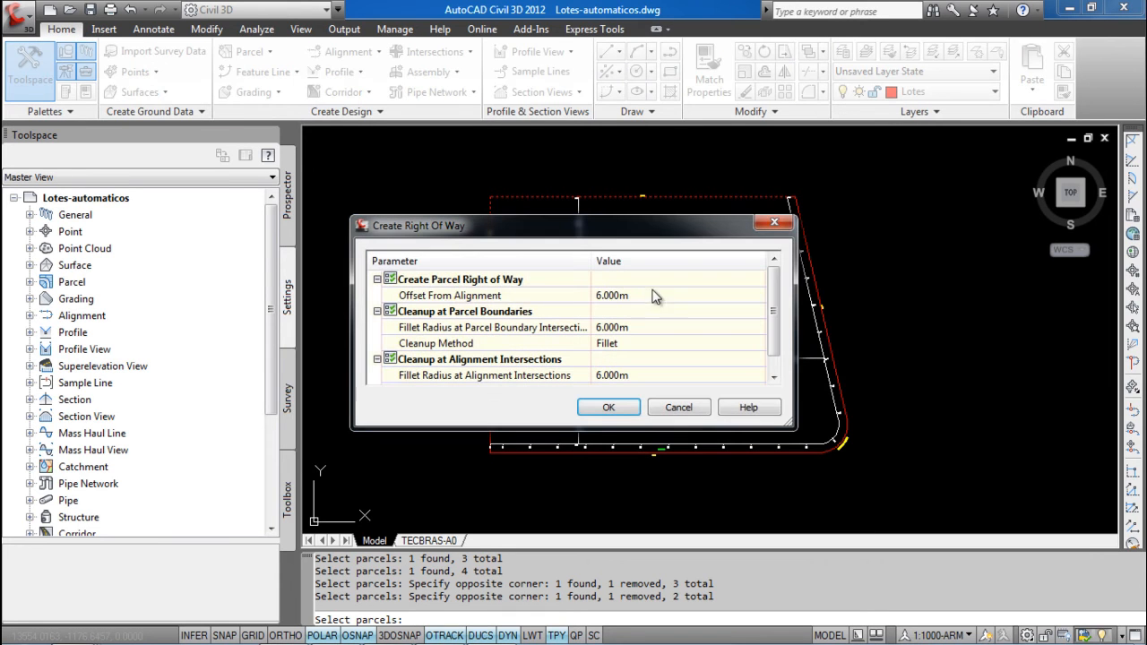
drag(786, 419, 864, 476)
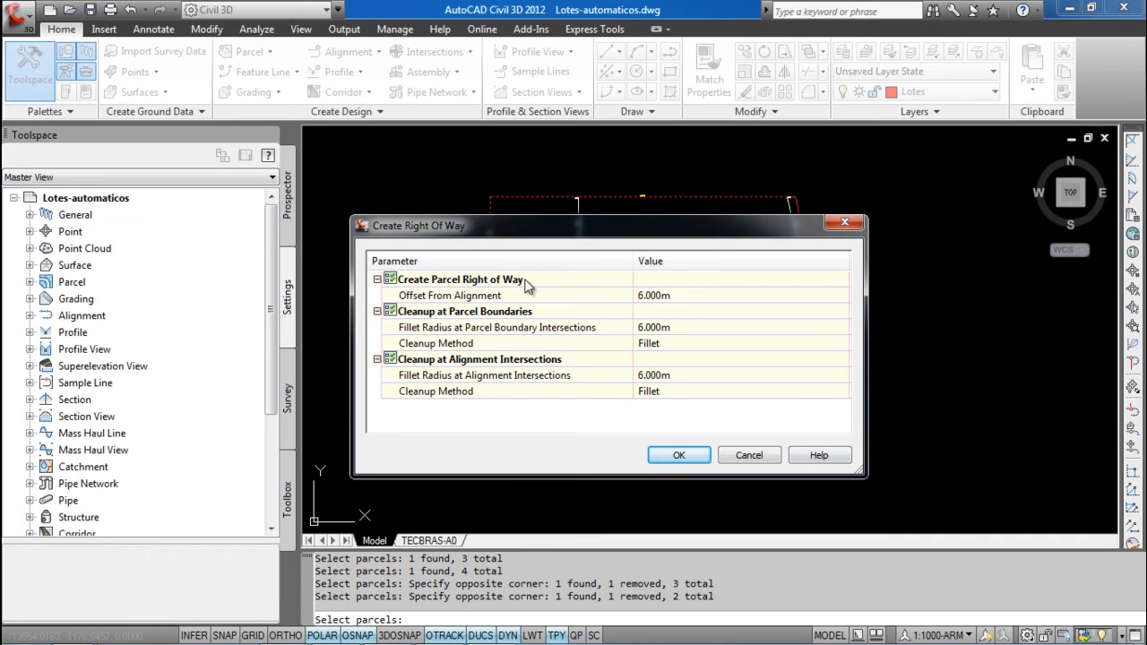
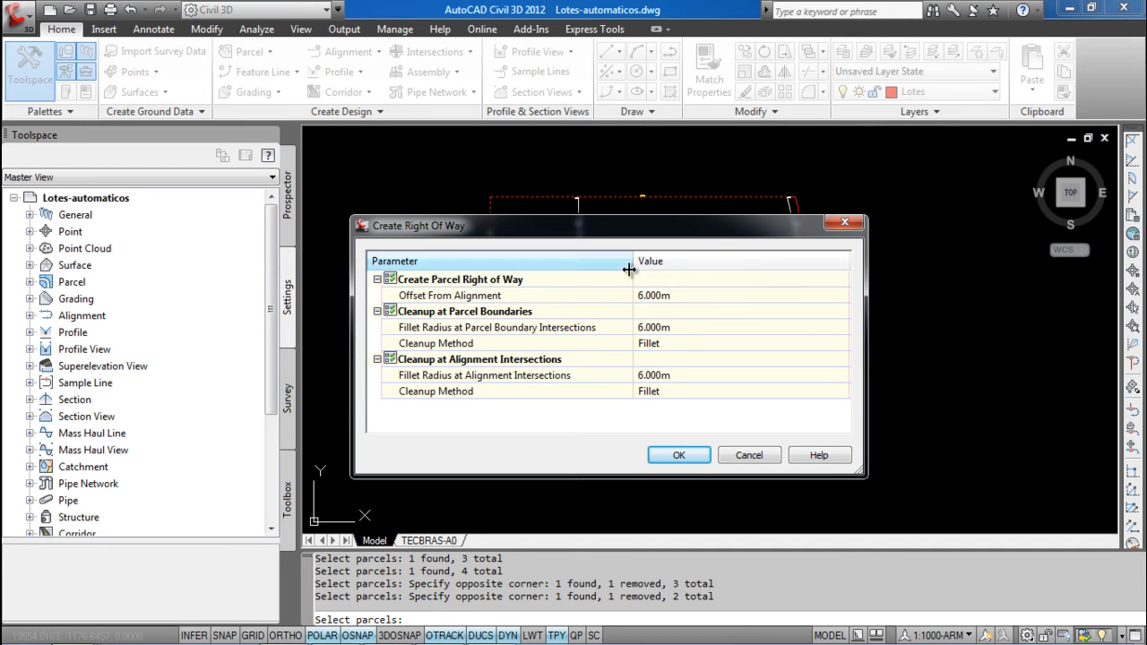
click(550, 329)
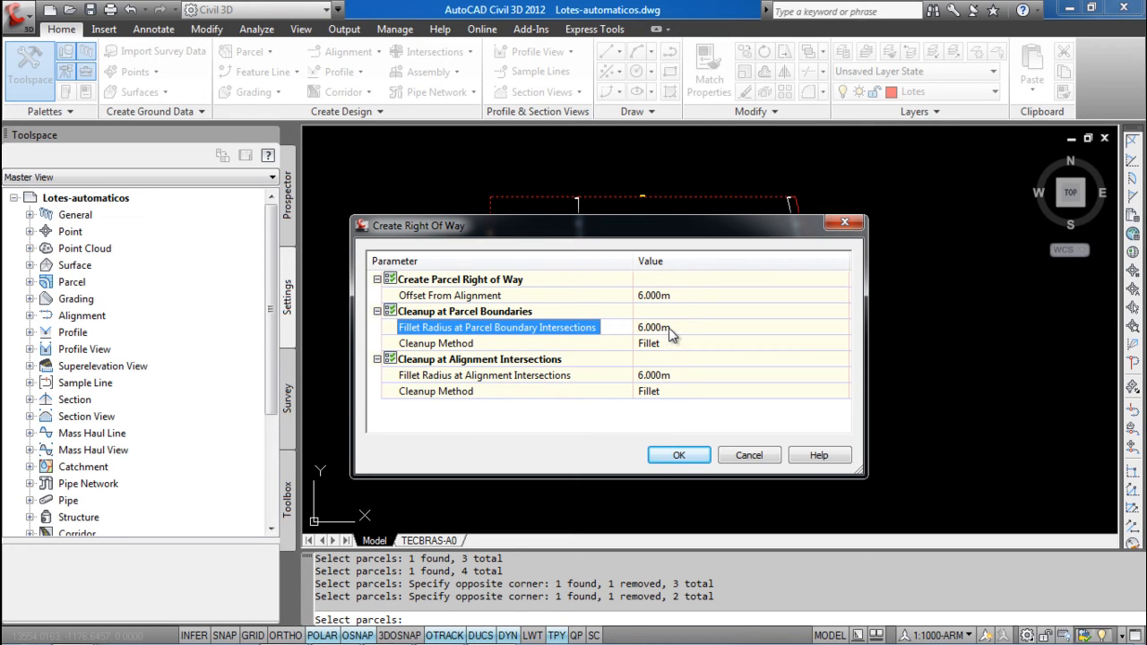
click(538, 376)
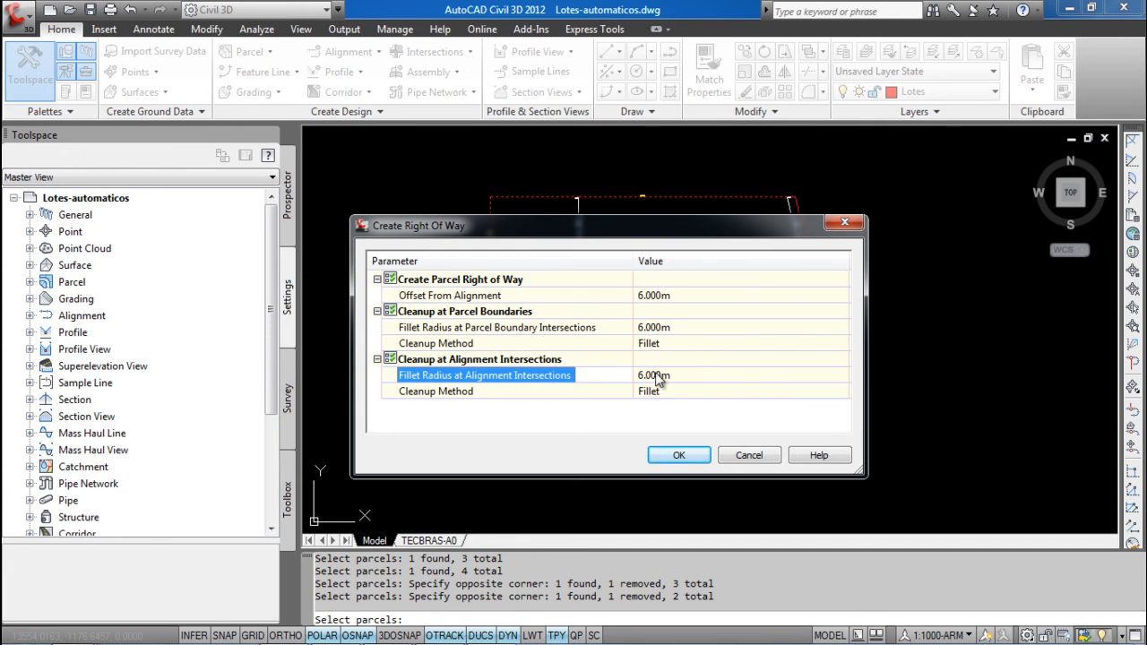
click(678, 454)
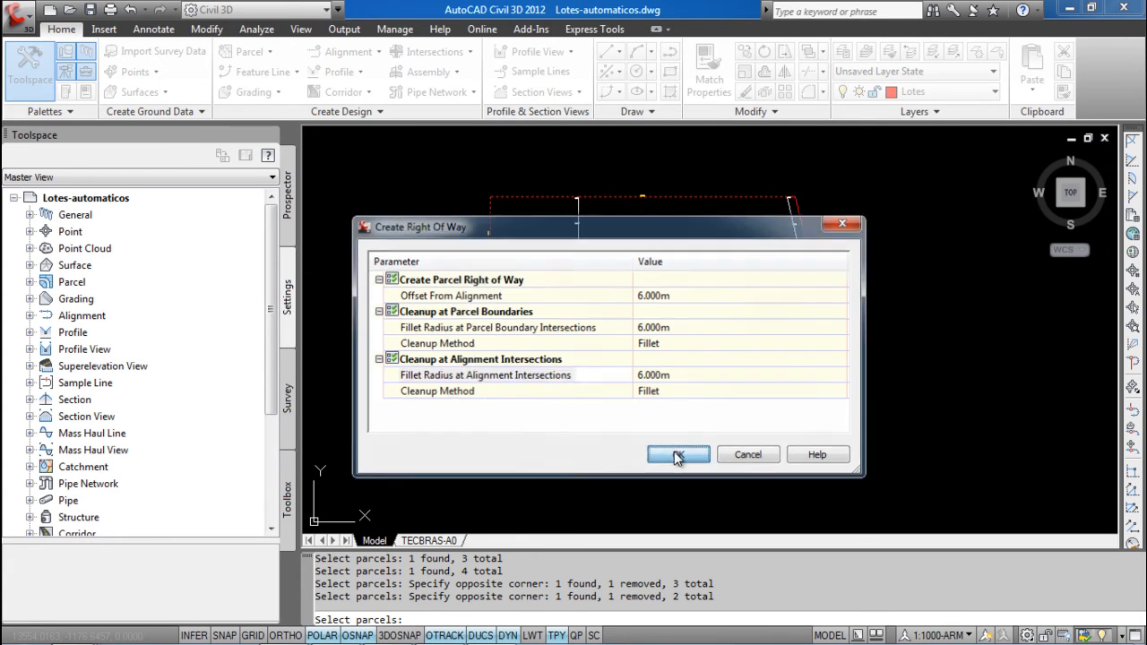
Step: Examine the right-of-way boundaries and corner fillets around the two upper parcels
scroll(578, 385, up, 3)
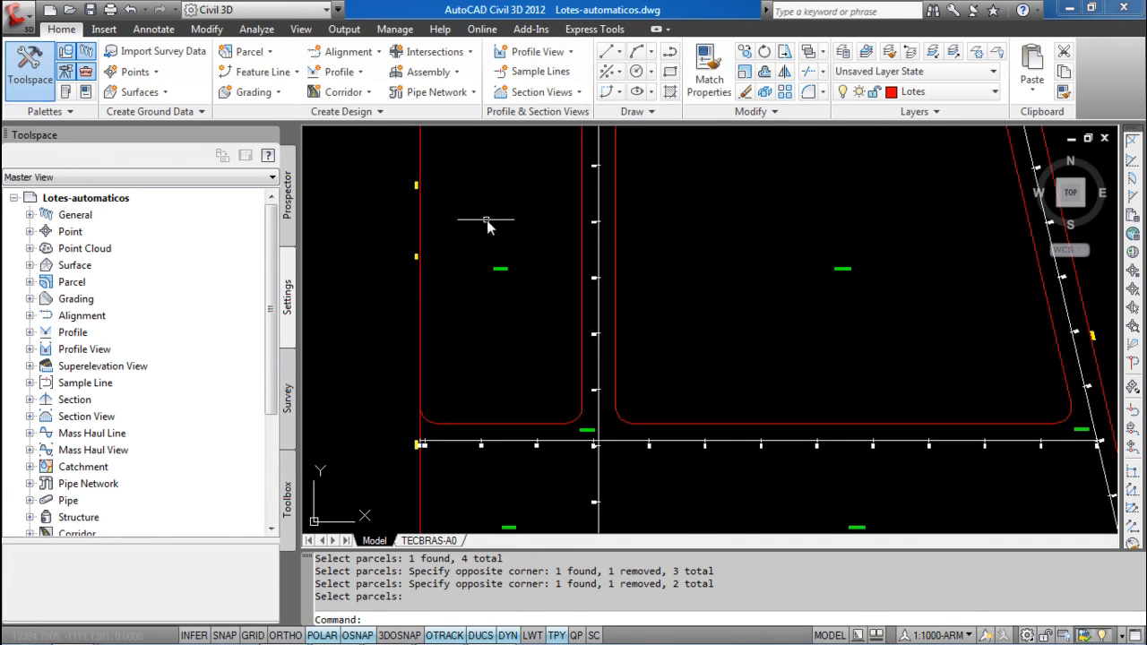
scroll(497, 289, up, 4)
scroll(518, 289, down, 4)
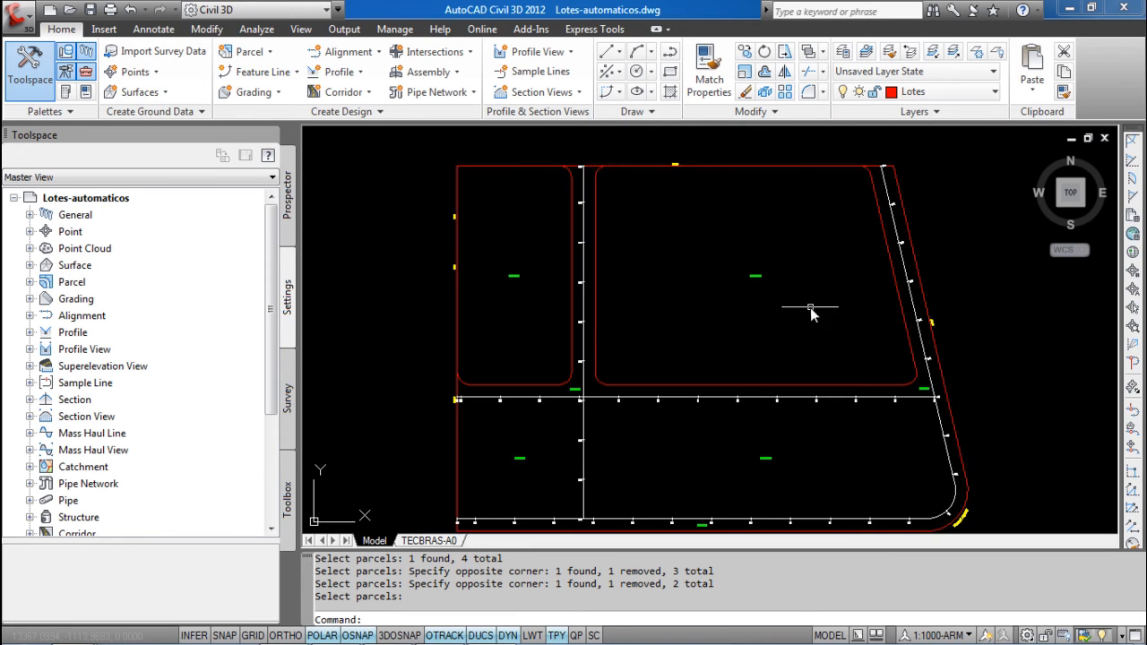
middle_drag(641, 354, 623, 320)
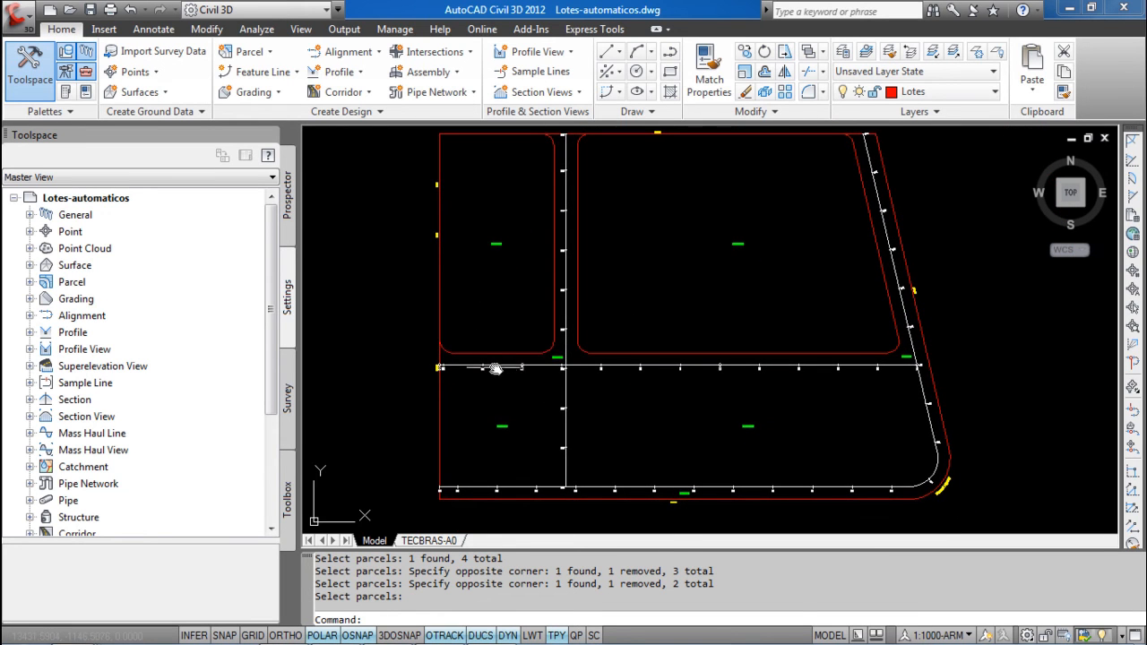
click(465, 354)
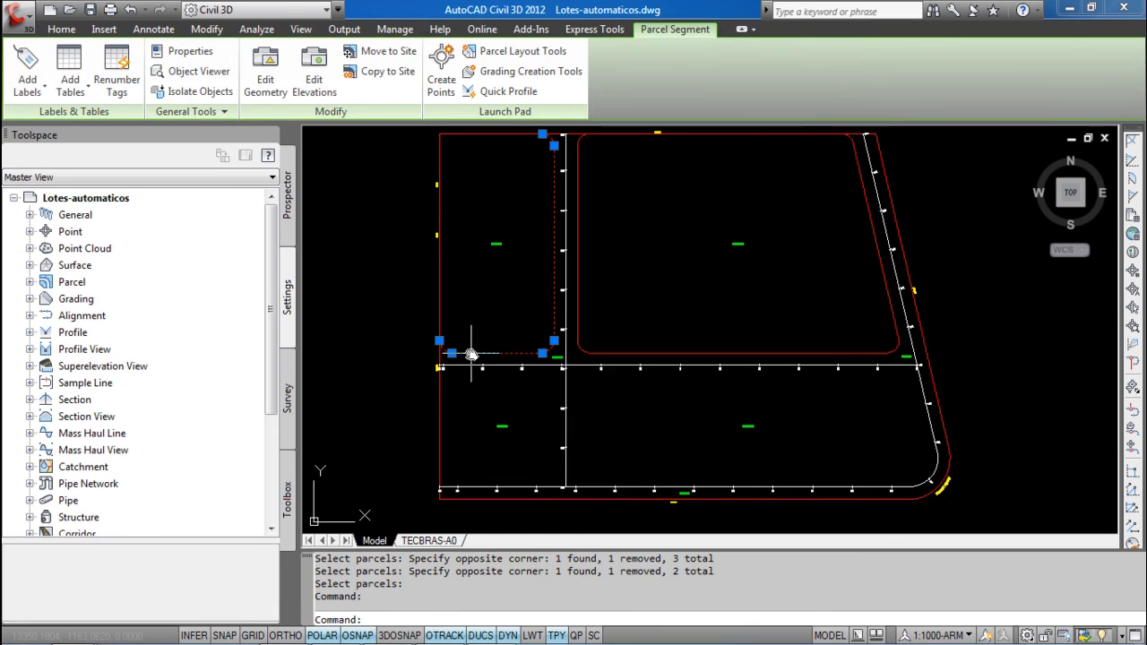
key(Escape)
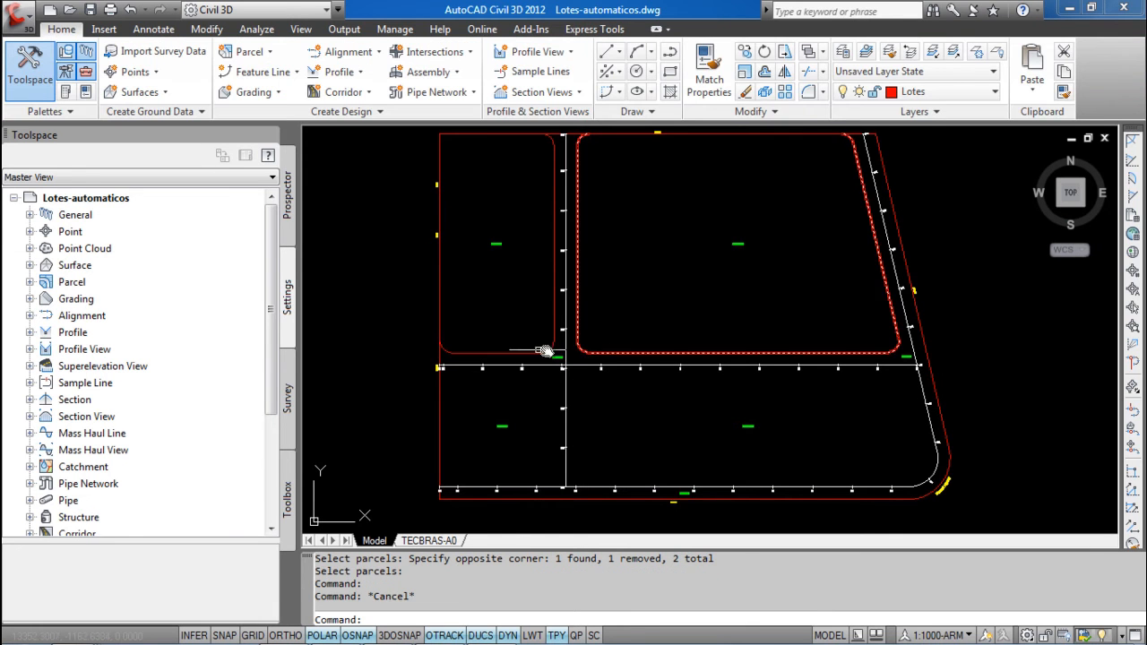
Step: Create the right of way for the two lower parcels with a 6 m alignment offset and Chamfer cleanup at alignment intersections
click(262, 55)
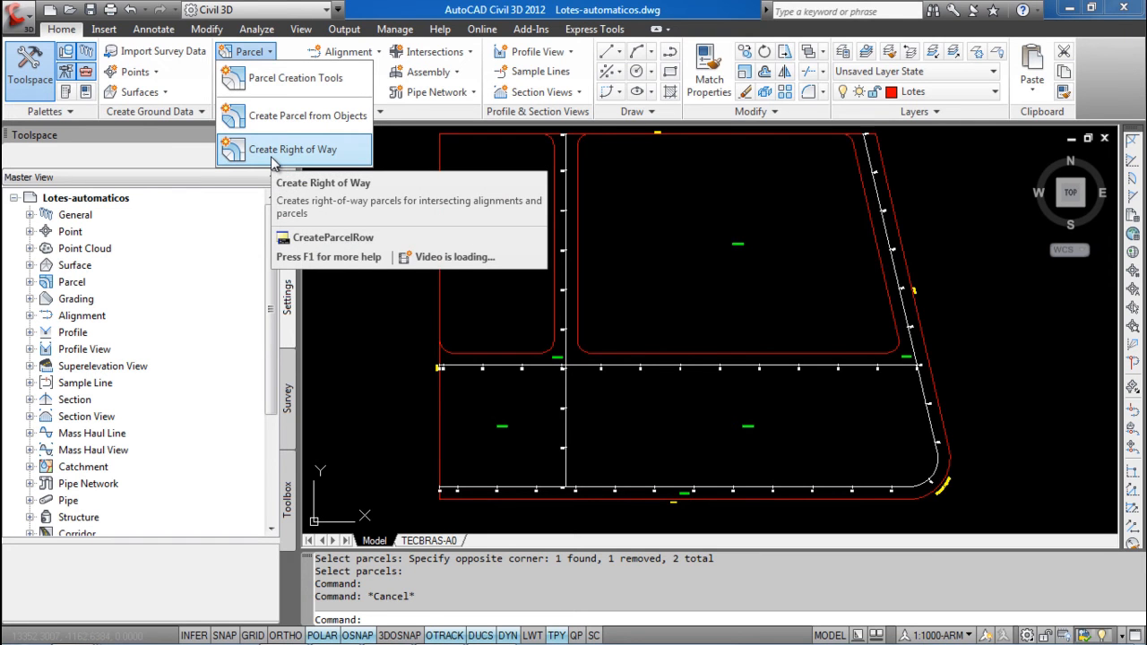
click(274, 152)
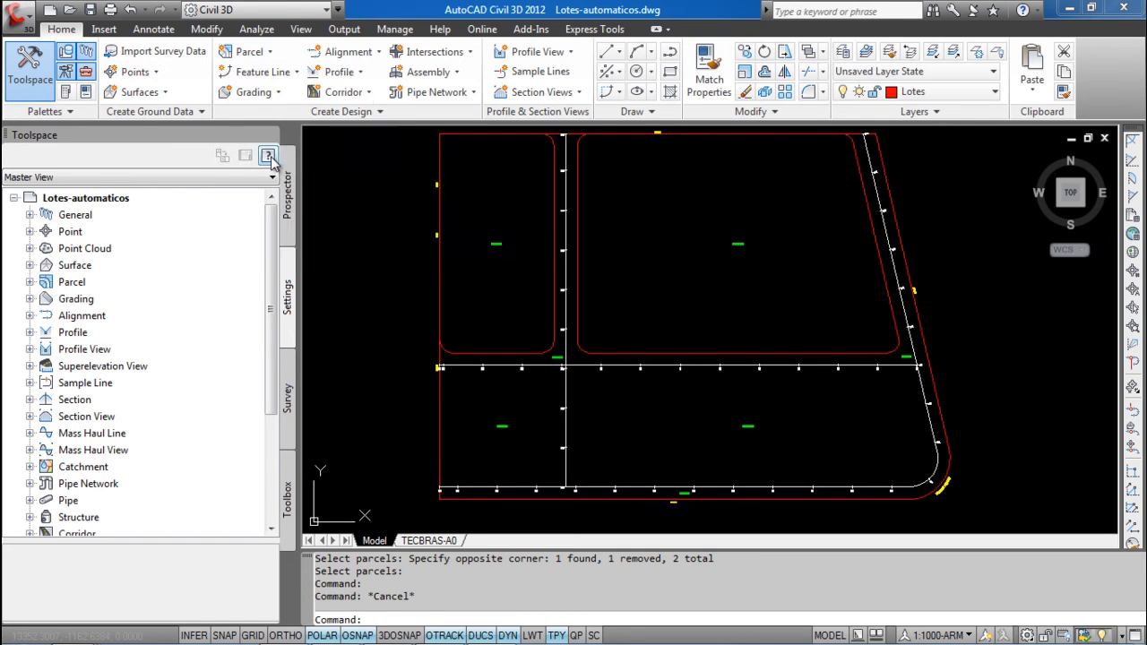
click(503, 428)
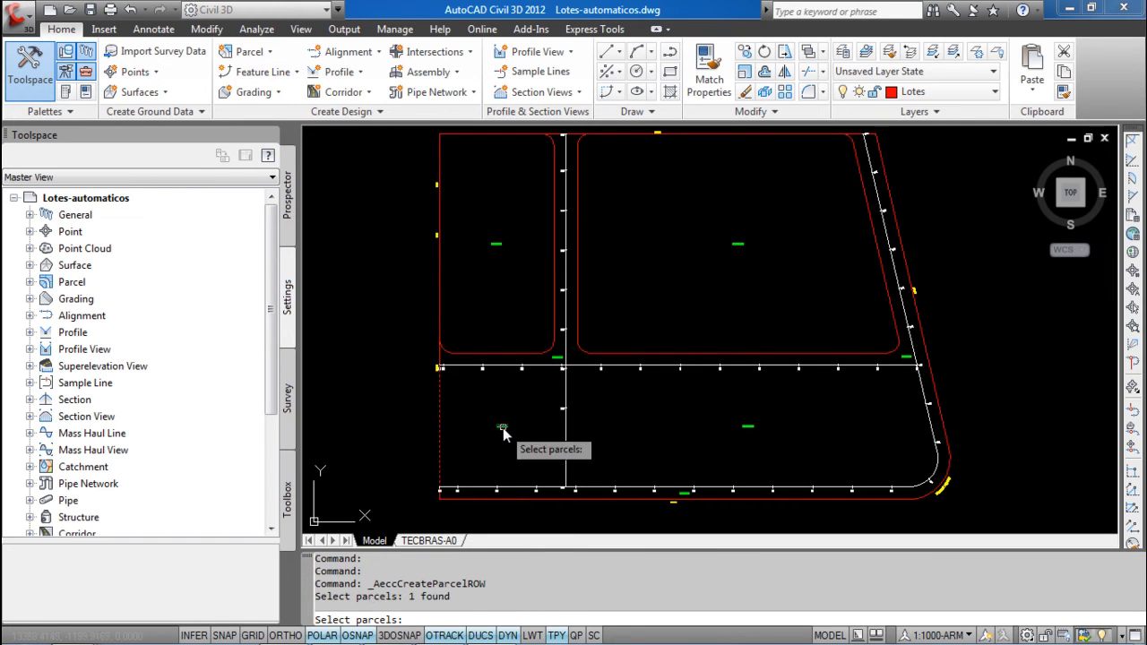
click(747, 427)
key(Return)
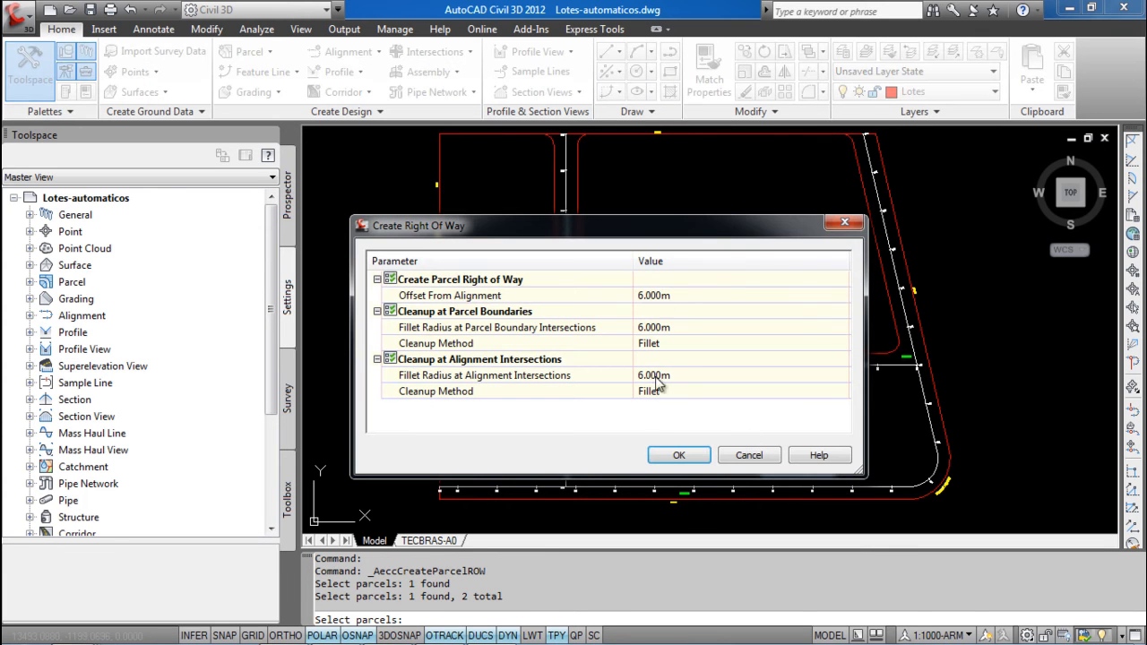
click(685, 391)
click(681, 391)
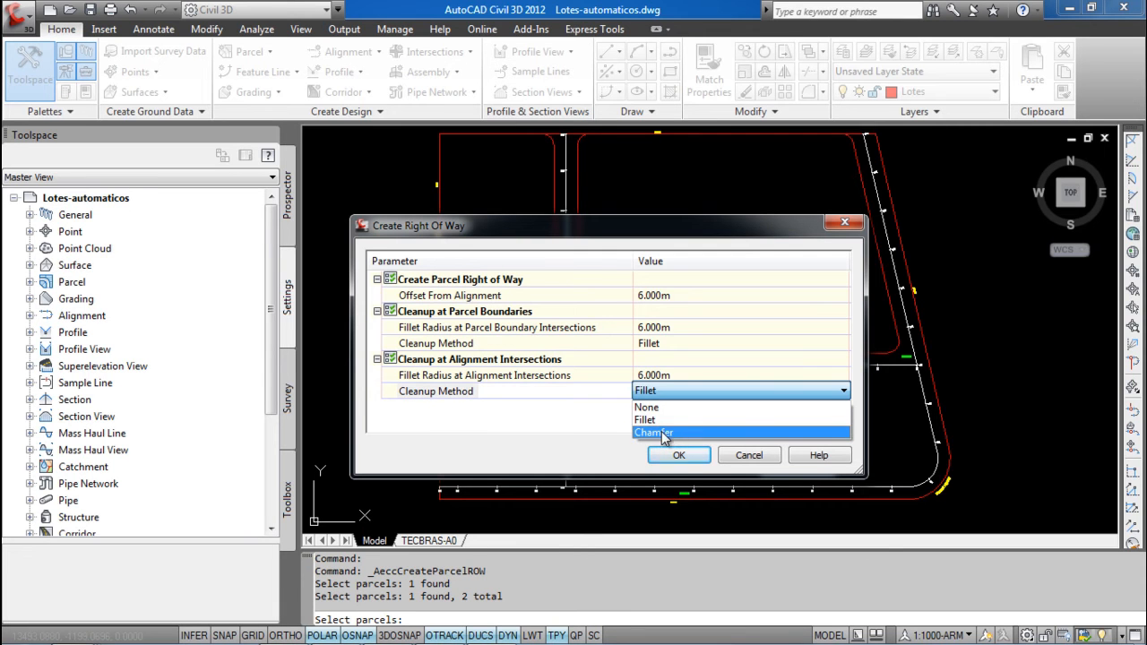
click(661, 431)
click(670, 454)
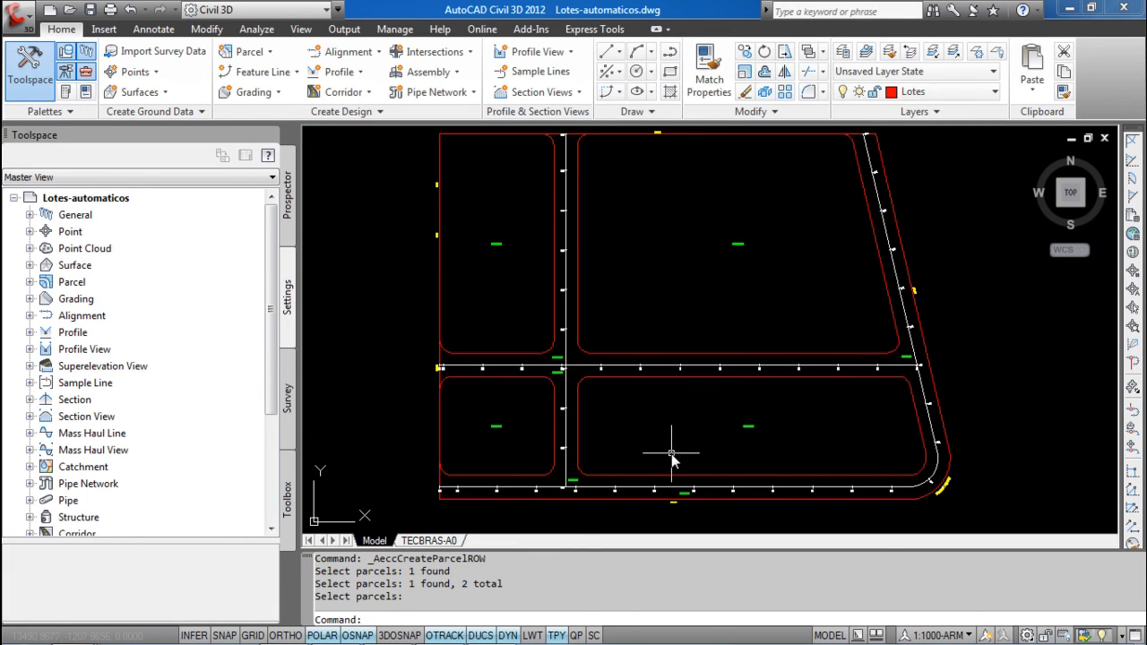
Step: Start the Parcel Creation Tools and set the minimum parcel area to 300 sq.m
scroll(902, 350, up, 3)
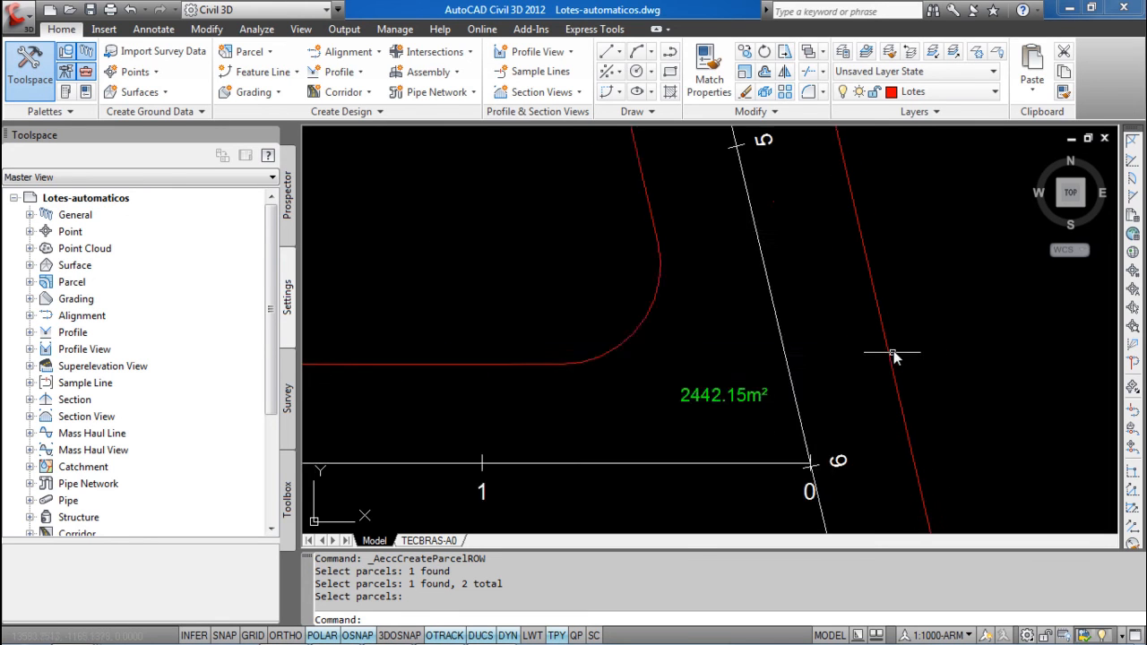
middle_drag(804, 245, 796, 295)
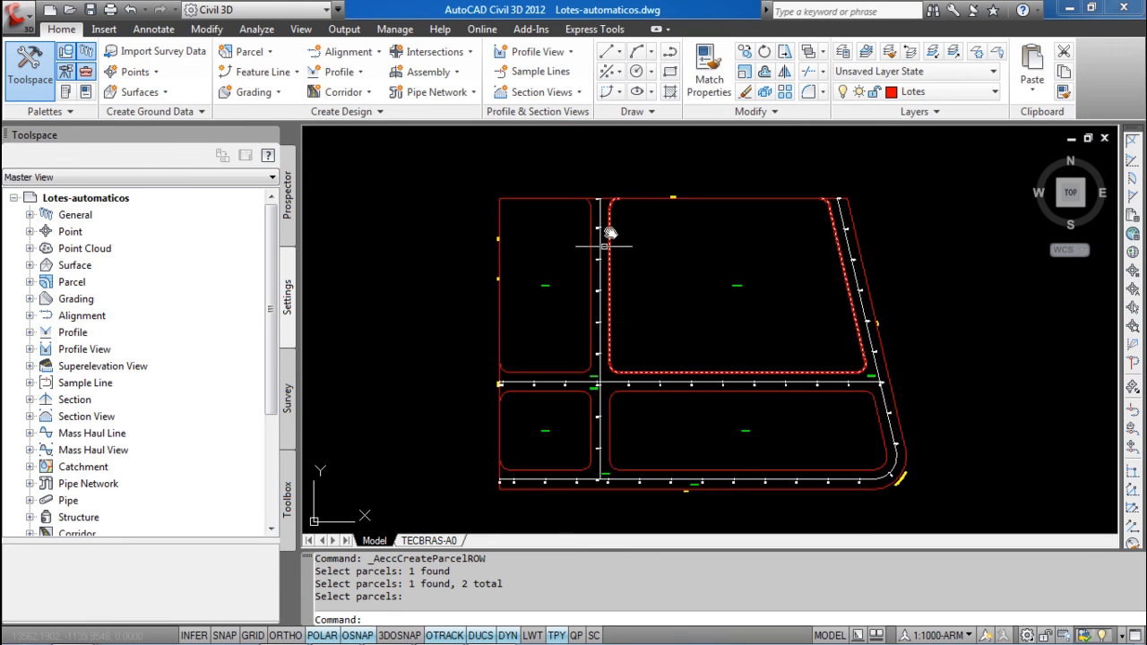
middle_drag(597, 356, 581, 349)
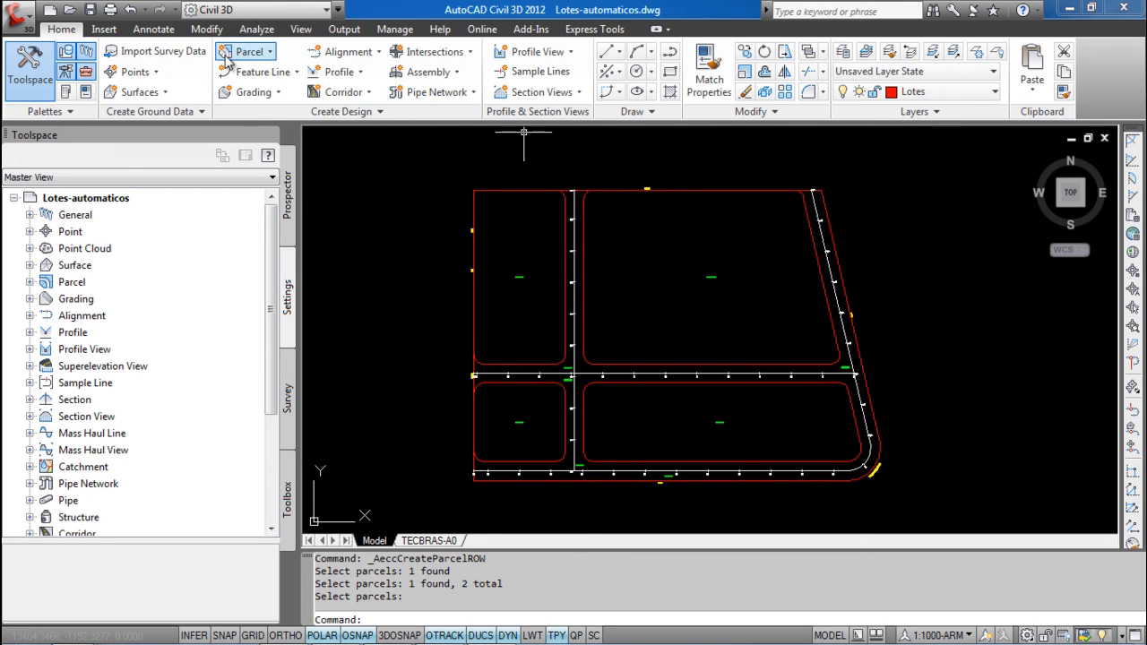
click(256, 52)
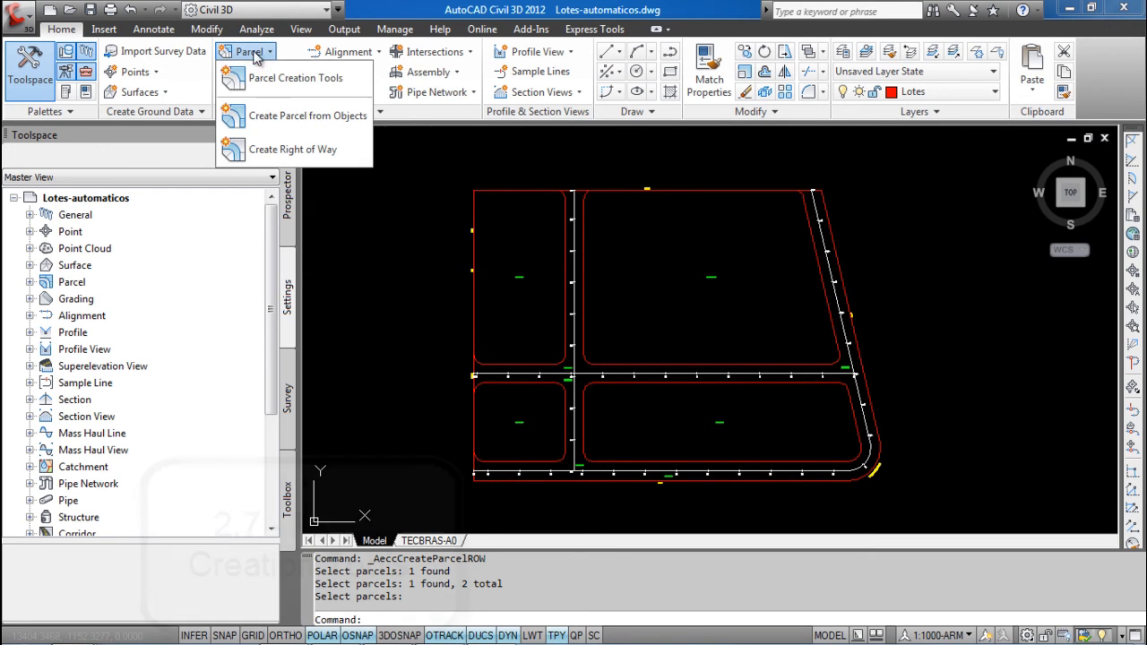
click(260, 79)
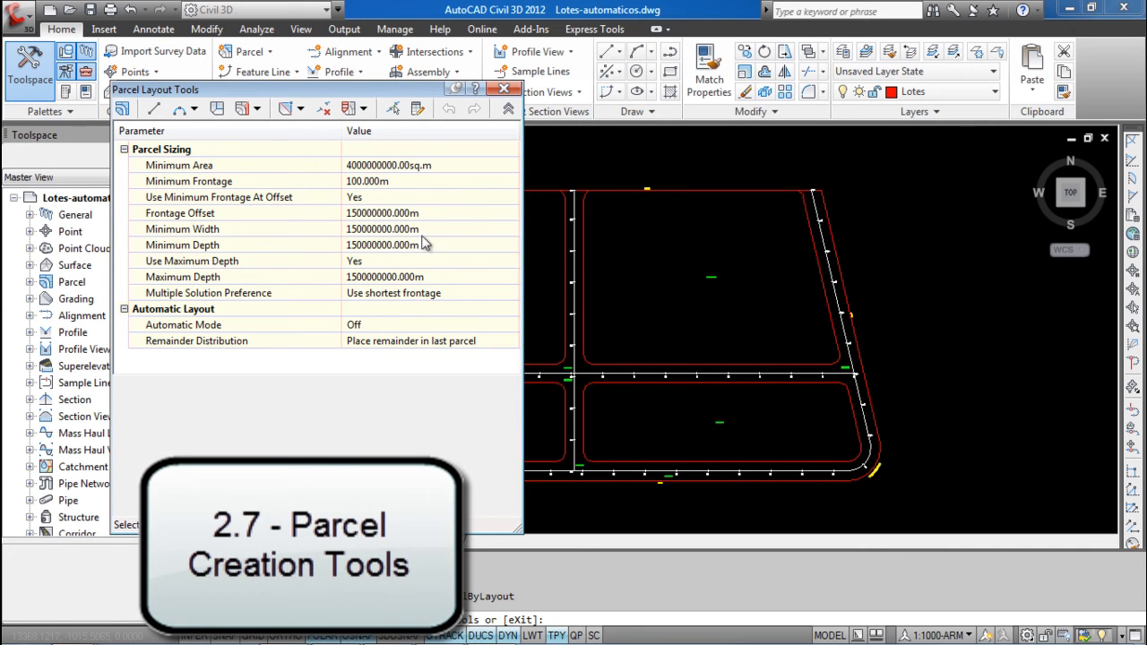
click(508, 108)
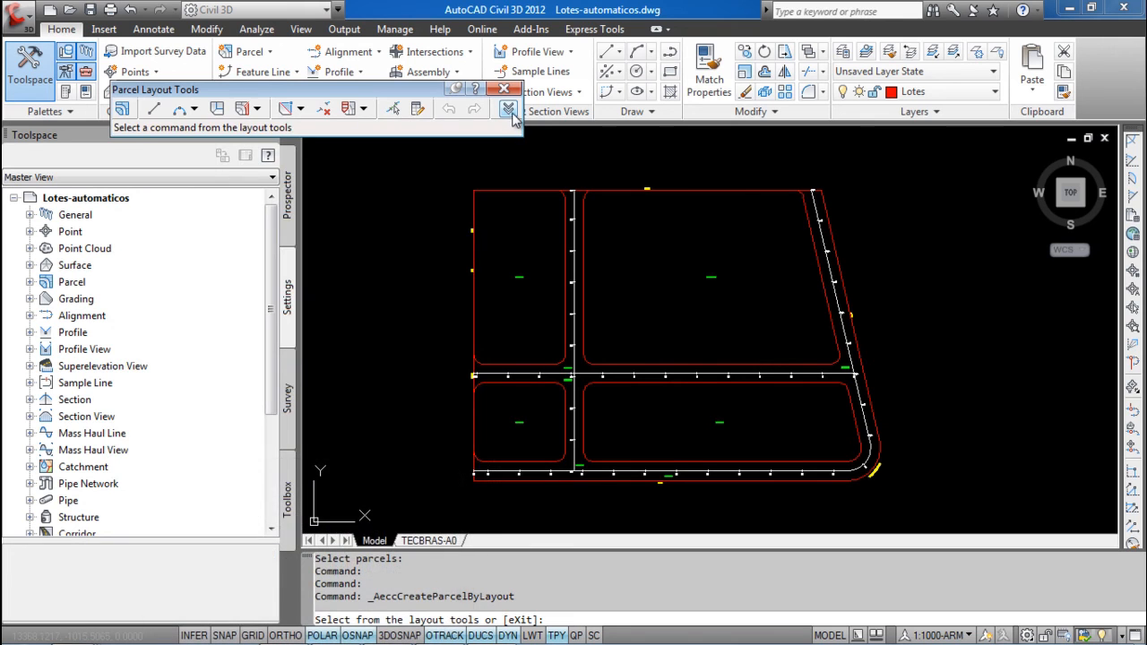
click(508, 108)
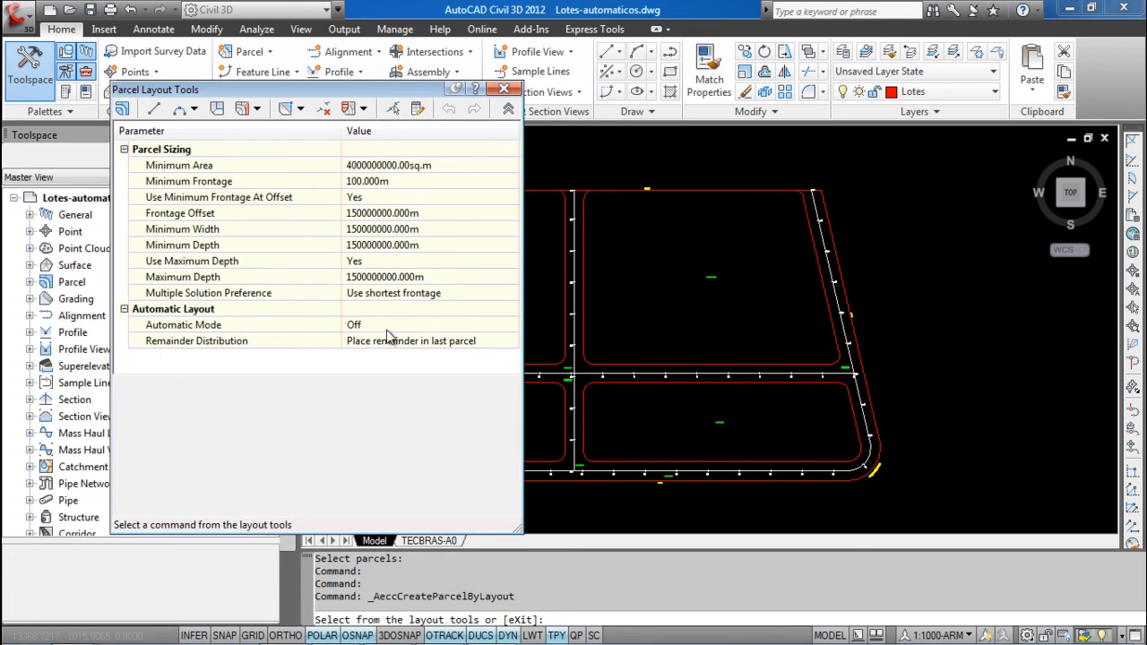
click(404, 167)
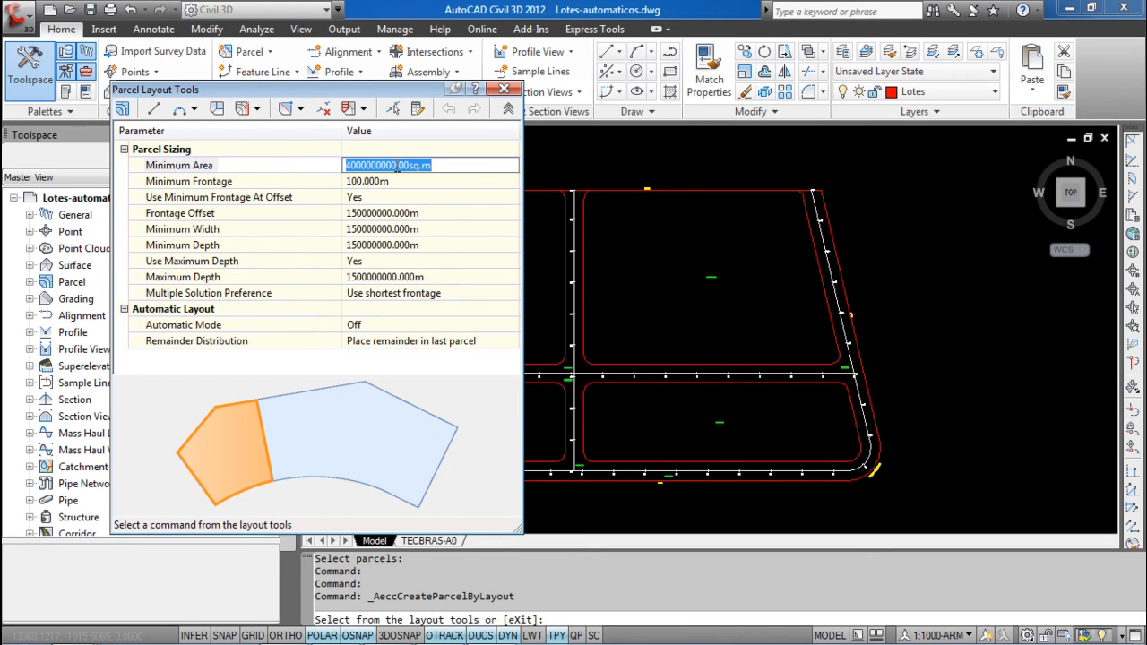
drag(397, 165, 320, 178)
text(3)
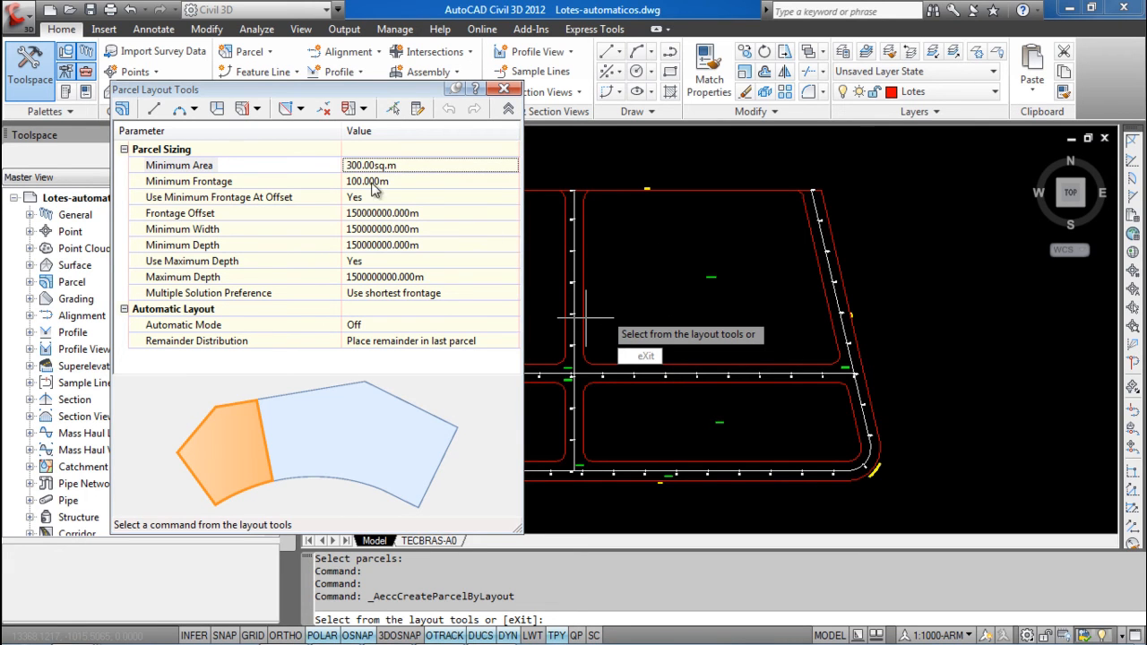
Step: Set the minimum parcel frontage to 12 m
click(373, 182)
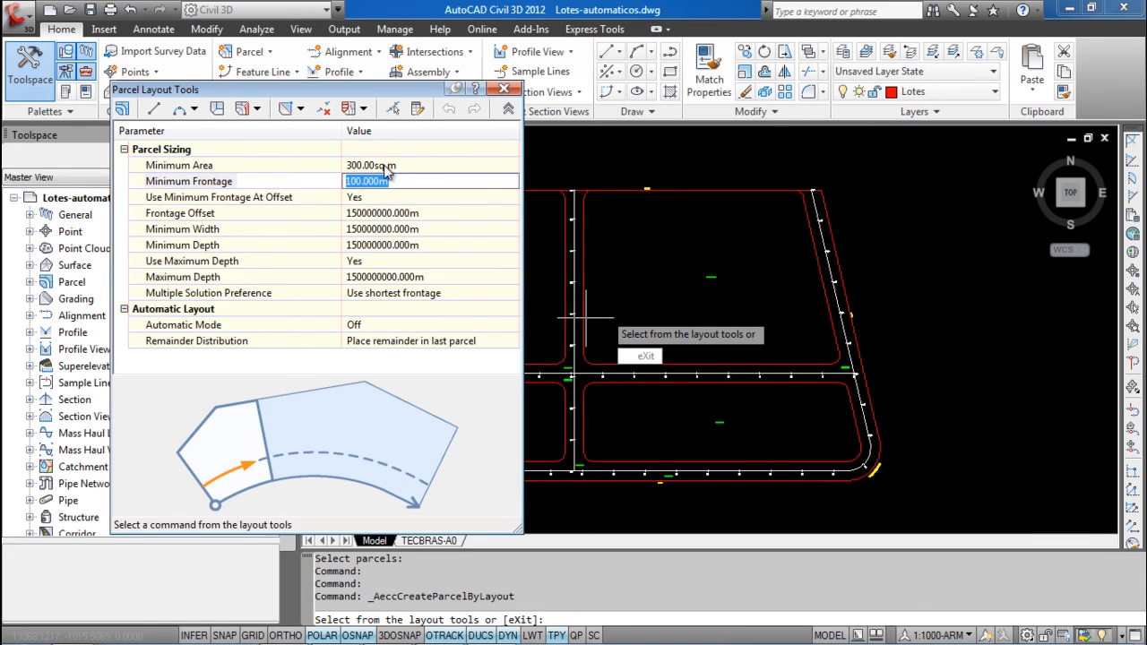
click(387, 166)
drag(375, 165, 407, 162)
click(408, 162)
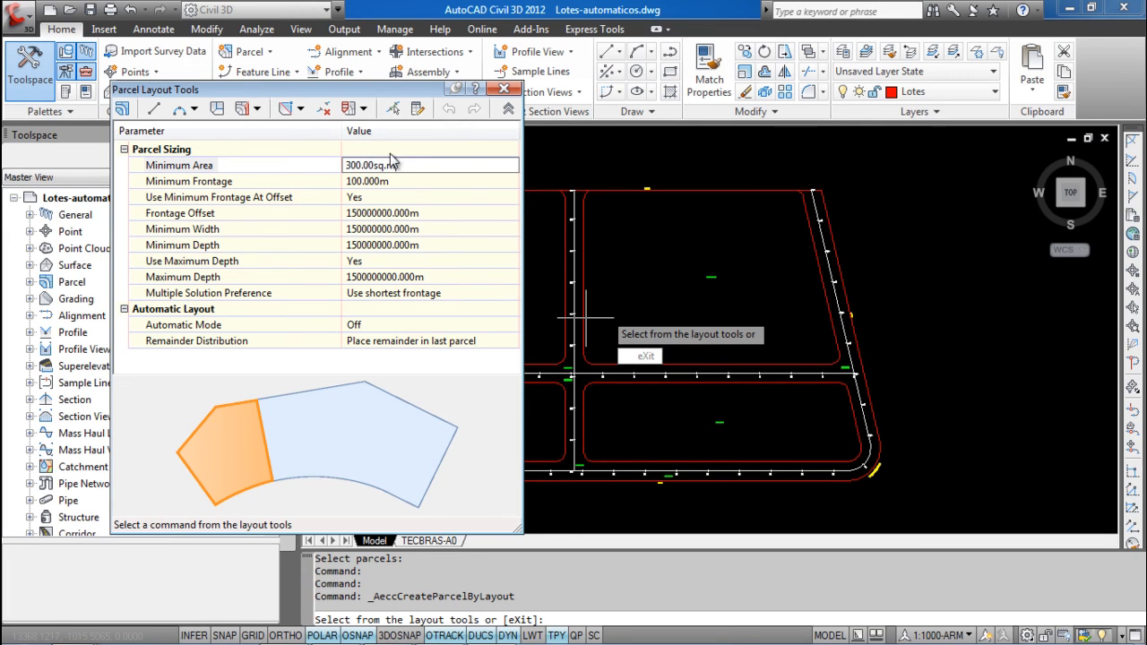
click(379, 182)
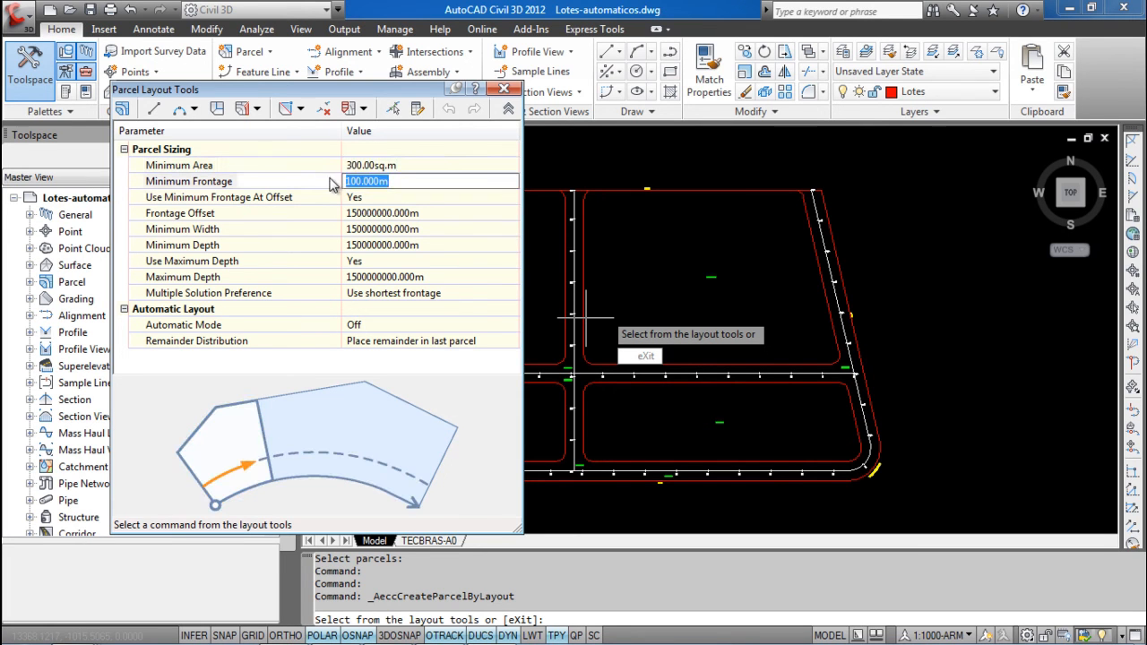
click(358, 181)
text(12m)
Step: Keep Use Minimum Frontage At Offset at Yes and set the frontage offset to 5 m
click(385, 197)
click(385, 197)
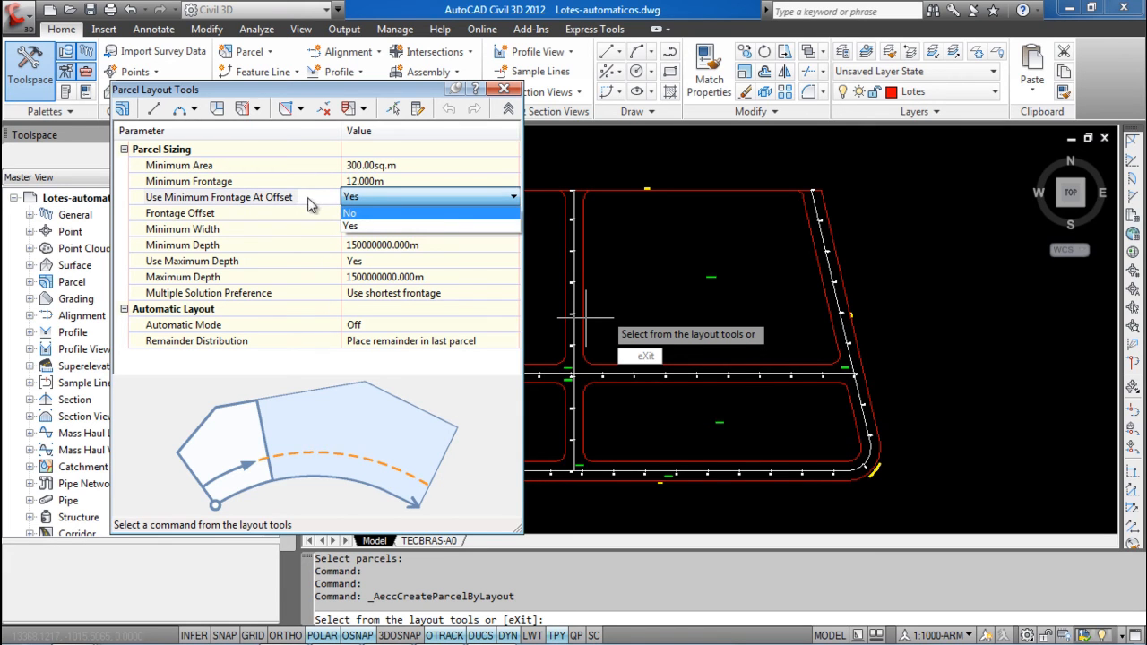
click(364, 227)
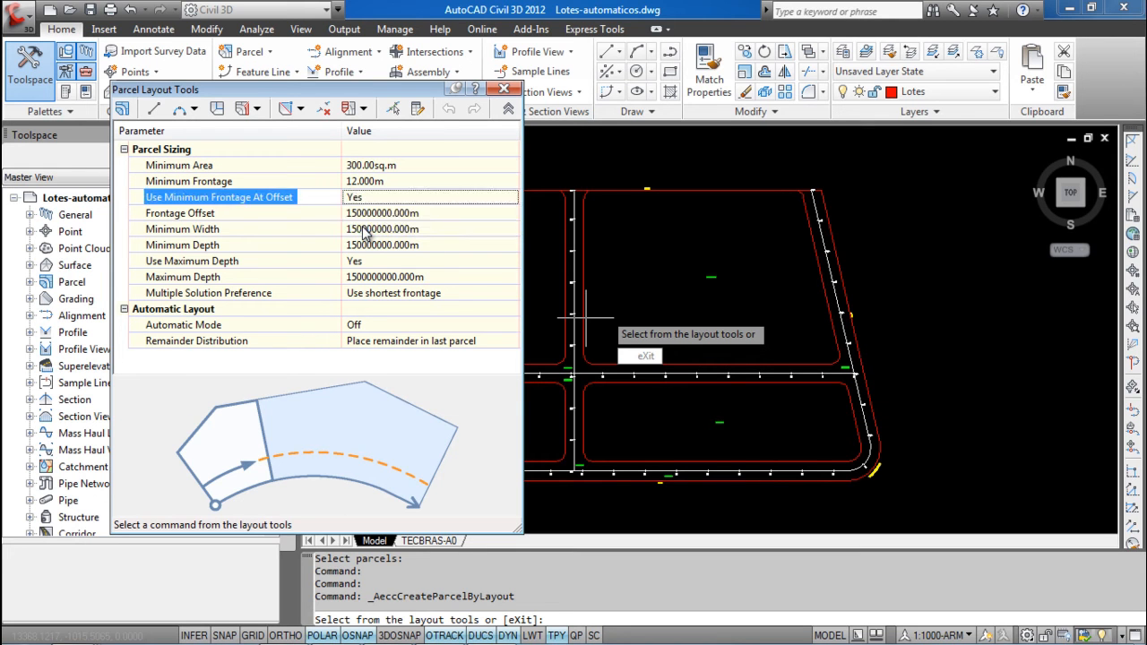
click(372, 213)
text(5)
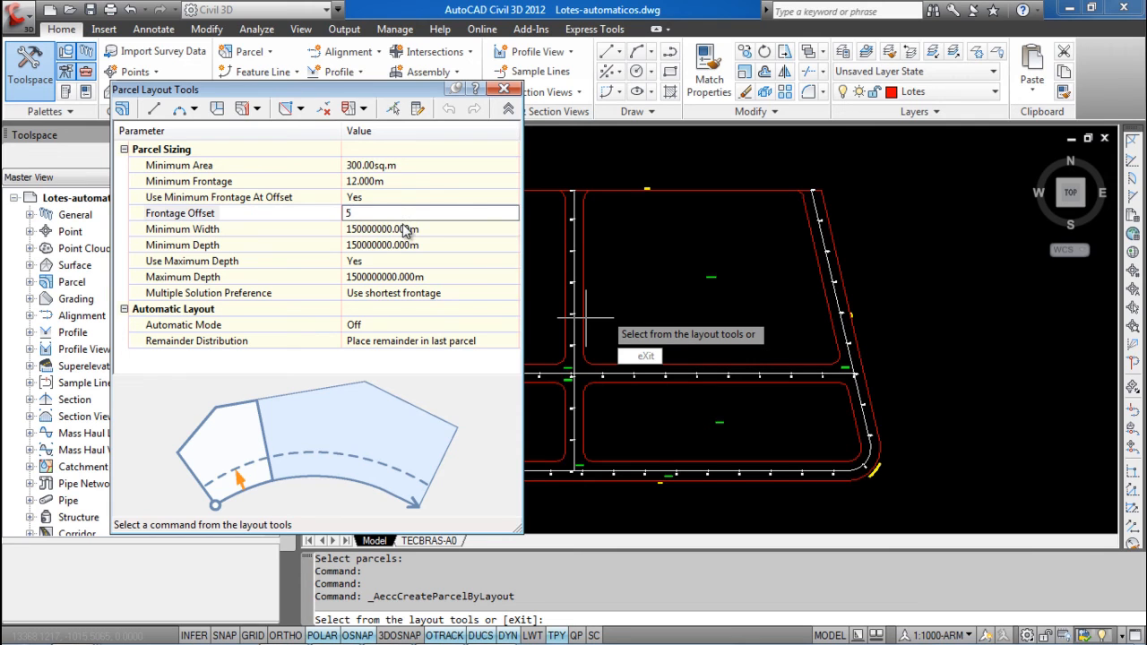
Step: Set the minimum parcel width to 20 m and the minimum depth to 25 m
click(403, 228)
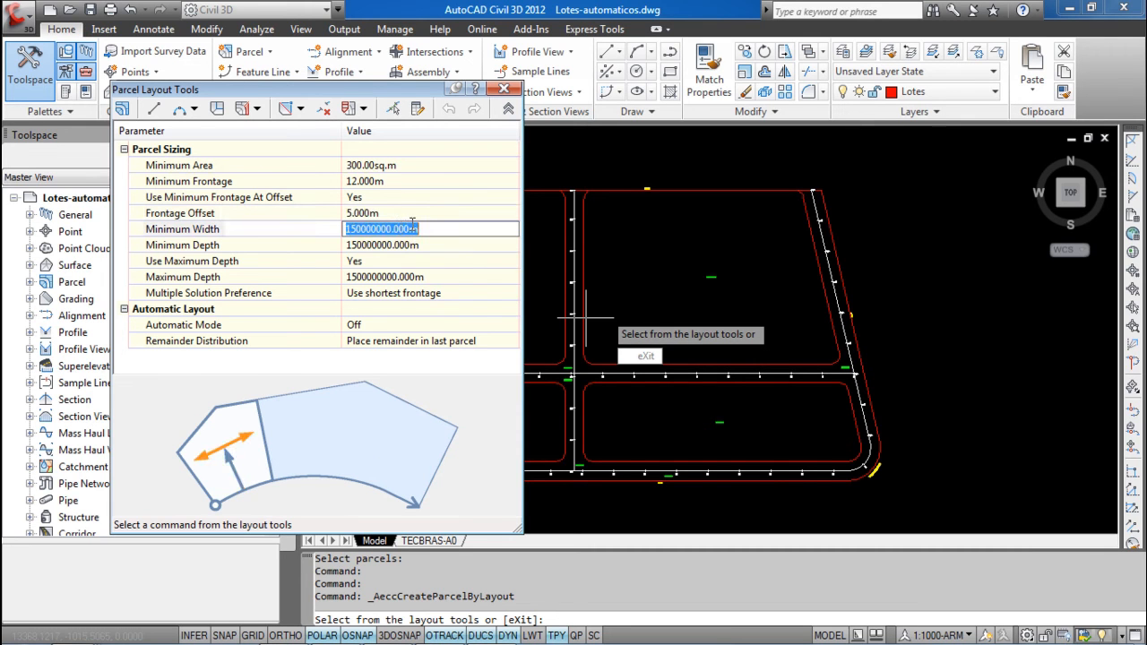
text(20)
click(382, 245)
text(25)
Step: Set Use Maximum Depth to No and the multiple solution preference to Use smallest area
click(383, 261)
click(384, 260)
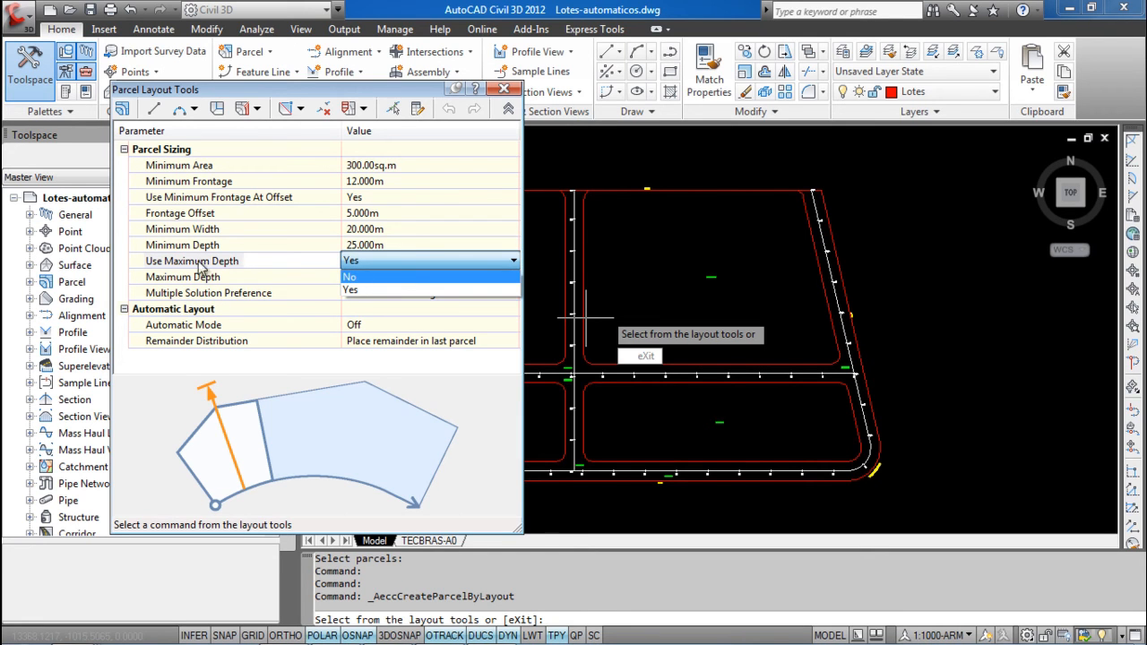
click(356, 279)
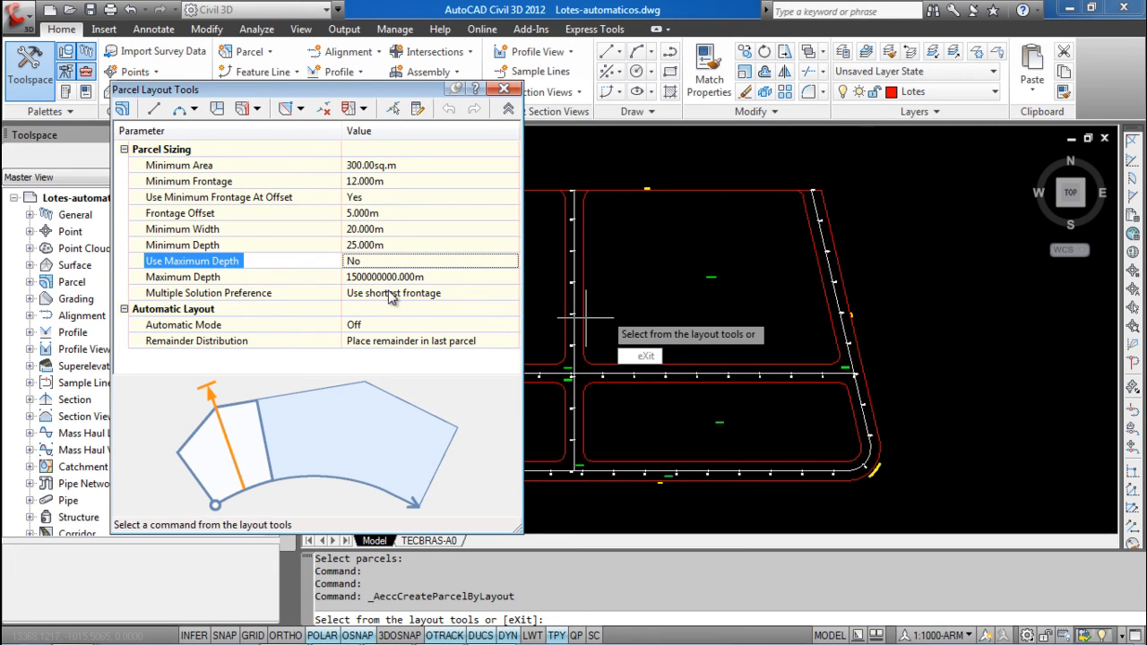
click(390, 294)
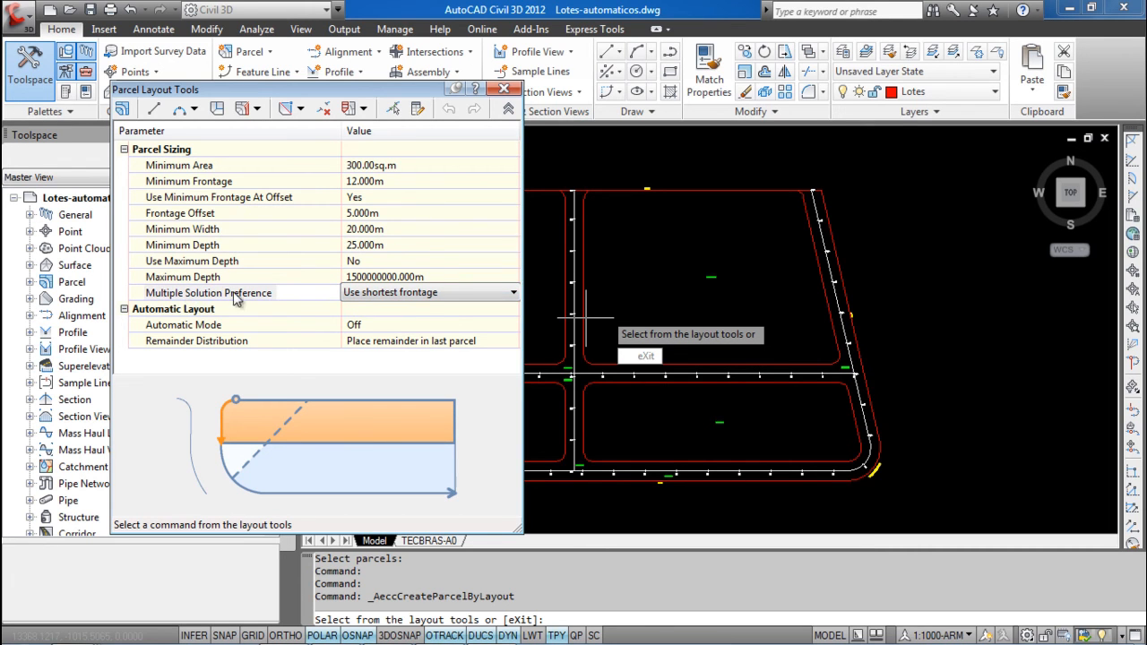
click(424, 297)
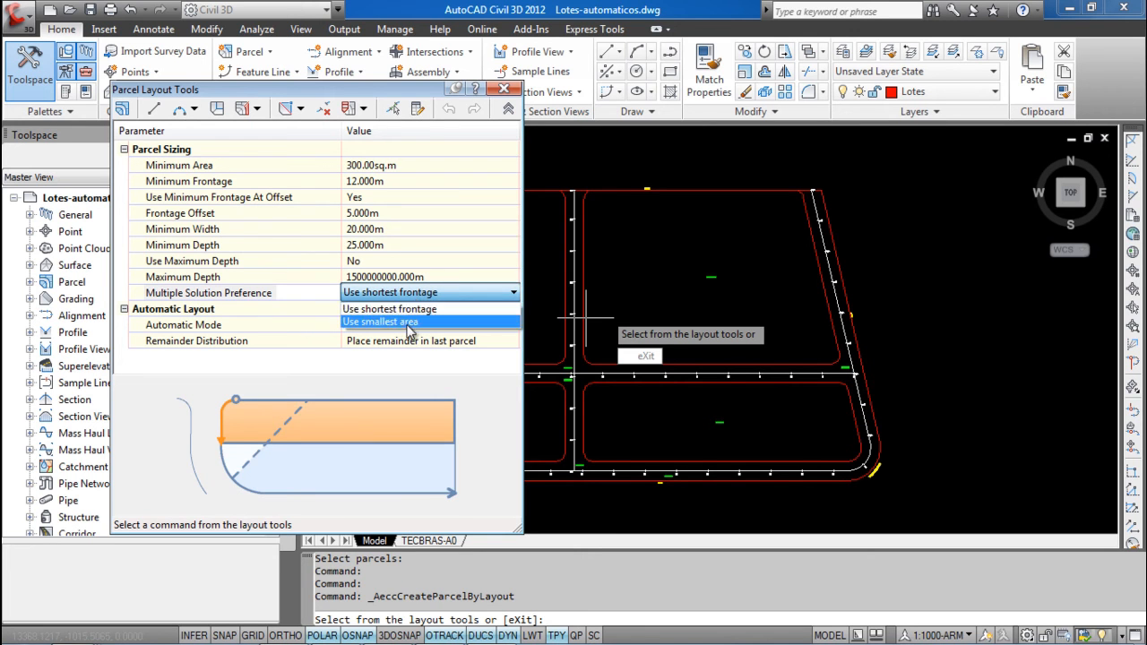
click(405, 322)
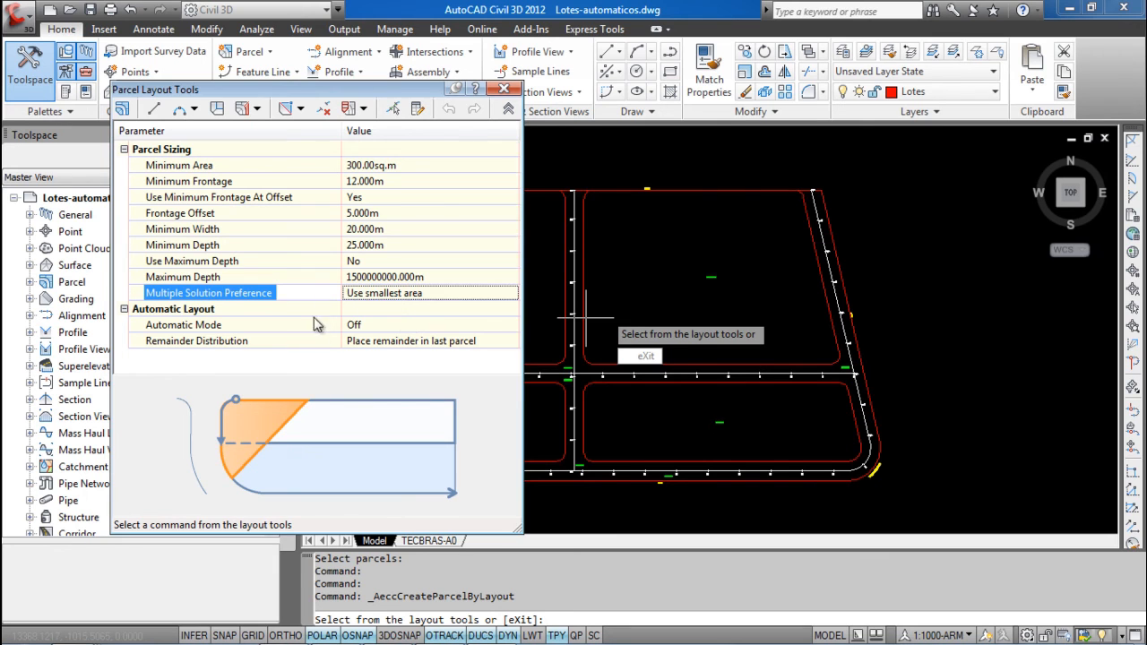
Step: Turn on Automatic Mode for the parcel layout
click(442, 323)
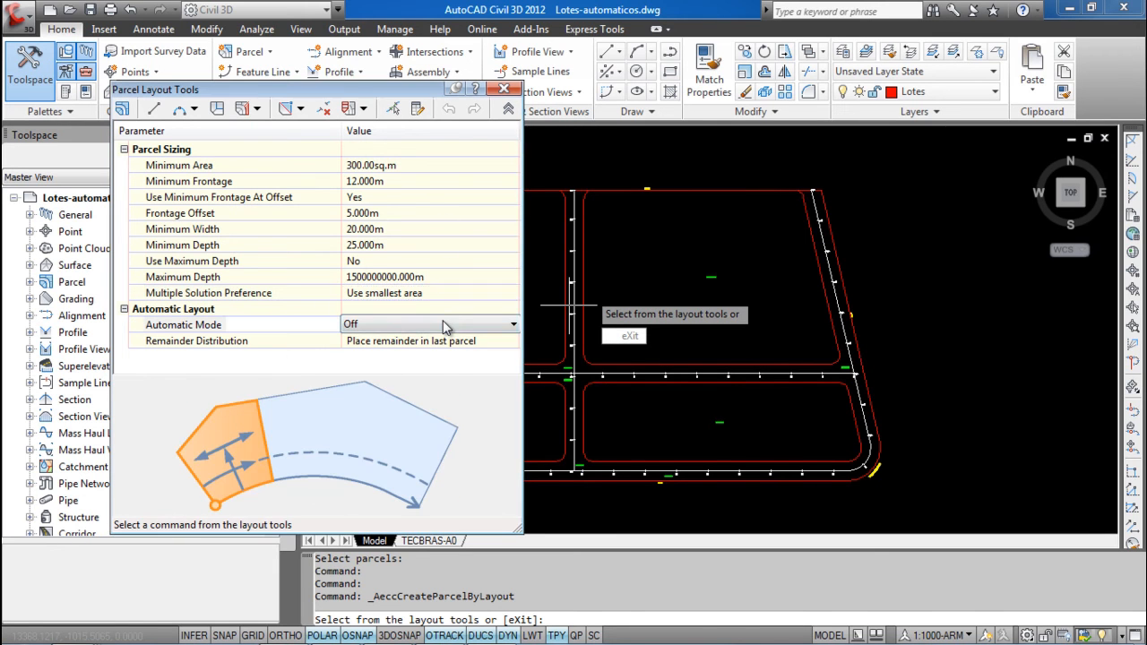
click(442, 322)
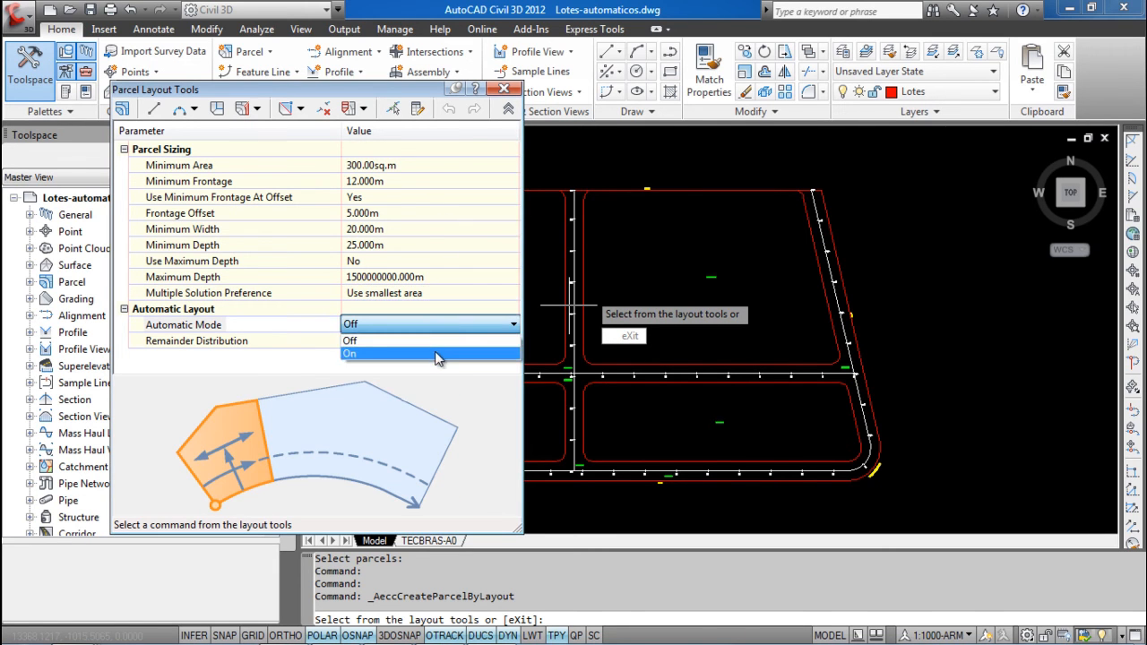
click(437, 353)
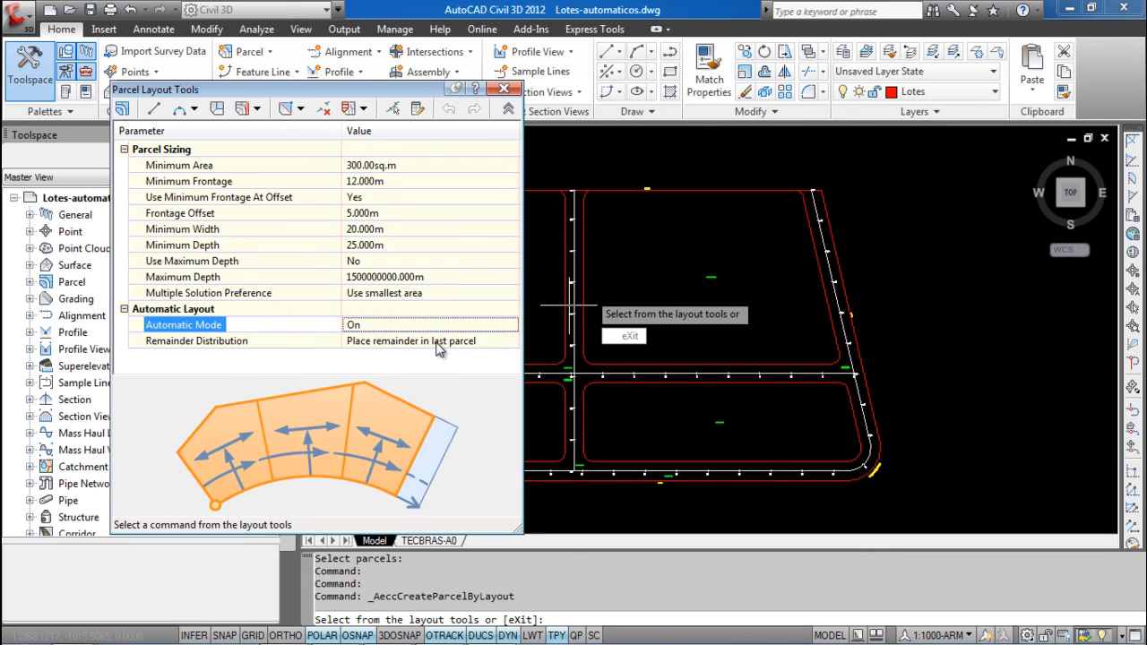
Step: Try the remainder distribution options Create parcel from remainder, Place remainder in last parcel and Redistribute remainder
click(438, 342)
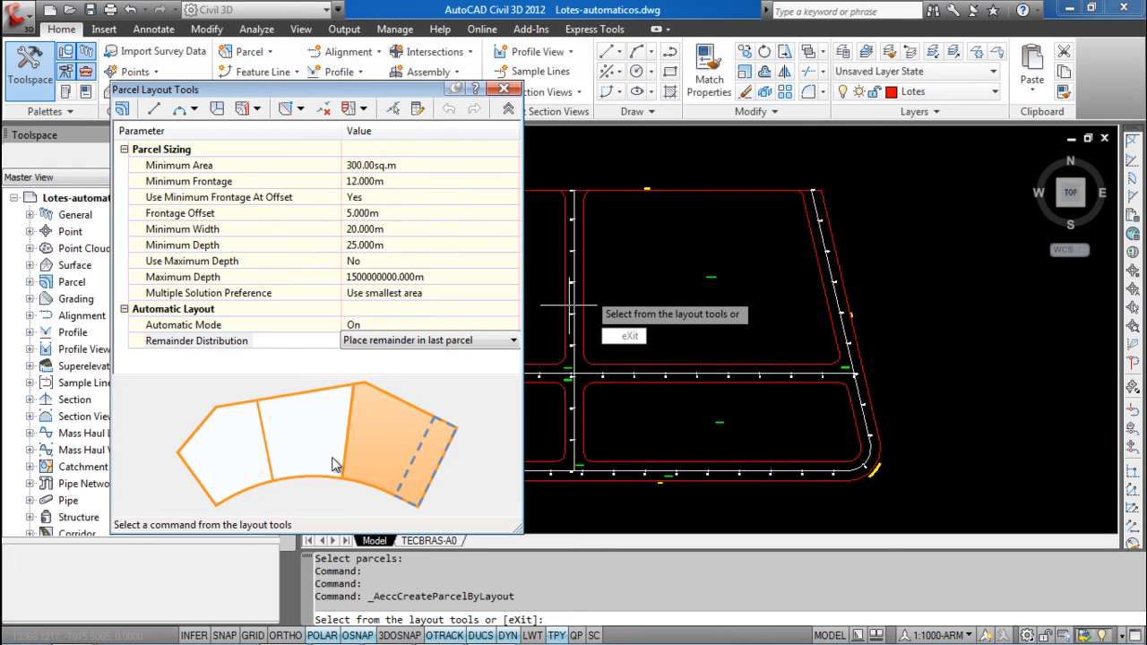
click(436, 342)
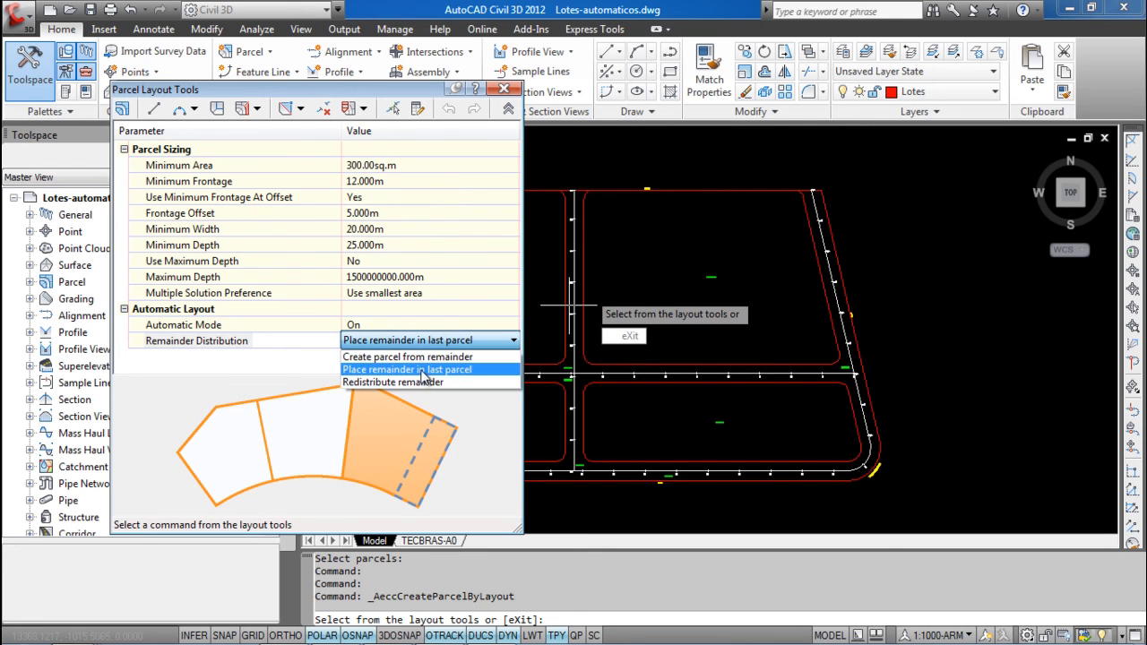
click(429, 357)
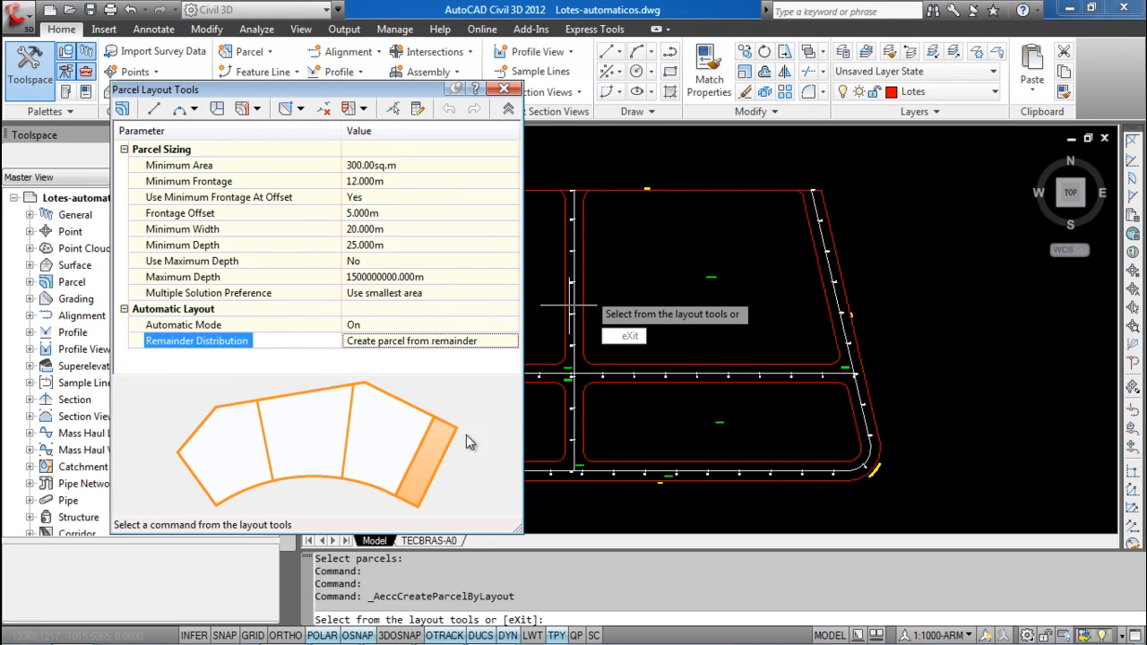
click(432, 349)
click(425, 342)
click(421, 368)
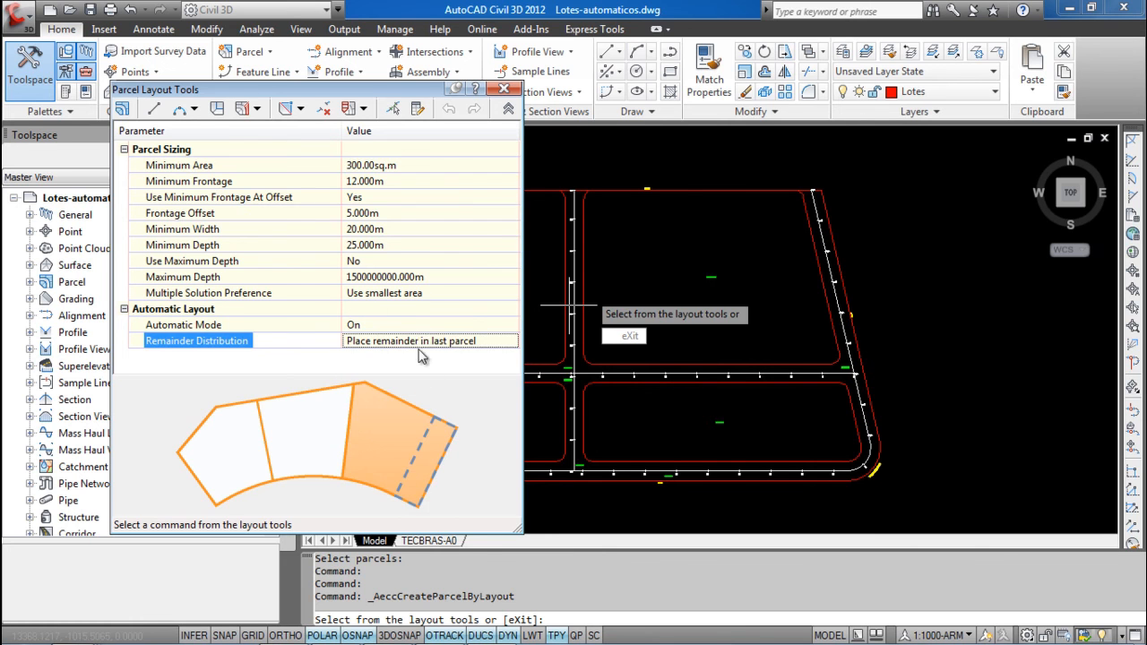
click(421, 348)
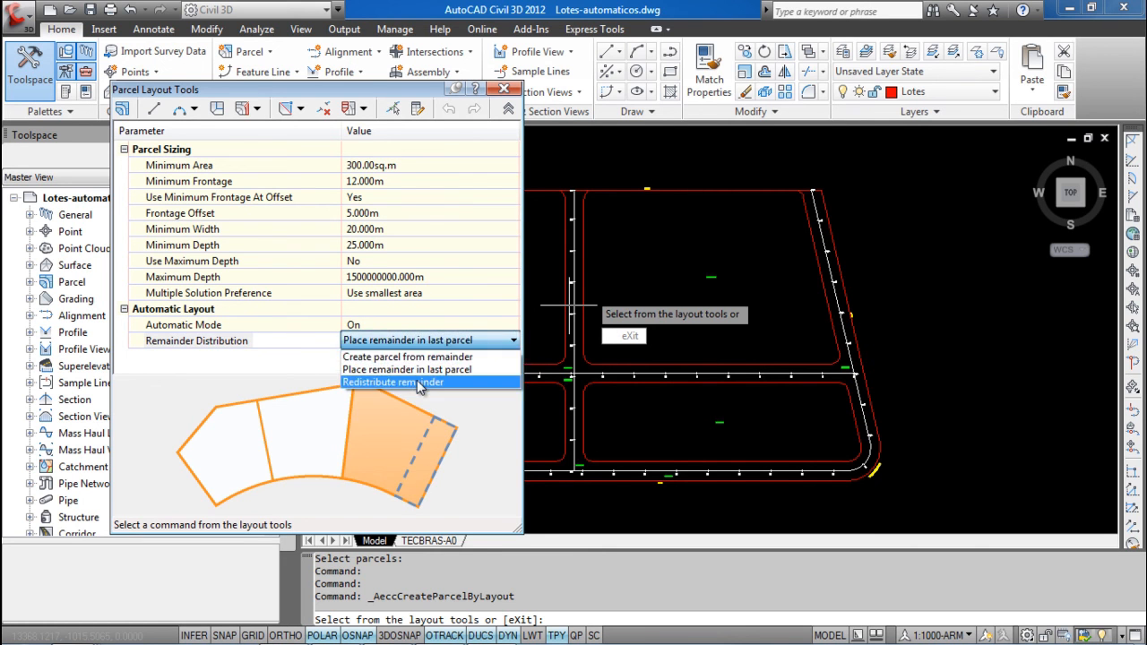
click(421, 386)
click(421, 348)
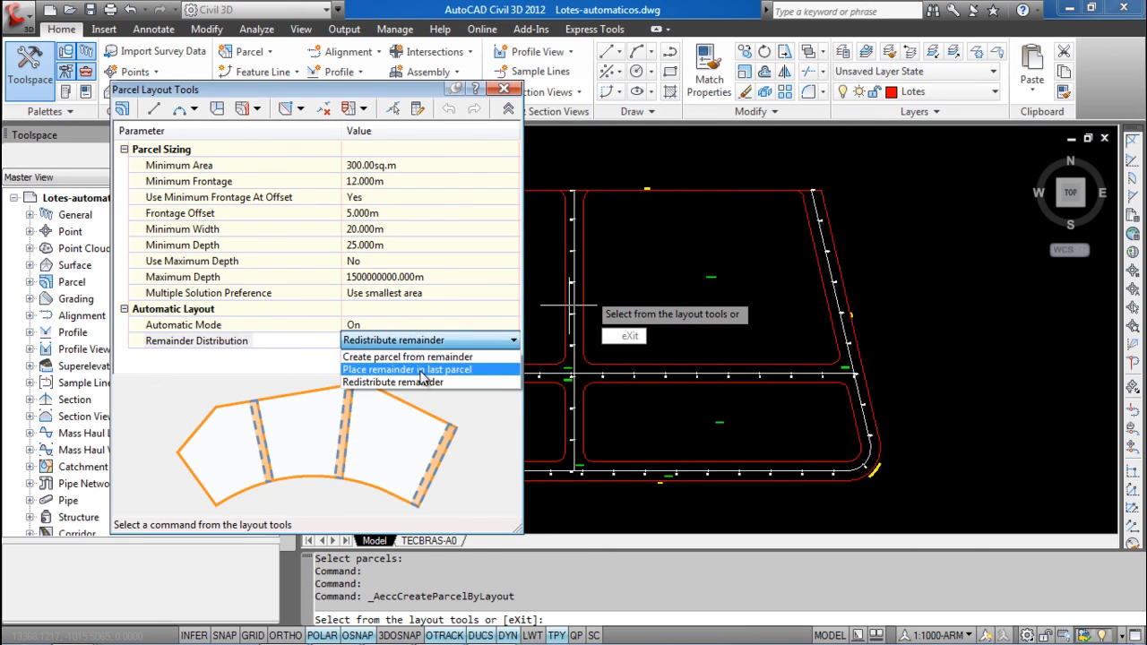
click(422, 368)
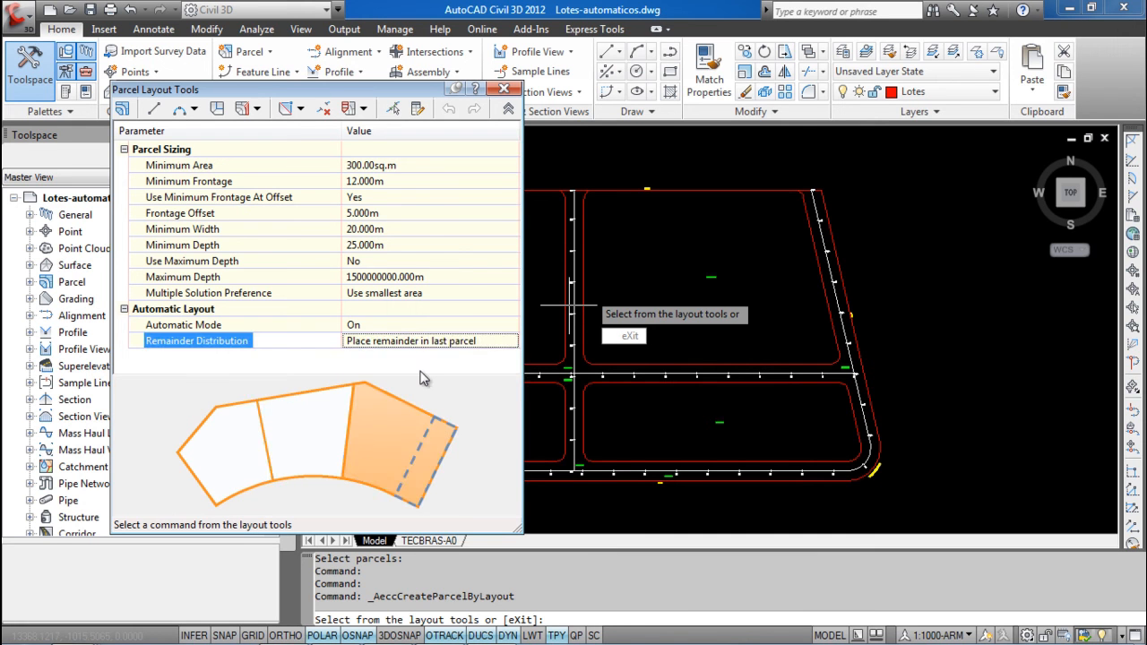
Step: Set Remainder Distribution to Redistribute remainder and move the Parcel Layout Tools window away from the parcels
click(424, 346)
click(425, 386)
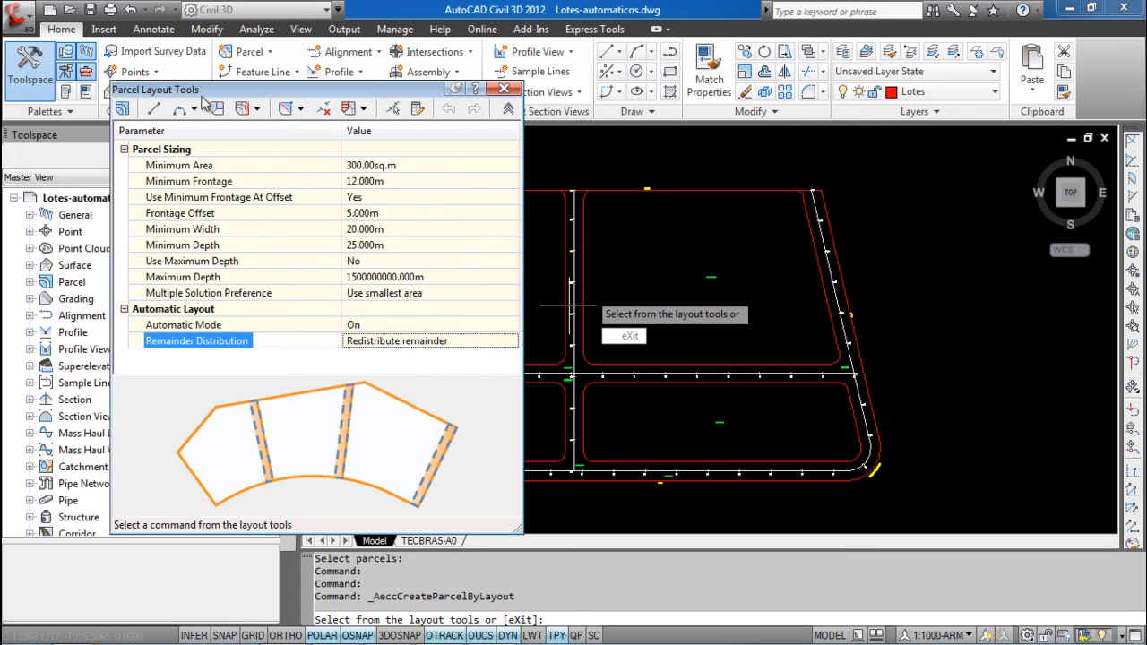
drag(394, 95, 334, 63)
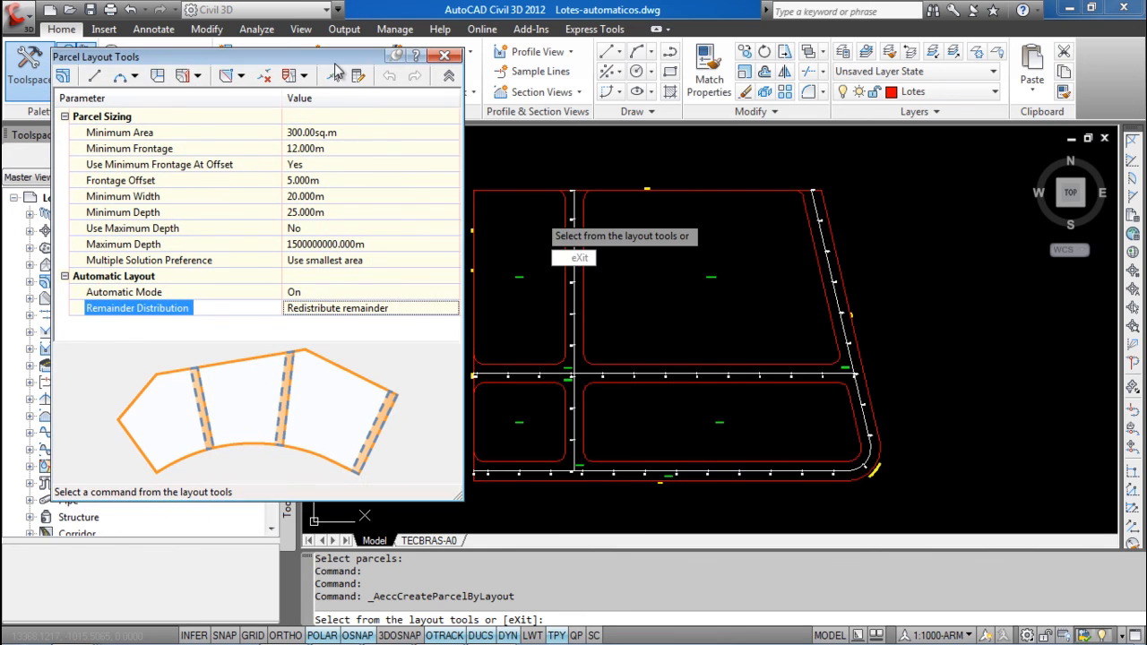
Step: Start Slide Line - Create on site PROJETO with the TECBRAS label styles and automatically added segment labels
click(197, 77)
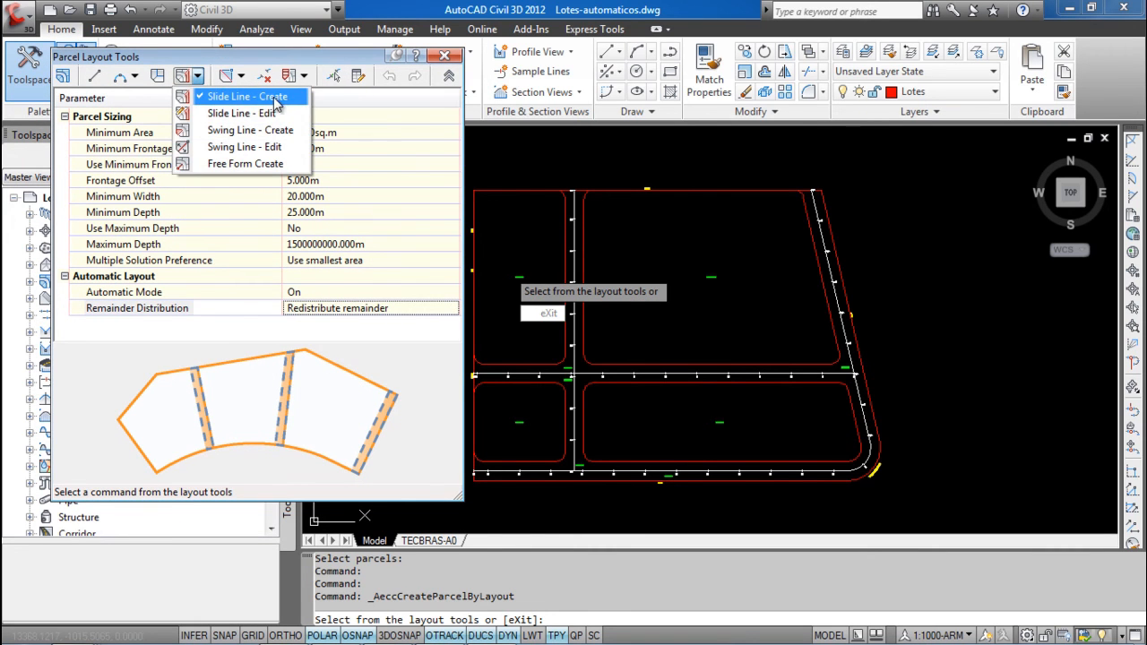
click(299, 96)
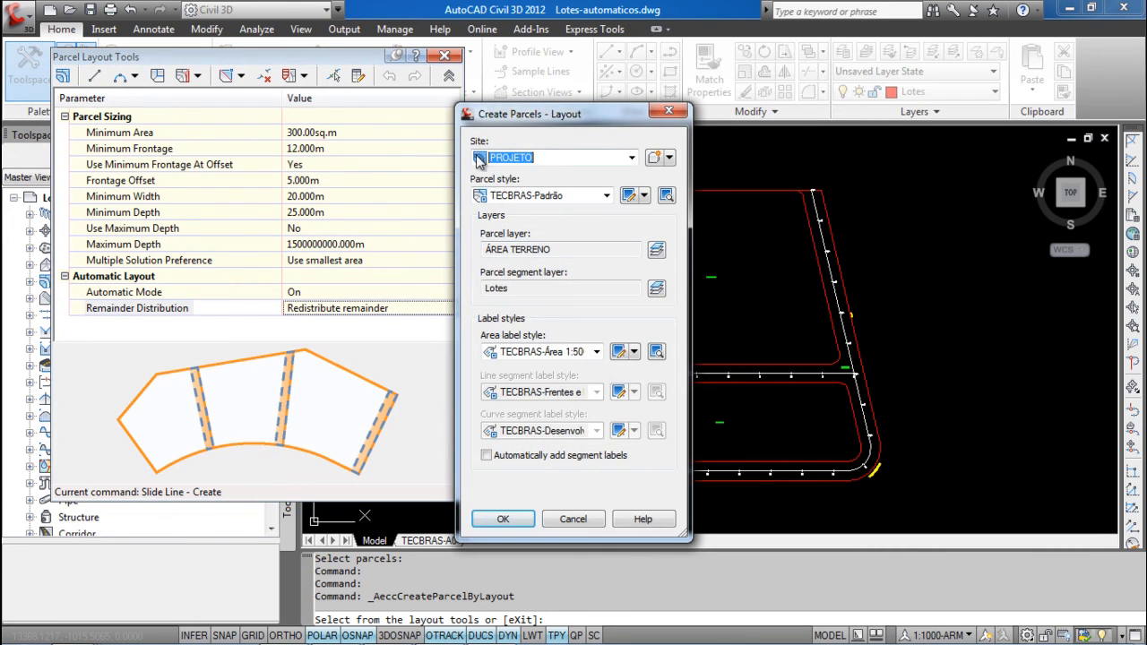
click(502, 456)
click(554, 392)
click(554, 394)
click(553, 431)
click(552, 433)
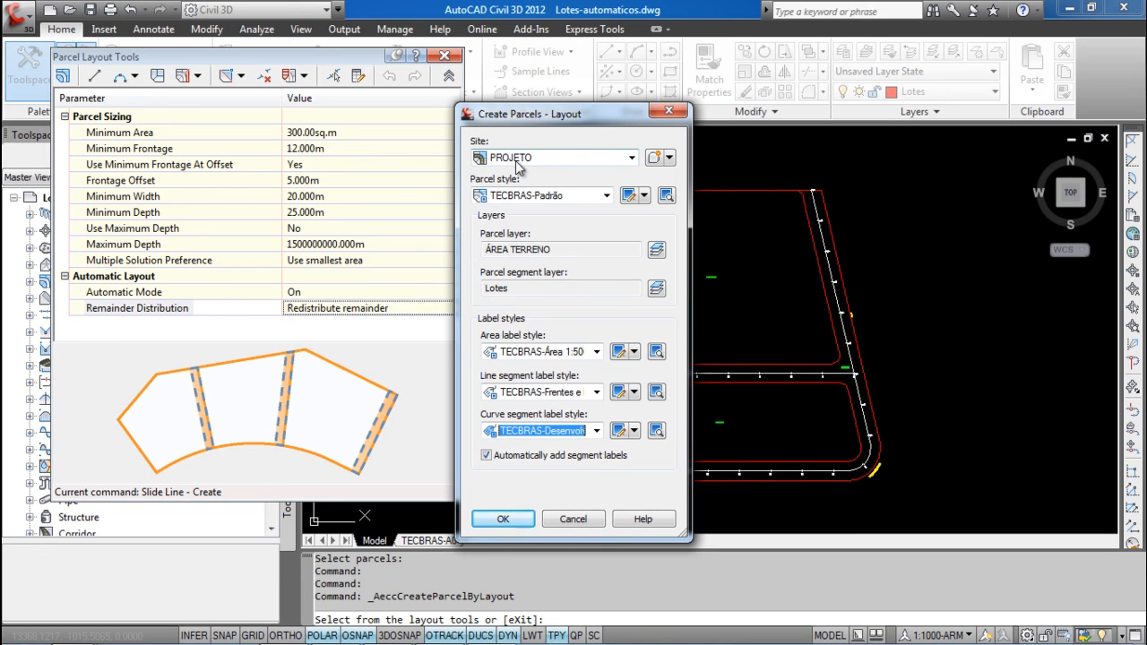
click(502, 521)
Step: Subdivide the northwest block into lots with the frontage along its eastern street side, accept the result and end the subdivision
scroll(511, 282, up, 4)
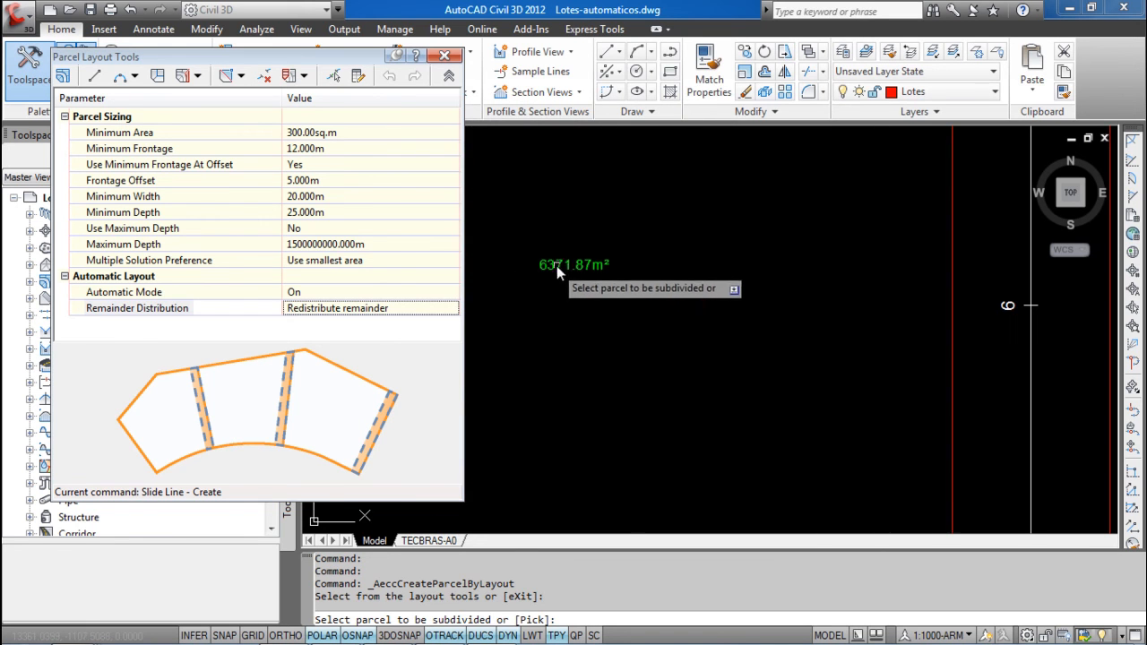
click(560, 266)
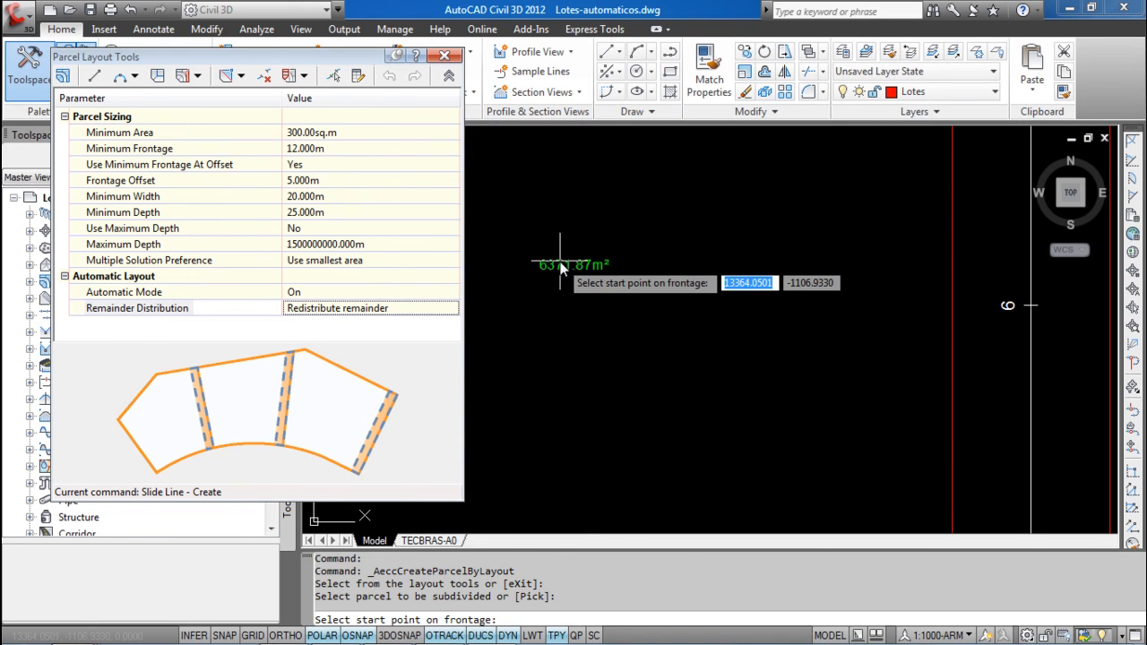
scroll(559, 266, down, 3)
scroll(591, 263, down, 3)
scroll(651, 219, up, 2)
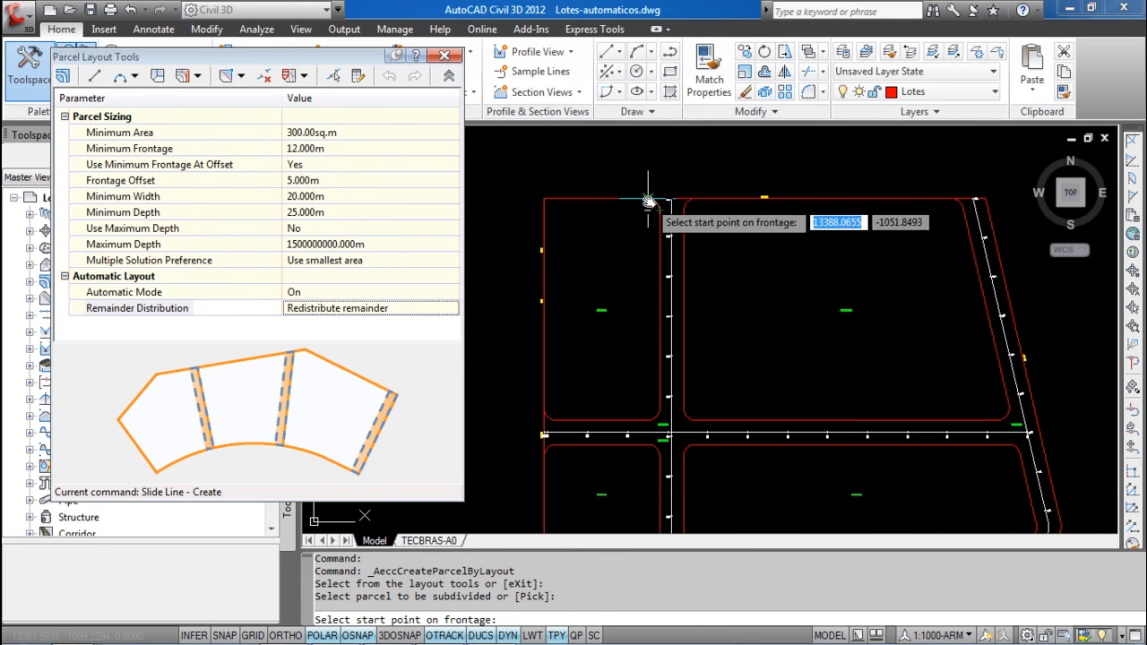
click(649, 204)
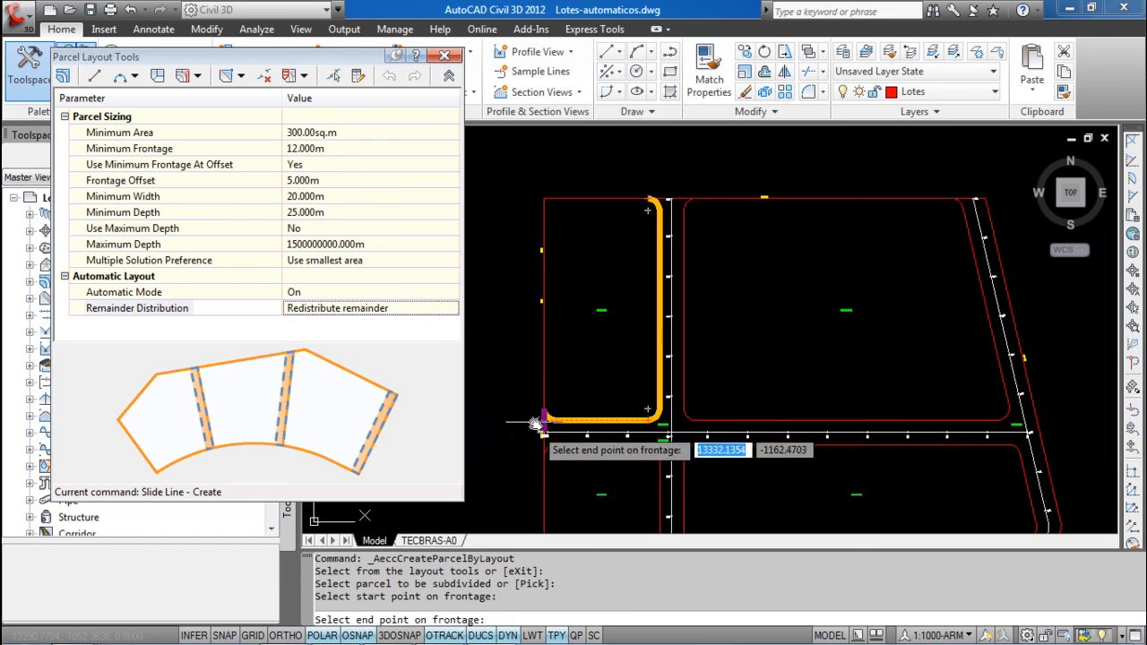
click(658, 403)
click(587, 305)
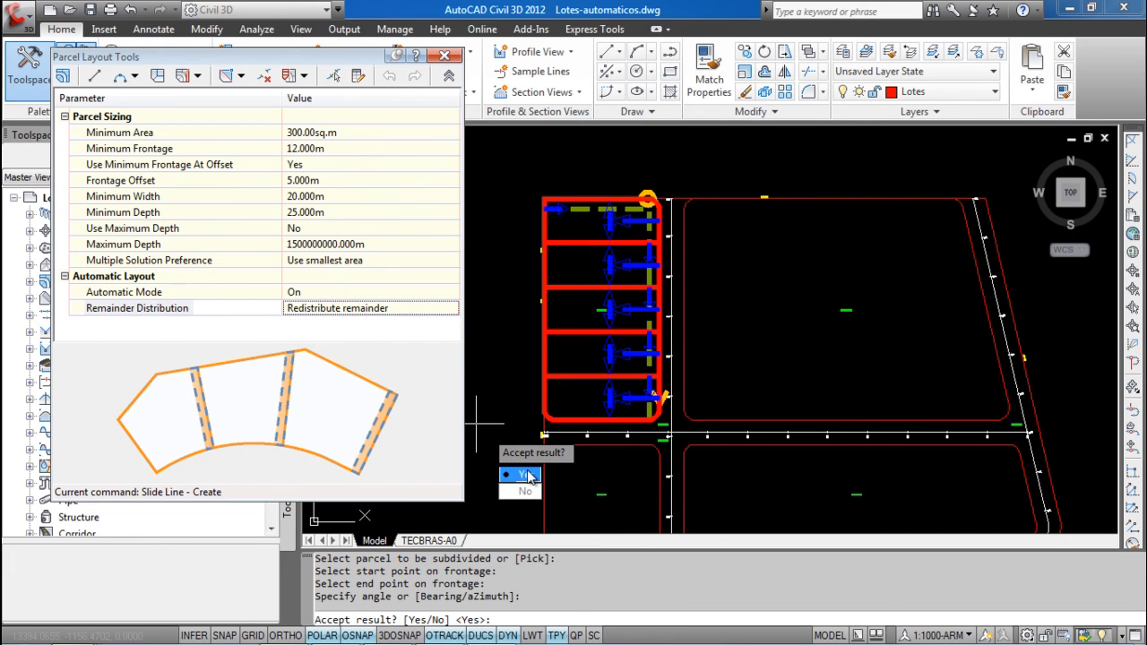
click(527, 475)
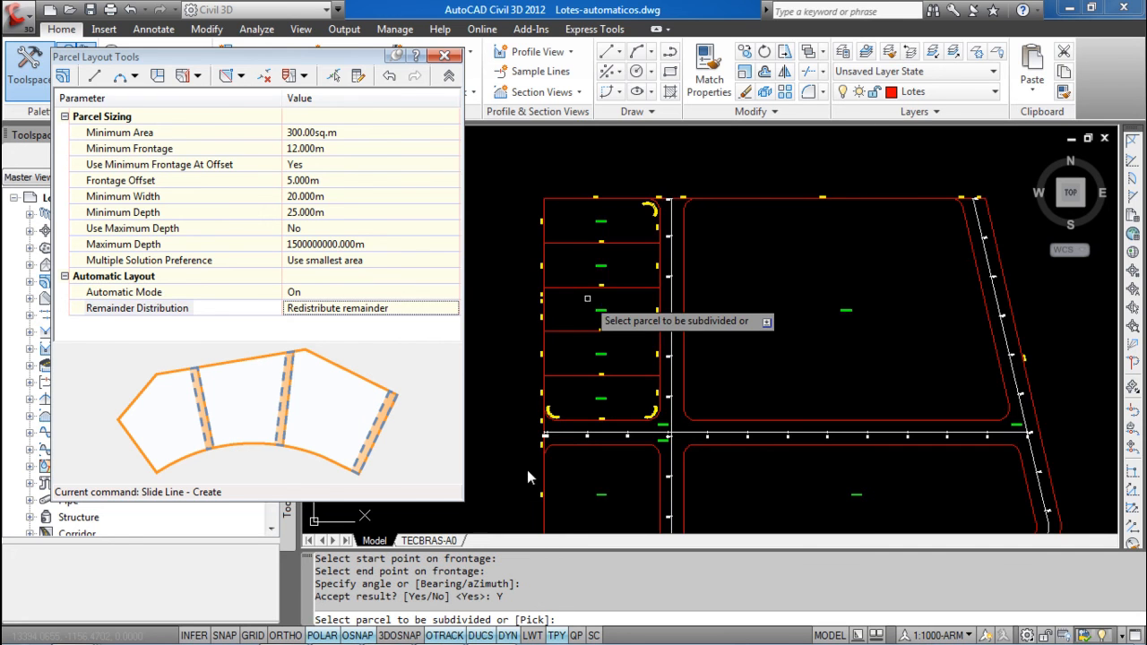
scroll(606, 271, up, 5)
scroll(607, 270, down, 5)
key(Return)
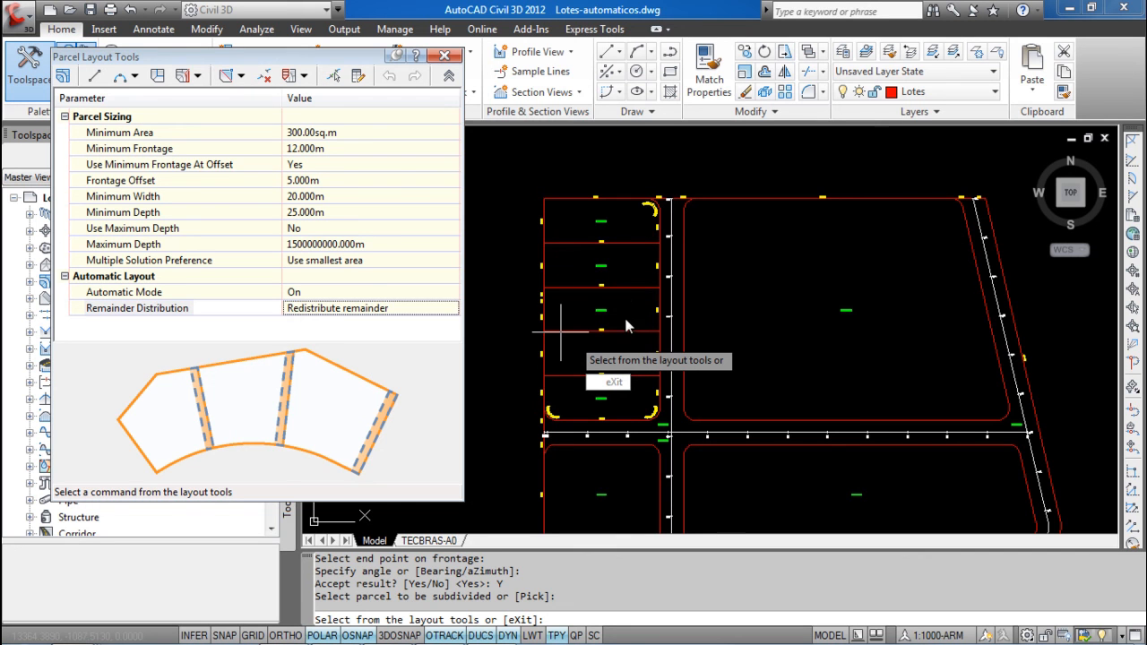
click(198, 77)
click(231, 98)
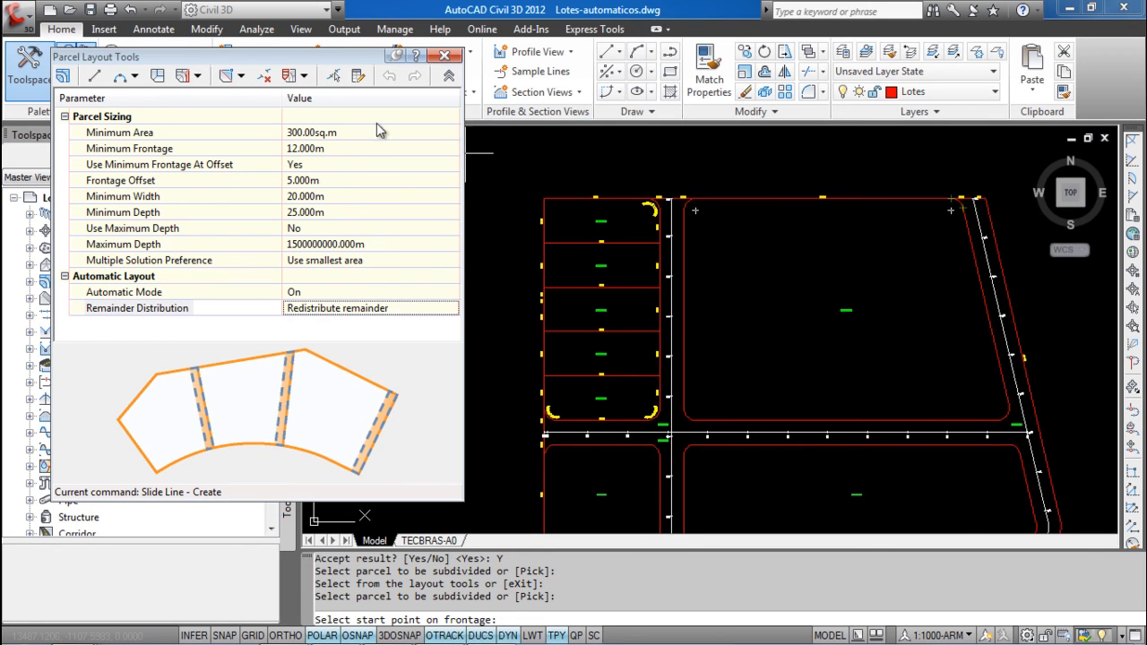
click(241, 77)
click(196, 75)
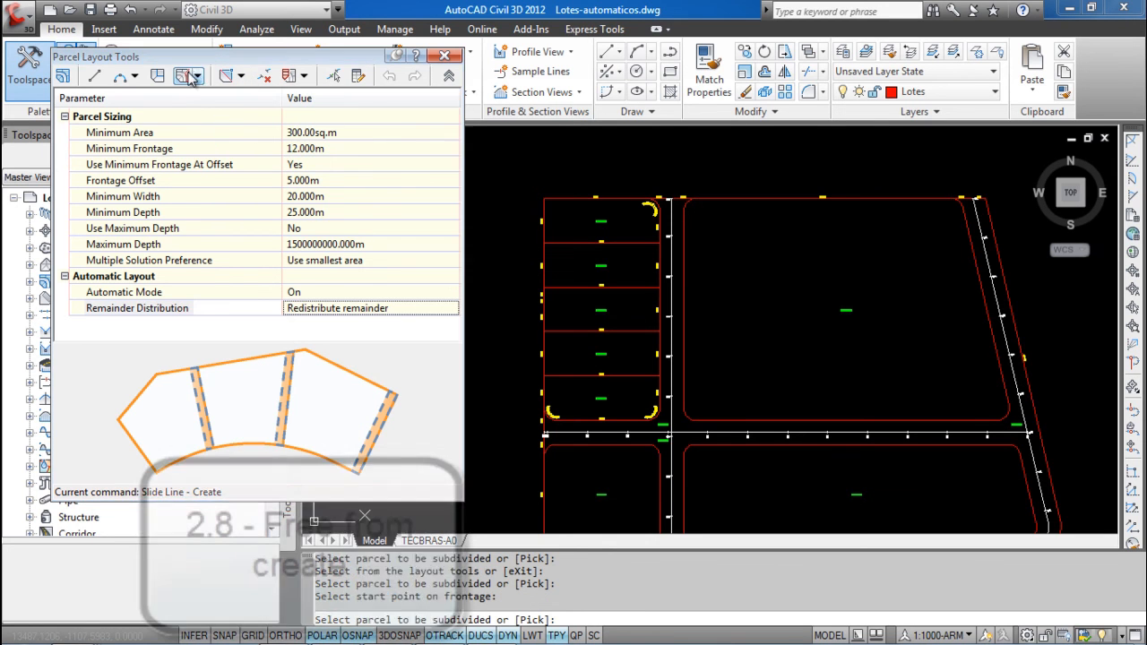
Step: Split the large northeast block with Free Form Create, using a perpendicular lot line from near the middle of its north edge
click(196, 76)
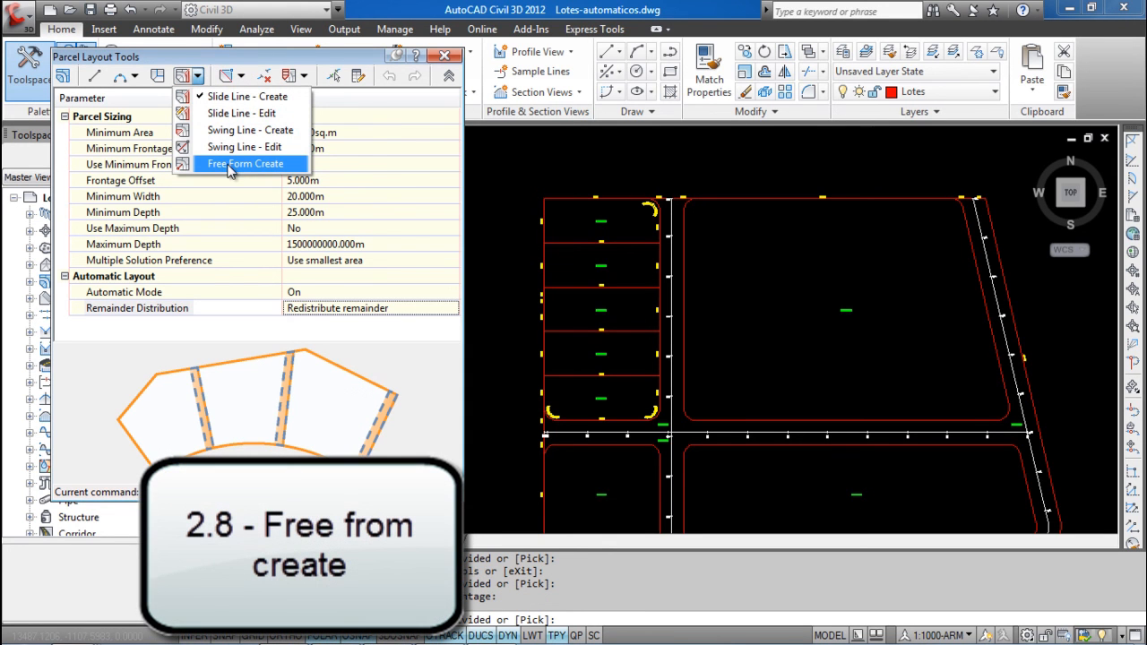
click(229, 164)
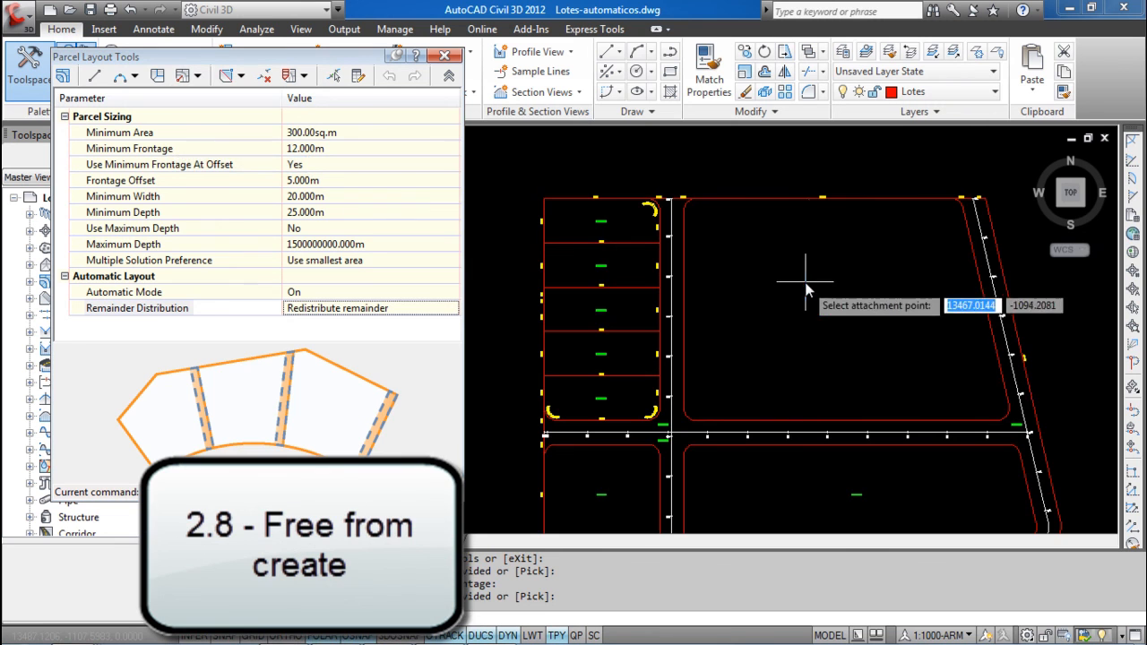
click(829, 205)
key(Return)
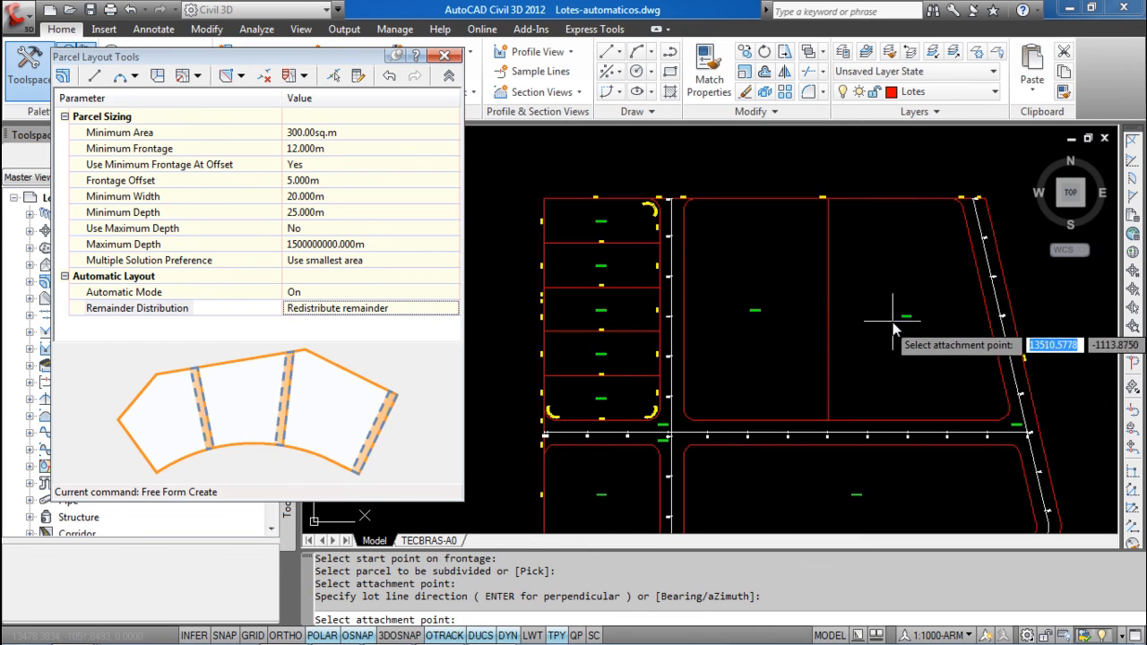
Step: Subdivide the western half of the split block with Slide Line - Create, using the full dividing line as frontage, and accept the result
scroll(842, 295, up, 5)
scroll(766, 286, down, 4)
scroll(815, 300, up, 5)
scroll(817, 294, up, 5)
scroll(835, 430, down, 4)
mouse_move(955, 437)
middle_down()
mouse_move(735, 351)
mouse_move(883, 358)
middle_up()
scroll(896, 358, down, 4)
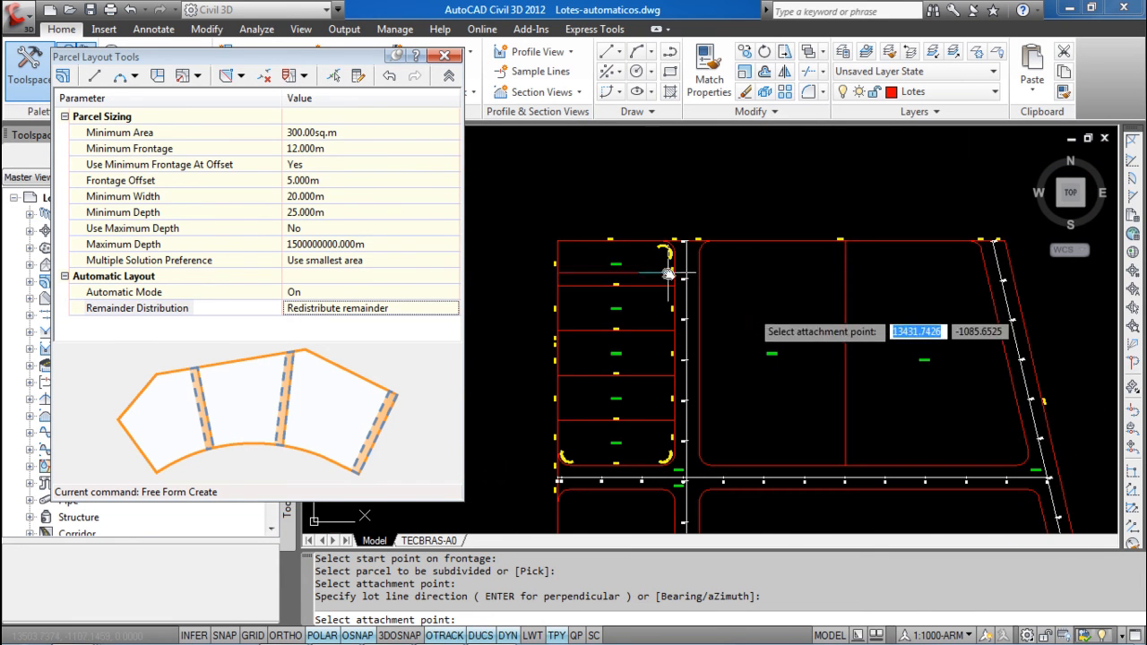
click(180, 77)
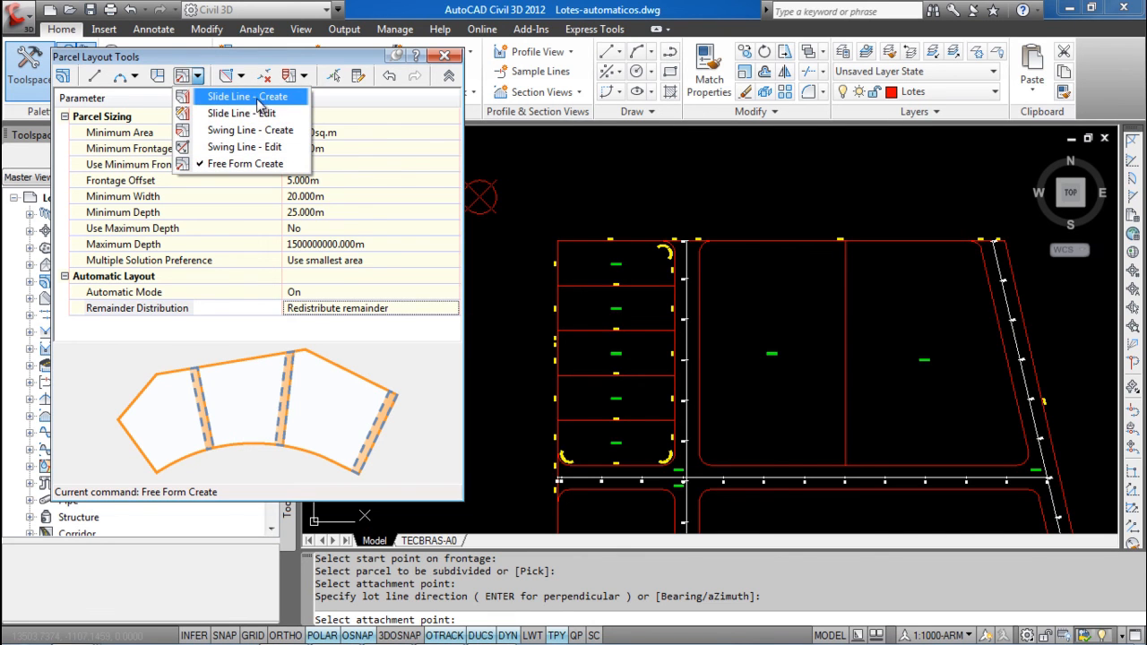
click(268, 97)
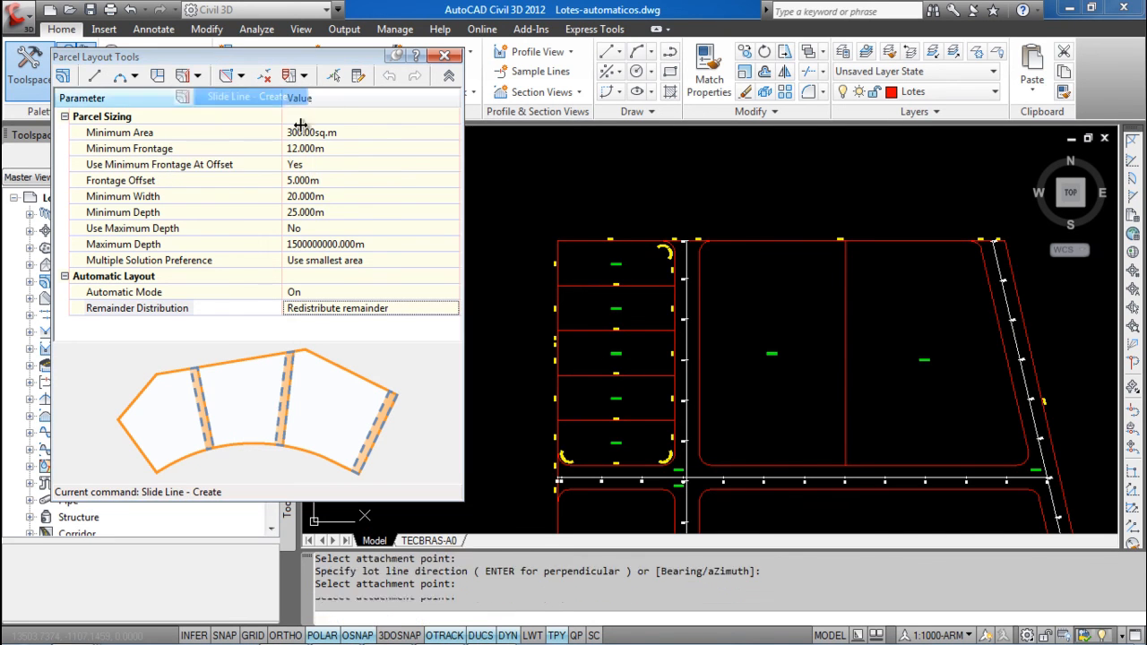
click(772, 353)
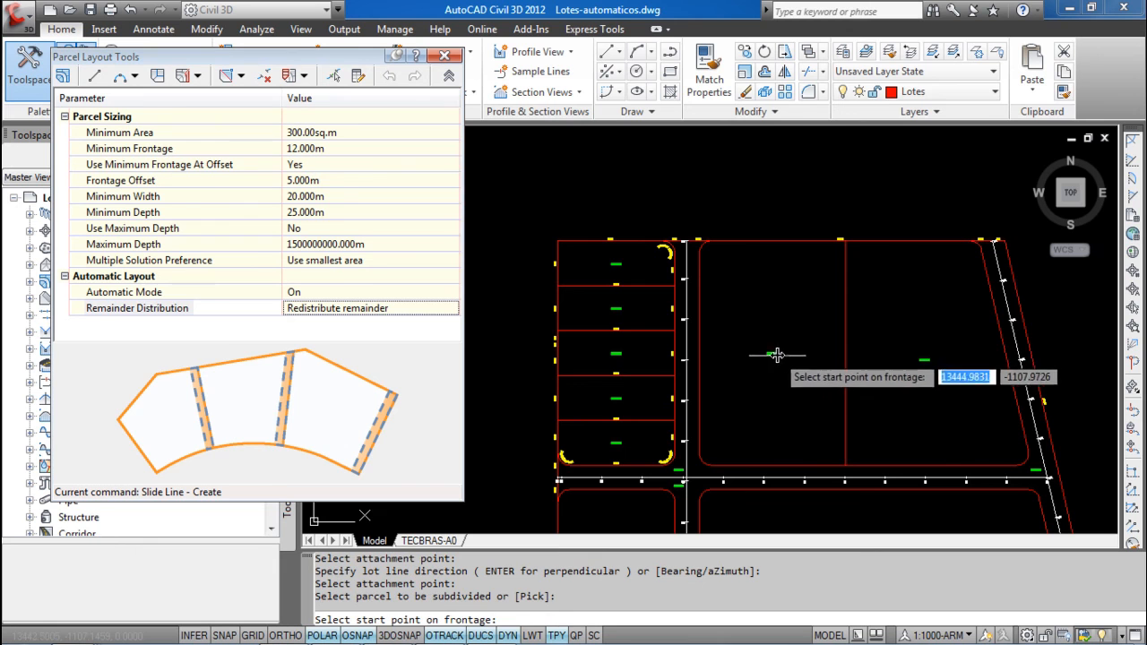
click(844, 240)
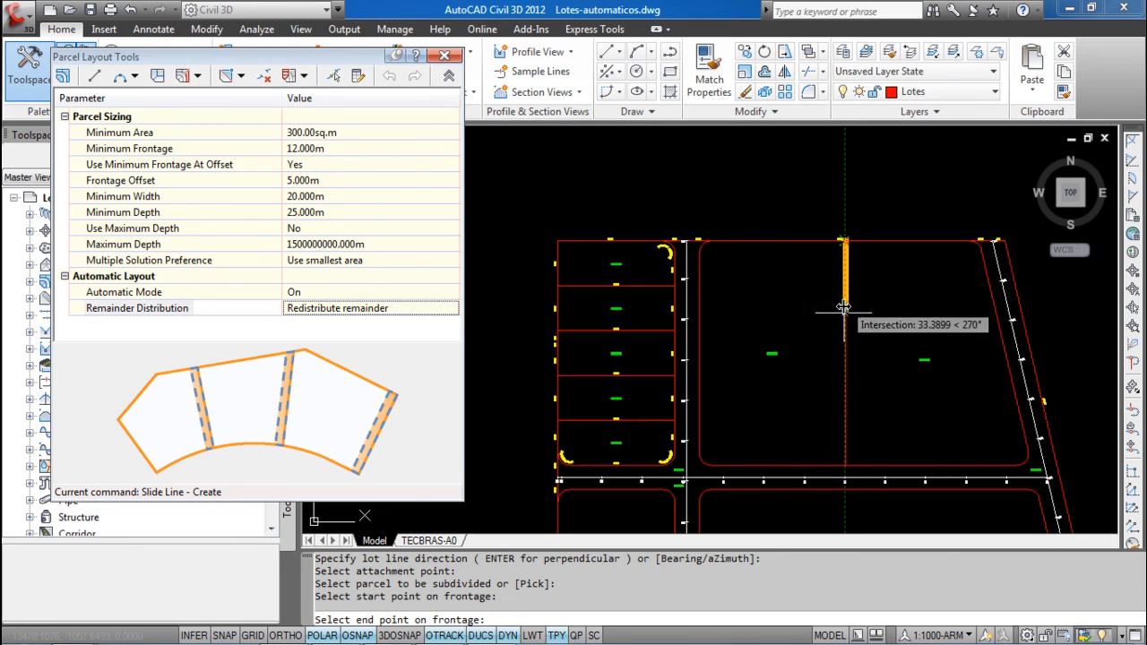
click(844, 463)
click(824, 433)
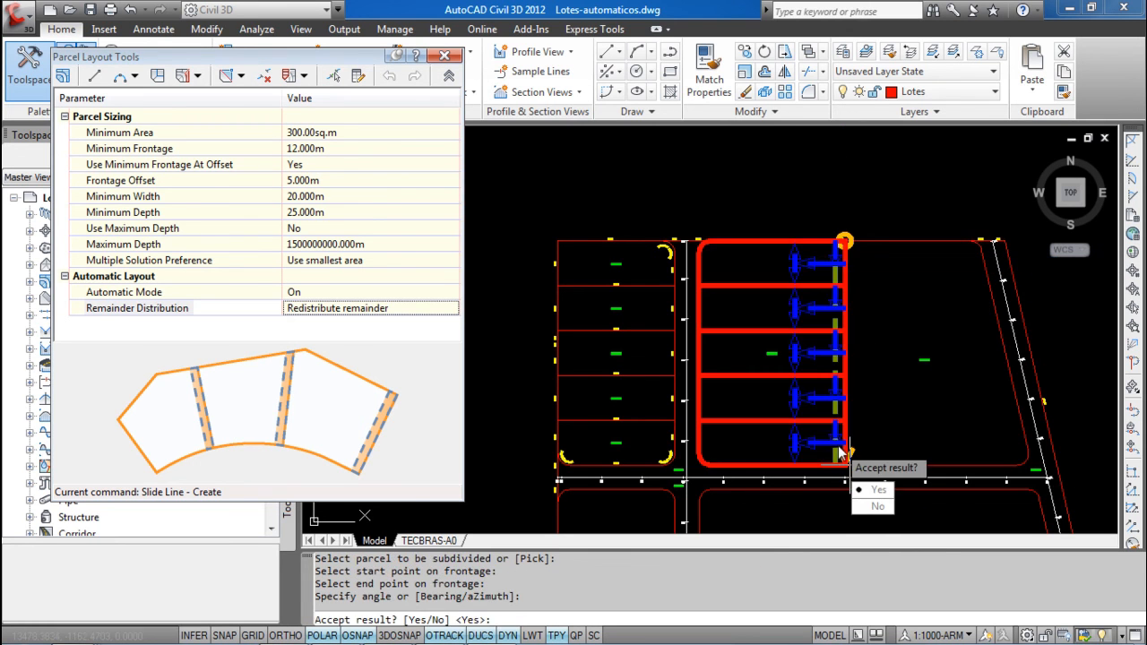
click(869, 491)
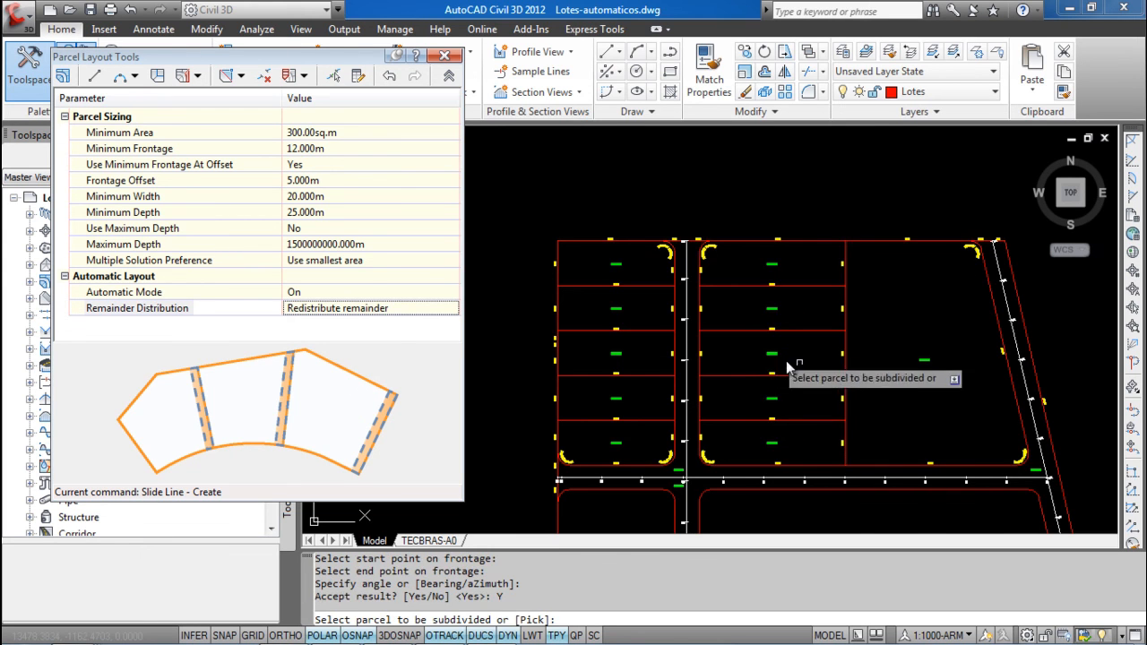
Step: Try to subdivide the eastern half of the northeast block with frontage along its eastern and southern street sides, rejecting the result
middle_drag(888, 310, 804, 276)
scroll(803, 276, up, 2)
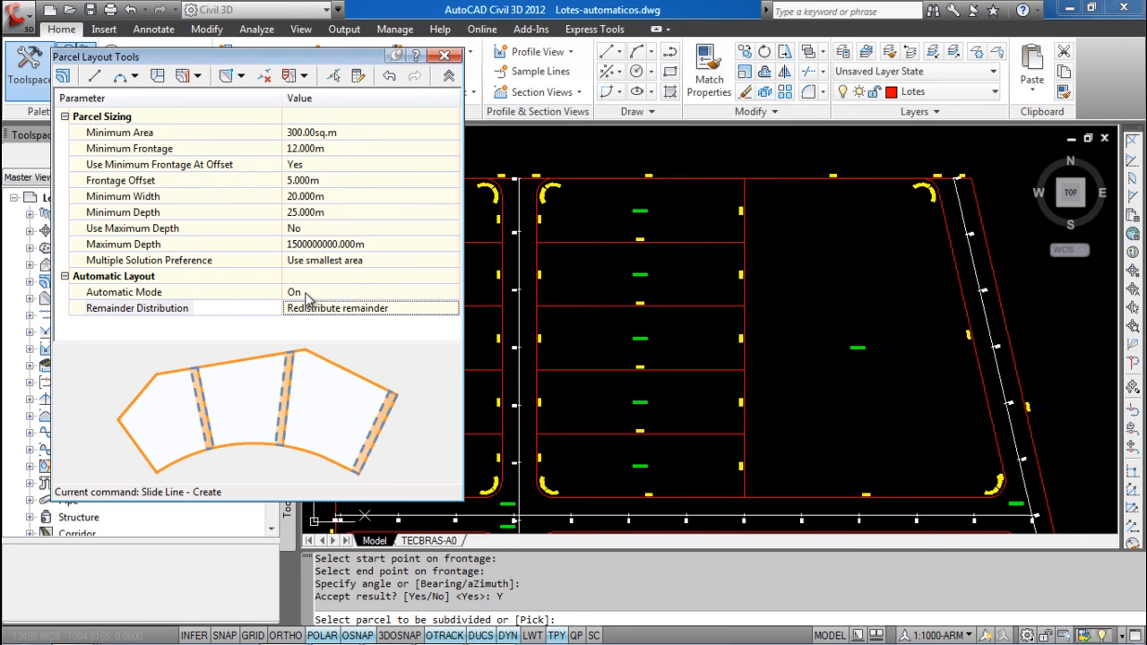
click(860, 354)
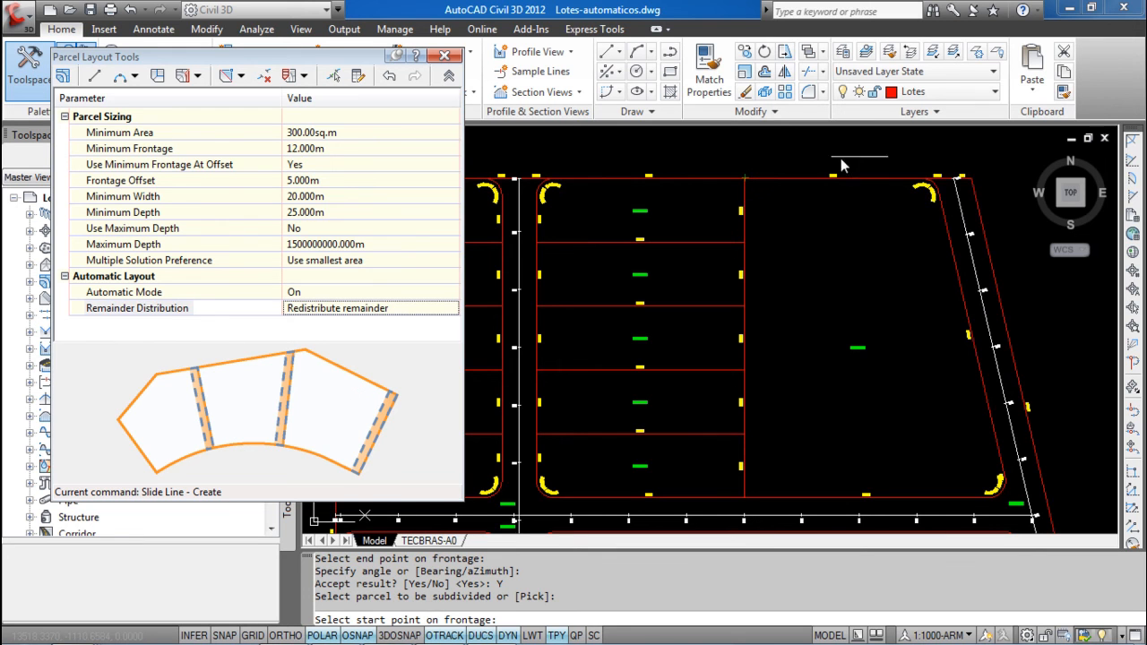
click(917, 176)
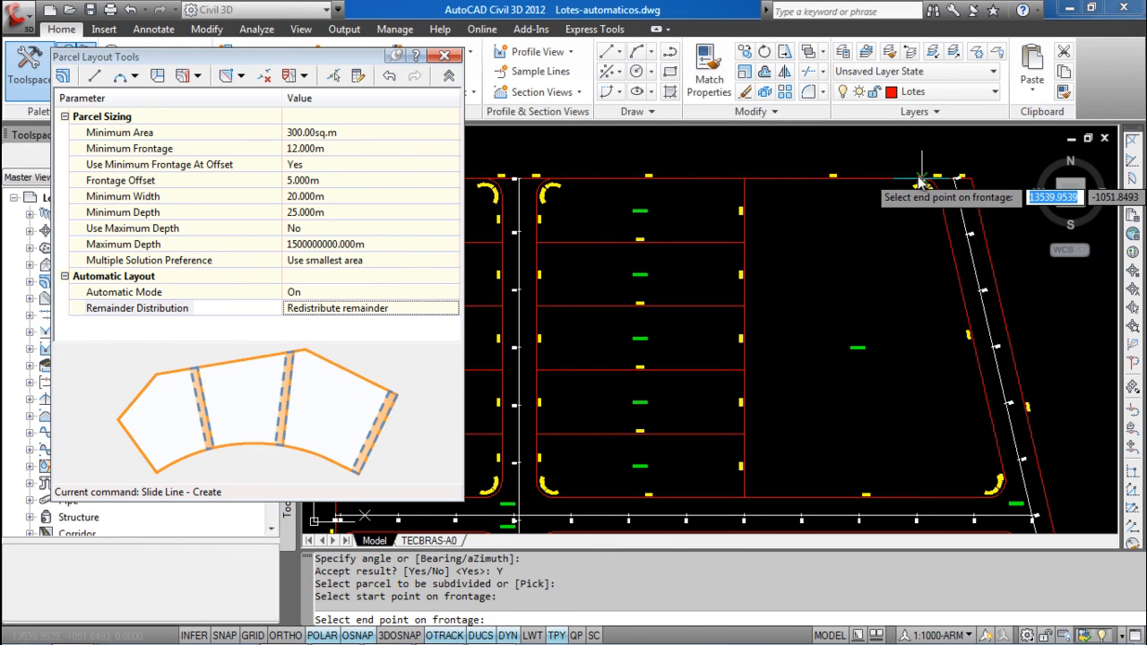
click(744, 496)
key(Return)
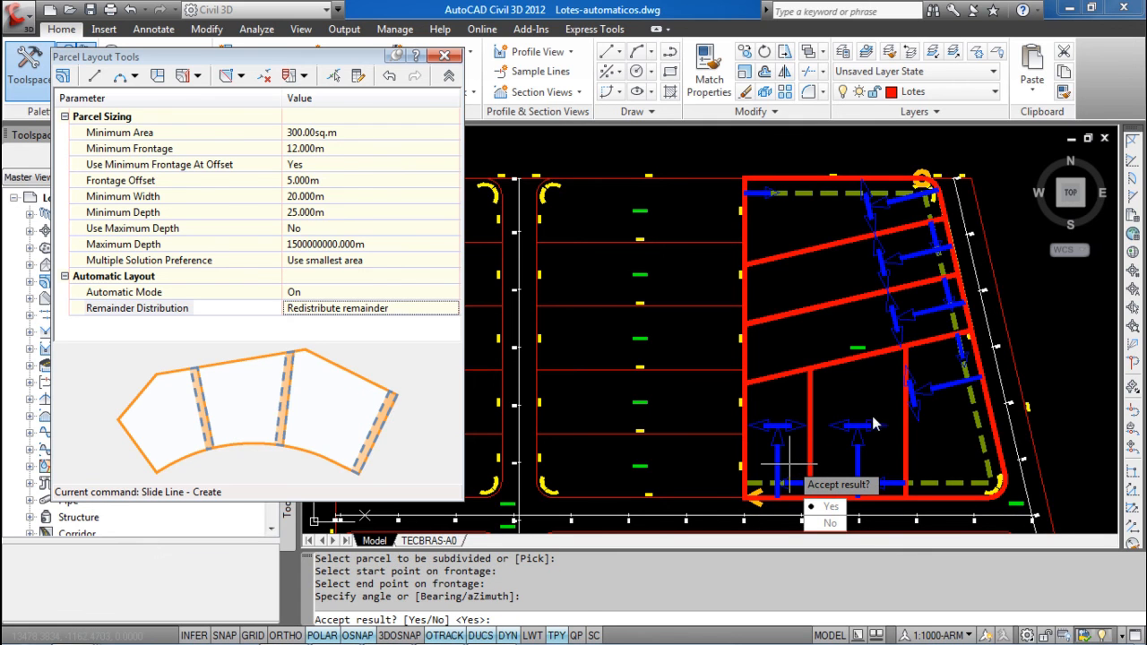
click(829, 523)
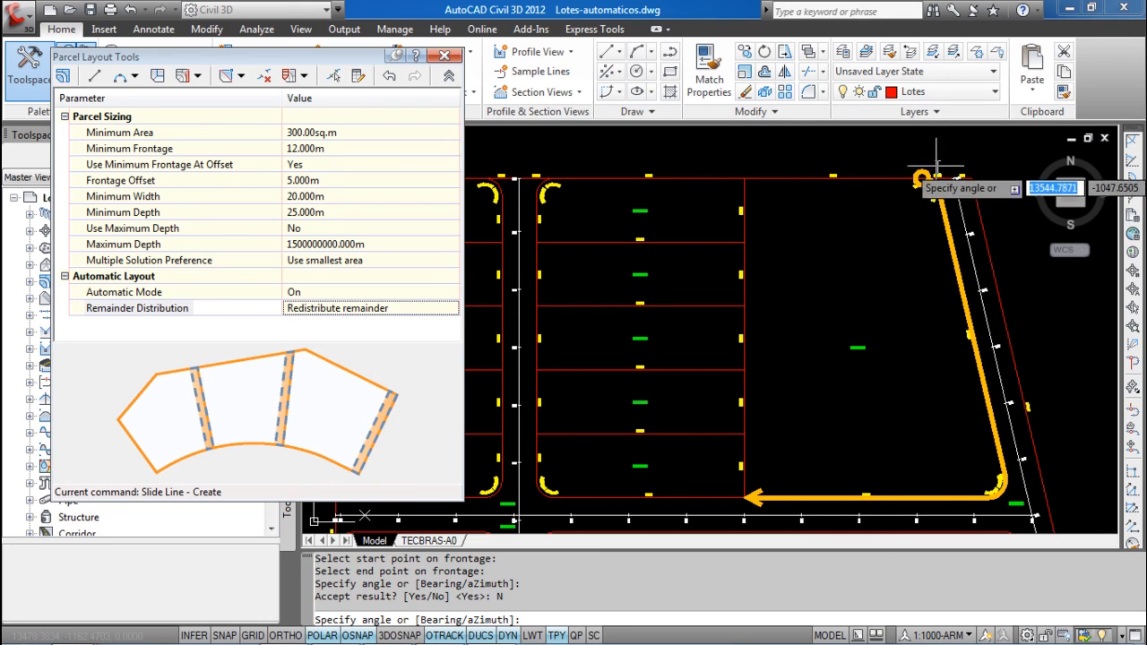
key(Escape)
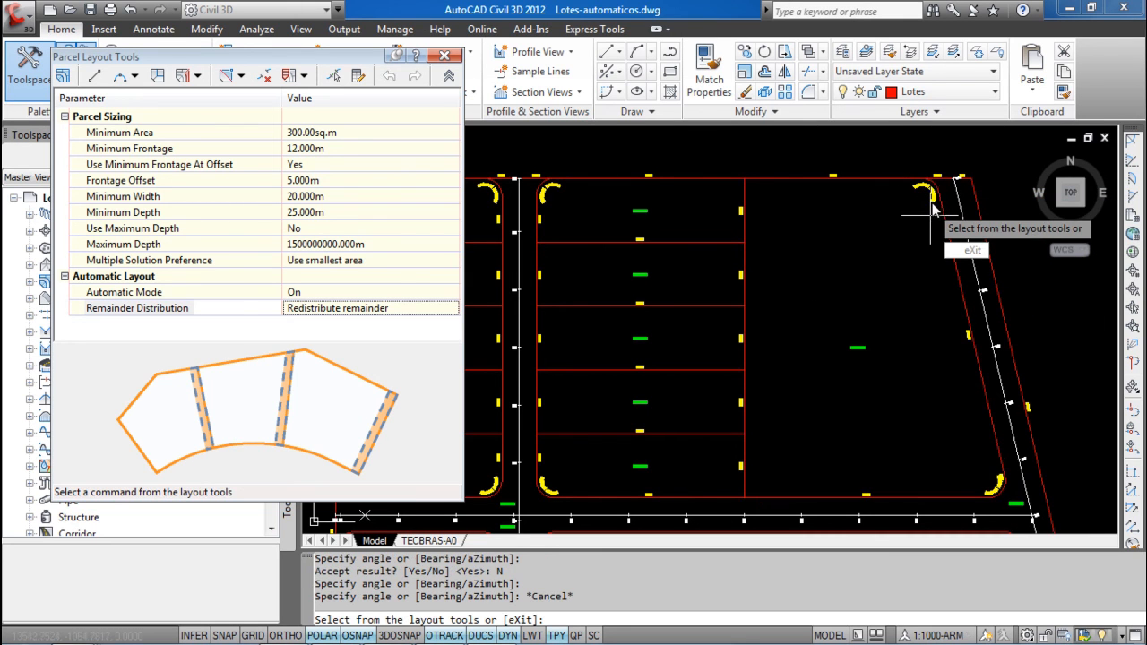
Step: Subdivide the eastern half of the northeast block with Slide Line - Create, using the full dividing line as frontage, and accept the result
click(197, 75)
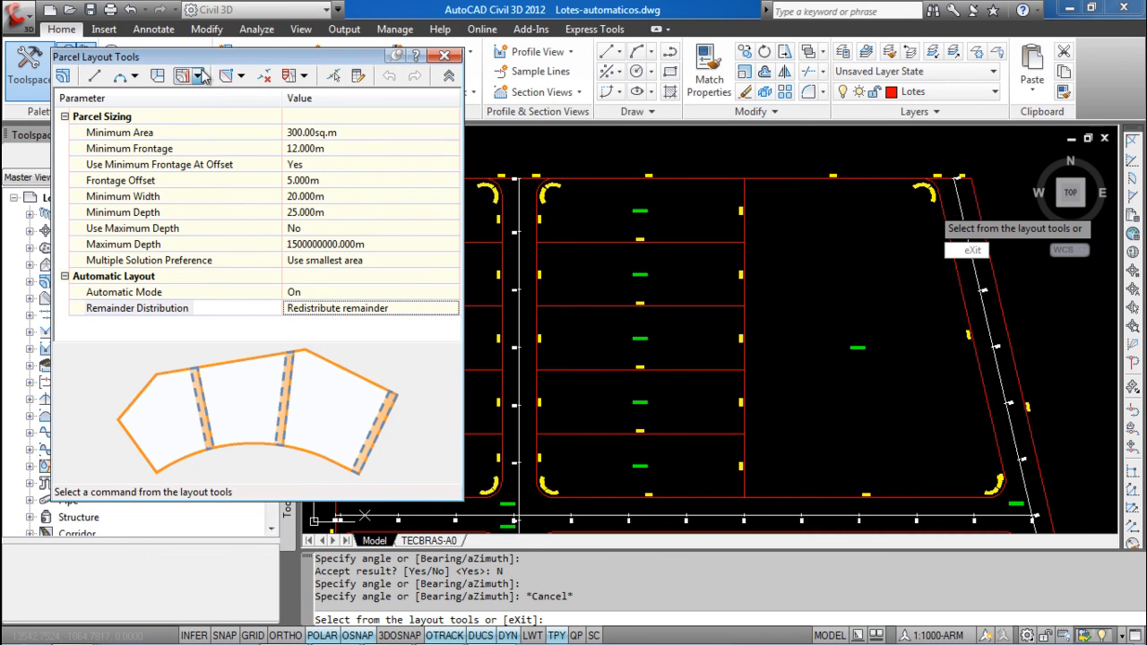
click(237, 96)
click(858, 348)
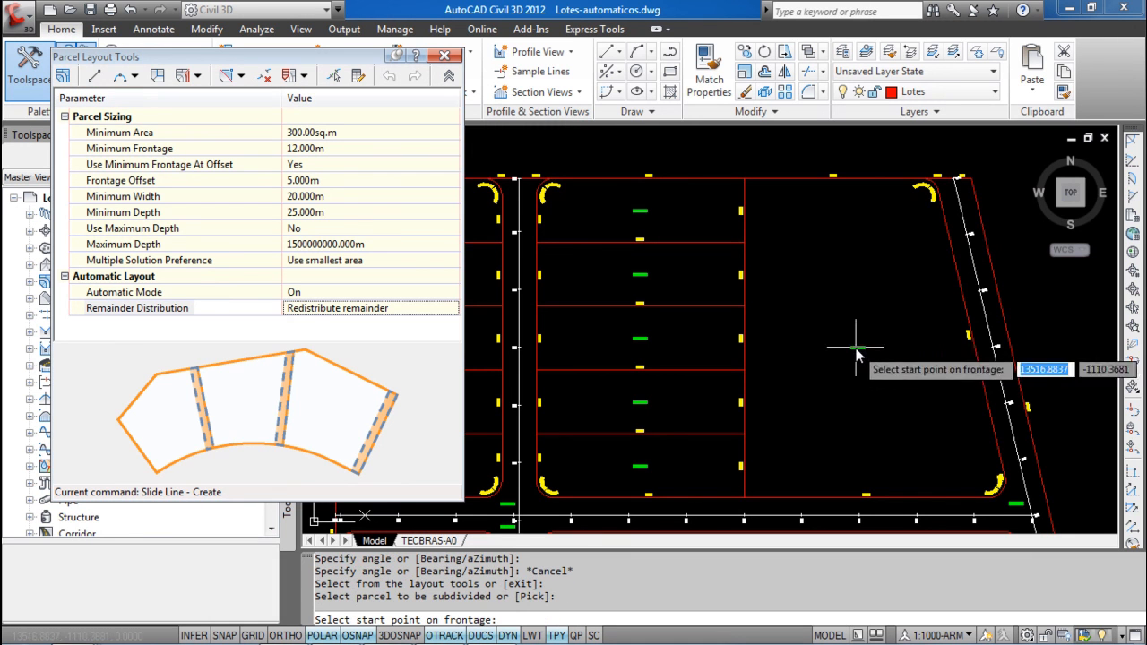
click(743, 179)
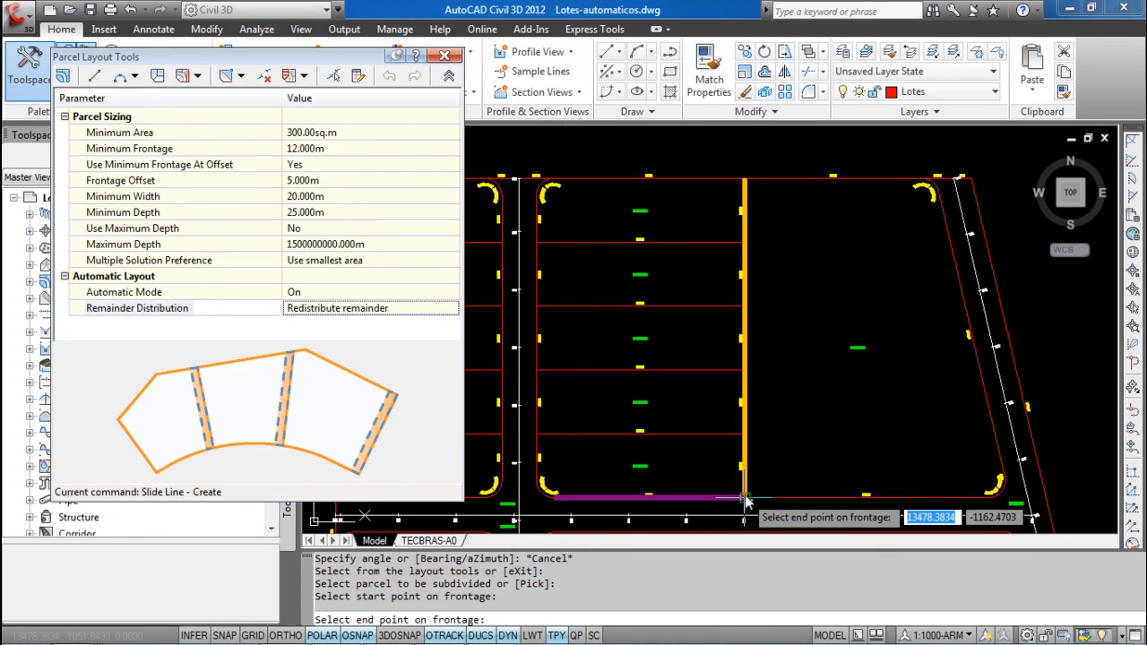
click(744, 491)
click(760, 518)
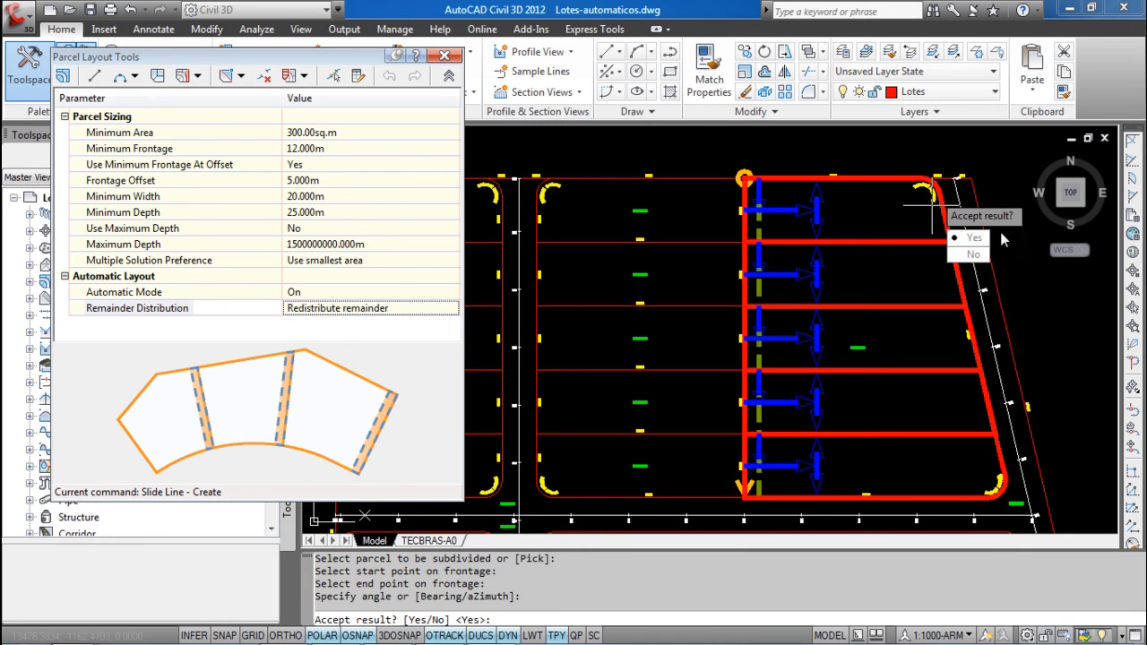
click(977, 238)
Step: Try to subdivide the southwest block with the frontage along its eastern street side, rejecting the result
scroll(789, 305, down, 3)
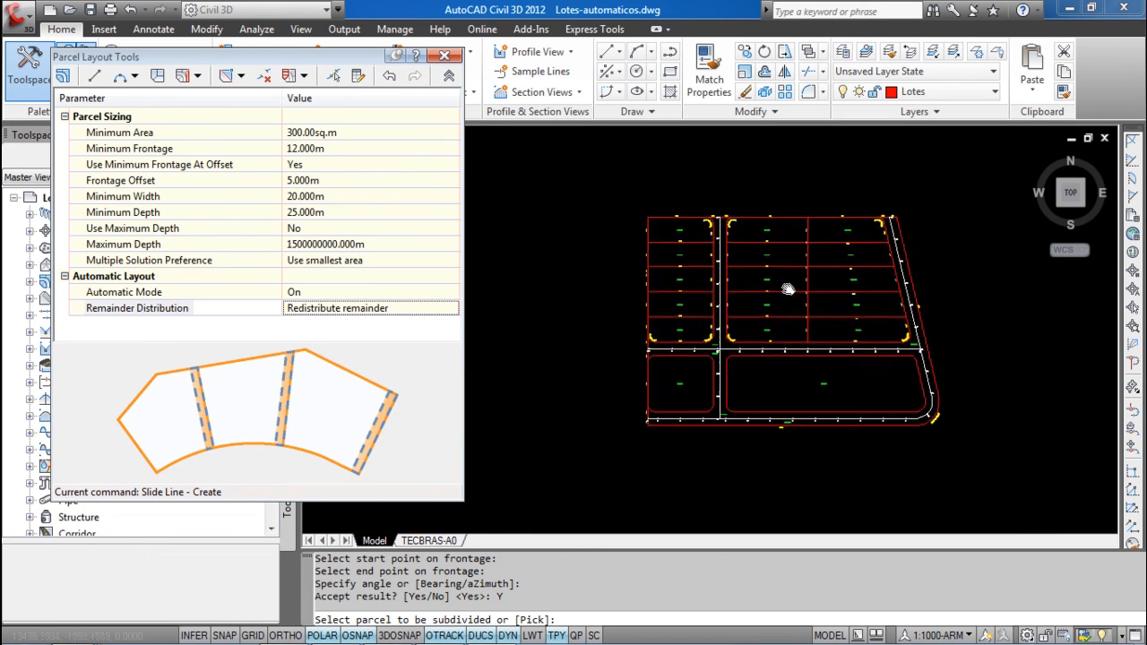
scroll(753, 318, up, 5)
click(673, 365)
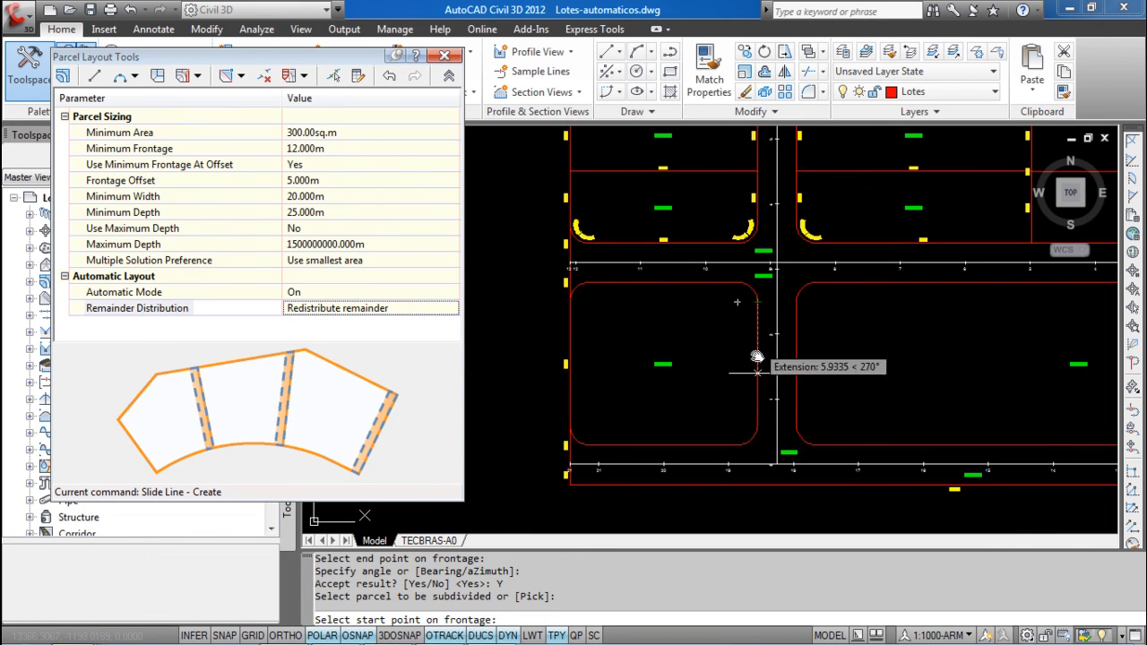
click(758, 302)
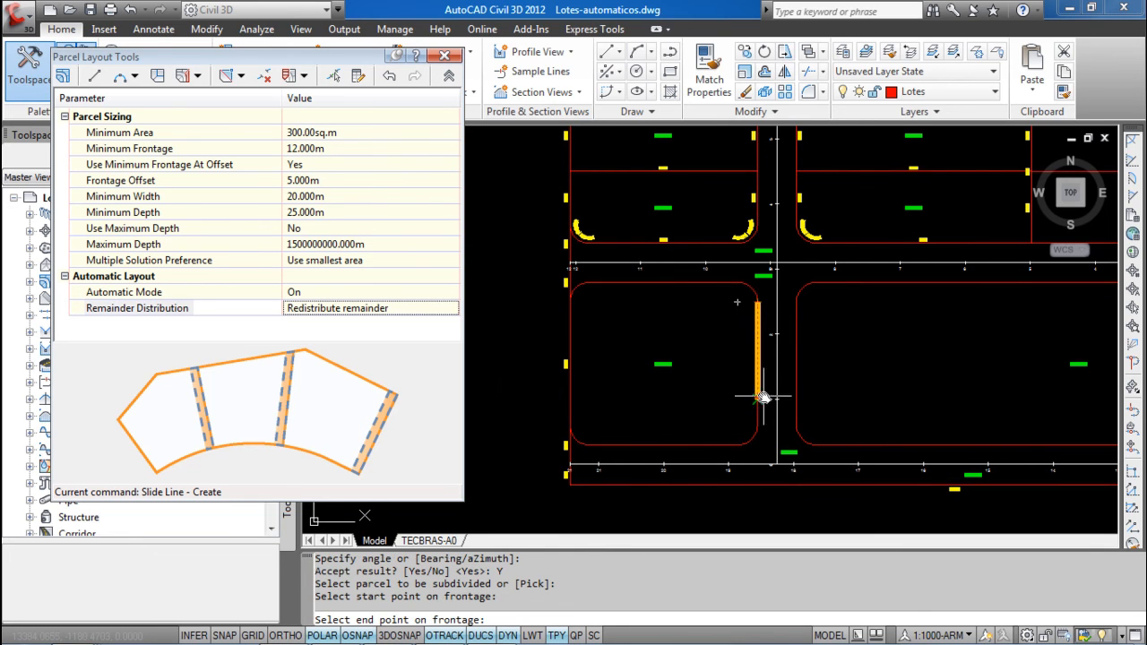
click(757, 422)
key(Return)
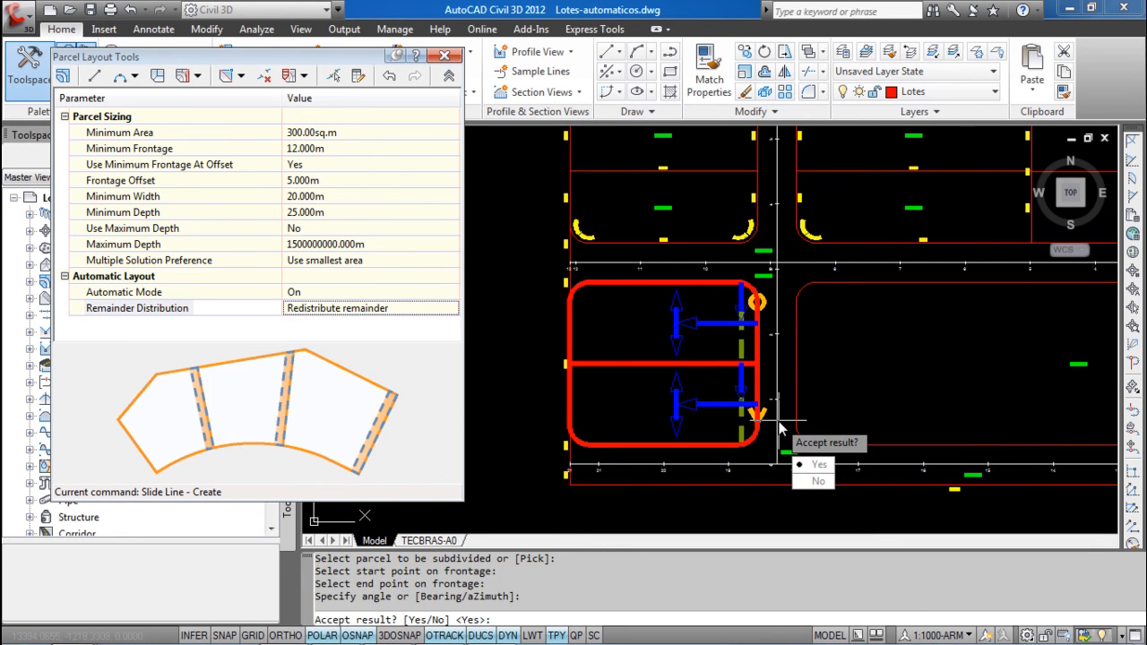
click(811, 482)
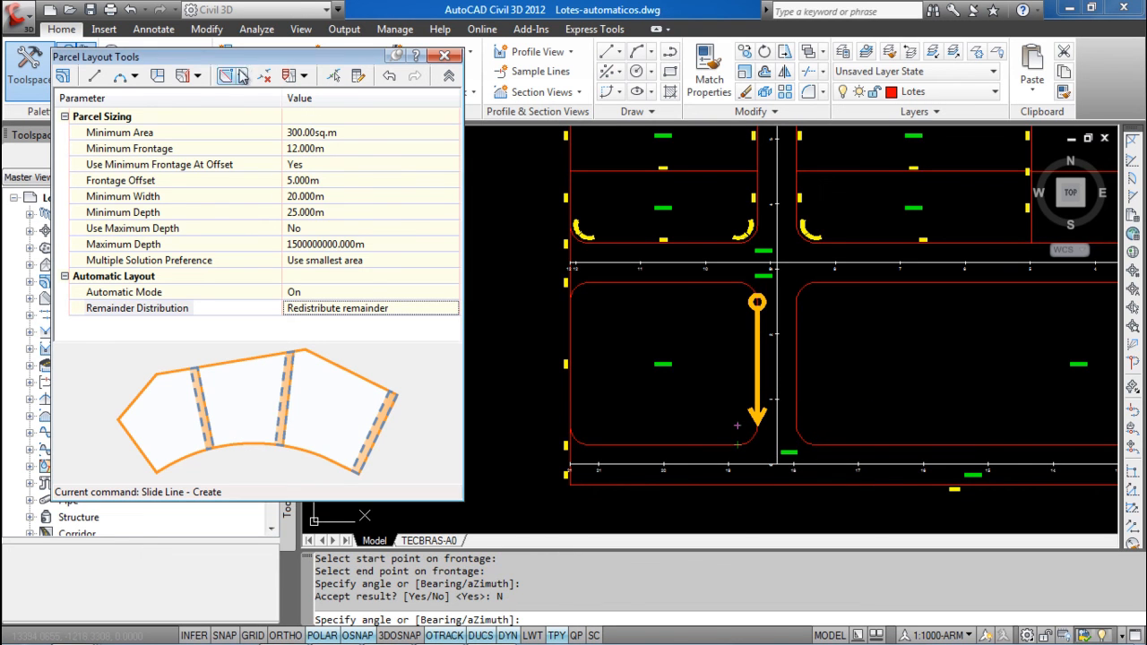
Step: Subdivide the southwest block with Slide Line - Create, using its southern street side as frontage, and accept the result
click(197, 78)
click(226, 98)
click(668, 368)
click(666, 366)
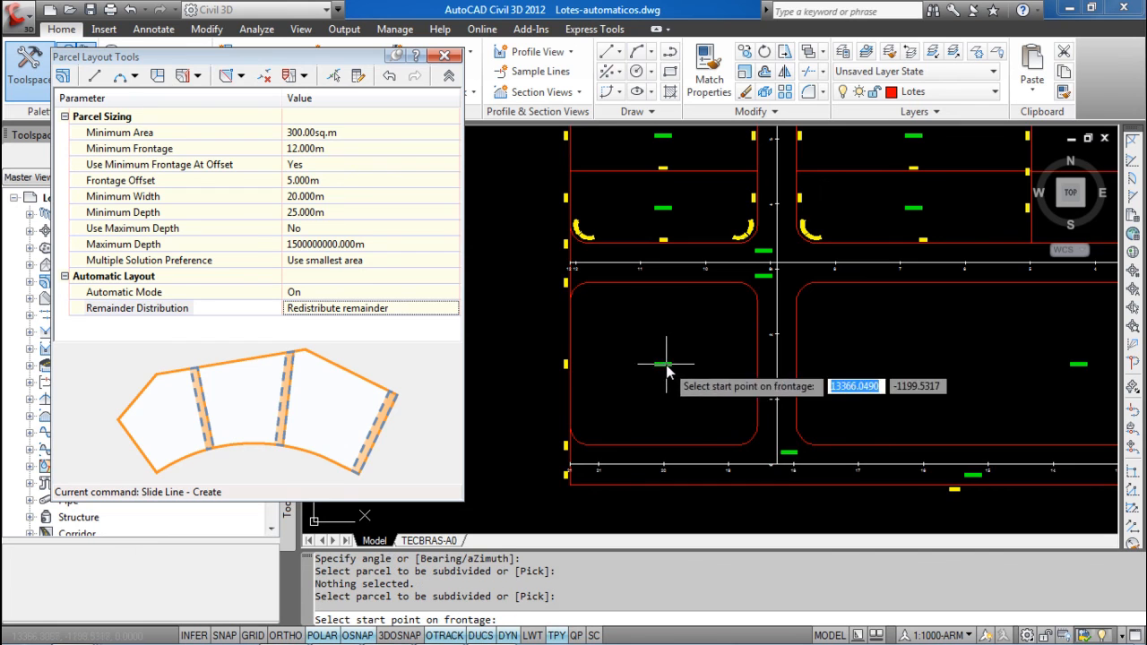
click(732, 451)
click(593, 445)
click(682, 434)
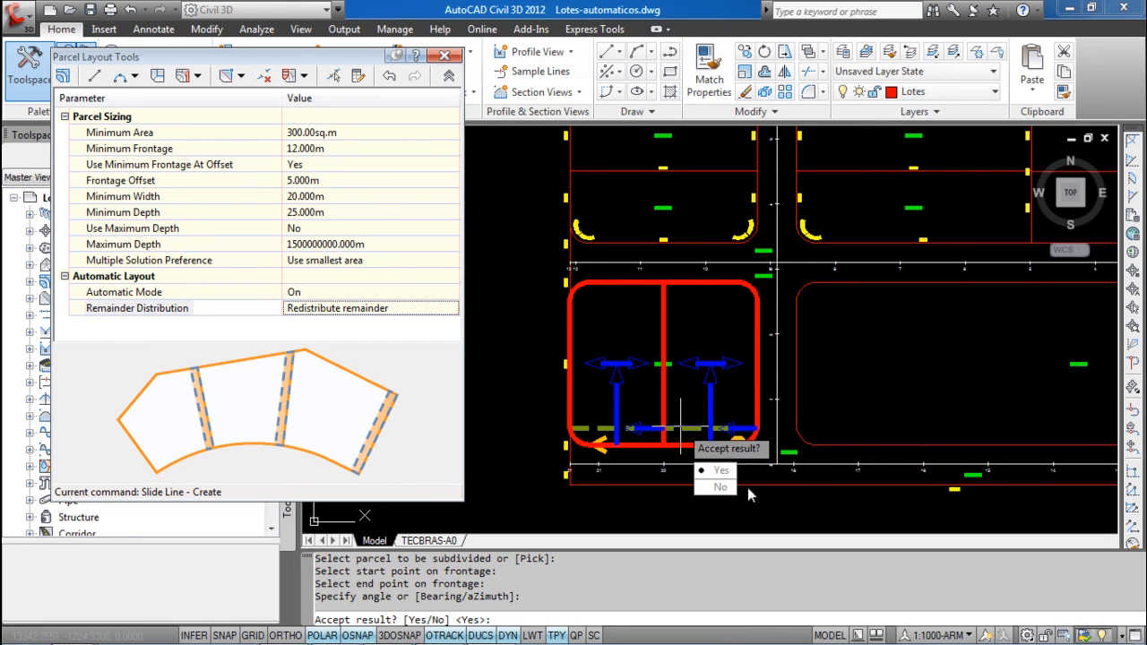
click(723, 472)
Step: Subdivide the long southeast block into lots with the frontage along its southern street side, and accept the result
scroll(739, 398, down, 3)
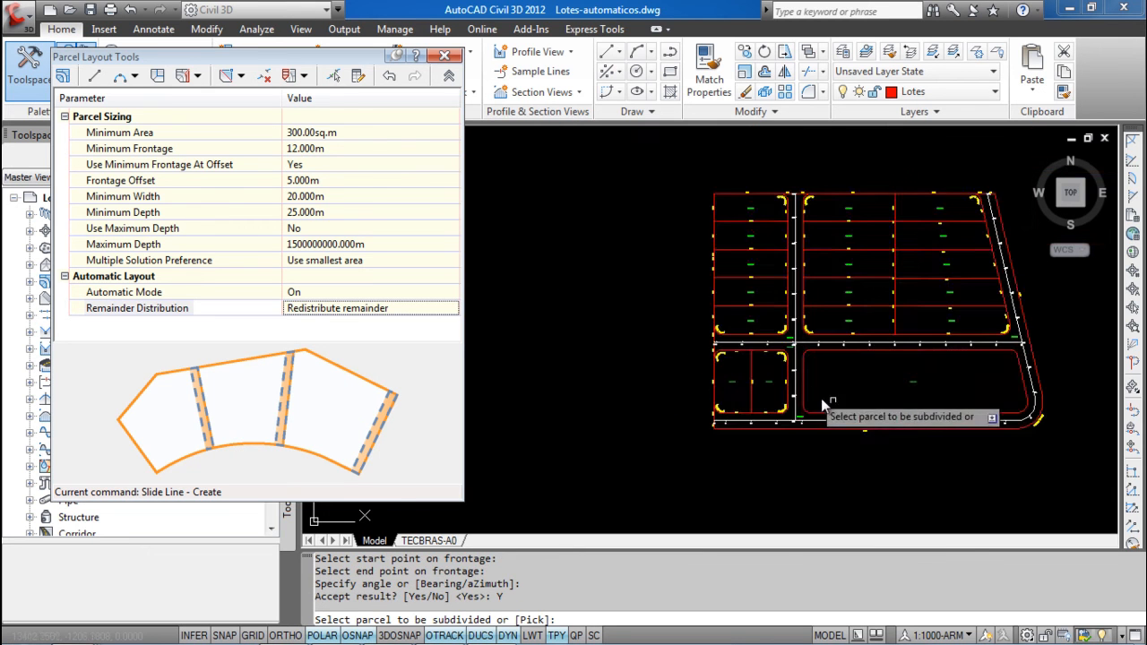
scroll(809, 398, up, 2)
click(889, 385)
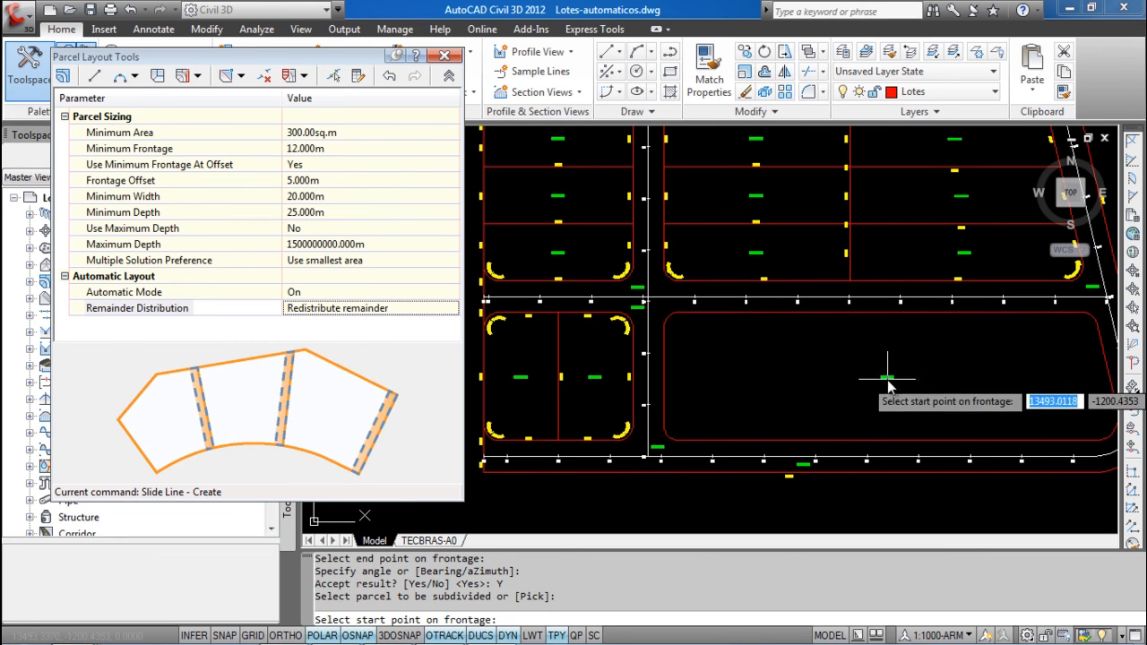
click(1094, 442)
click(683, 440)
click(731, 442)
middle_drag(881, 377, 826, 397)
click(868, 441)
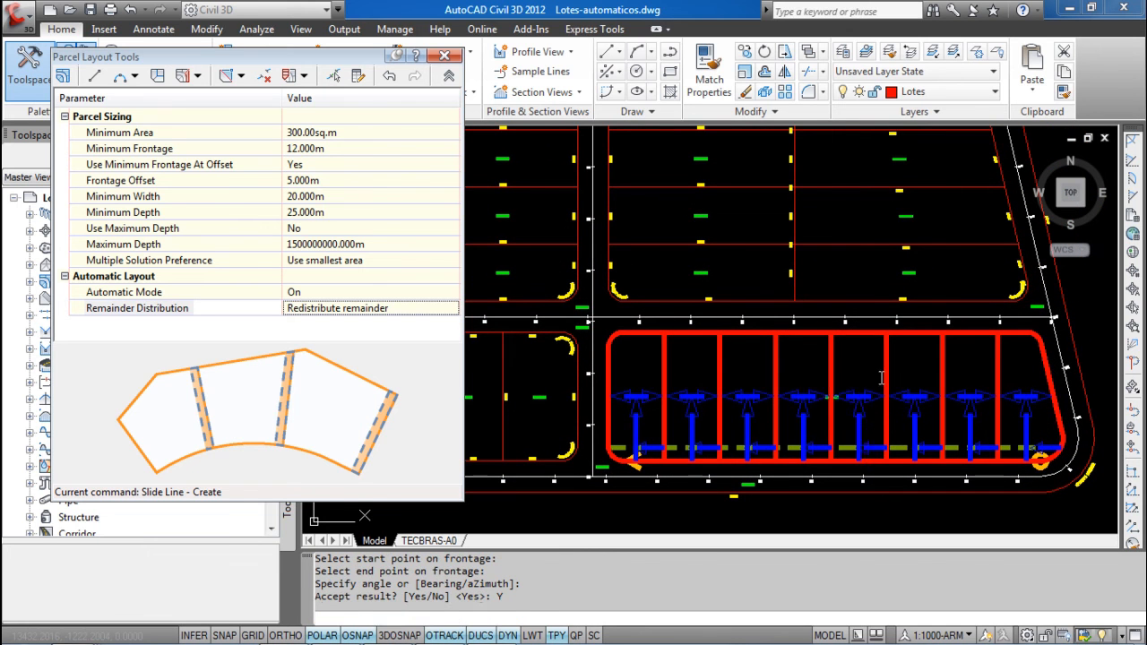
Step: End the subdivision and close the Parcel Layout Tools
scroll(873, 375, down, 4)
scroll(855, 372, up, 2)
key(Return)
scroll(843, 370, up, 2)
click(447, 56)
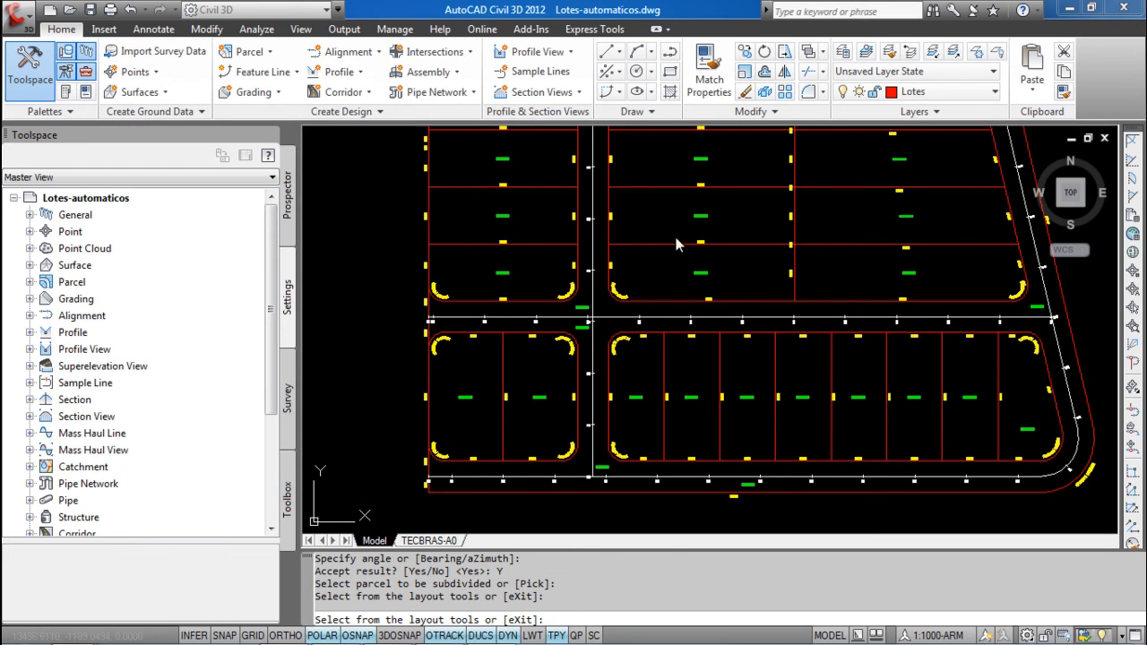
key(Escape)
scroll(696, 225, down, 4)
key(Escape)
Step: Open the properties of a middle lot in the western column of the northeast block
scroll(694, 206, up, 6)
middle_drag(698, 165, 697, 260)
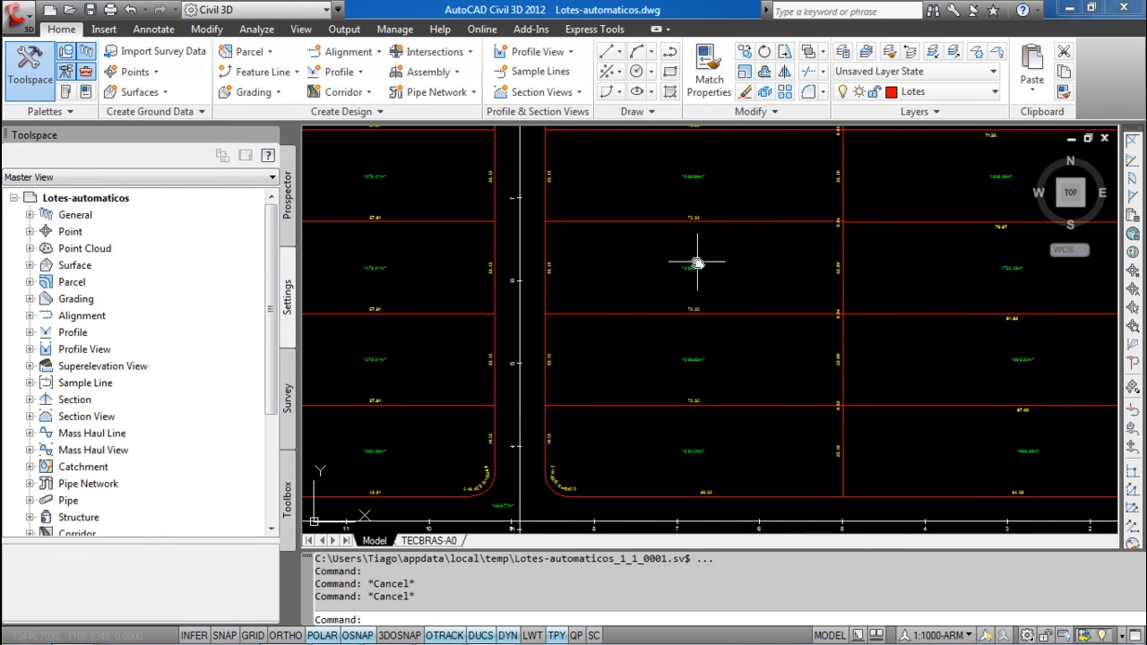
click(695, 267)
right_click(704, 269)
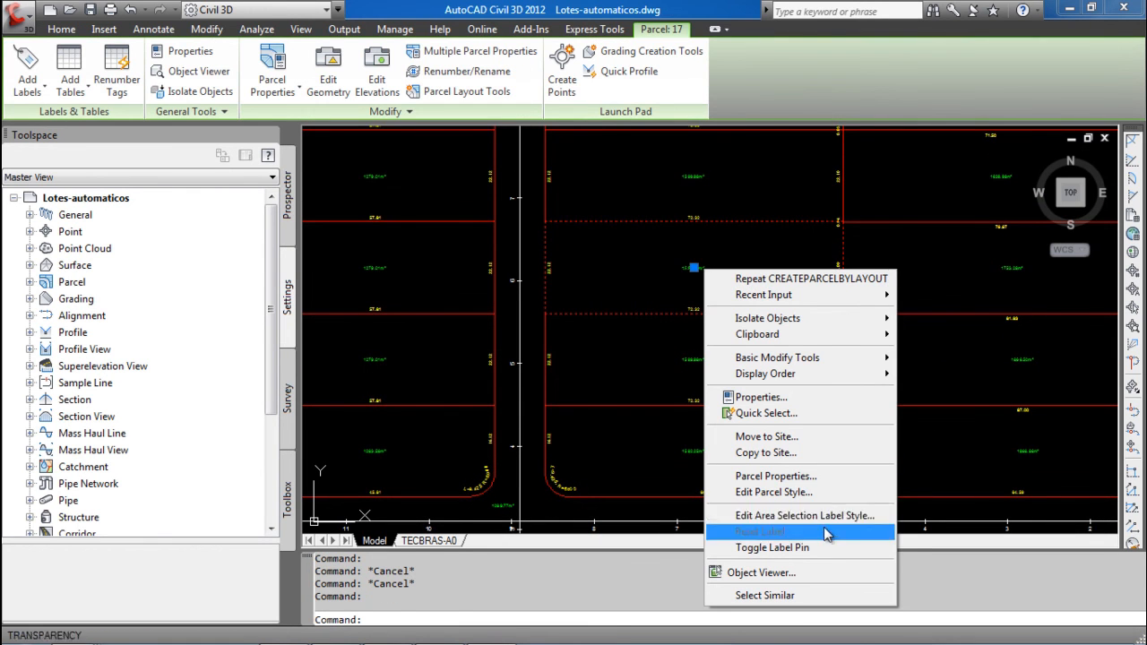
click(677, 295)
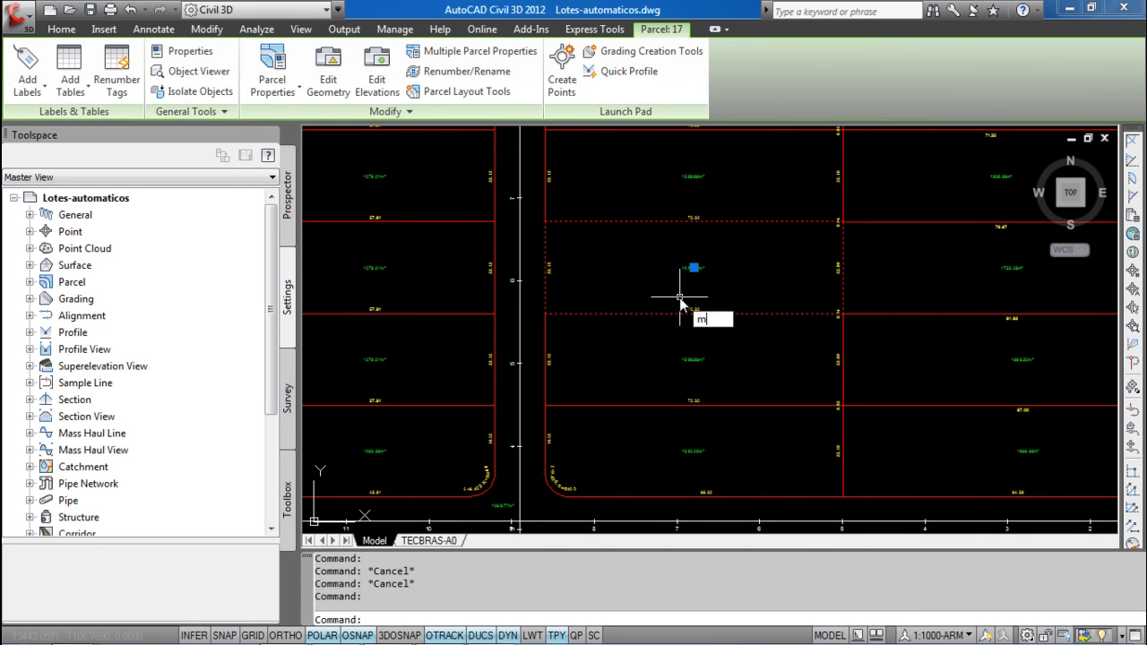
text(mo)
key(Return)
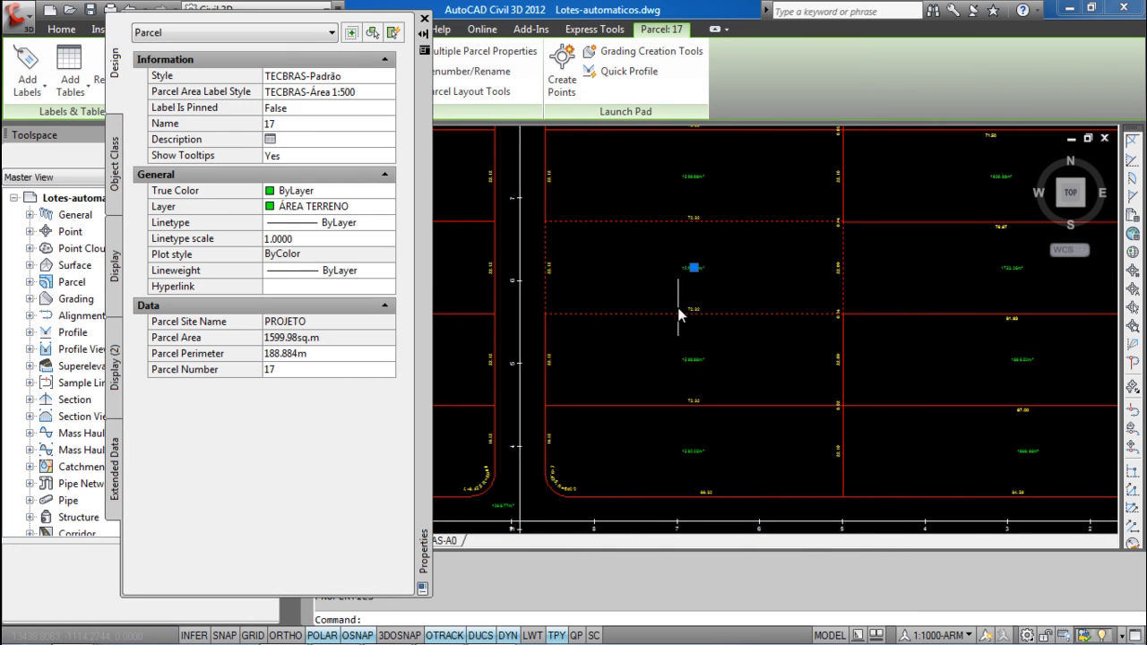
Step: Set the Area component's text height in the TECBRAS-Área 1:500 parcel label style to 1.5 mm and deselect the lot
click(385, 78)
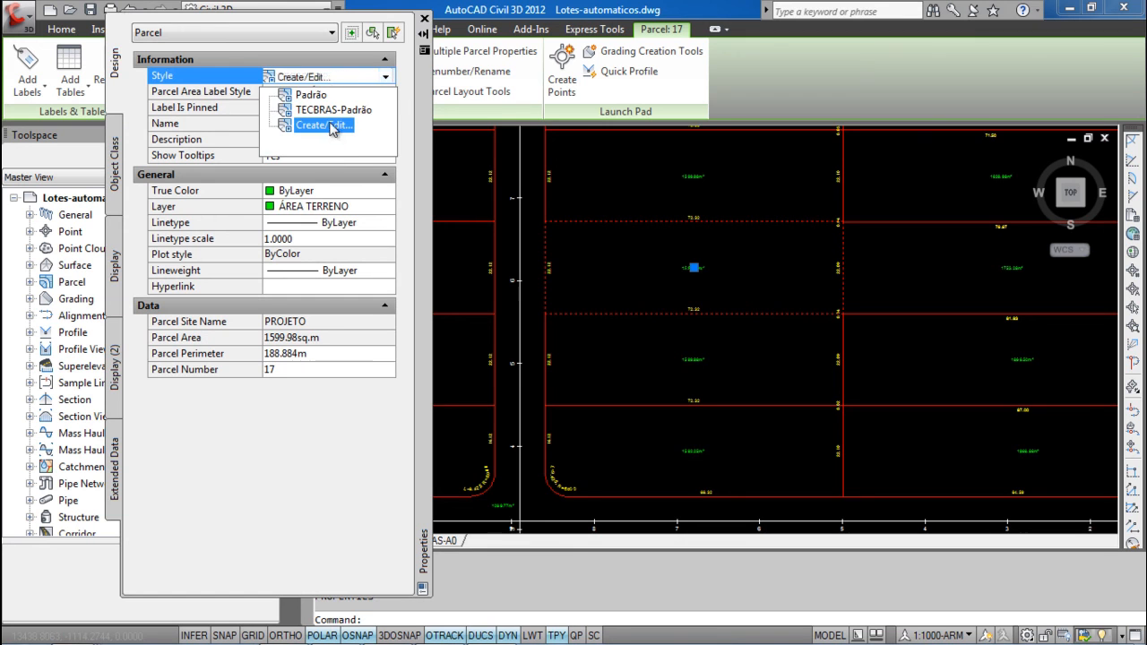
click(333, 109)
click(359, 93)
click(385, 93)
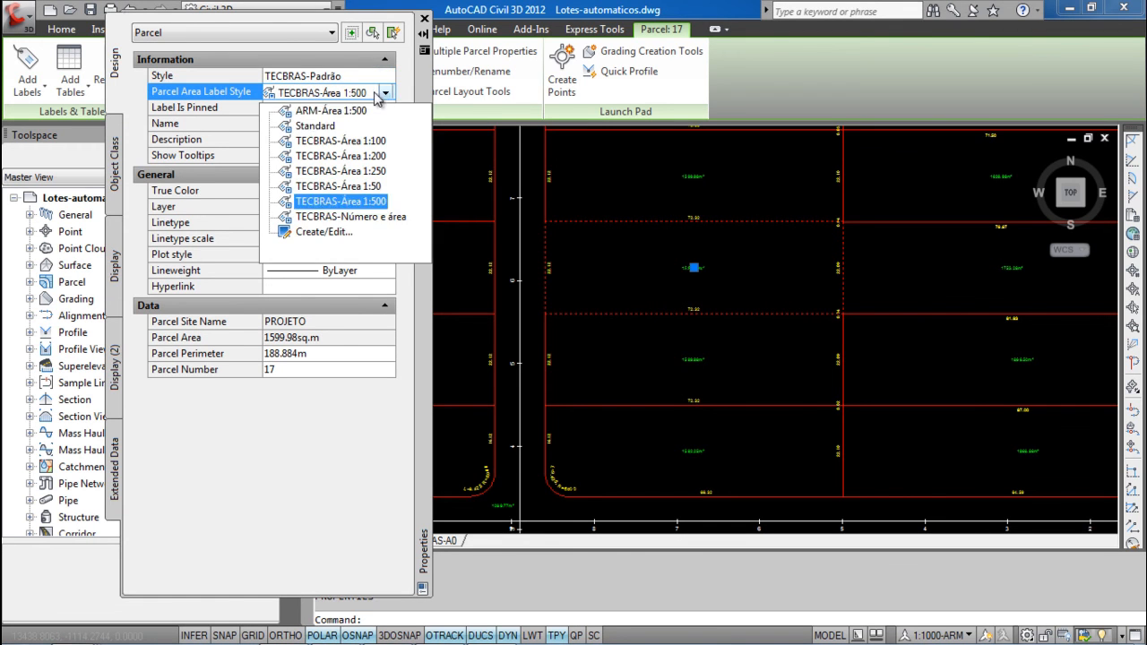
click(305, 234)
click(633, 281)
click(529, 406)
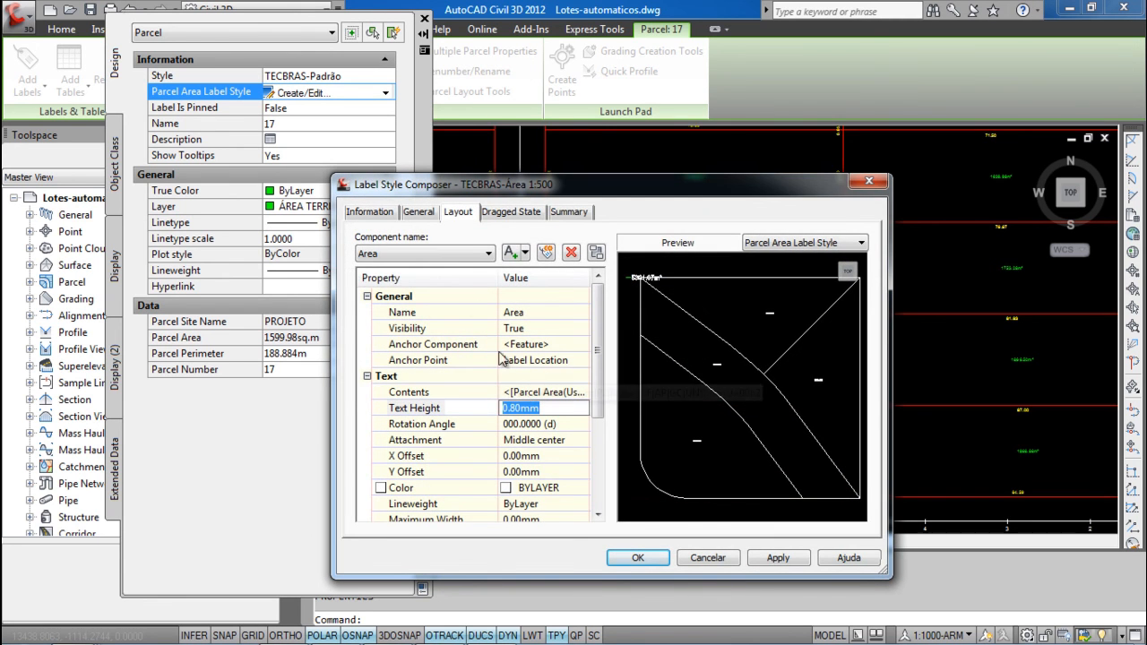
text(1.5)
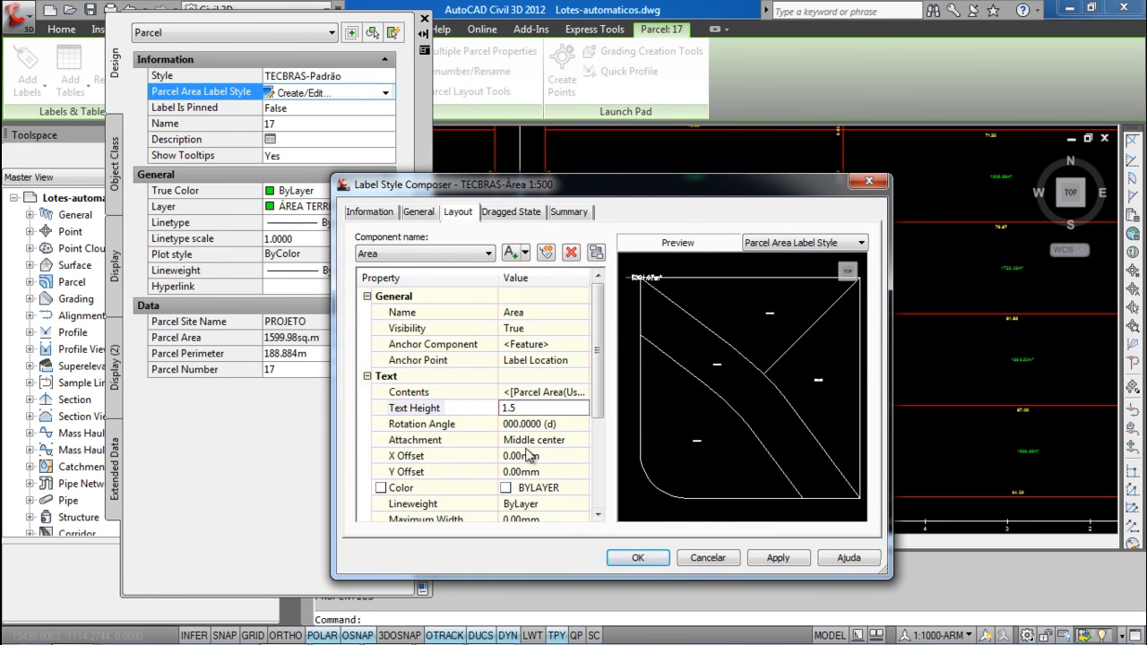
click(620, 555)
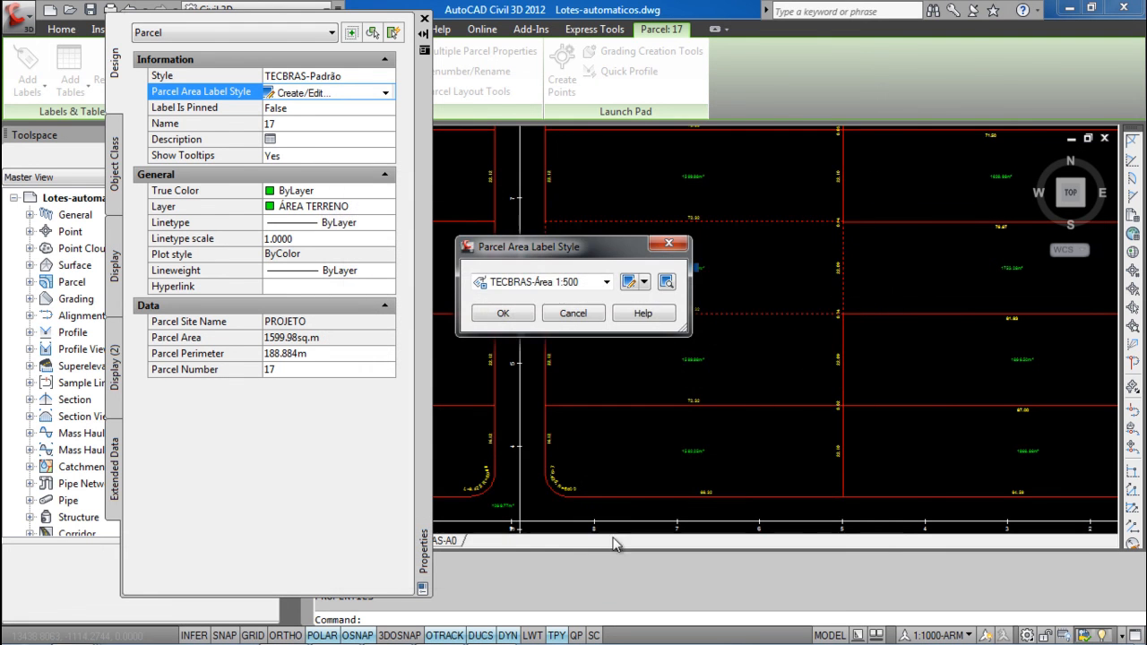
click(503, 313)
key(Escape)
Step: Select the segment length label on that lot's southern boundary and open its properties
scroll(701, 206, up, 8)
scroll(690, 224, down, 5)
scroll(671, 302, up, 2)
click(672, 311)
scroll(672, 309, down, 1)
scroll(674, 305, down, 3)
scroll(675, 312, up, 4)
right_click(676, 313)
click(401, 208)
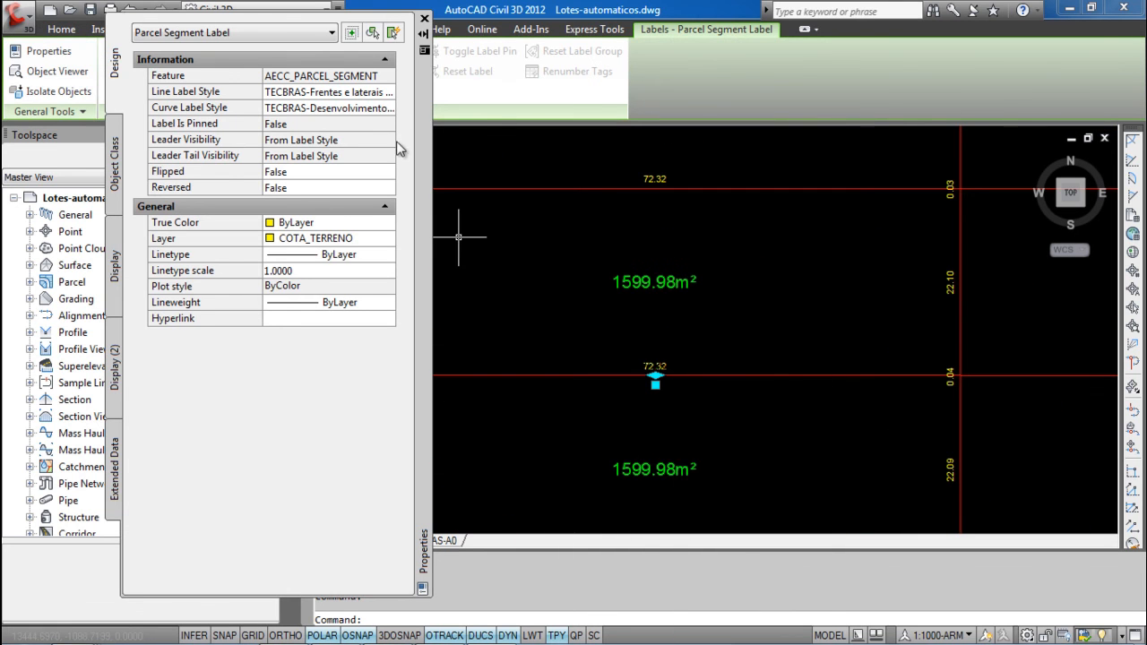
Step: Set the Distance component's text height in the TECBRAS-Frentes e laterais 1:500 line label style to 1.5 mm and deselect the label
click(385, 94)
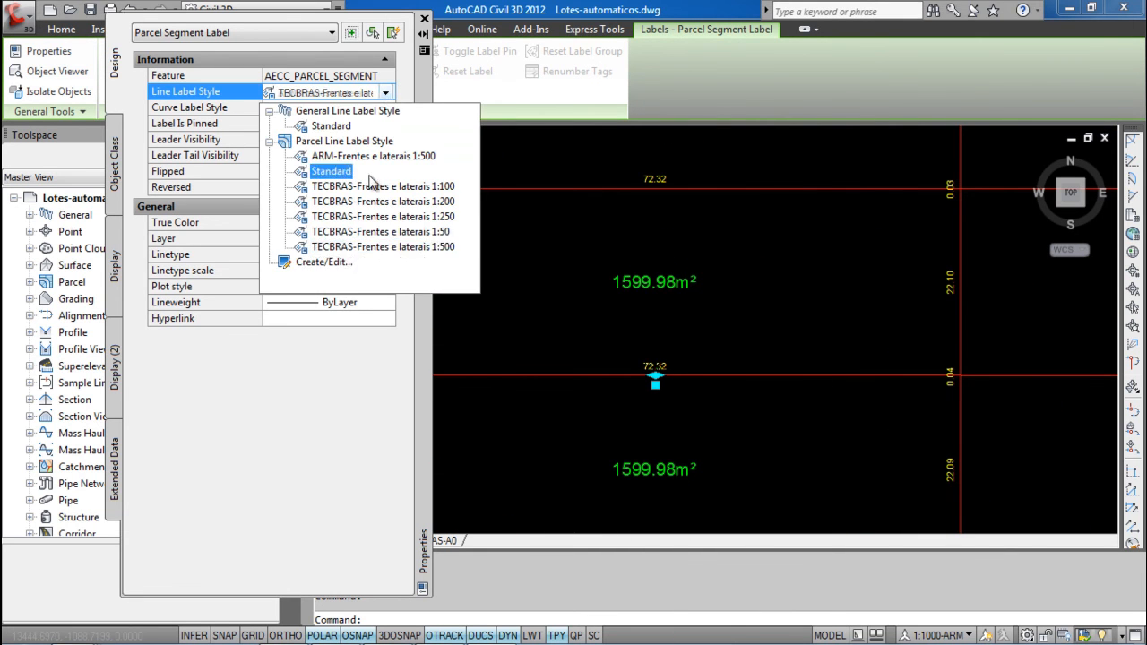
click(320, 259)
click(631, 282)
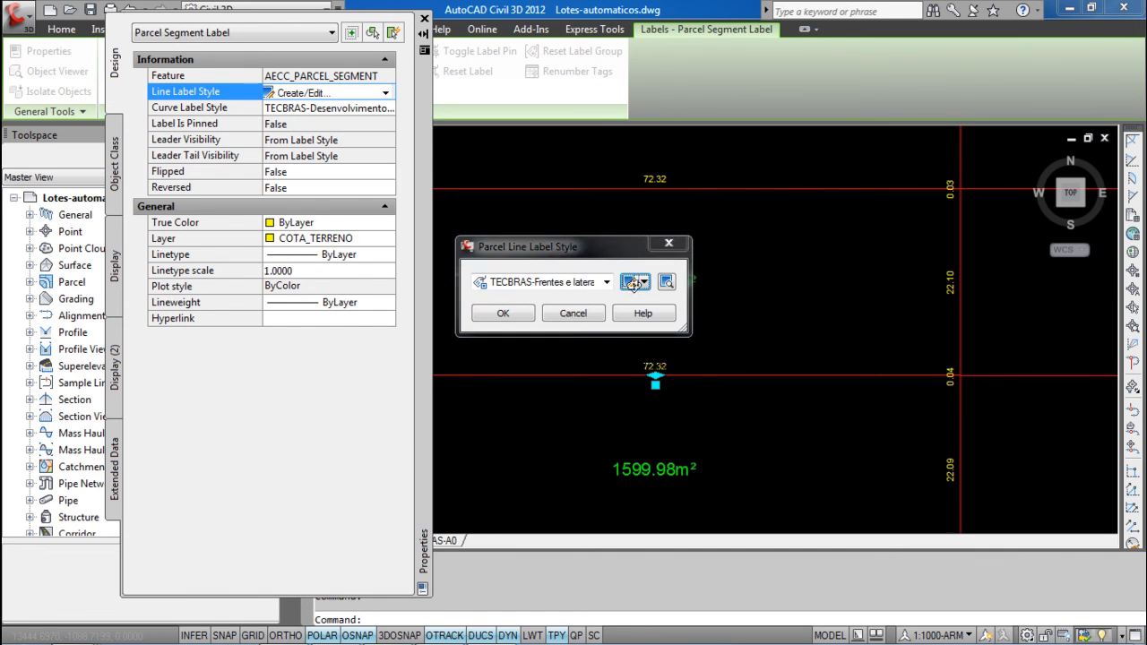
click(448, 254)
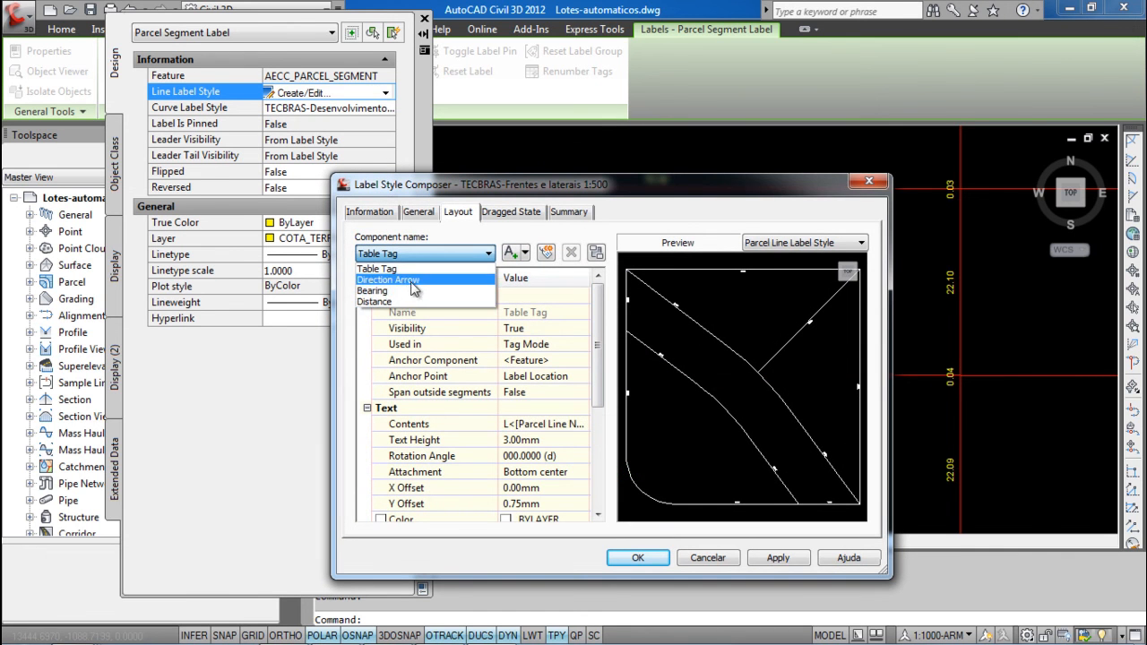
click(394, 301)
click(530, 439)
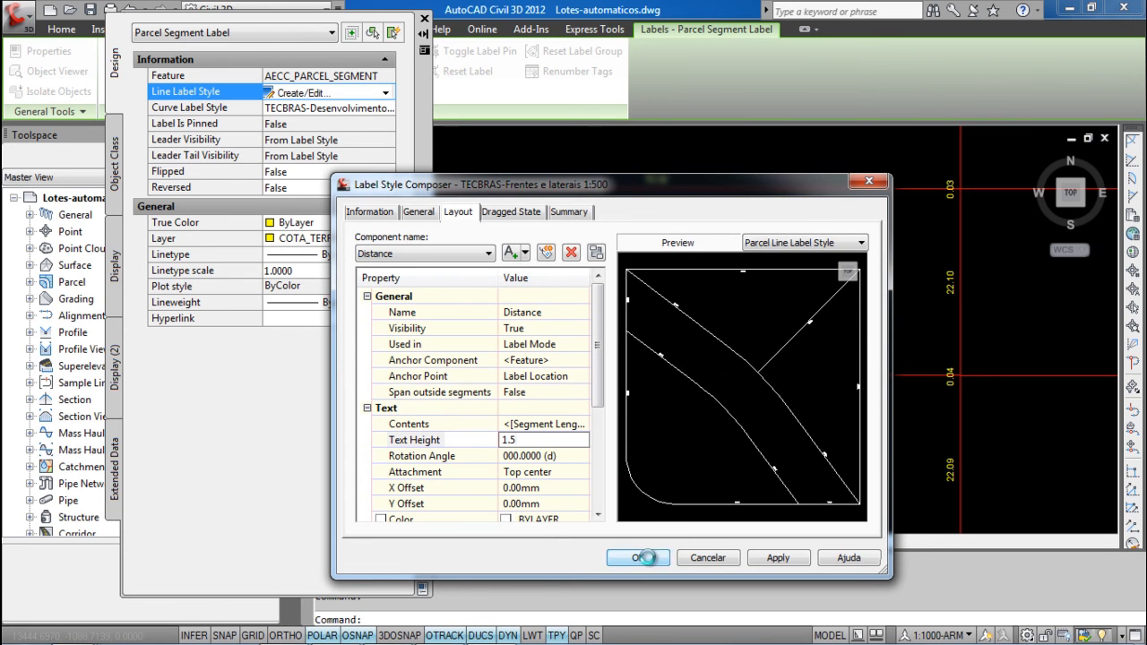
click(640, 557)
click(503, 313)
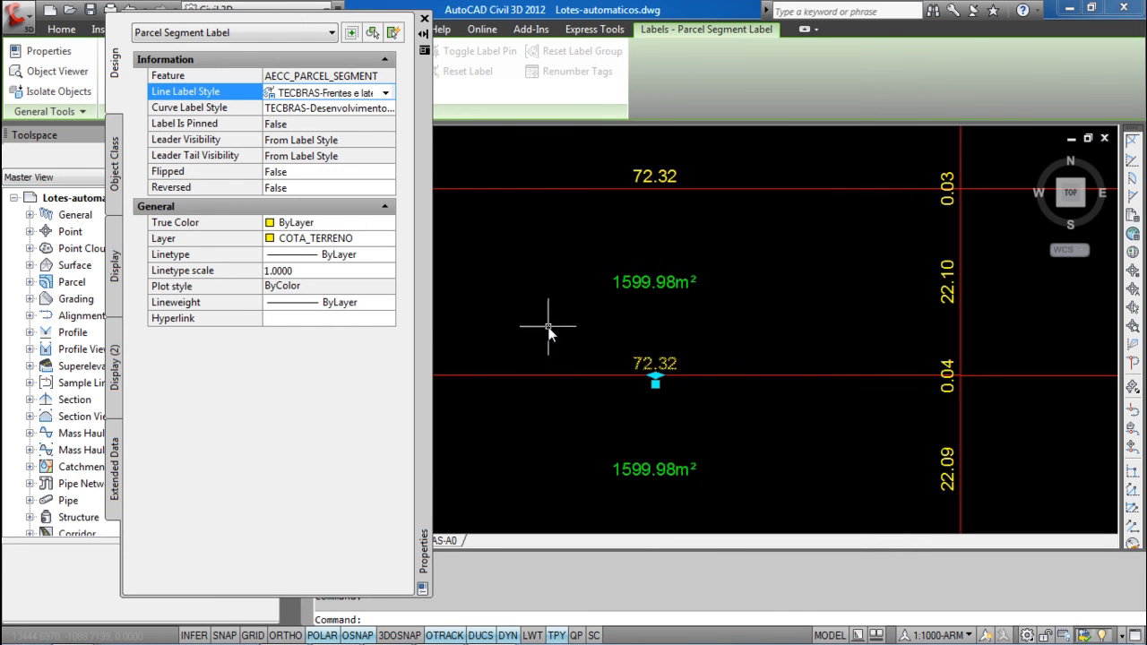
scroll(703, 336, down, 3)
key(Escape)
Step: Examine the enlarged segment length and area labels across the subdivided blocks
scroll(799, 236, up, 5)
middle_drag(837, 274, 804, 257)
scroll(804, 257, down, 4)
mouse_move(586, 253)
middle_down()
mouse_move(760, 279)
mouse_move(636, 356)
mouse_move(661, 332)
mouse_move(698, 343)
middle_up()
scroll(690, 251, down, 5)
scroll(694, 325, up, 4)
middle_drag(693, 397, 724, 272)
scroll(723, 278, down, 2)
middle_drag(681, 307, 735, 260)
scroll(735, 259, up, 3)
middle_drag(503, 391, 706, 364)
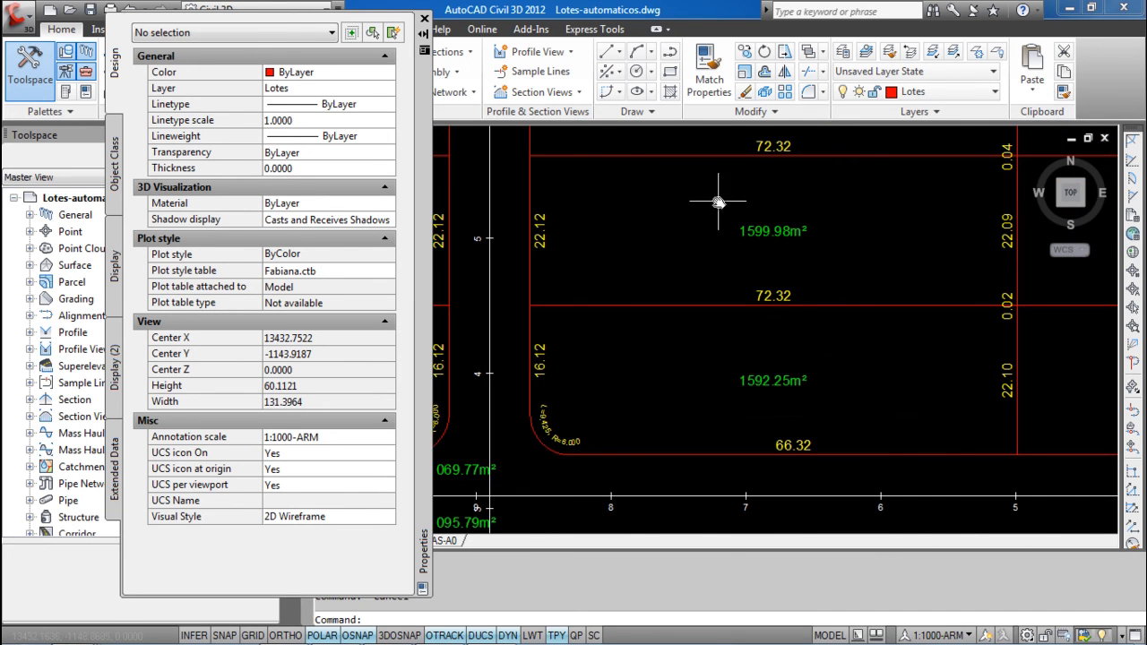
middle_drag(717, 204, 717, 278)
scroll(753, 219, down, 8)
Step: Draw a polyline across the southwest block from its western boundary's midpoint to its eastern boundary, and close the object properties
scroll(736, 280, up, 3)
scroll(584, 312, up, 5)
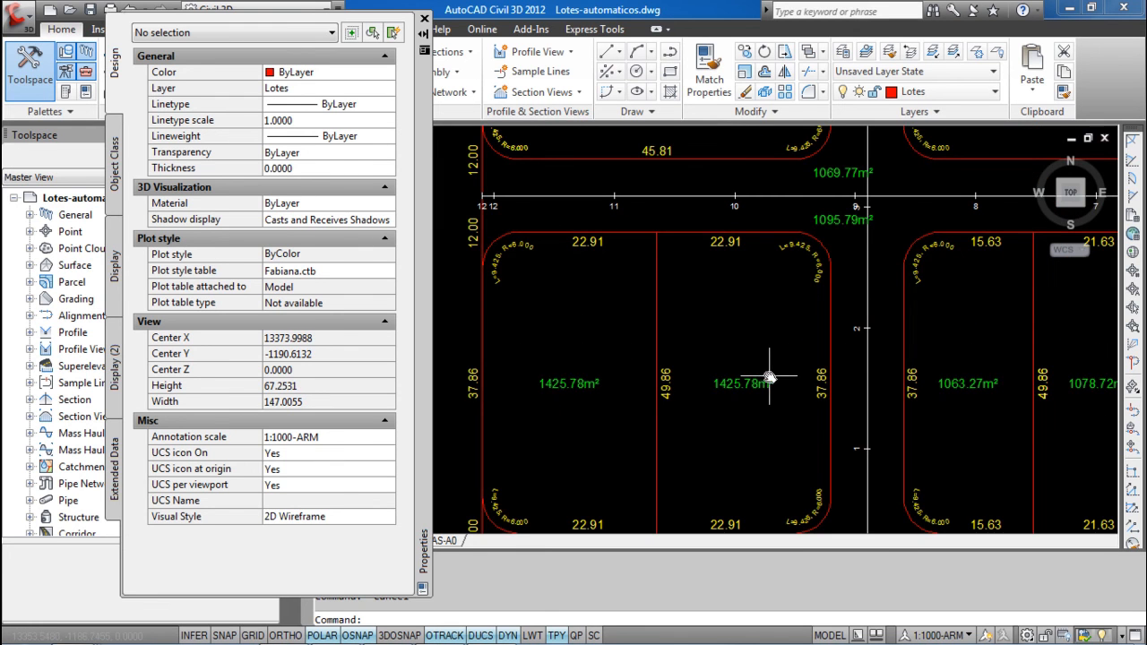
key(Return)
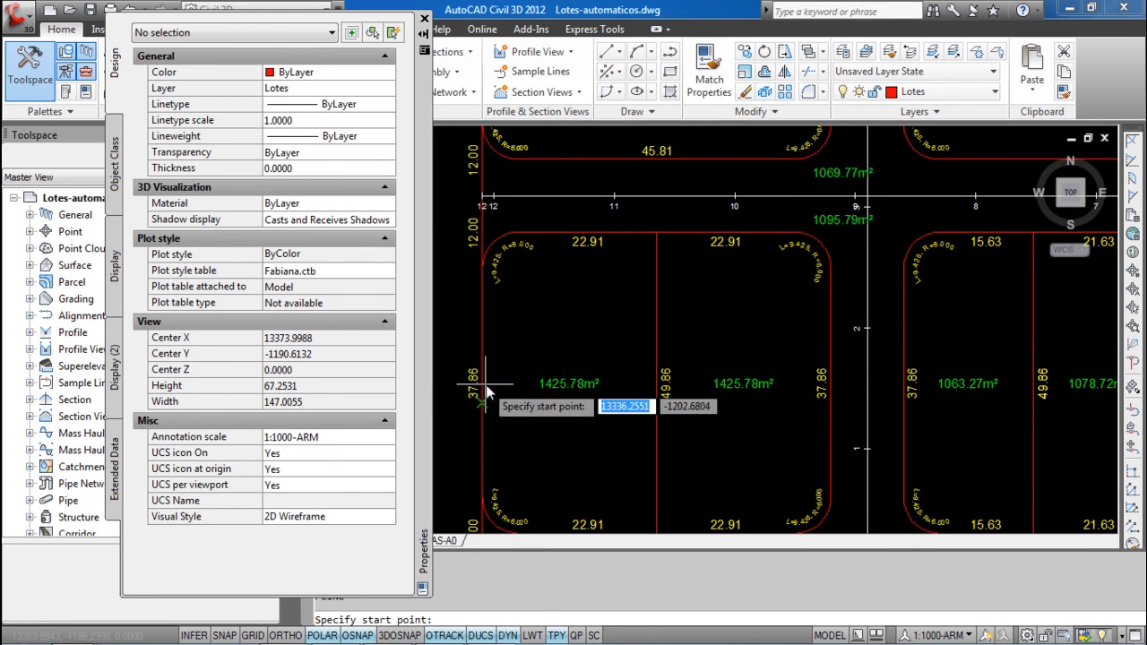
text(mid)
key(Return)
click(479, 383)
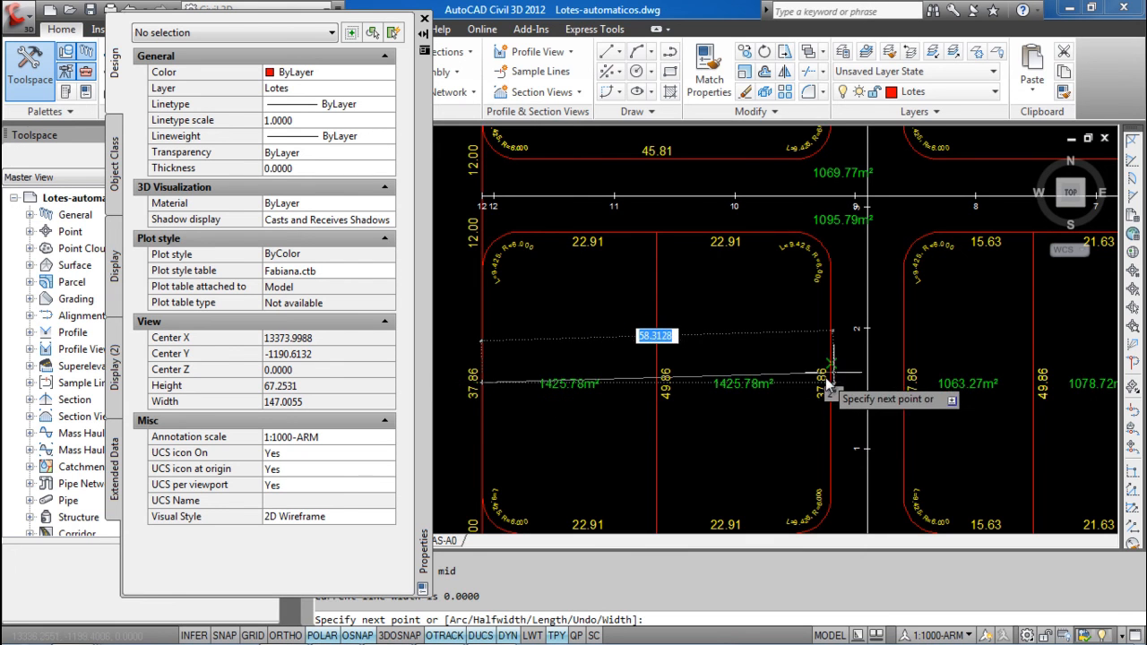
click(828, 383)
key(Return)
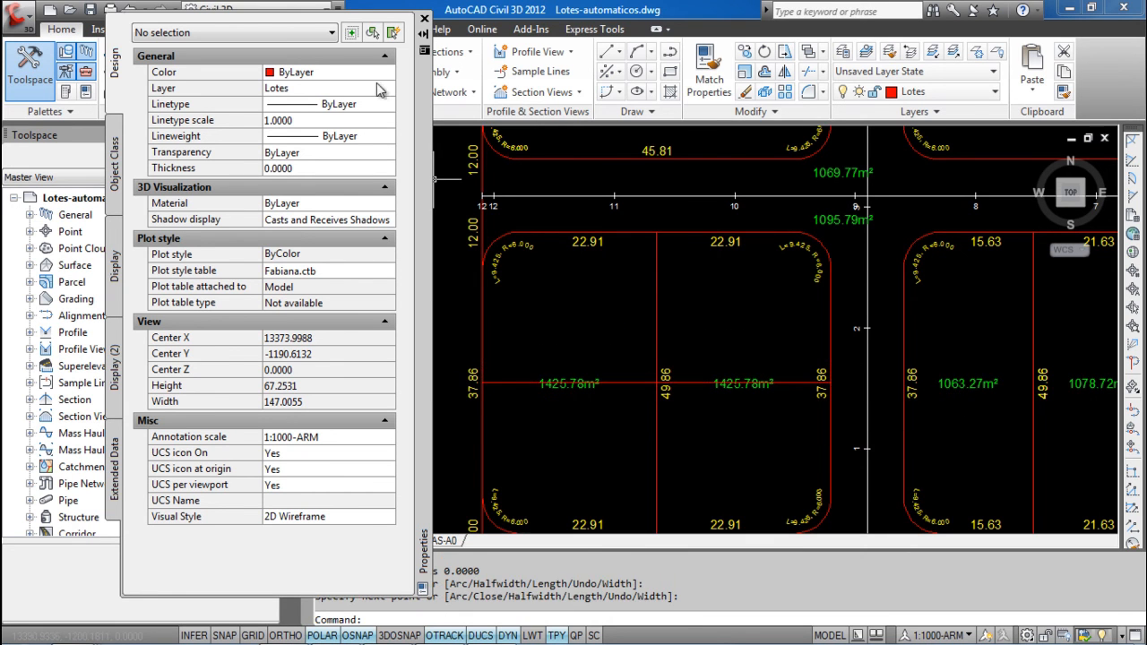
click(425, 18)
key(Escape)
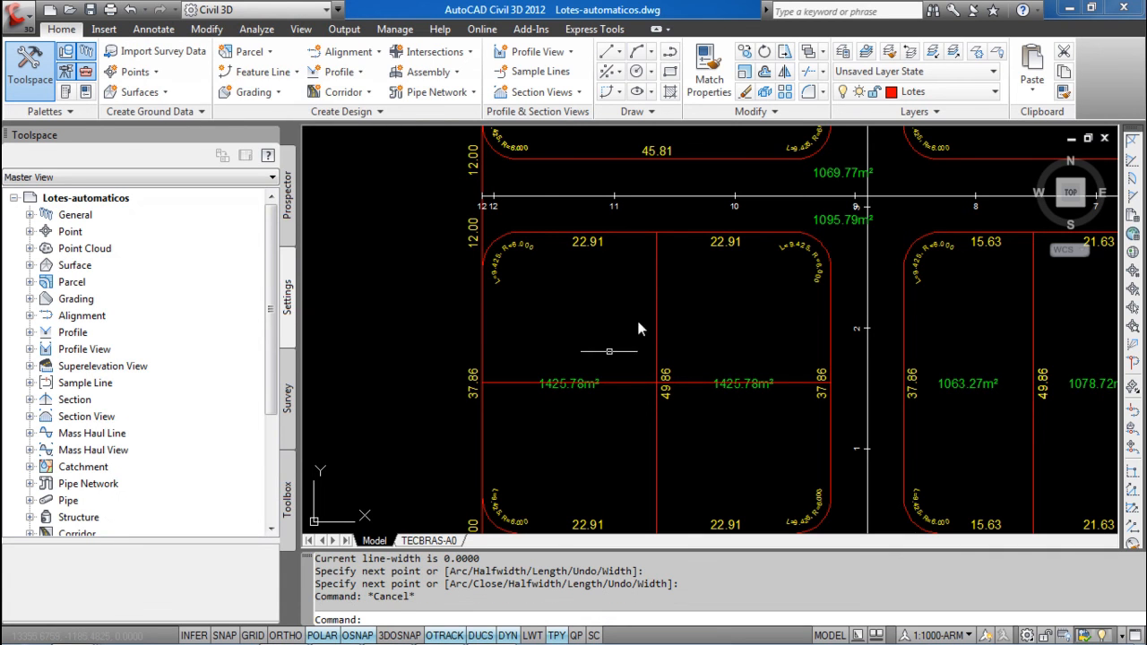
Step: Create parcels from the southwest block's dividing polyline in site PROJETO, automatically adding segment labels with TECBRAS-Frentes e laterais for line segments
click(280, 71)
click(249, 51)
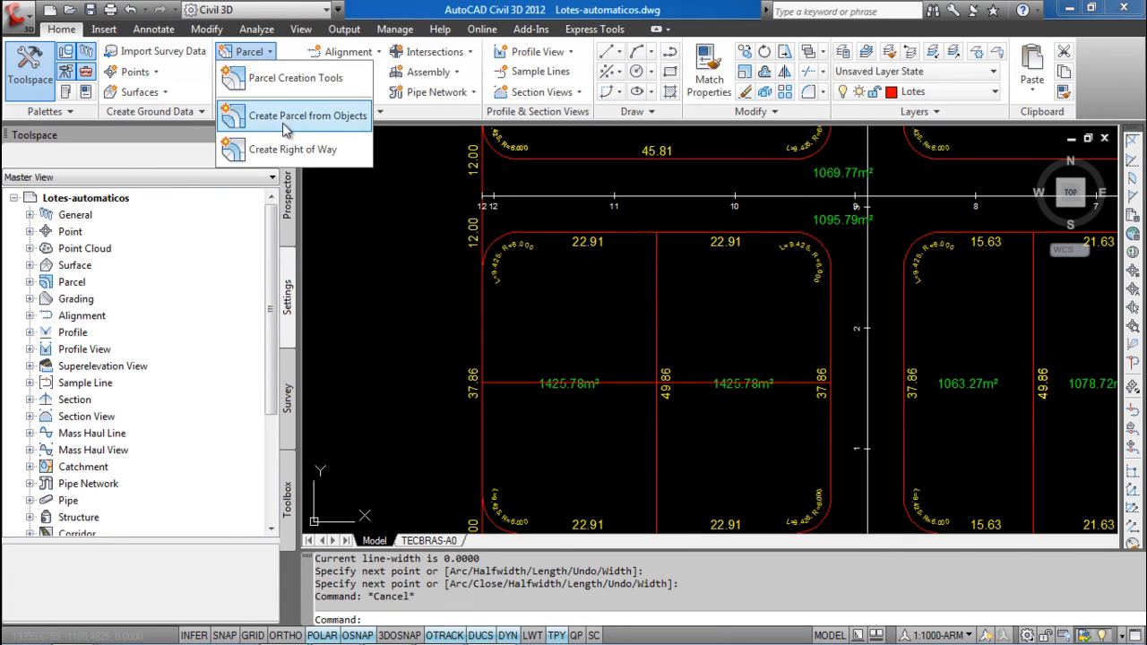
click(625, 383)
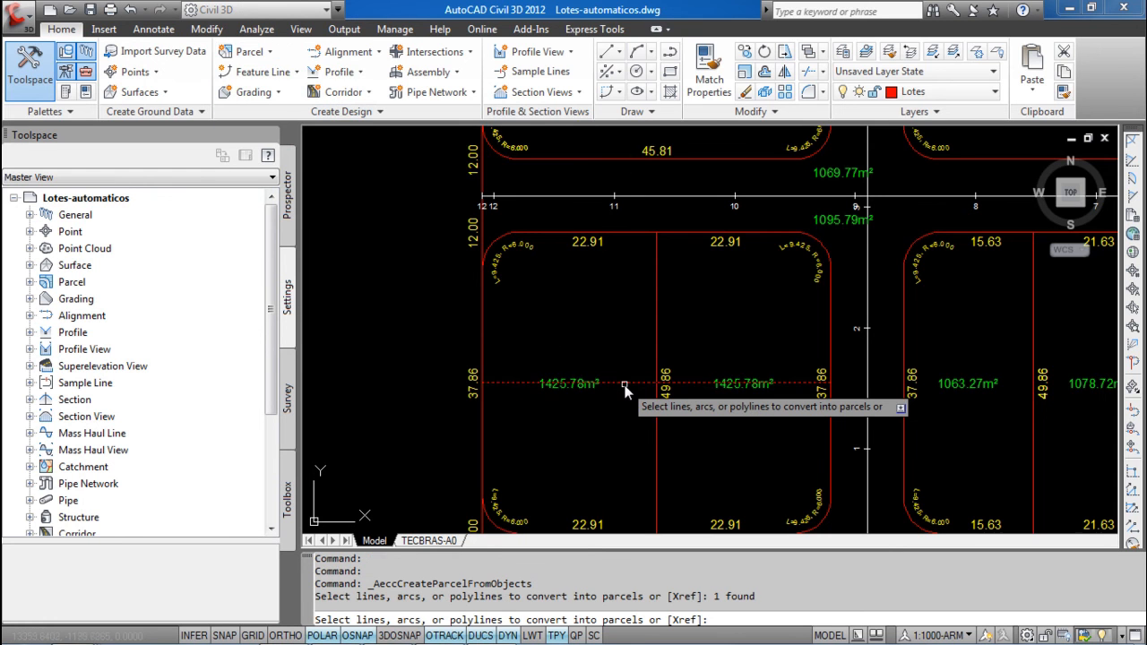
key(Return)
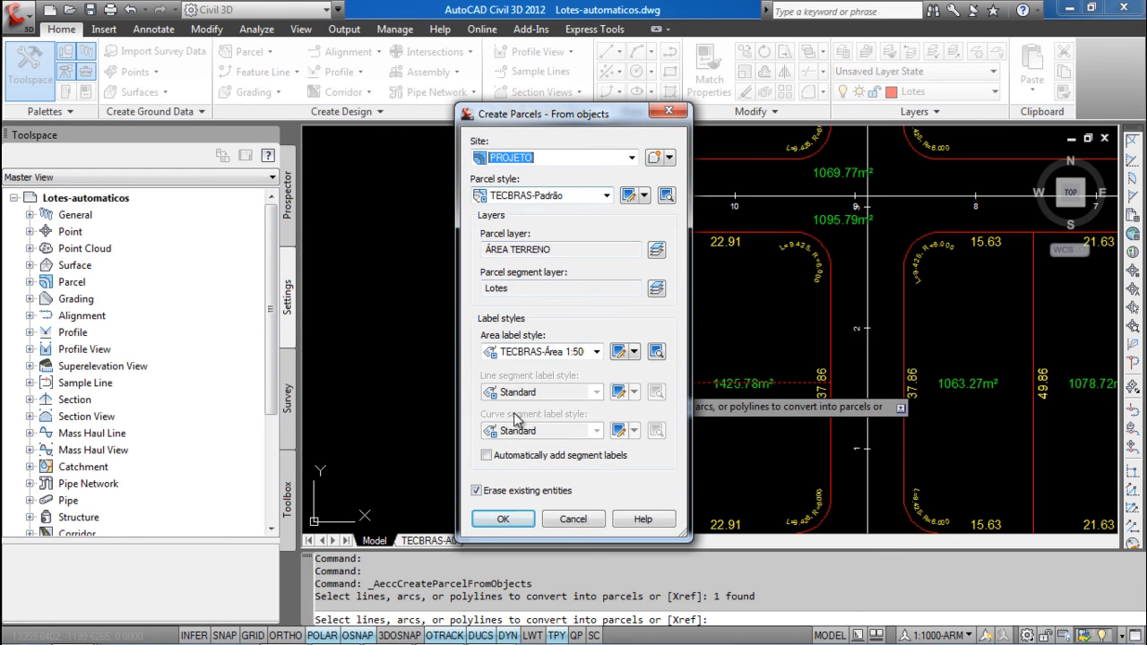
click(528, 456)
click(540, 392)
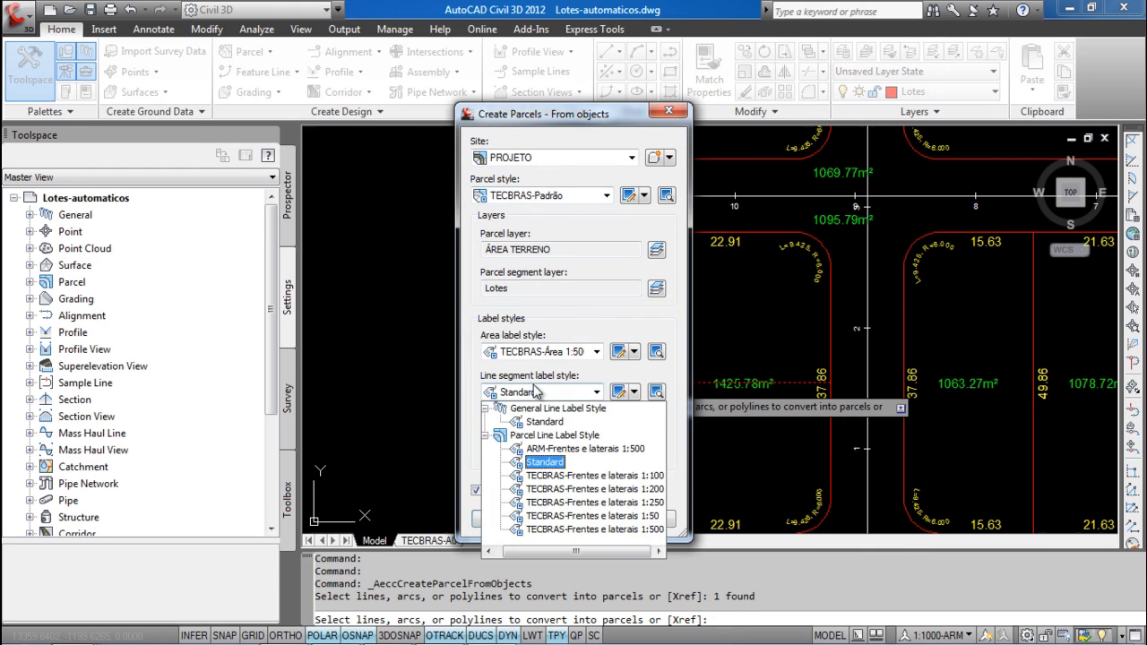
click(576, 507)
click(570, 432)
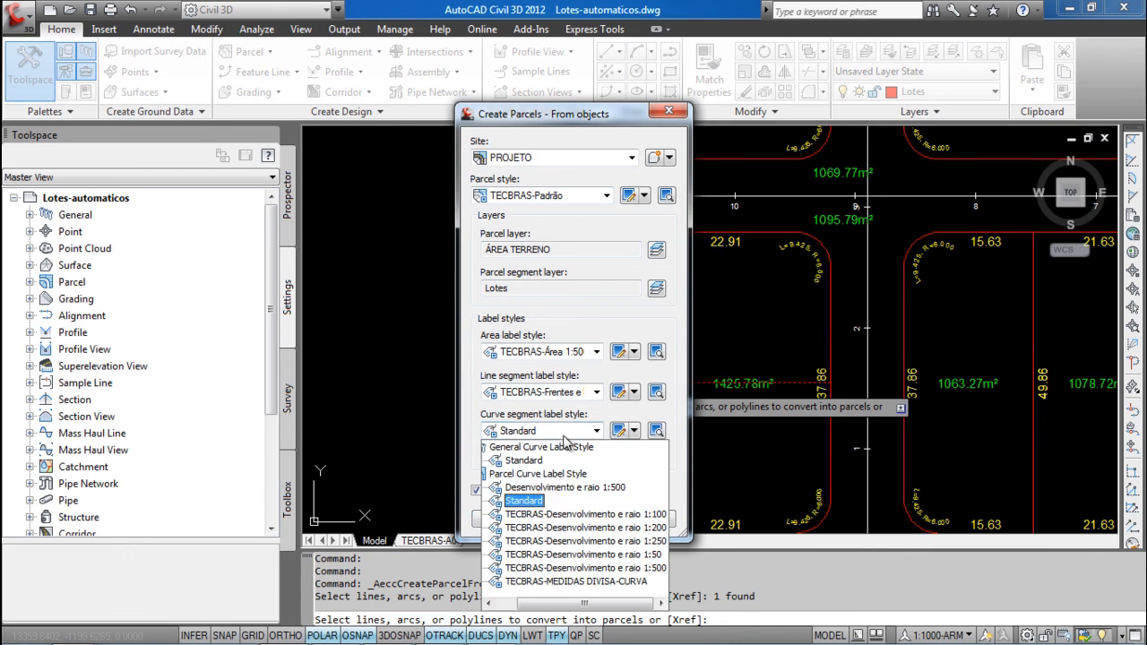
click(573, 583)
click(505, 520)
key(Escape)
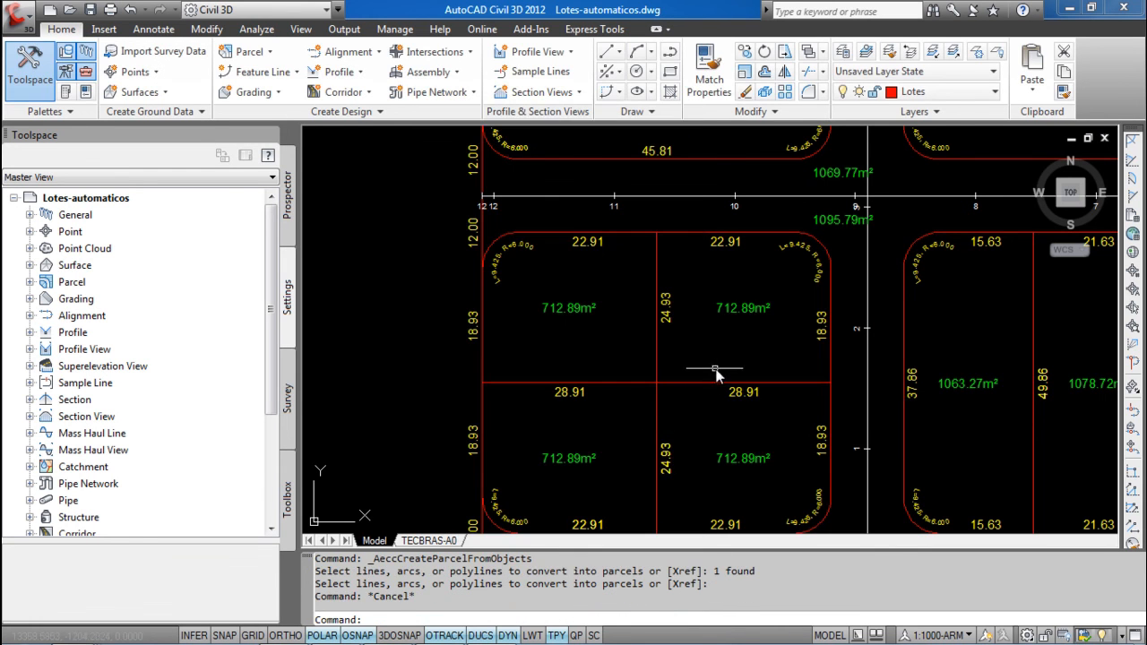
Step: Draw a horizontal polyline across all lots of the southeast block from its western boundary's midpoint to its slanted eastern boundary
scroll(717, 340, down, 4)
middle_drag(671, 303, 531, 375)
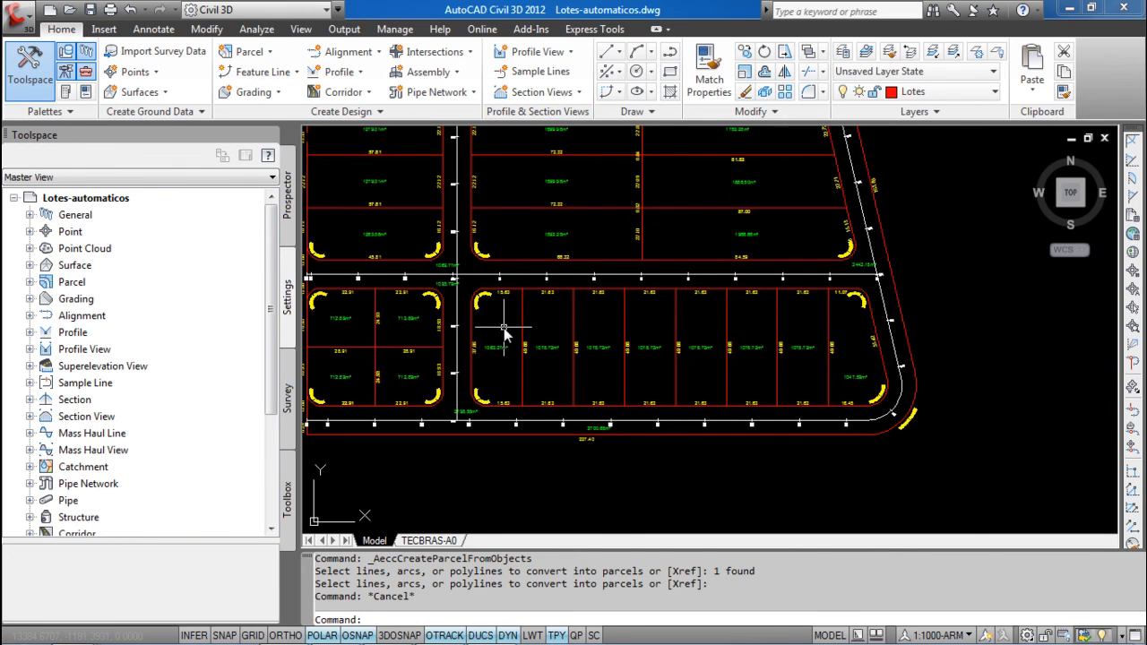
key(Return)
scroll(493, 348, up, 4)
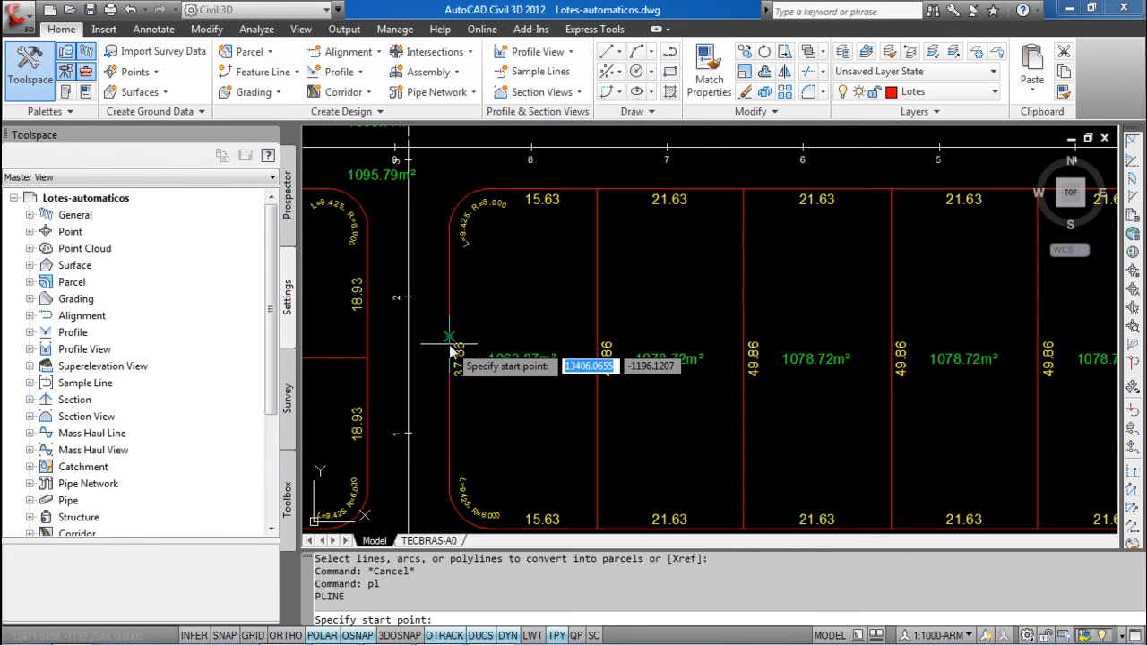
text(mid)
key(Return)
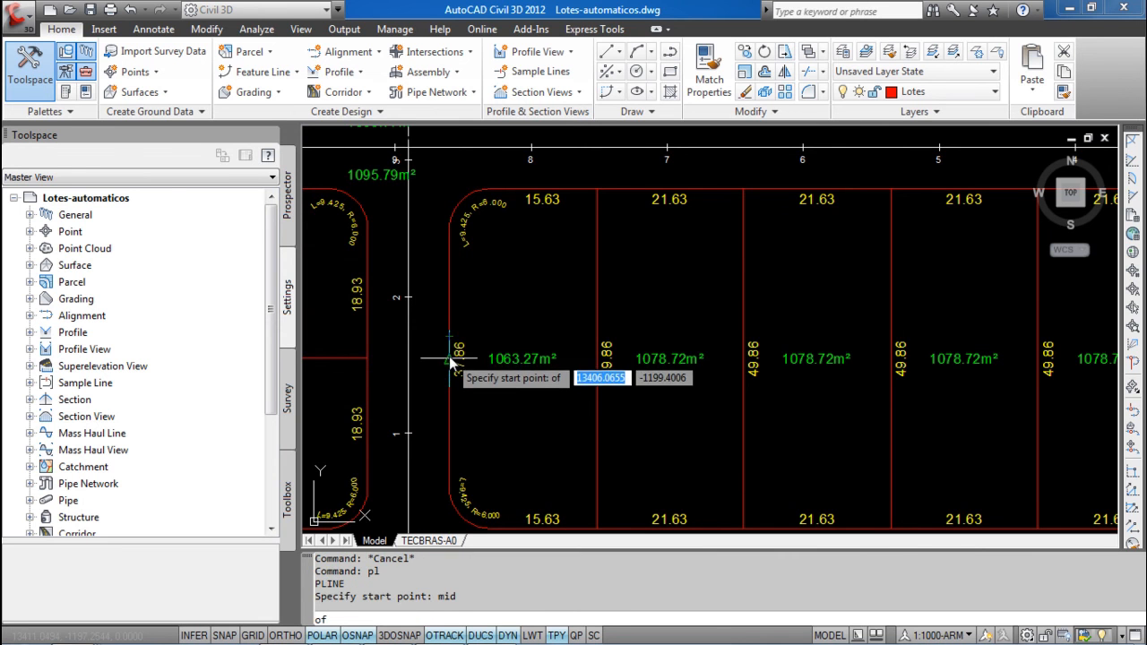
click(450, 353)
scroll(520, 345, down, 5)
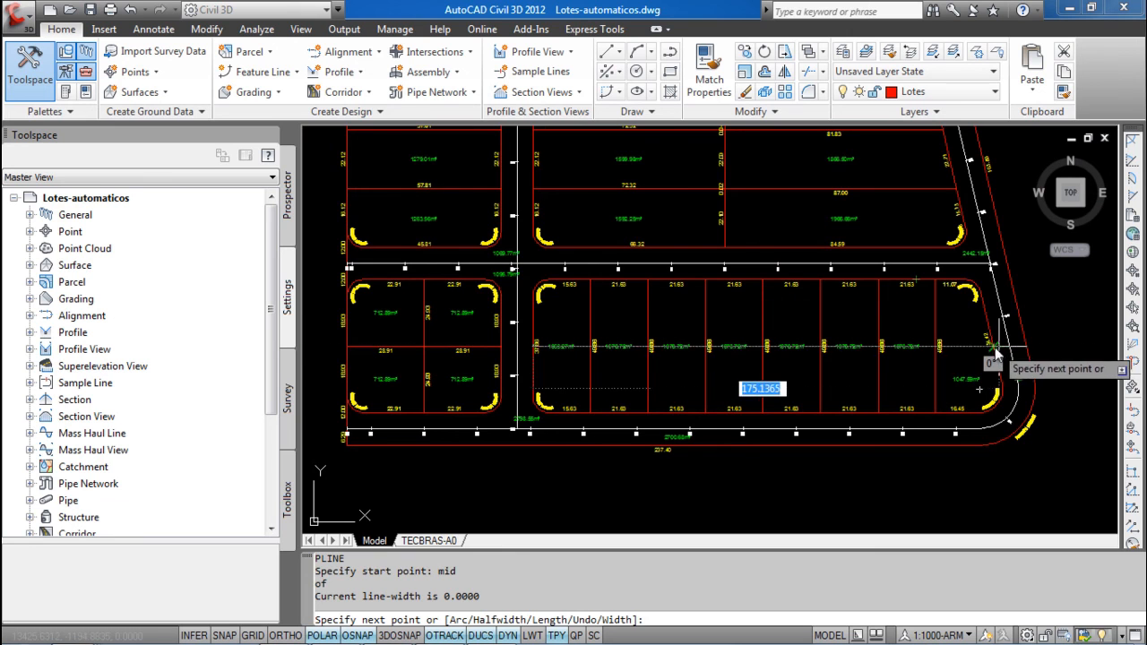
click(1000, 351)
key(Return)
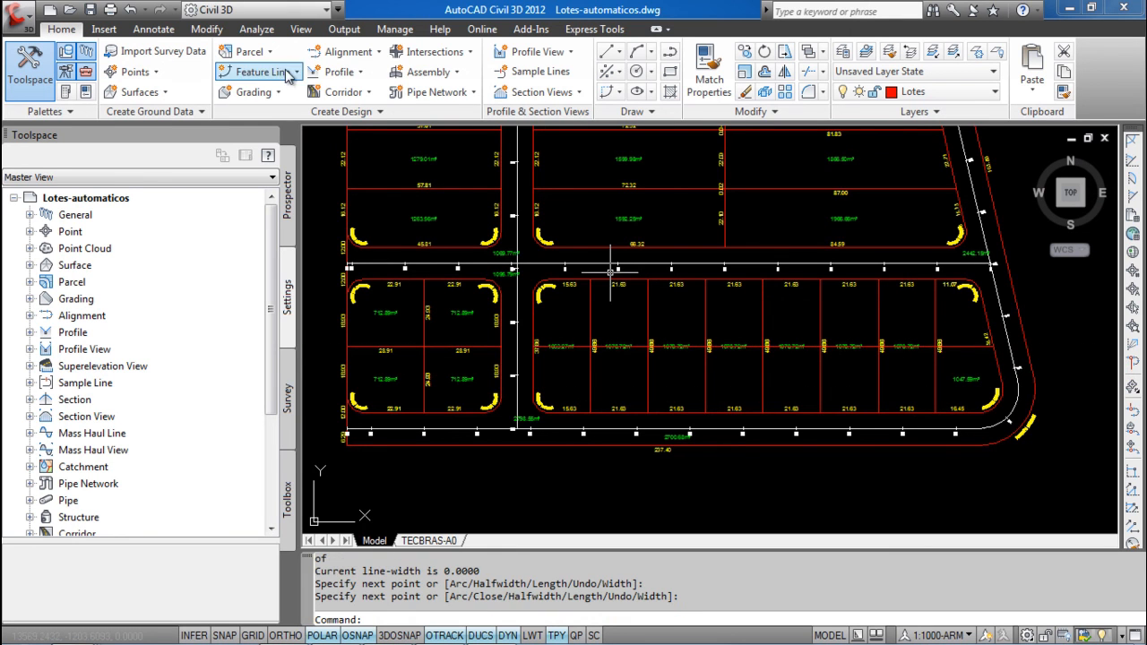
Step: Create parcels from the southeast block's polyline, automatically adding segment labels with TECBRAS-Frentes e laterais 1:500 for lines and TECBRAS-Desenvolvimento e raio 1:500 for curves
click(251, 52)
click(305, 126)
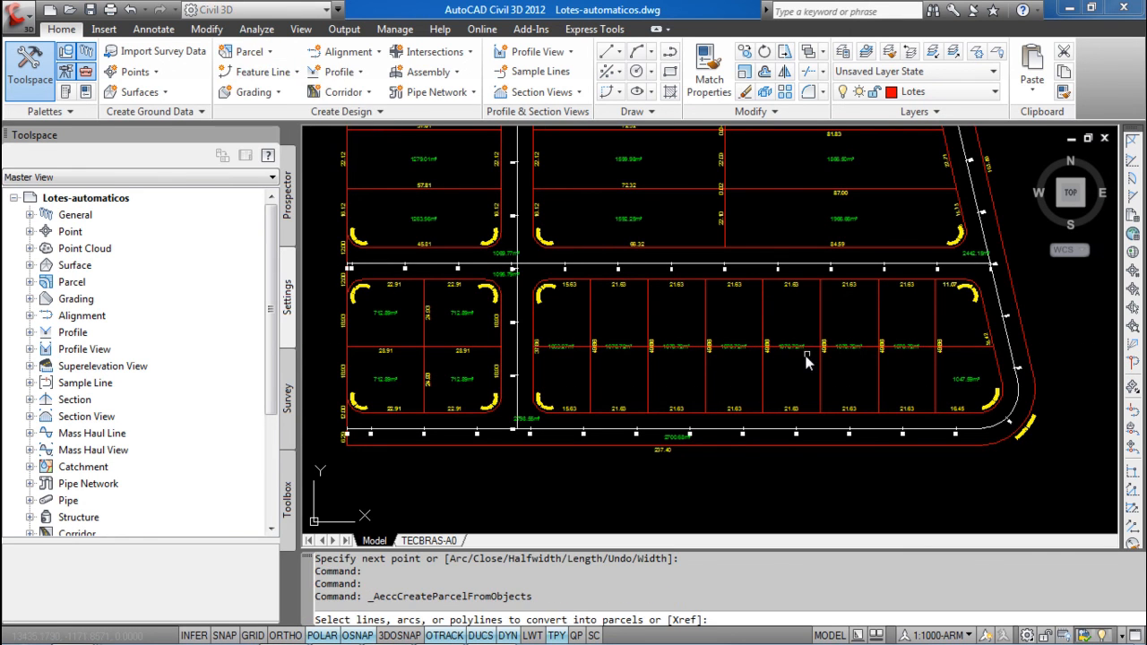
click(856, 354)
key(Return)
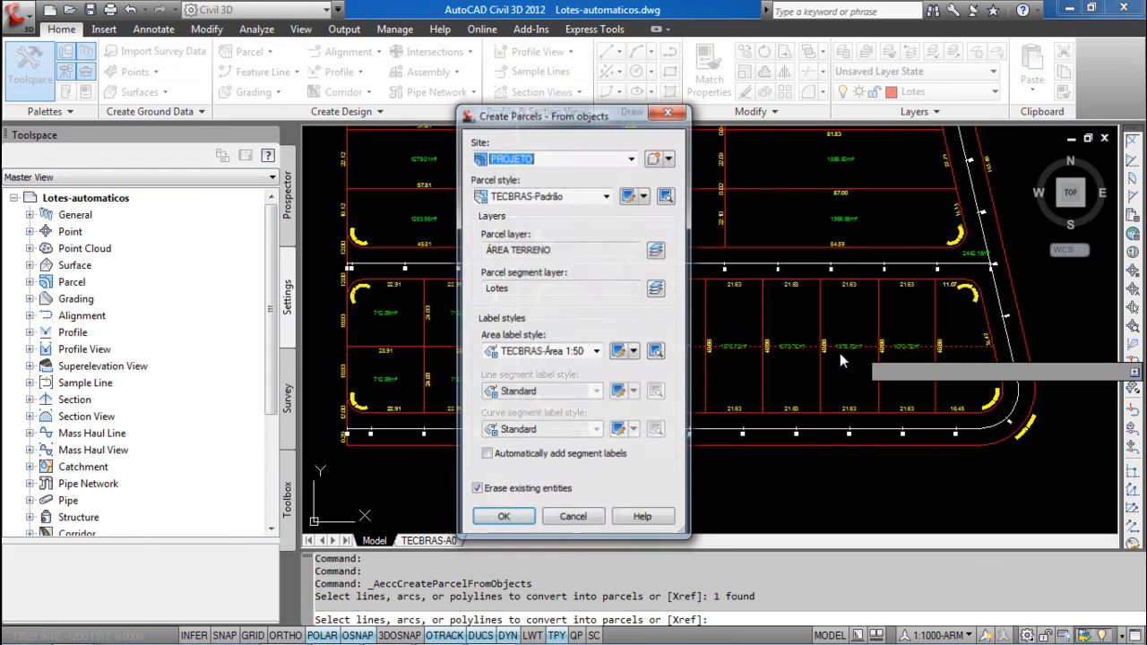
click(499, 456)
click(547, 392)
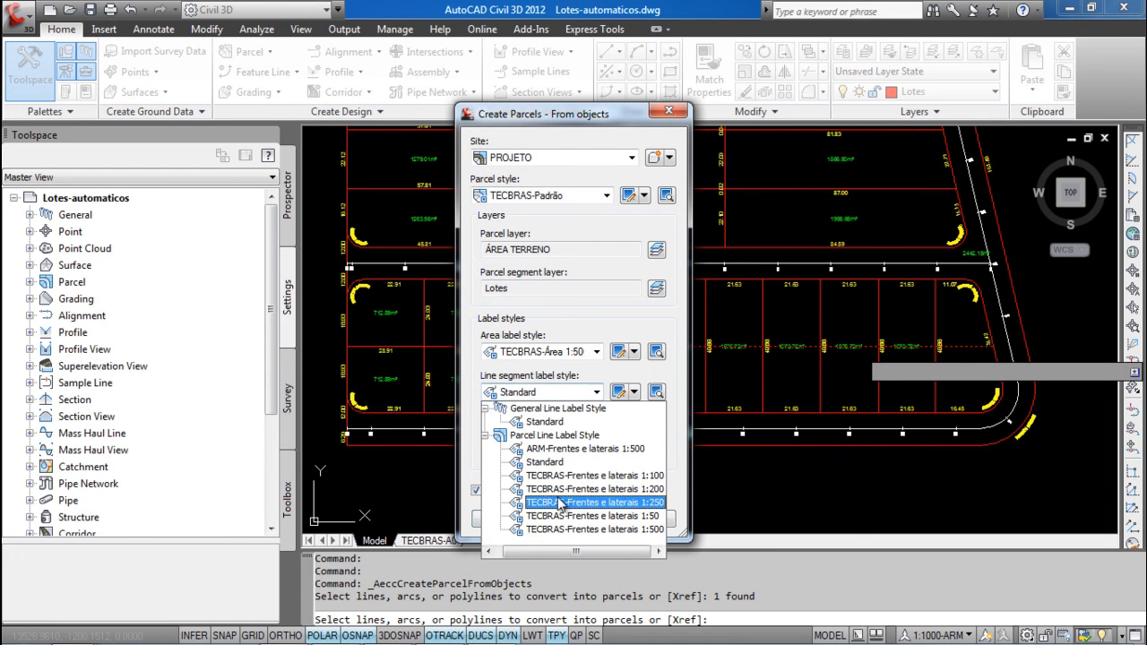
click(563, 529)
click(543, 431)
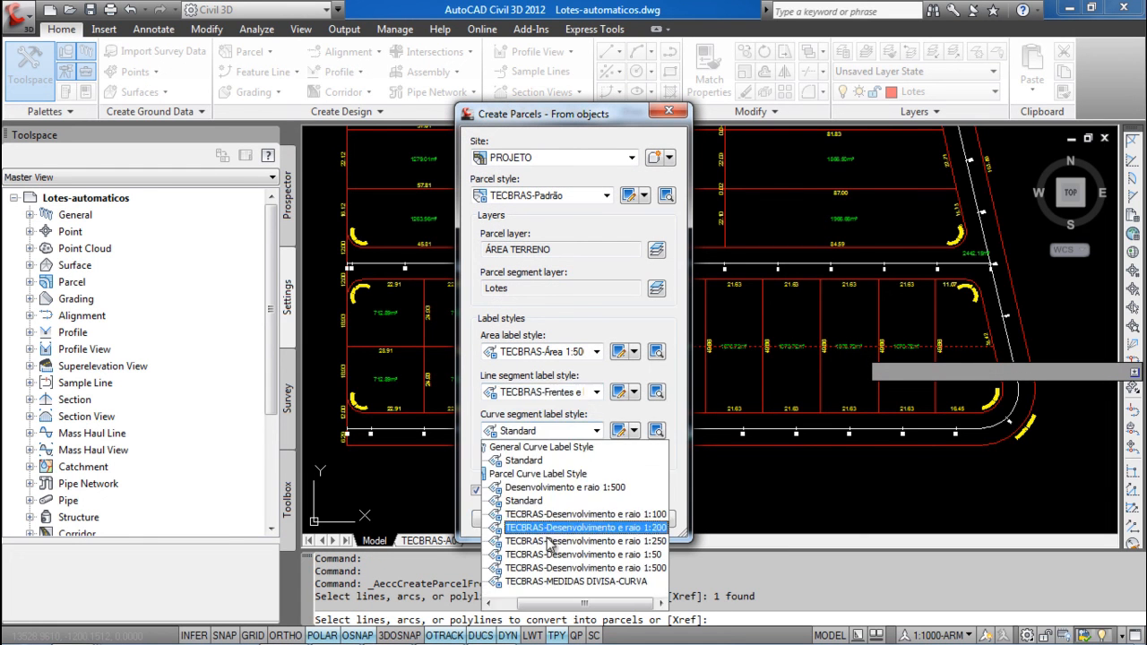
click(557, 574)
click(501, 520)
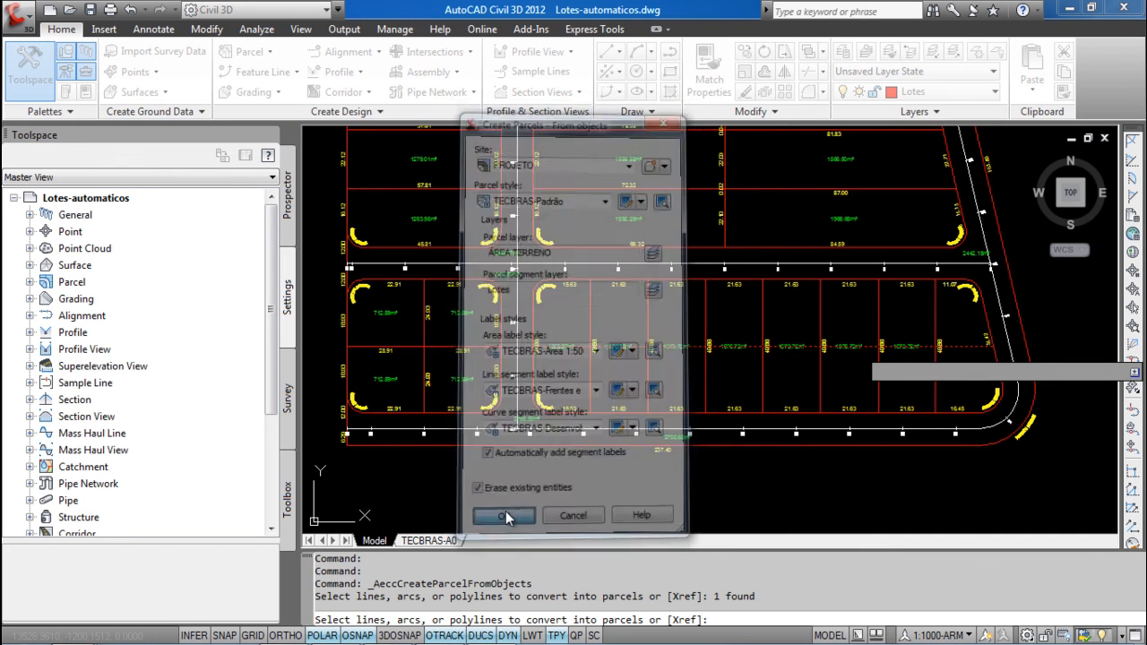
Step: Examine the labels of the halved lots in the southeast block and of the lots in the northwest block
scroll(694, 358, up, 2)
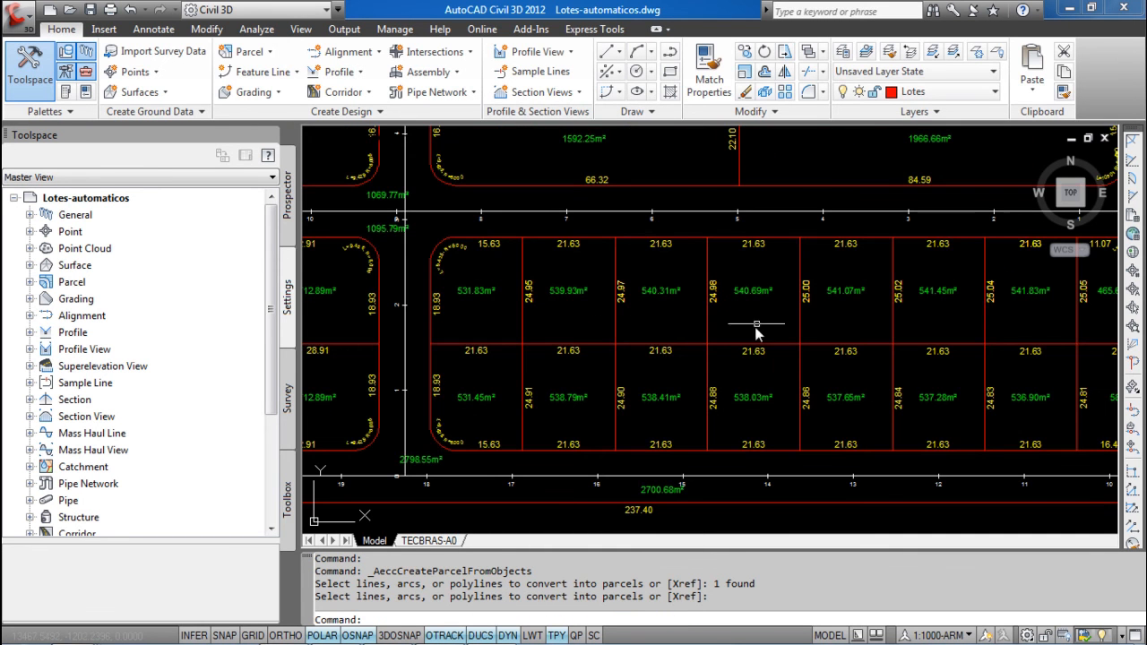
middle_drag(896, 349, 522, 366)
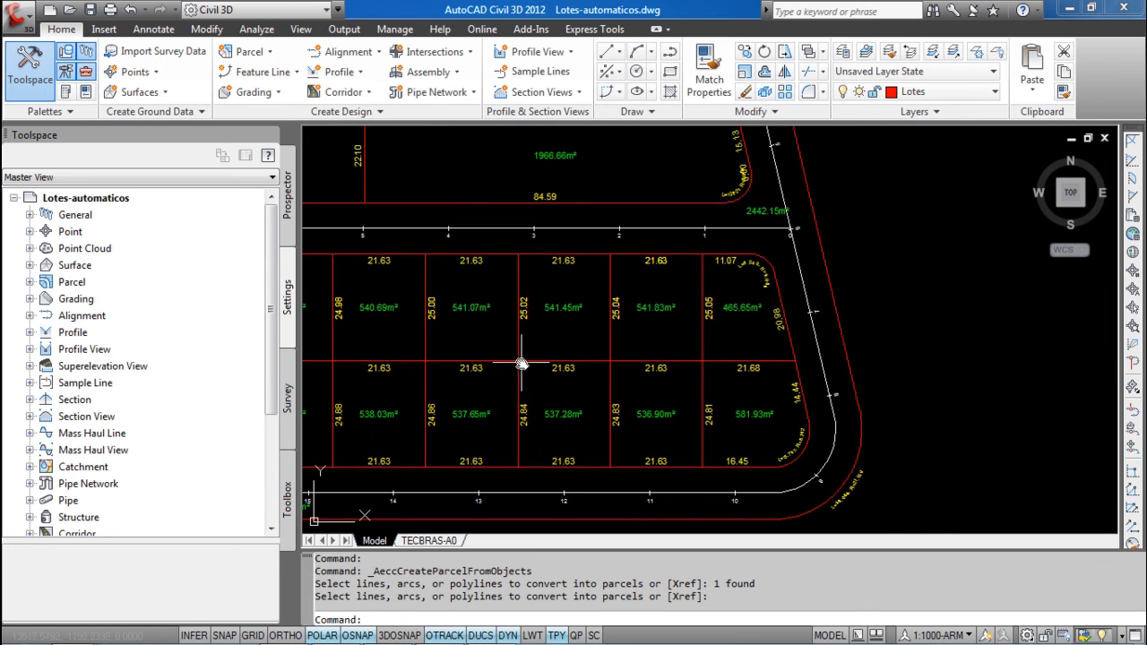
scroll(576, 328, down, 3)
mouse_move(597, 318)
middle_down()
mouse_move(678, 358)
mouse_move(703, 355)
middle_up()
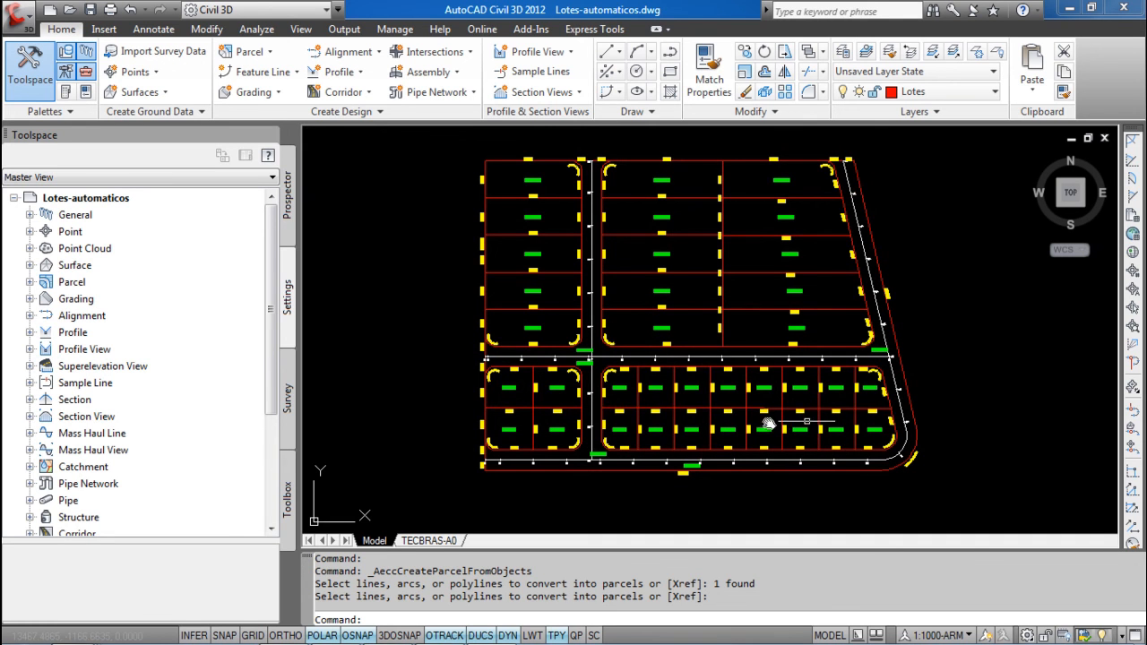
scroll(529, 185, up, 4)
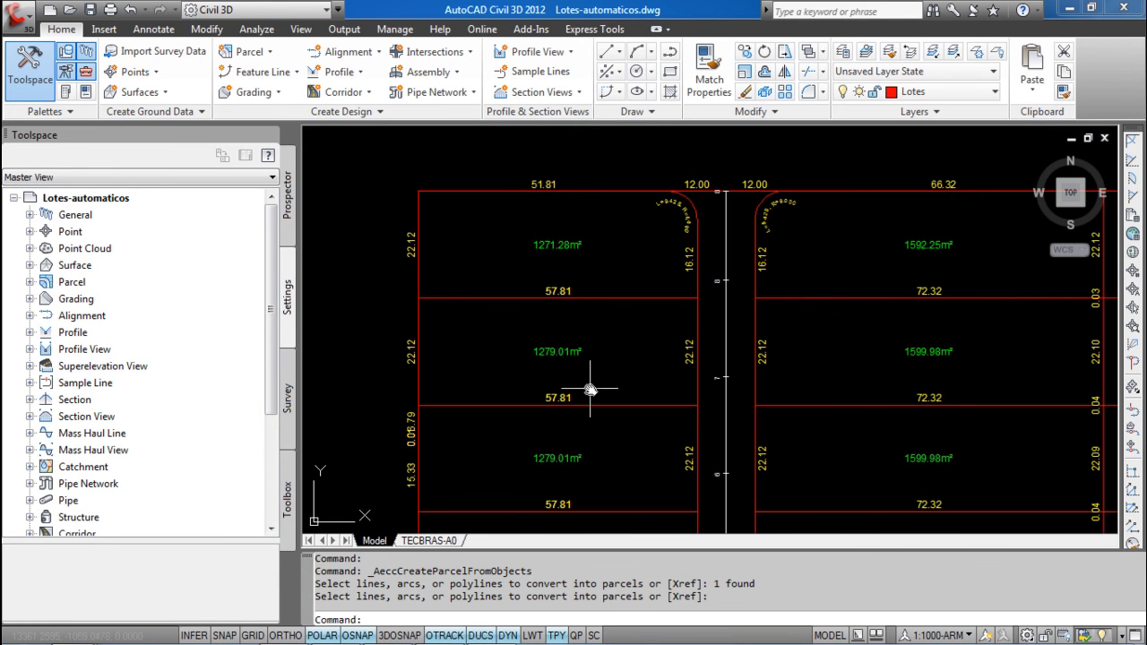
middle_drag(589, 389, 587, 244)
middle_drag(563, 445, 607, 248)
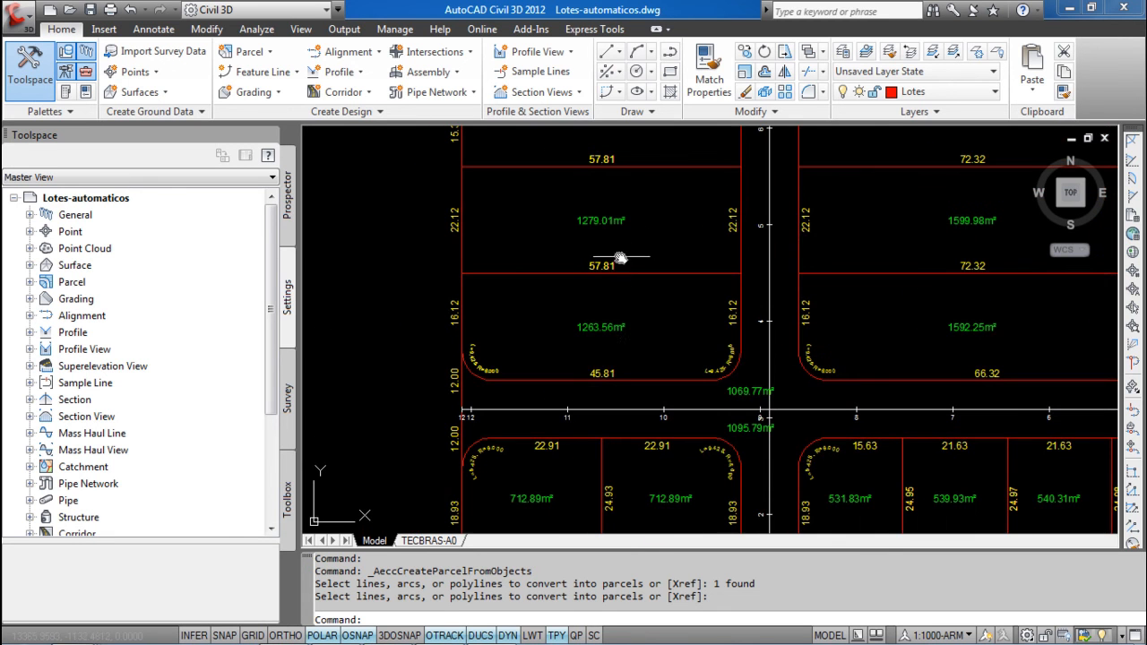